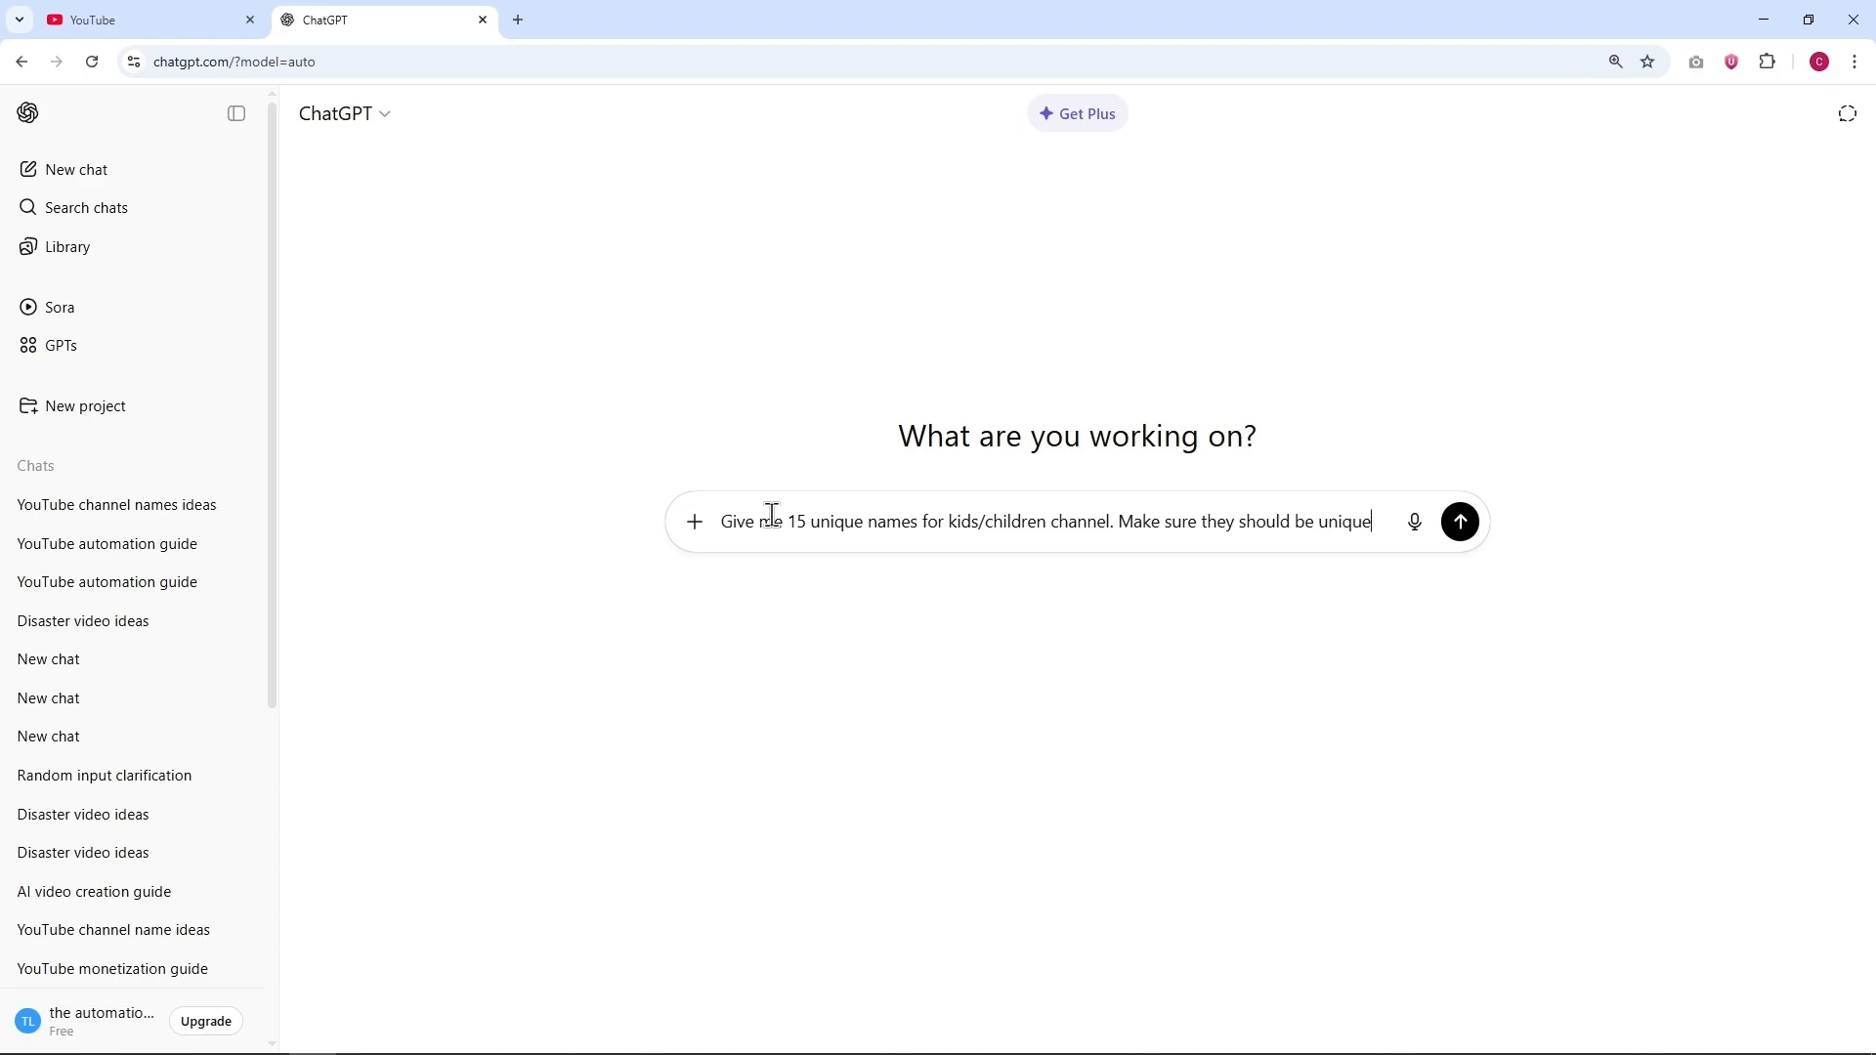
Step: Enable Think mode and send the request for 15 unique names for a kids/children channel
{"action": "left_click", "coordinate": [690, 534]}
{"action": "left_click", "coordinate": [745, 658]}
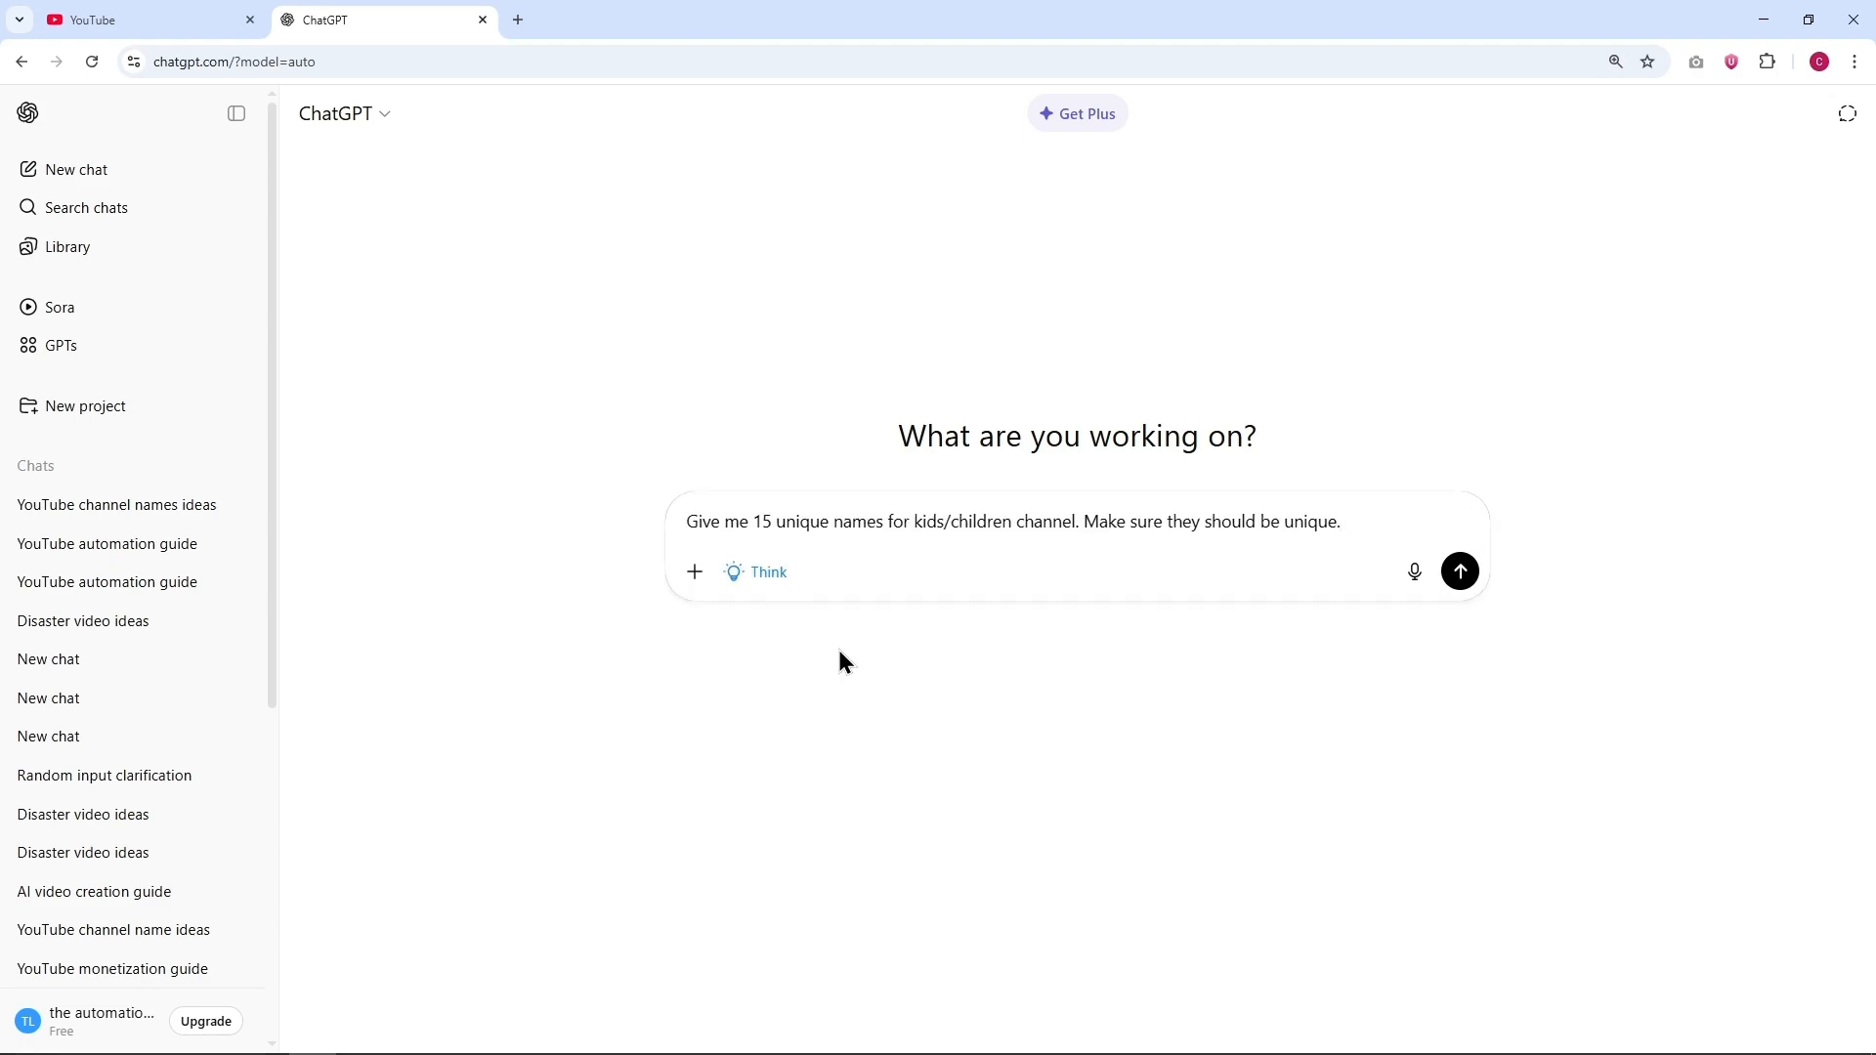
{"action": "left_click", "coordinate": [1458, 576]}
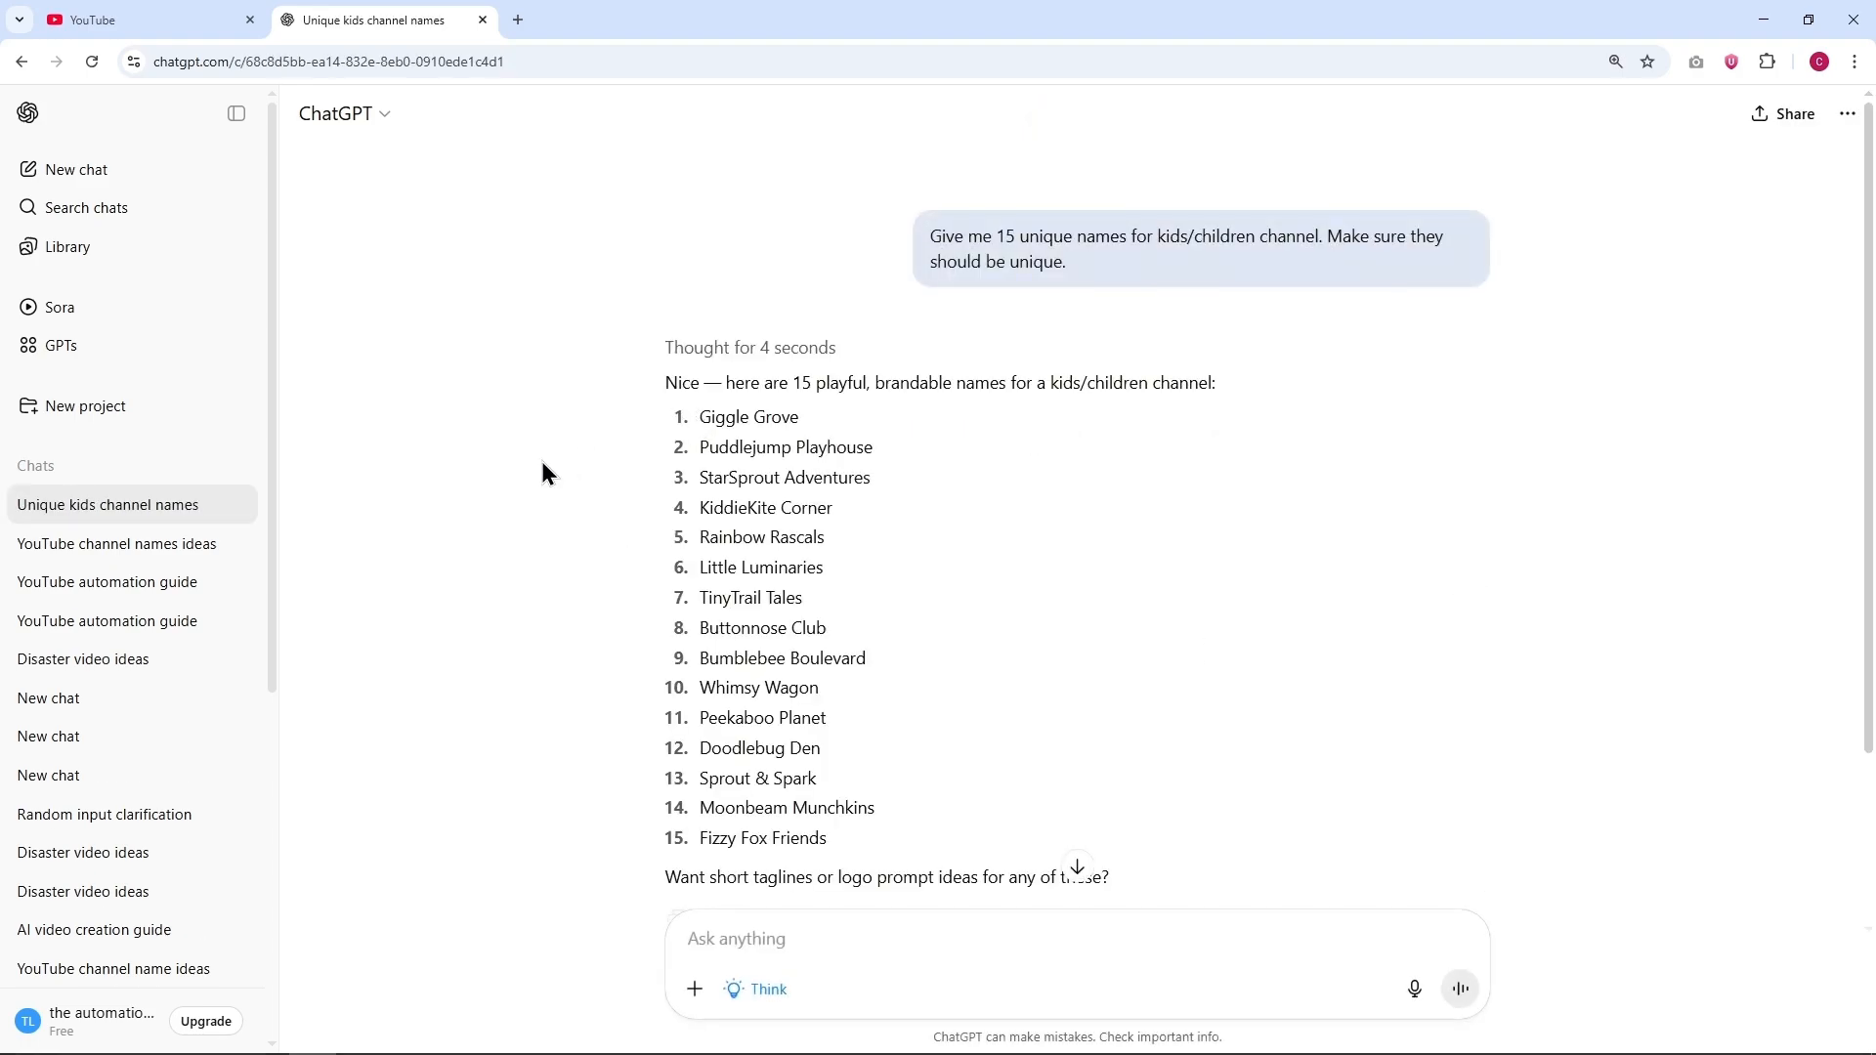
Step: Search YouTube for the suggested name "Fizzy Fox Friends" and filter the results to channels
{"action": "scroll", "coordinate": [539, 455], "scroll_direction": "down", "scroll_amount": 1}
{"action": "scroll", "coordinate": [573, 472], "scroll_direction": "down", "scroll_amount": 1}
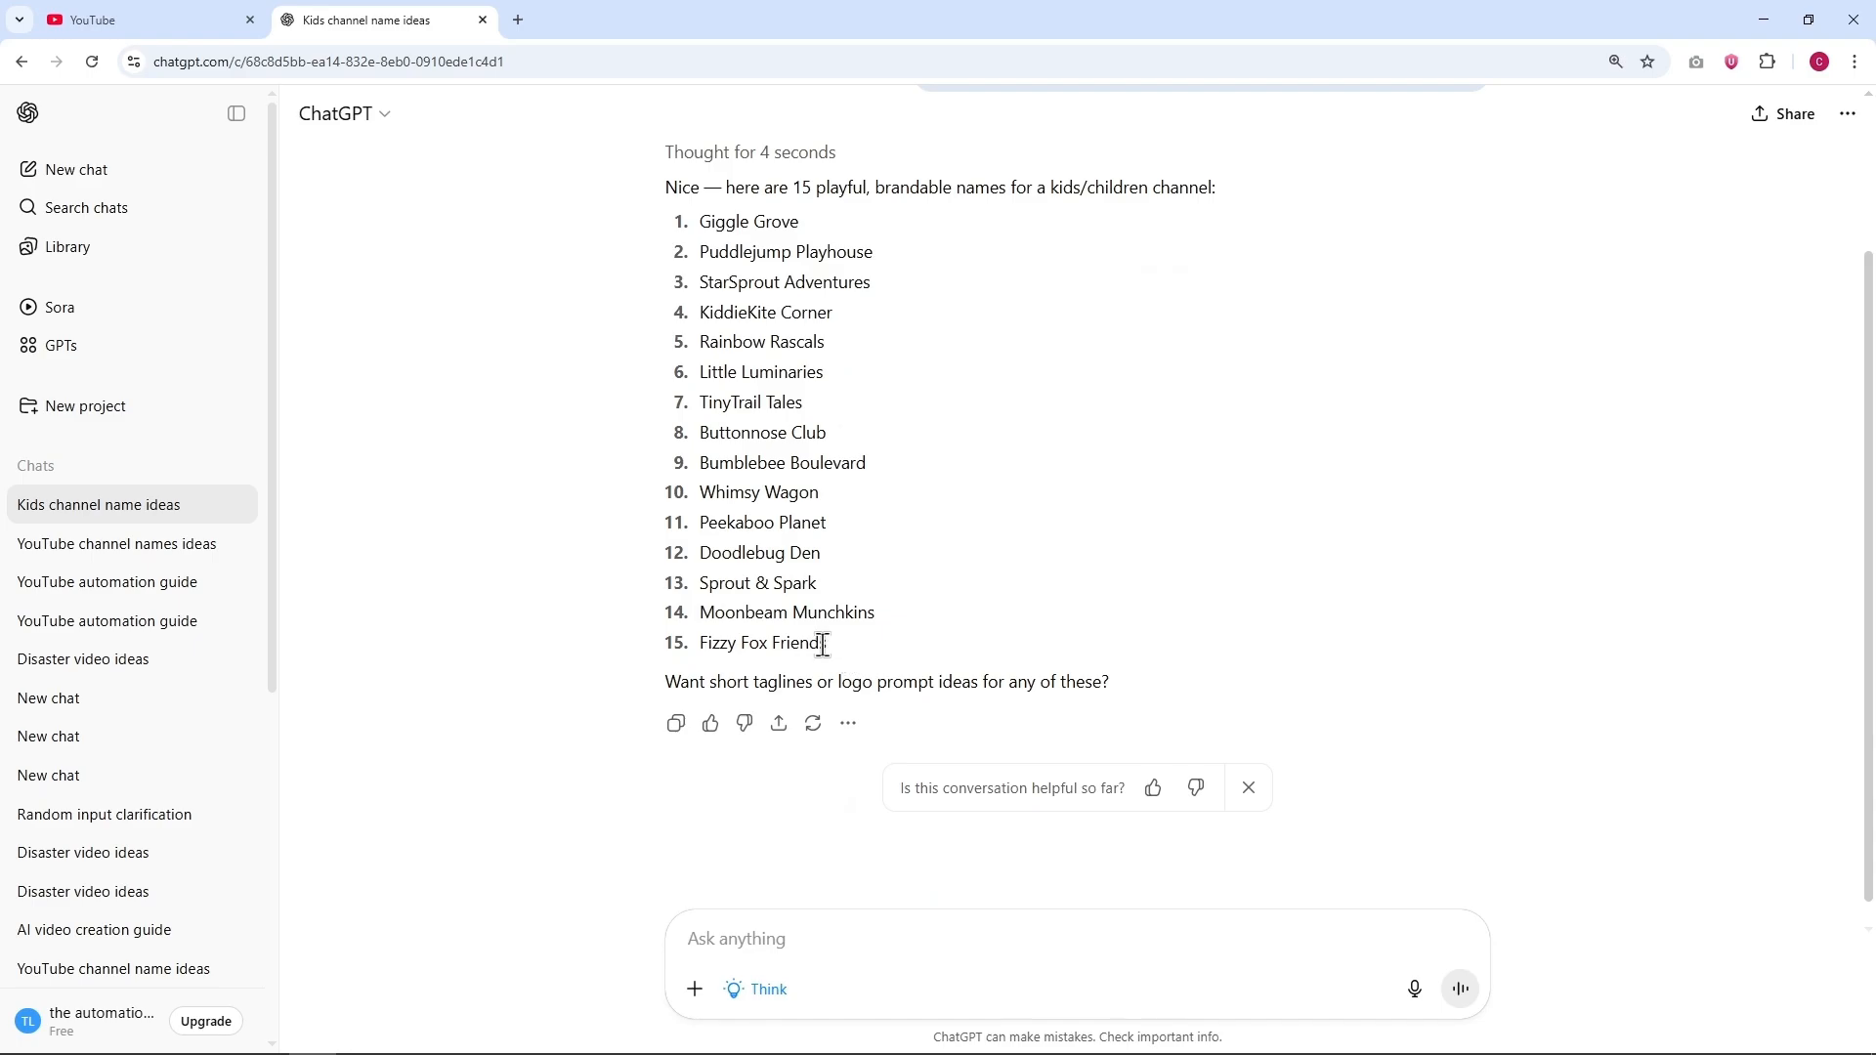
{"action": "left_click_drag", "start_coordinate": [852, 642], "coordinate": [698, 647]}
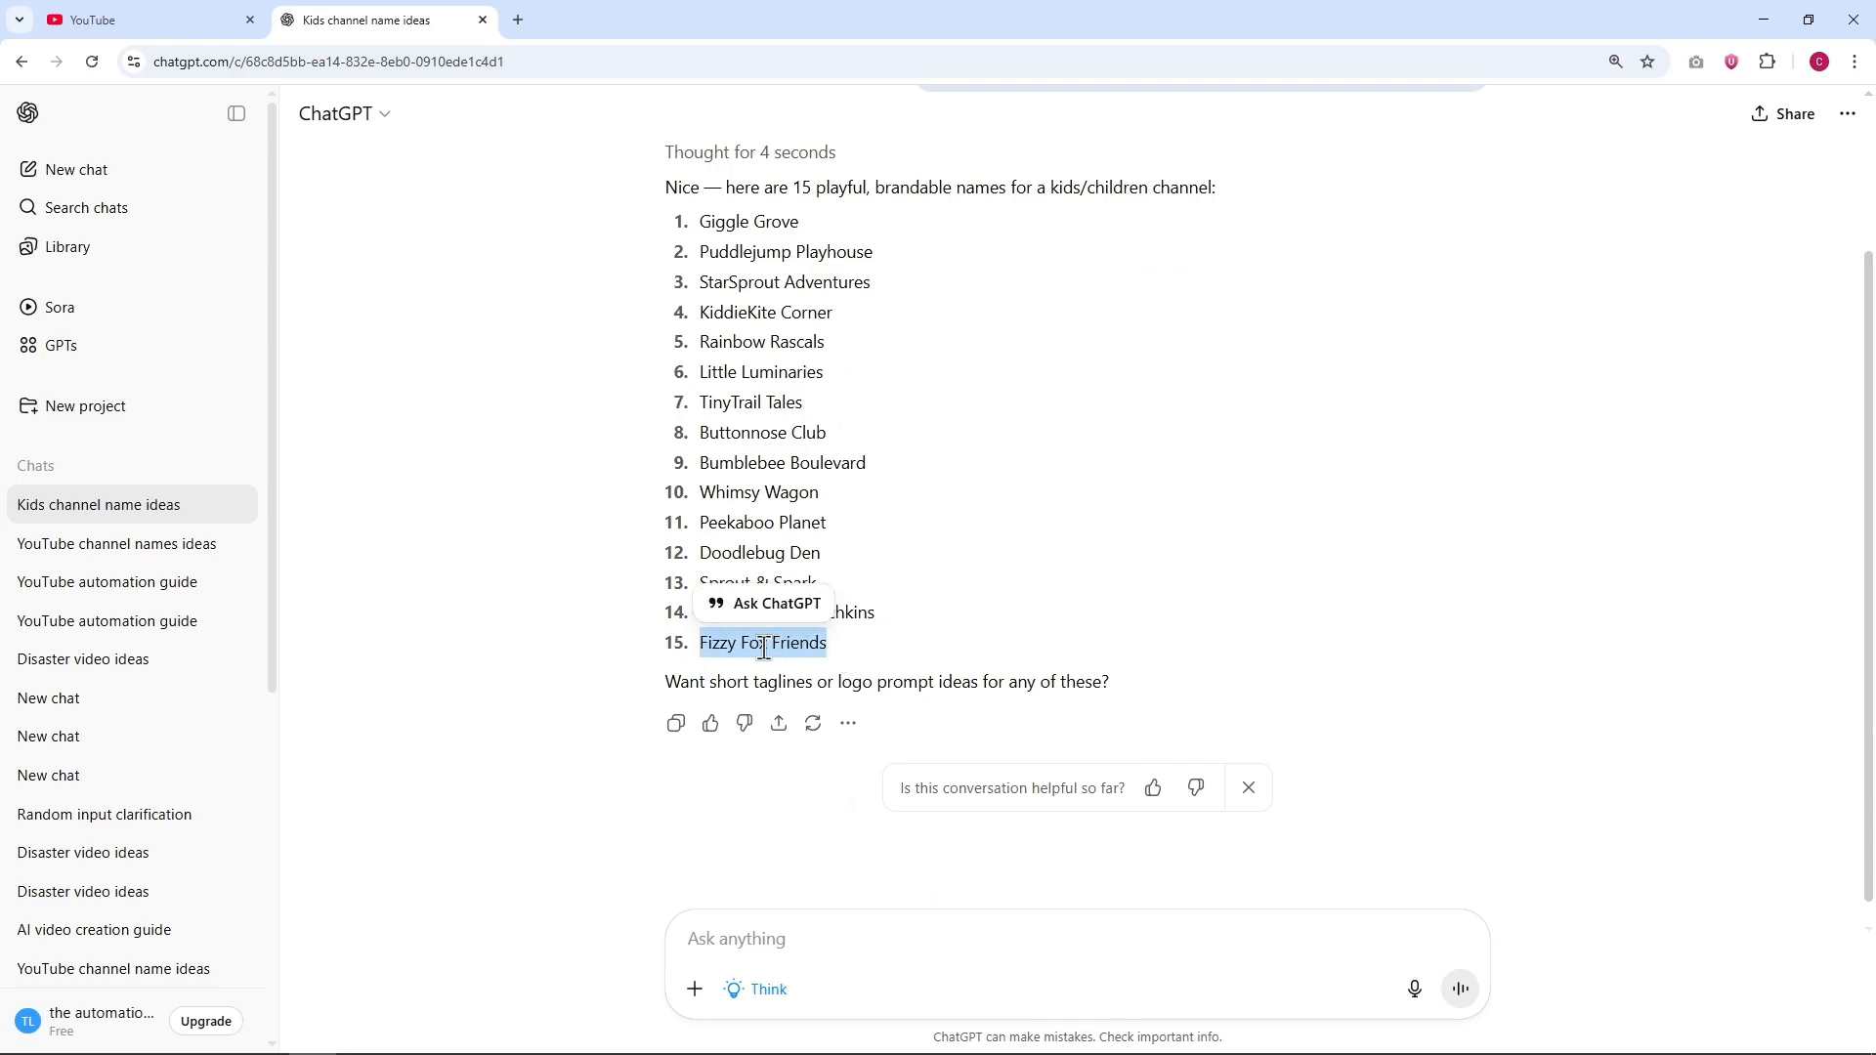
{"action": "key", "text": "ctrl+c"}
{"action": "left_click", "coordinate": [147, 20]}
{"action": "left_click", "coordinate": [879, 125]}
{"action": "key", "text": "ctrl+v"}
{"action": "key", "text": "Return"}
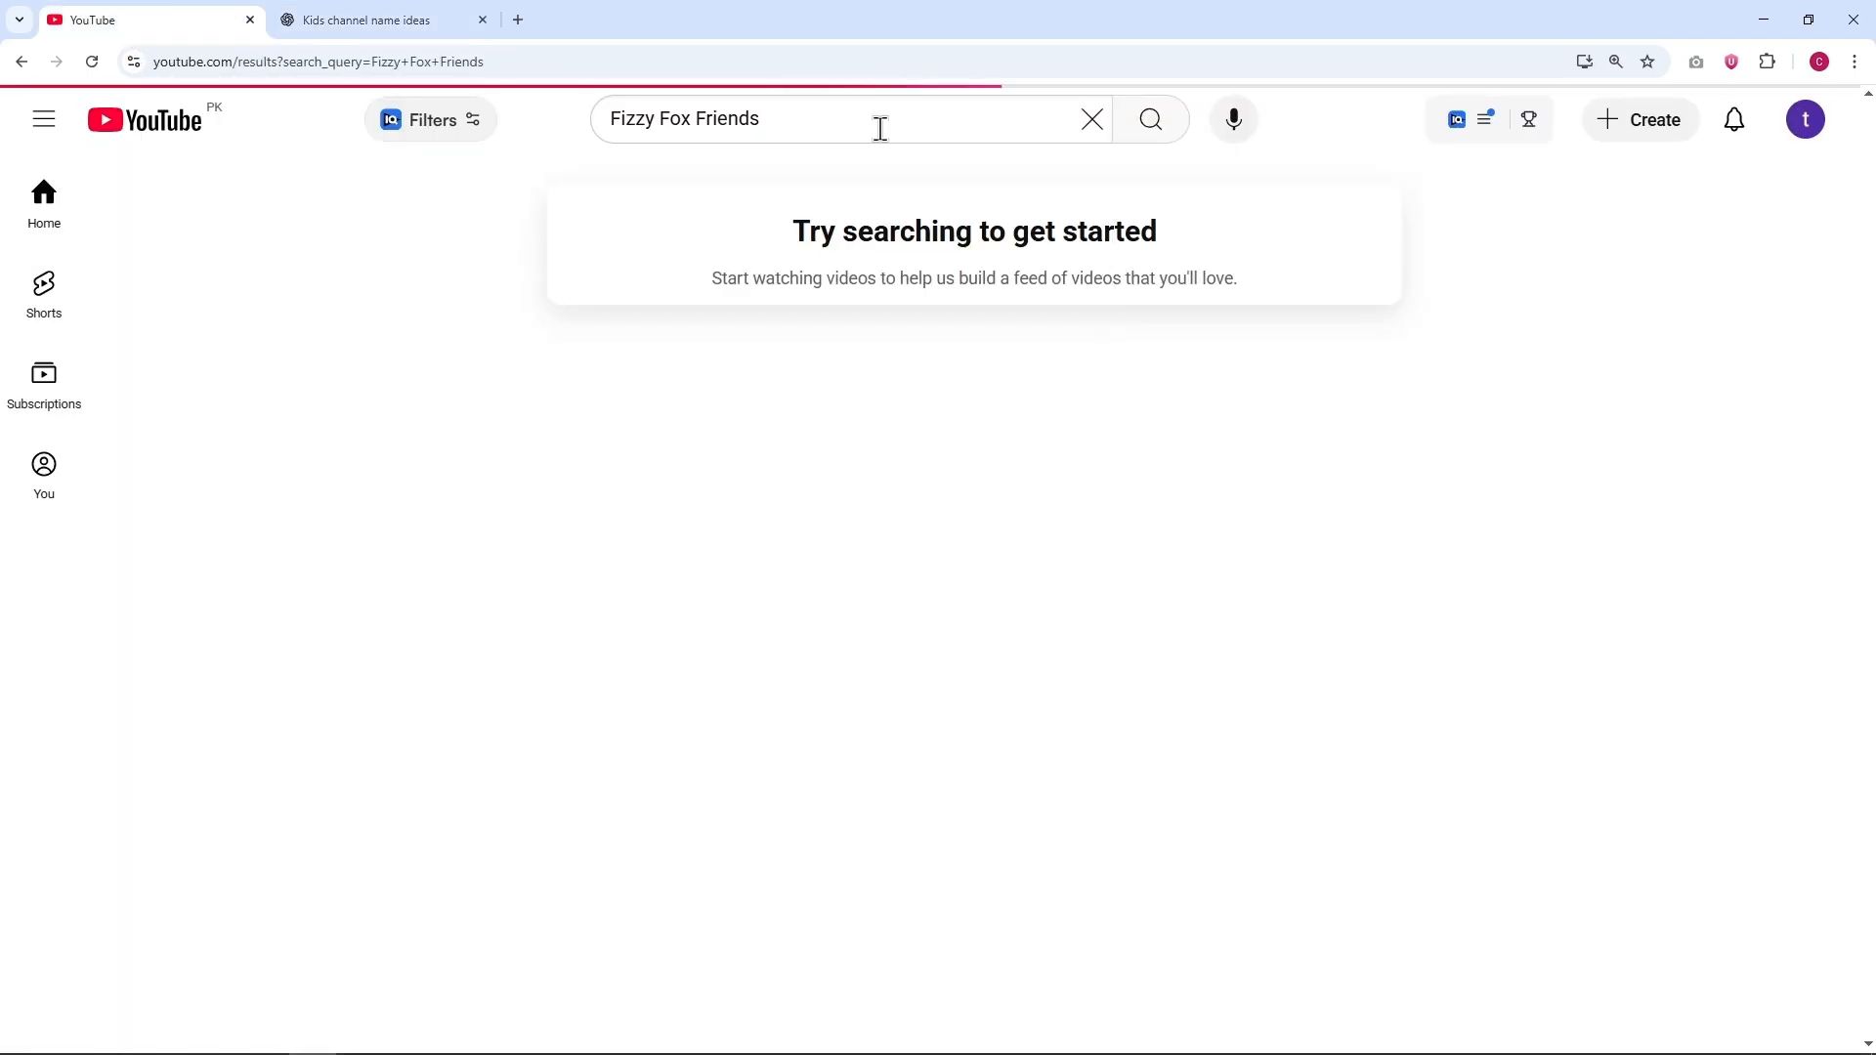
{"action": "left_click", "coordinate": [1698, 192]}
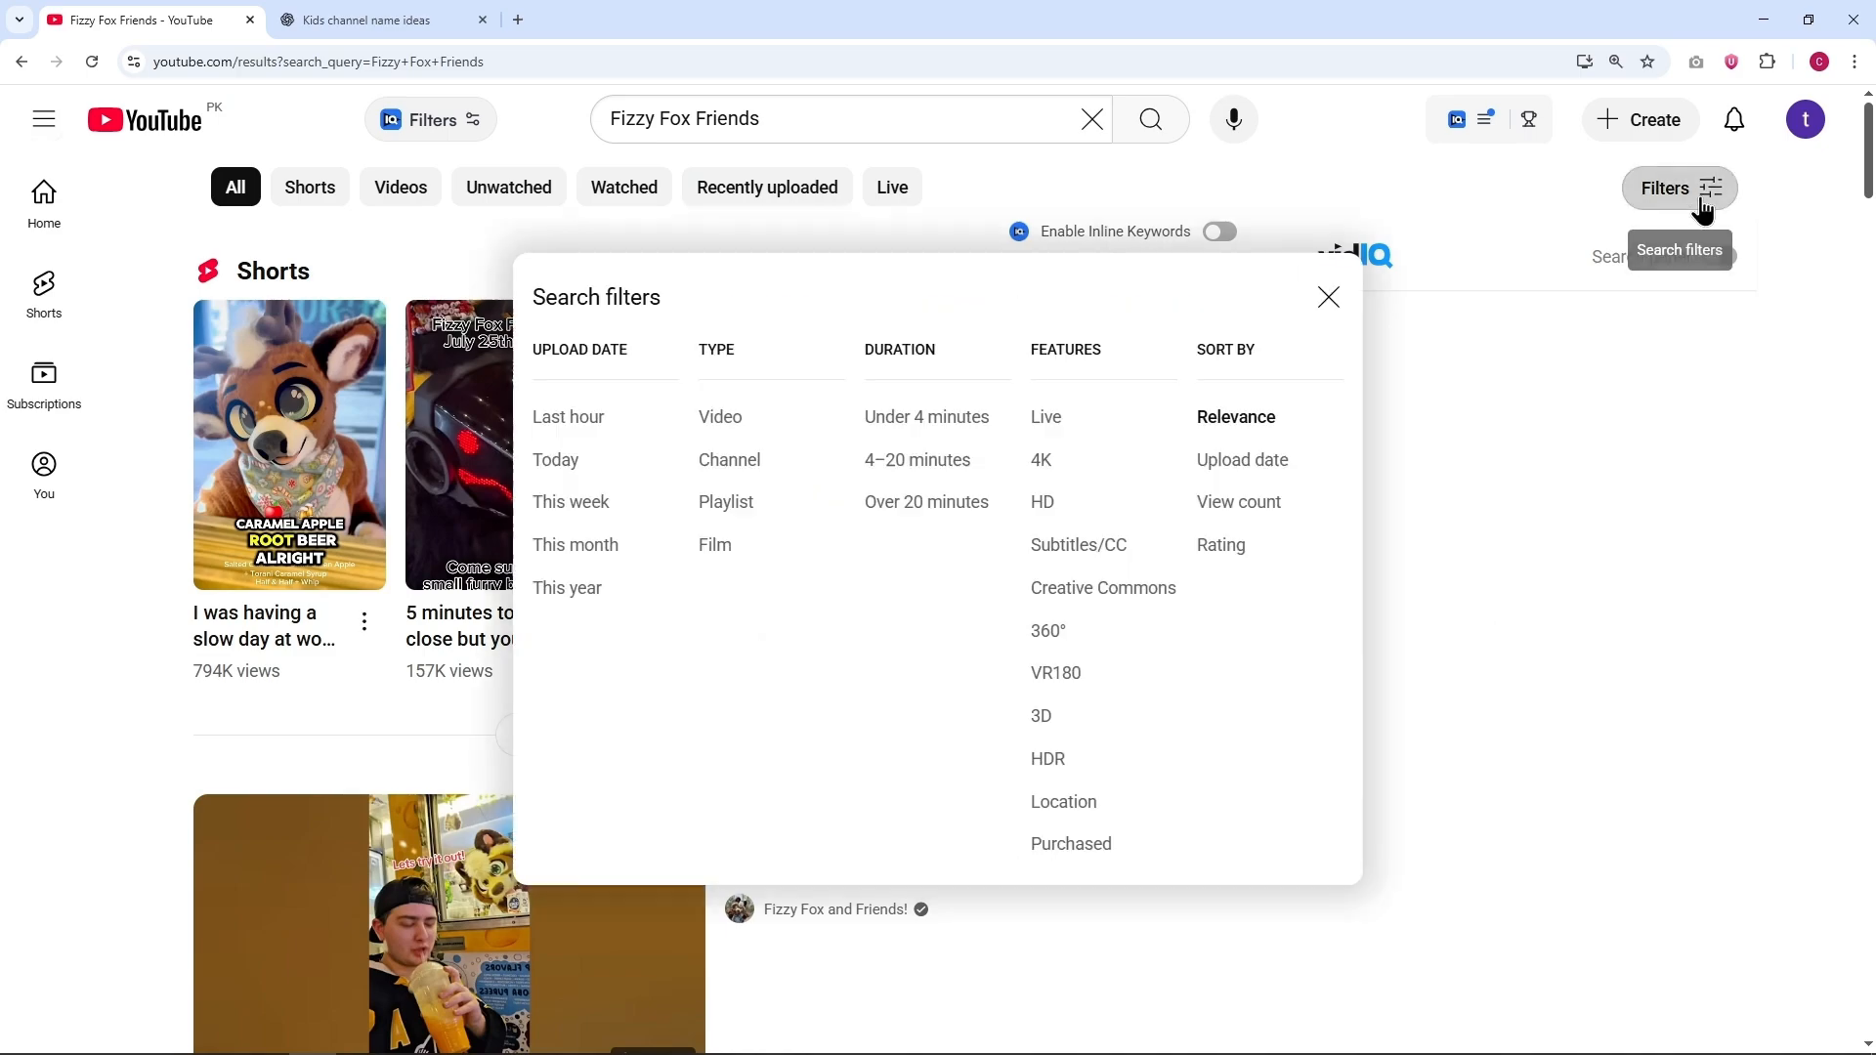
{"action": "left_click", "coordinate": [730, 463]}
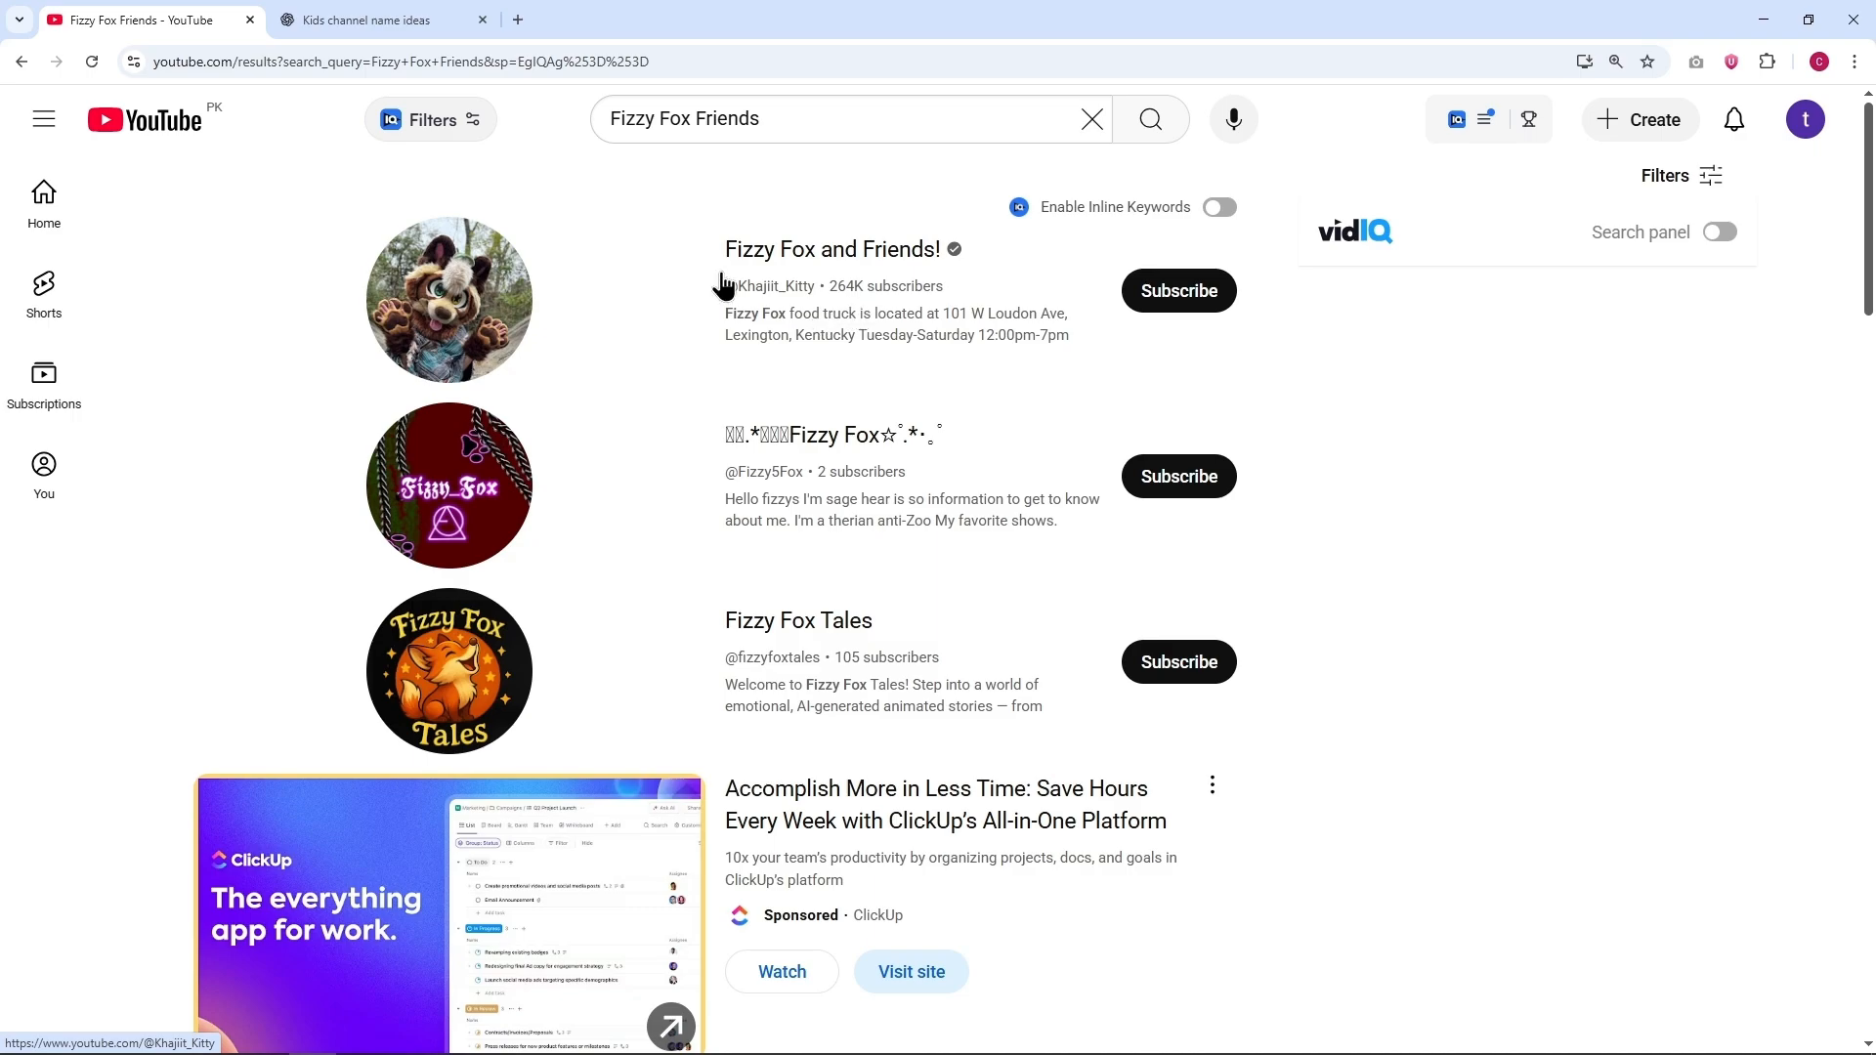
Step: Copy the suggested name "Little Luminaries" from ChatGPT and search YouTube for channels with that name
{"action": "key", "text": "ctrl+Tab"}
{"action": "key", "text": "ctrl+c"}
{"action": "key", "text": "ctrl+shift+Tab"}
{"action": "left_click", "coordinate": [1093, 119]}
{"action": "key", "text": "ctrl+v"}
{"action": "left_click", "coordinate": [1150, 119]}
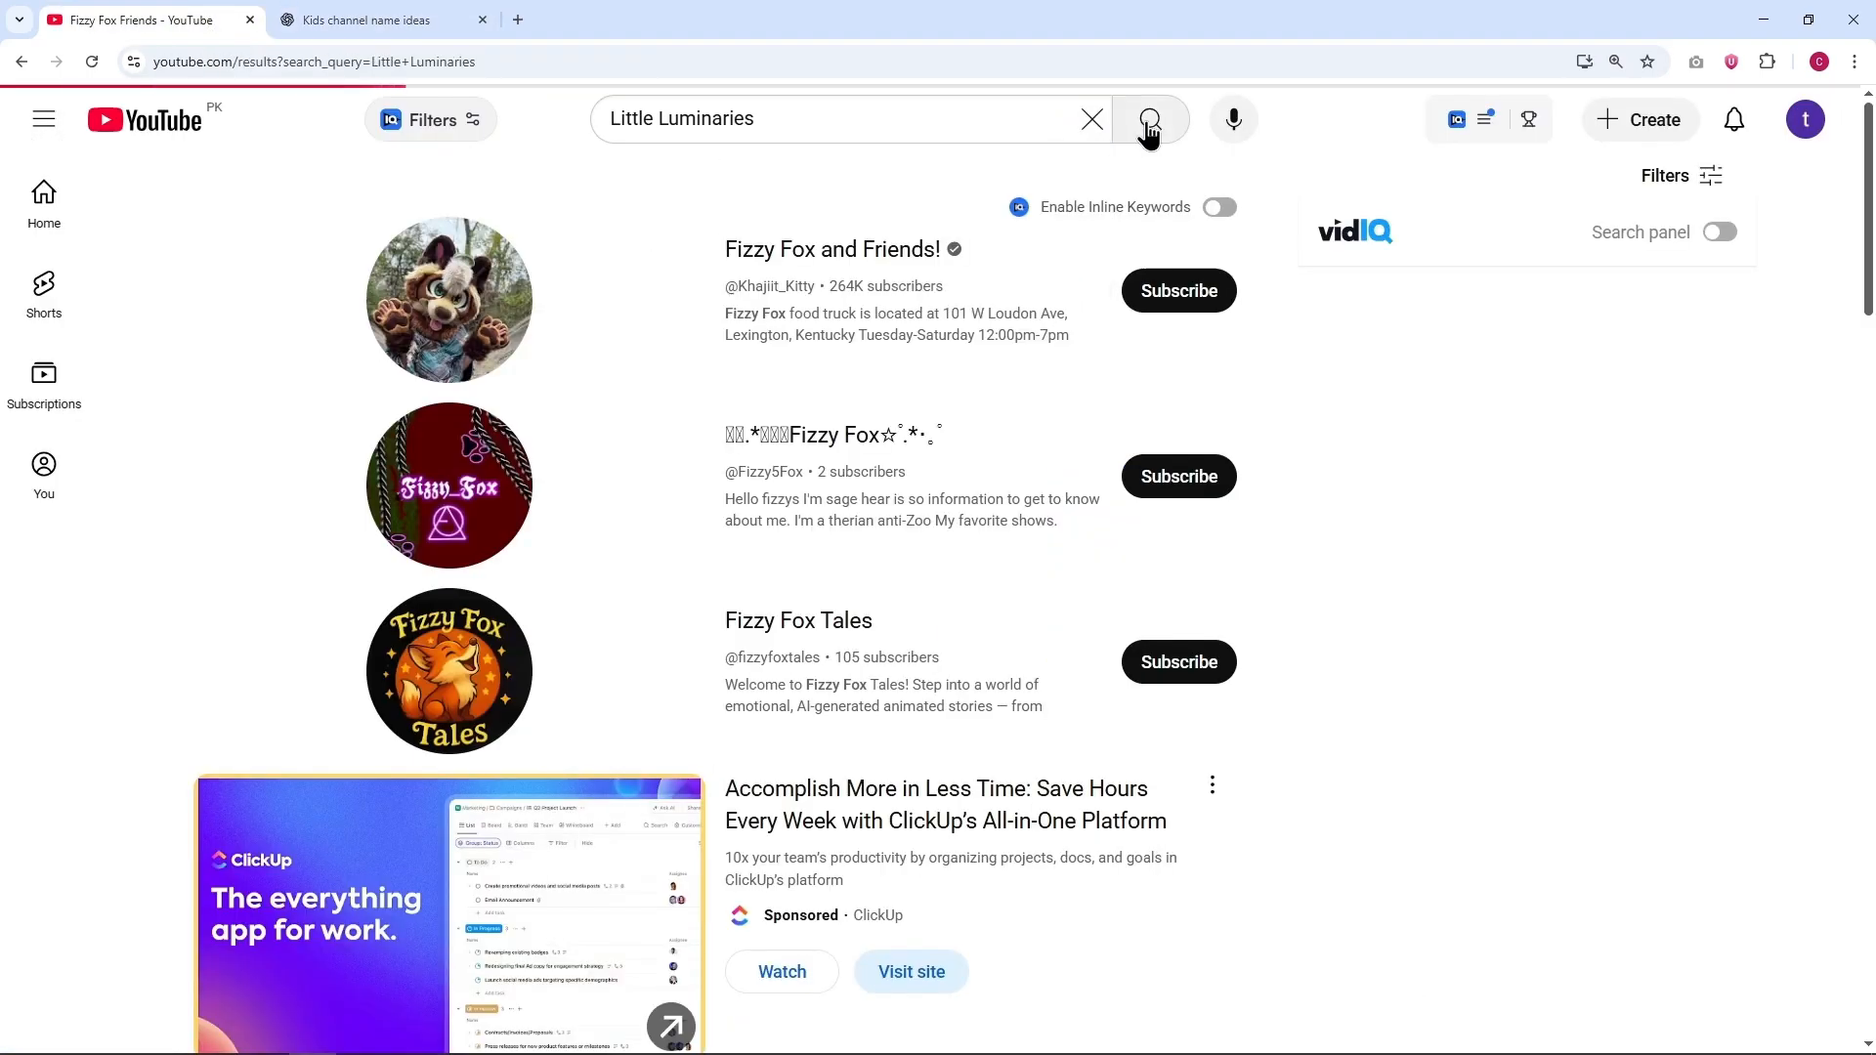
{"action": "left_click", "coordinate": [1711, 176]}
Step: Back in ChatGPT, turn off Think mode and request a detailed prompt to generate a logo for the "Little Luminaries" channel
{"action": "key", "text": "ctrl+Tab"}
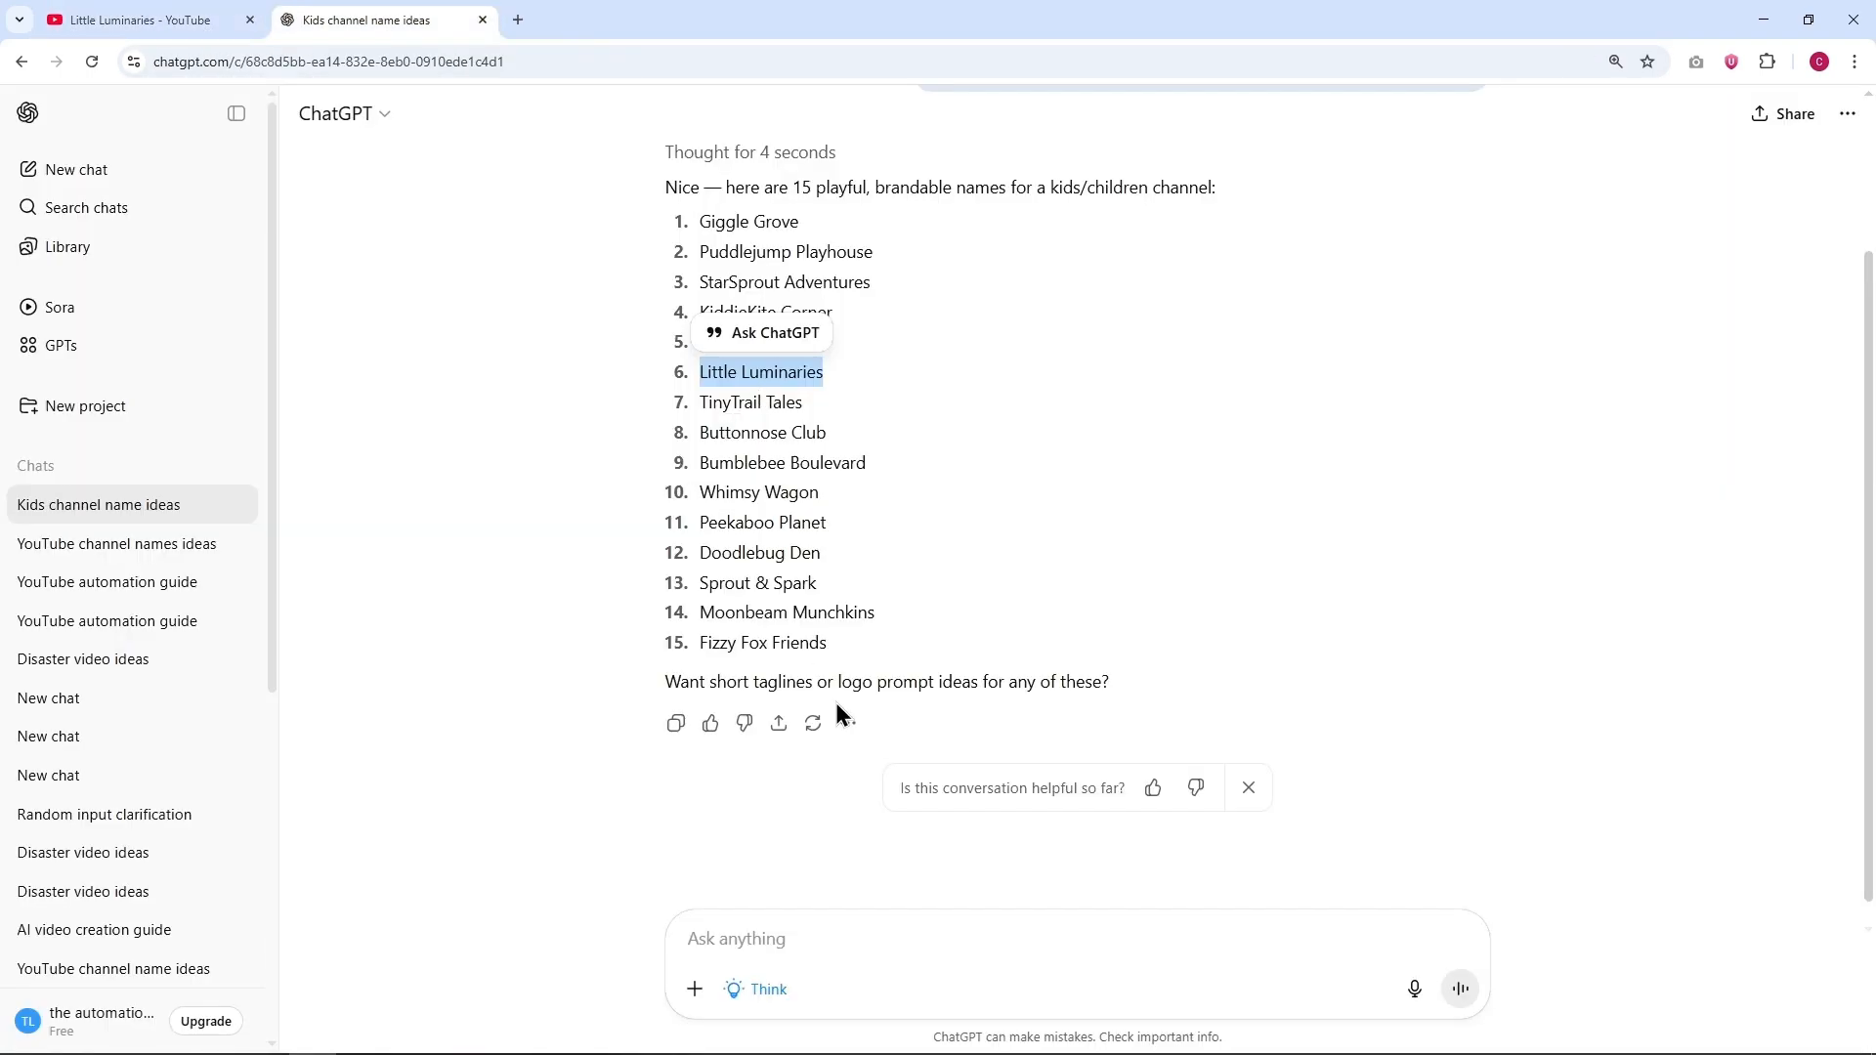
{"action": "left_click", "coordinate": [768, 987]}
{"action": "key", "text": "ctrl+v"}
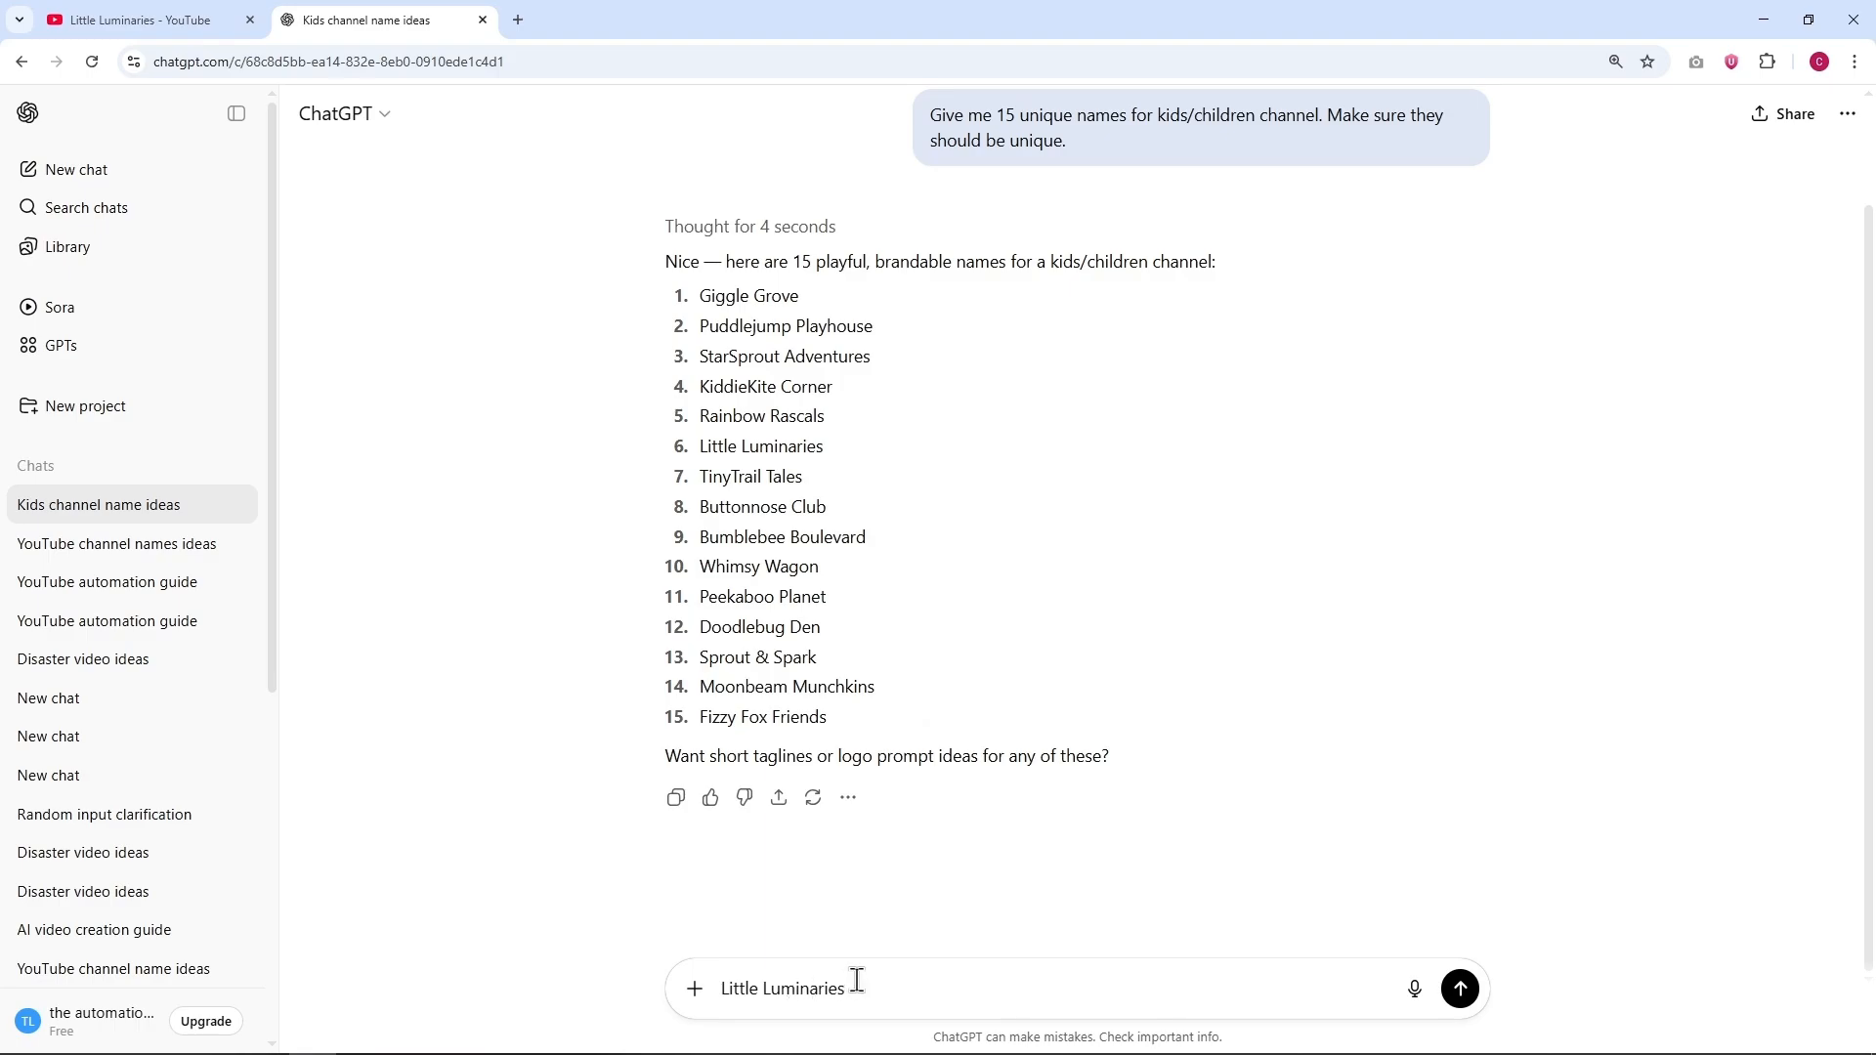
{"action": "key", "text": "shift+Return"}
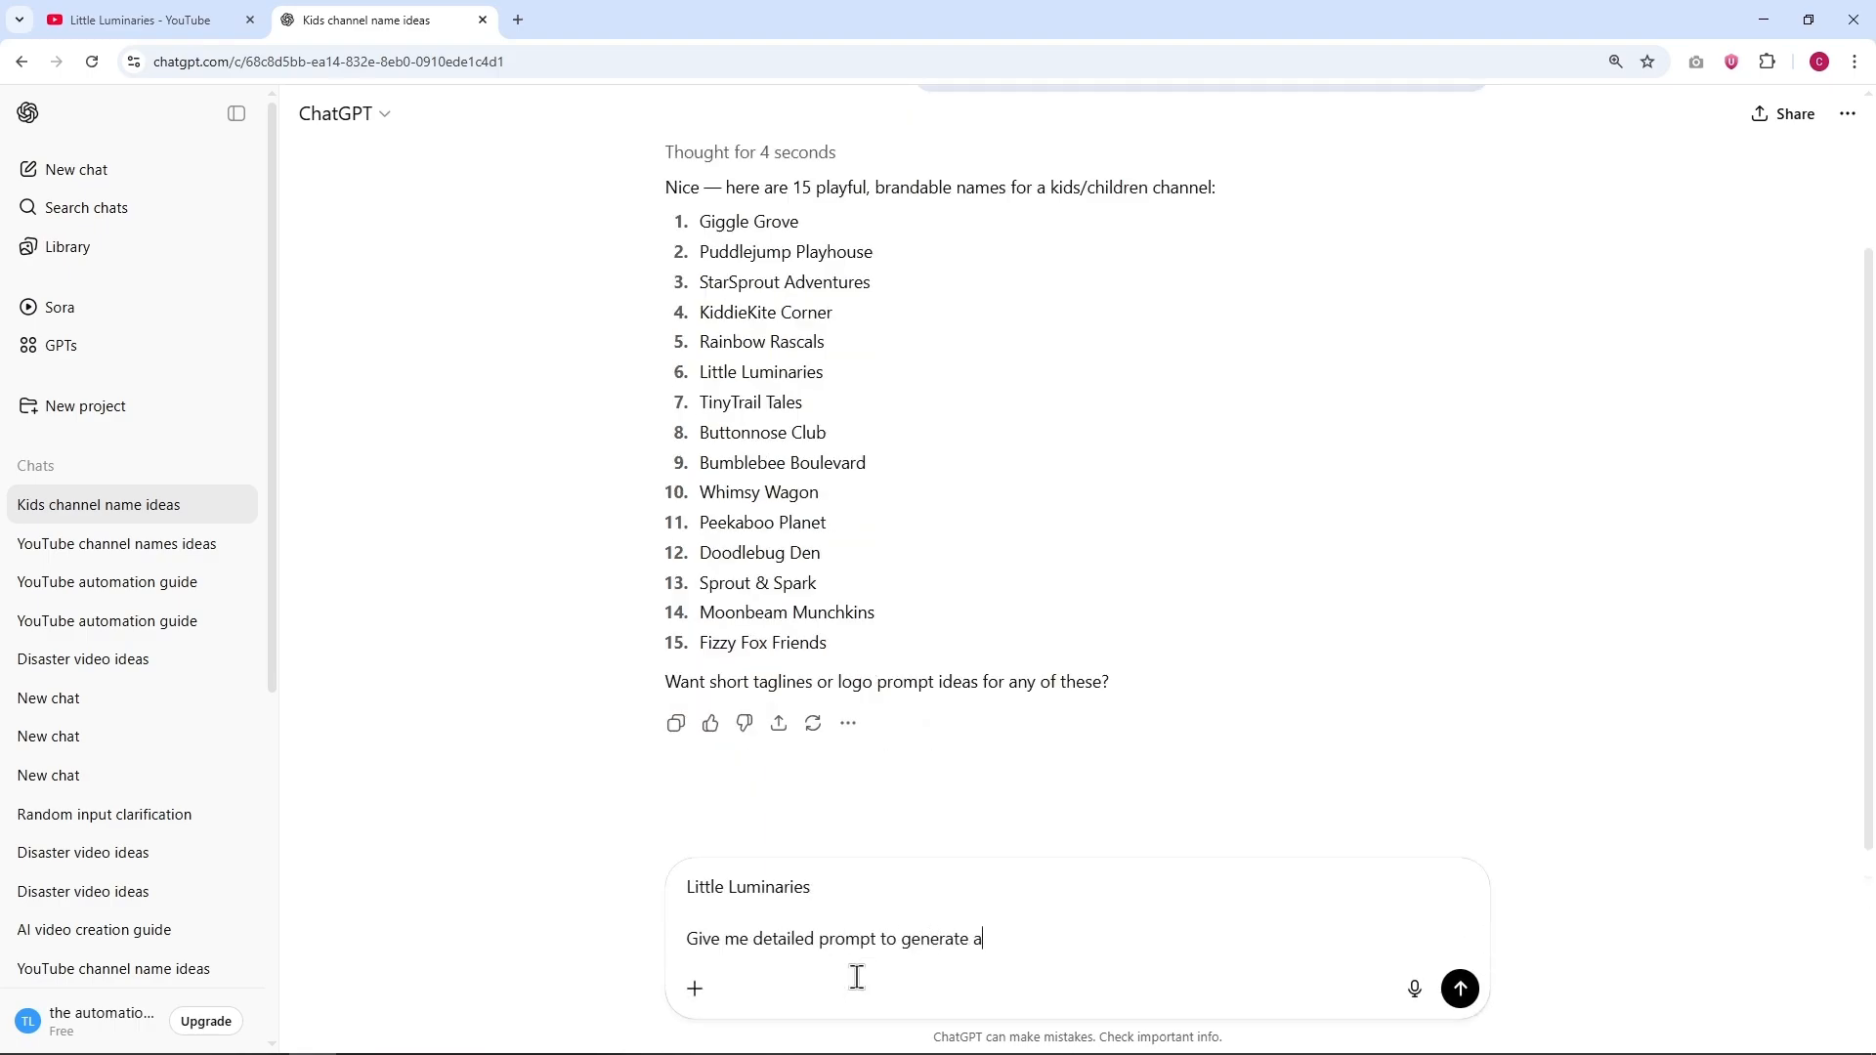
{"action": "key", "text": "Return"}
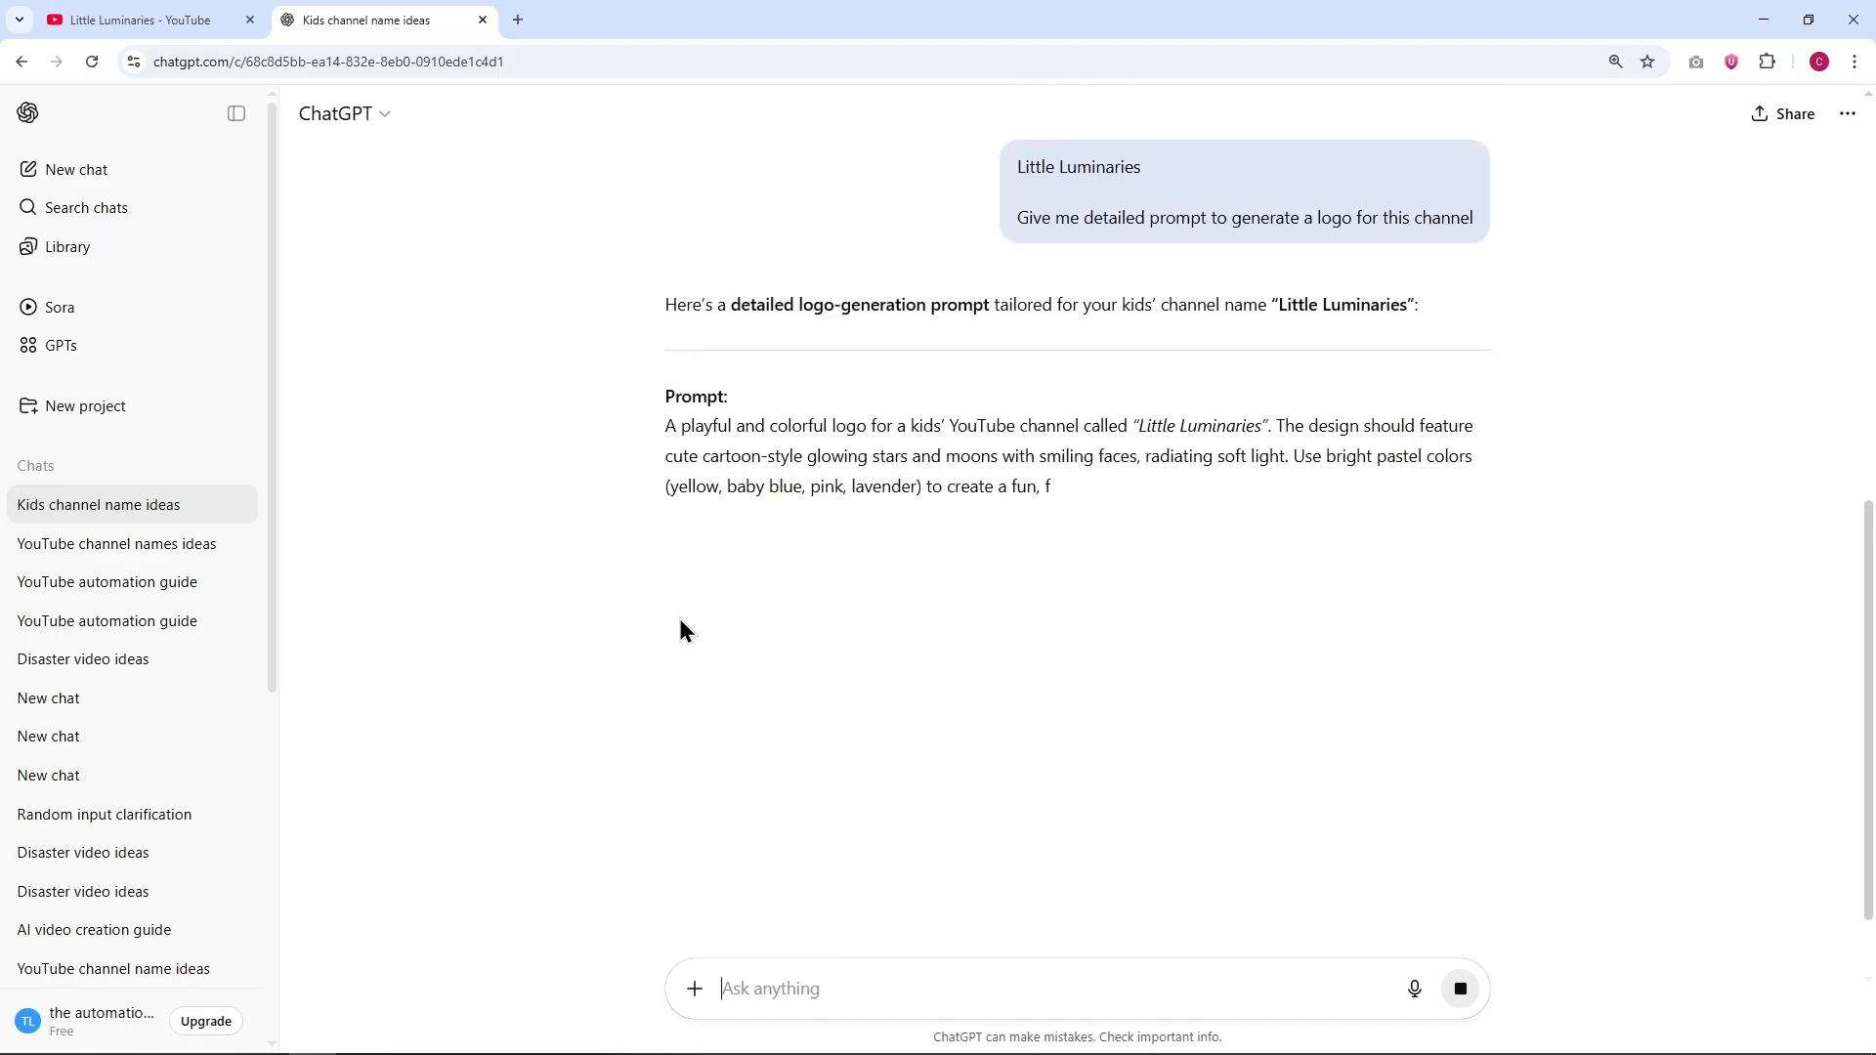
Step: Copy the whole logo prompt from the reply and paste it into ImageFX in a new tab
{"action": "left_click_drag", "start_coordinate": [682, 430], "coordinate": [946, 618]}
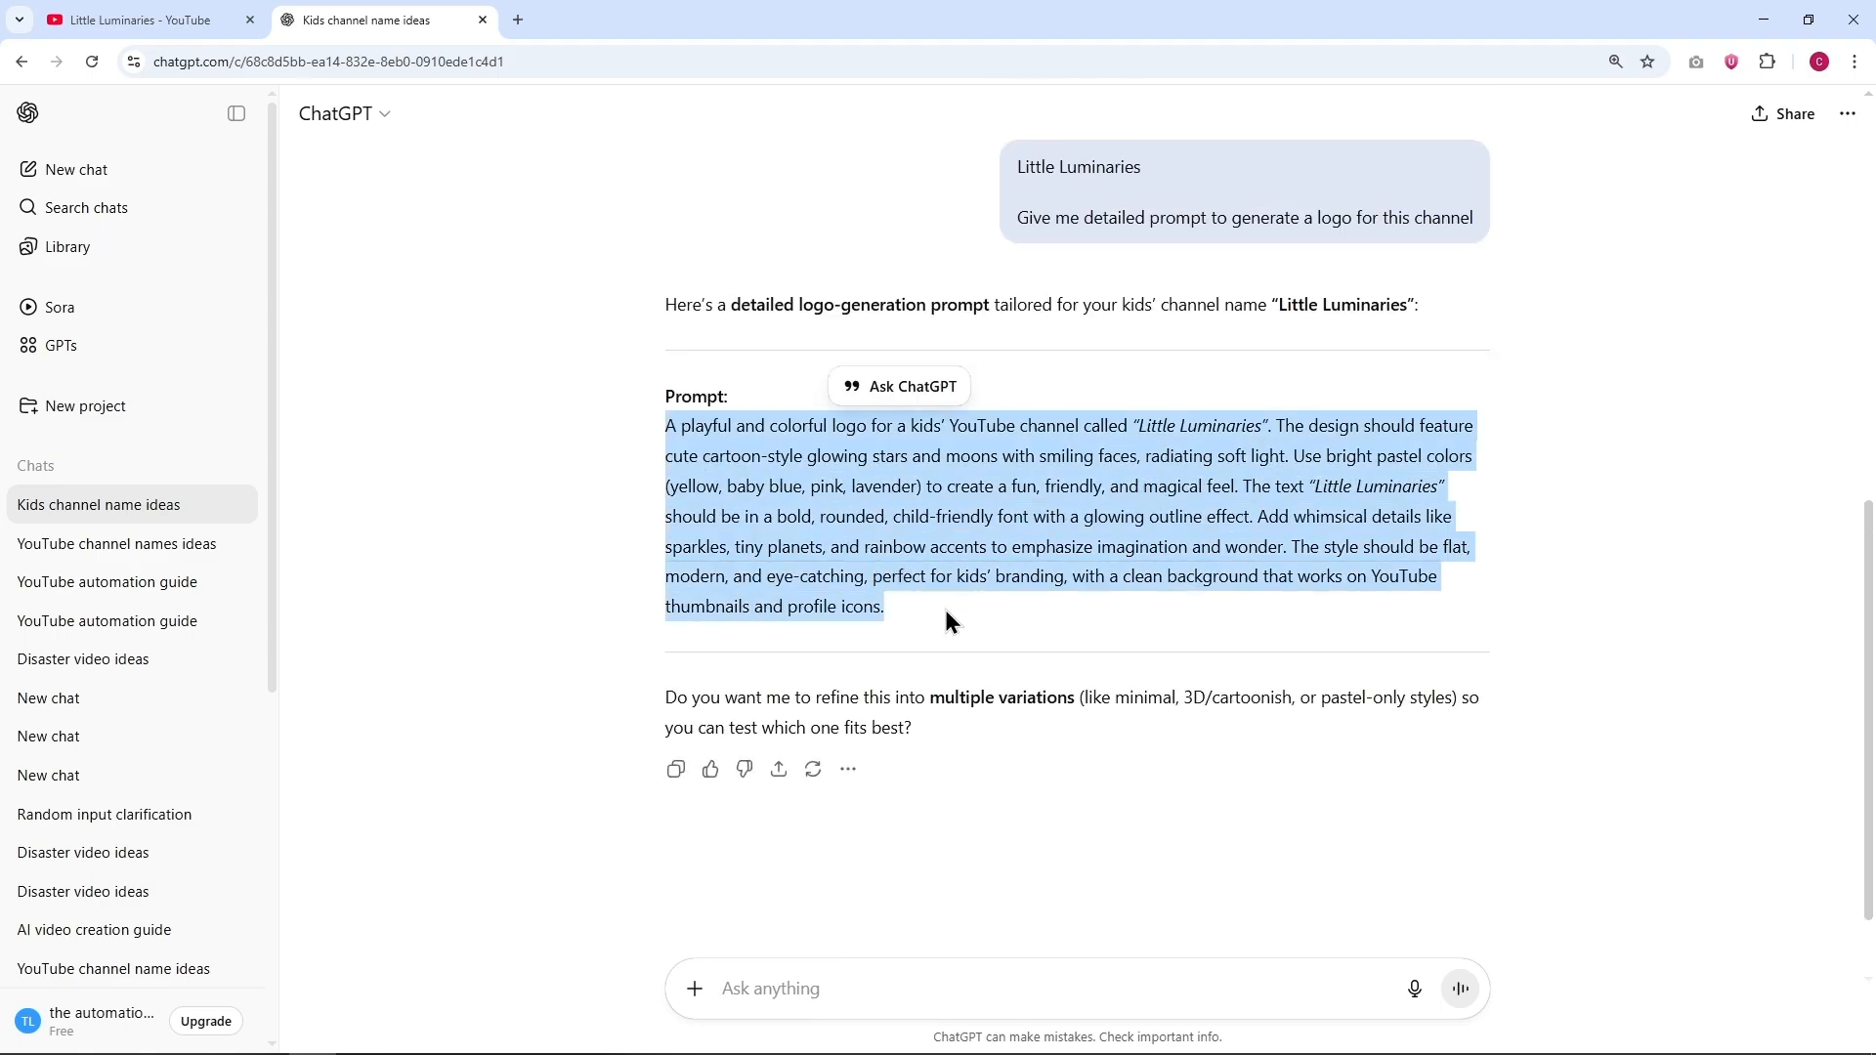
{"action": "left_click", "coordinate": [516, 24]}
{"action": "type", "text": "ima"}
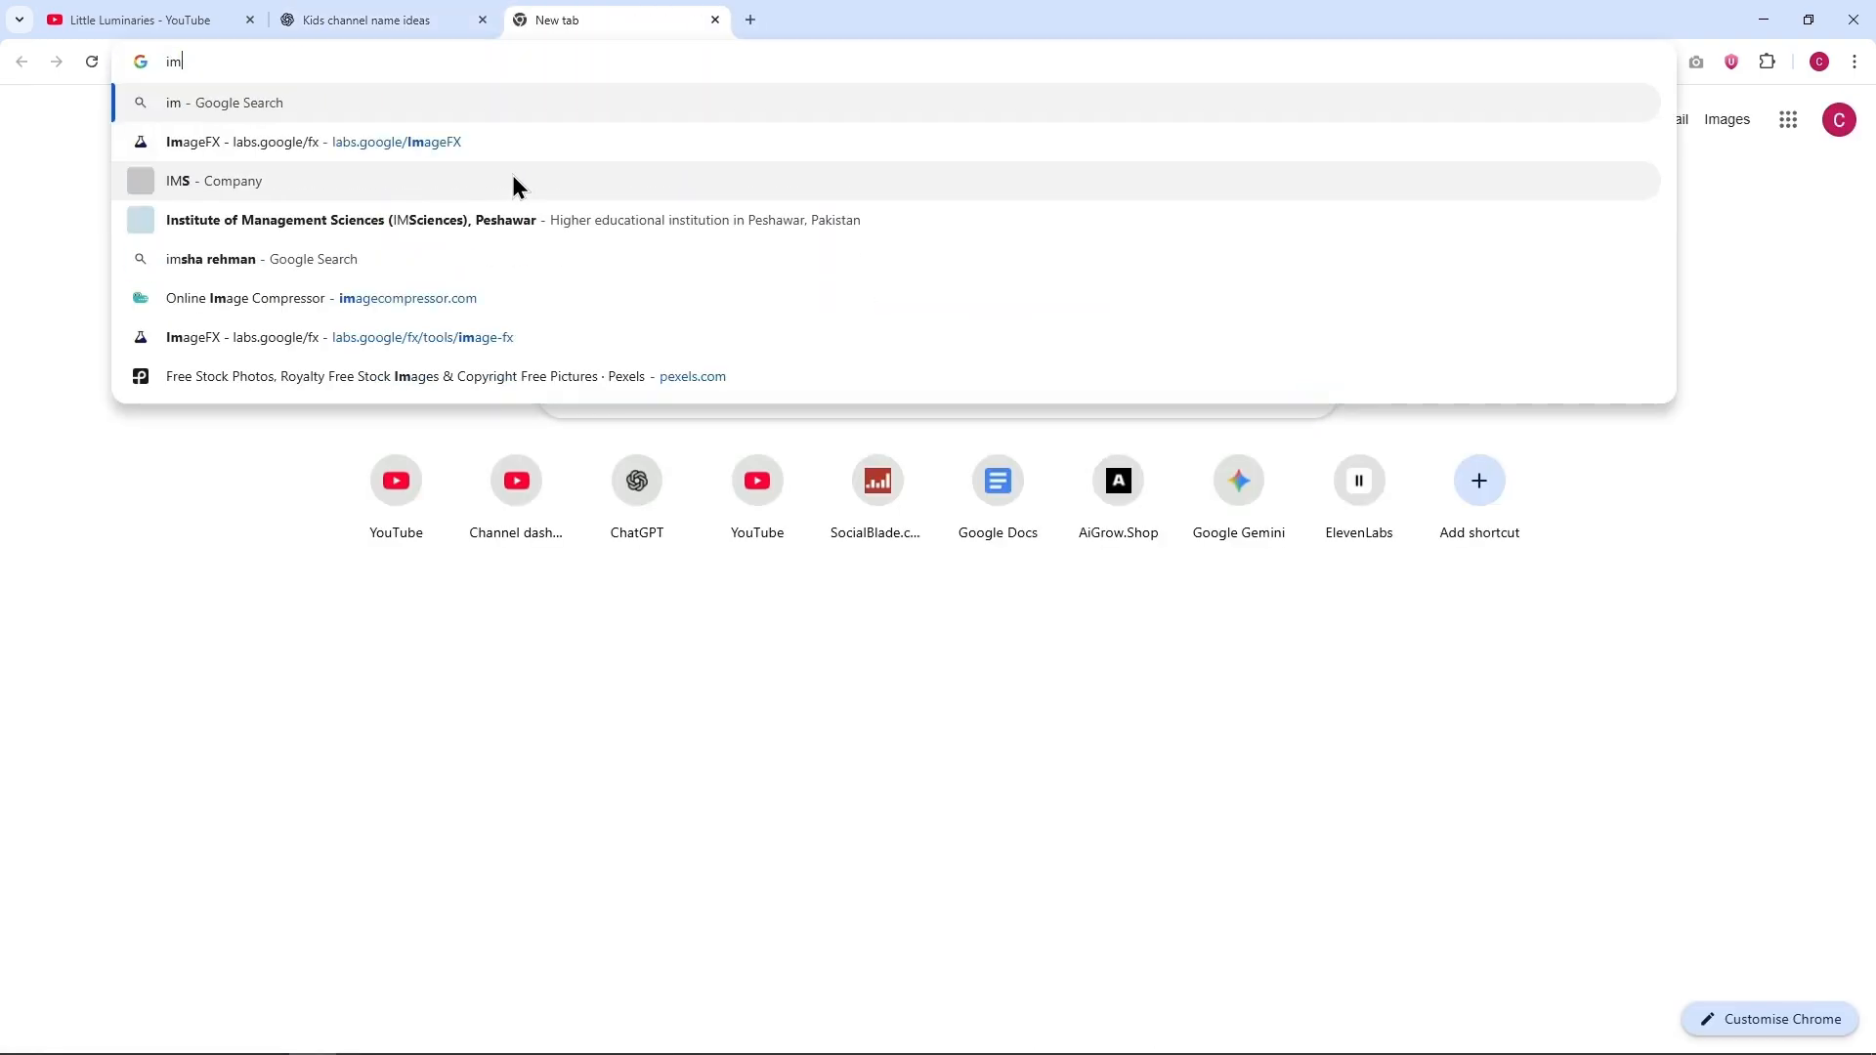
{"action": "left_click", "coordinate": [498, 105]}
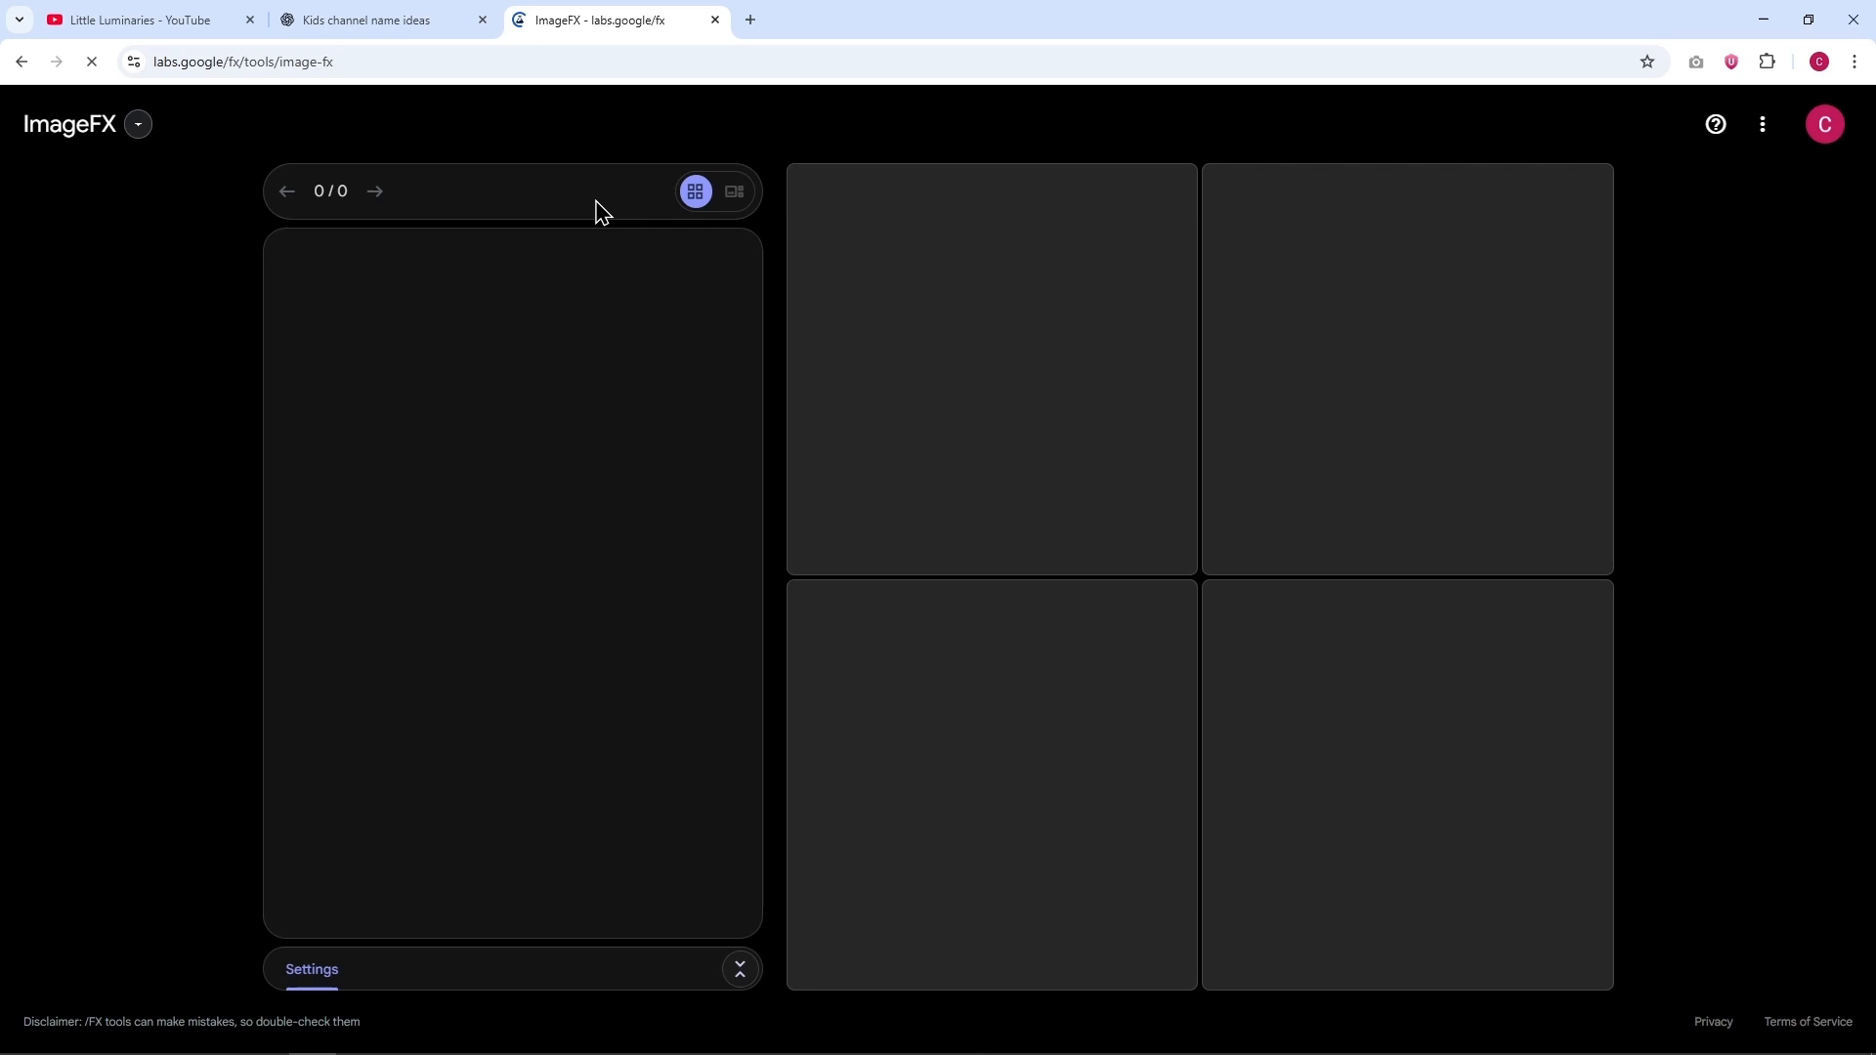
{"action": "left_click", "coordinate": [508, 285]}
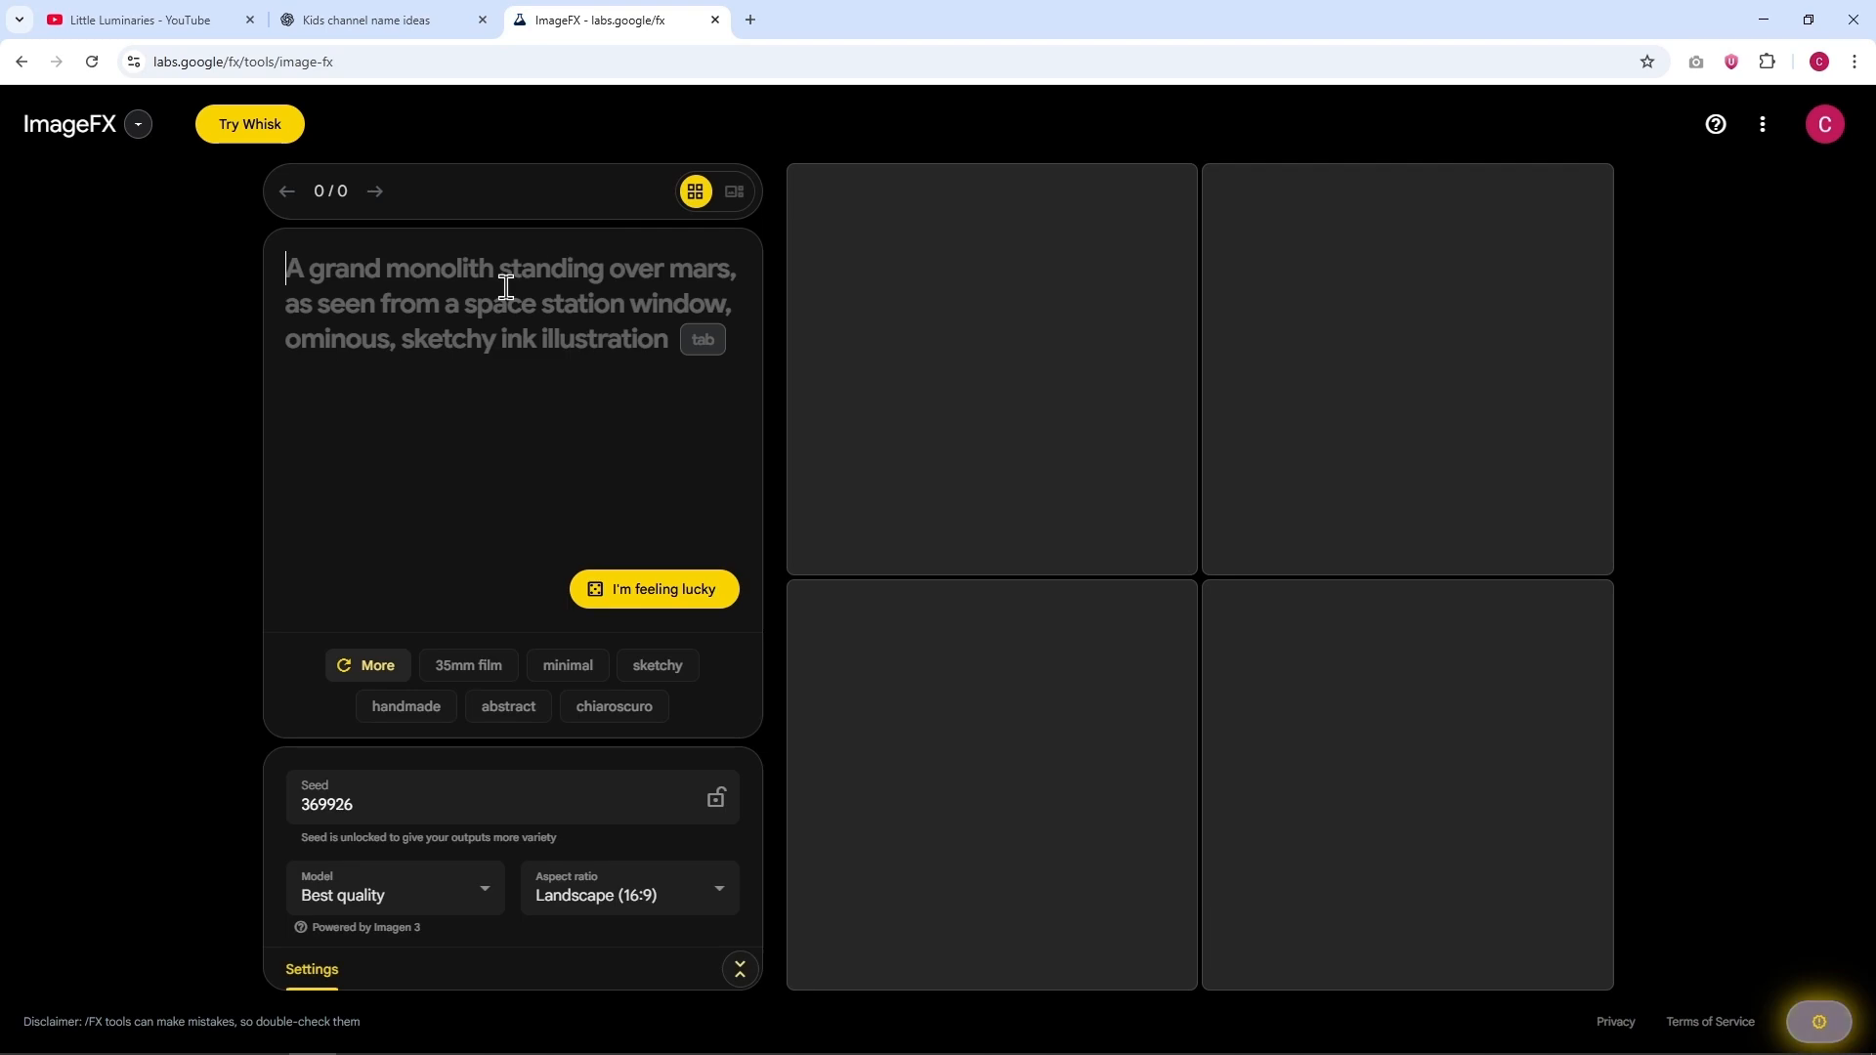
{"action": "key", "text": "ctrl+v"}
Step: Generate the logos with a Square aspect ratio and download the second image of the first row
{"action": "left_click", "coordinate": [679, 866]}
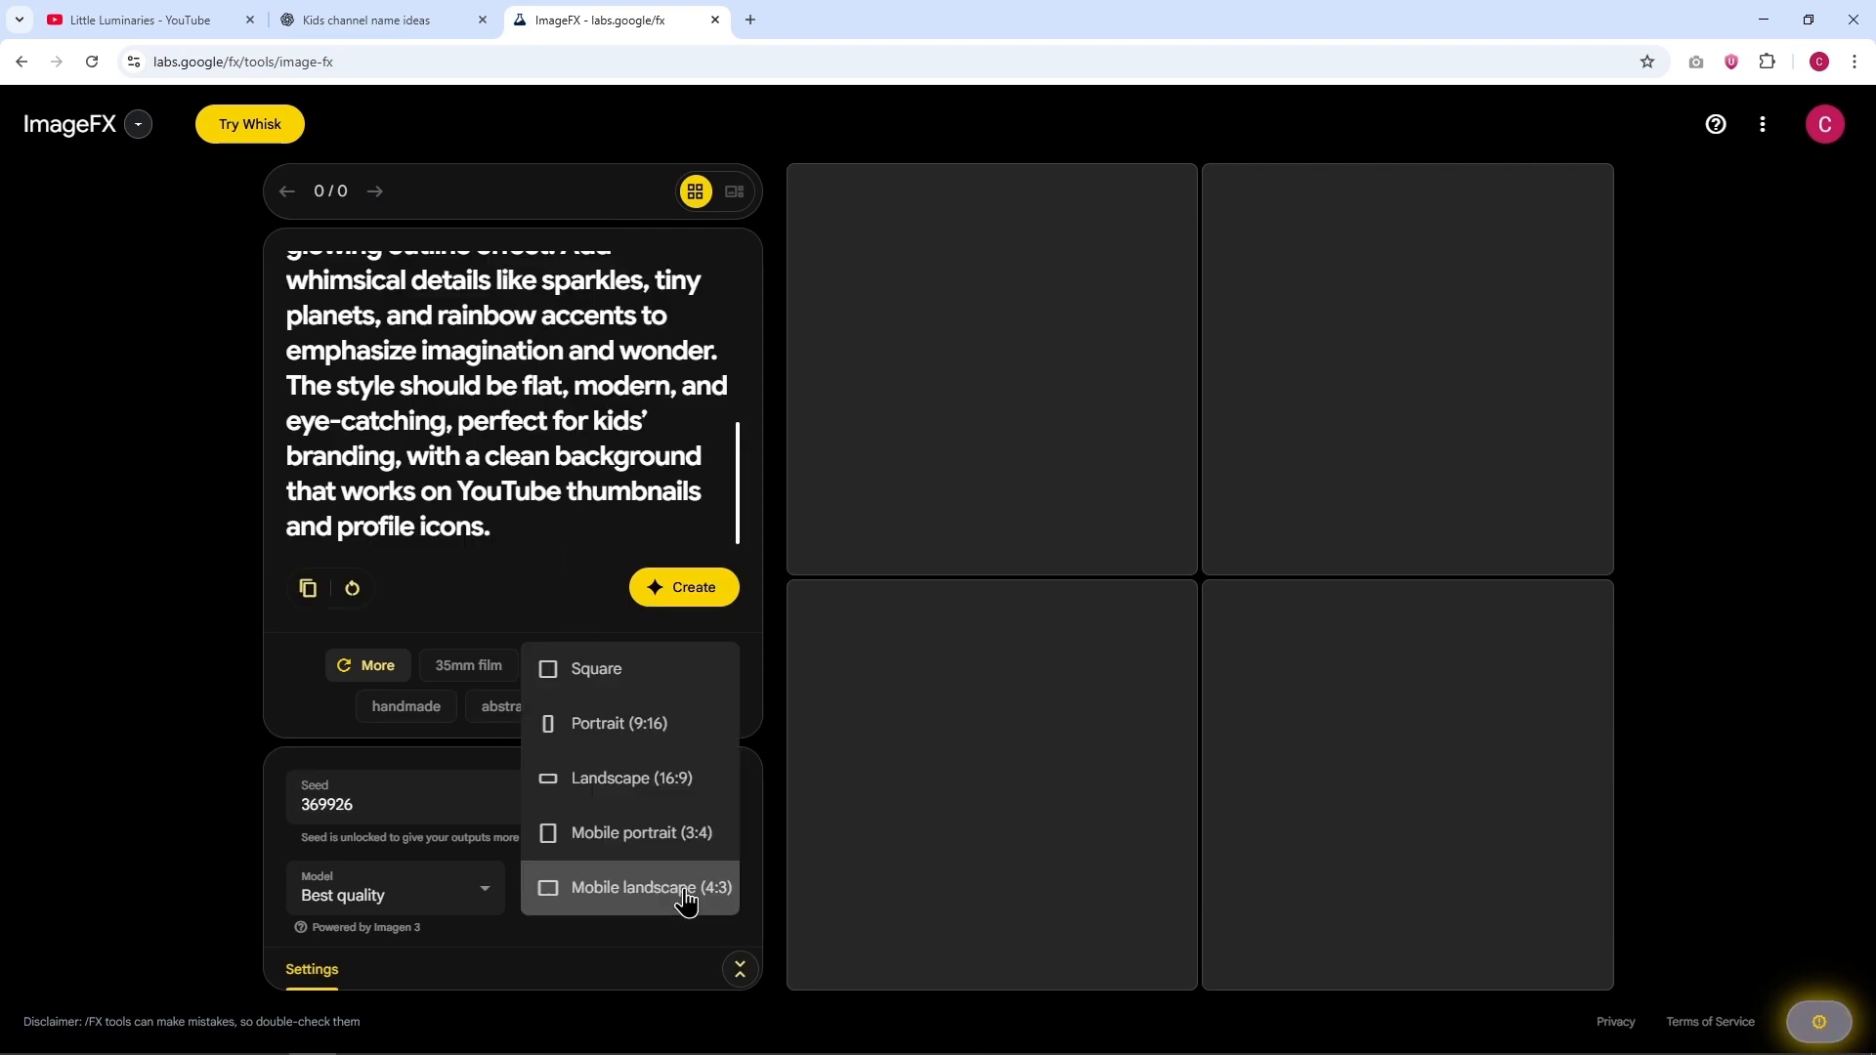
{"action": "left_click", "coordinate": [648, 672]}
{"action": "left_click", "coordinate": [687, 594]}
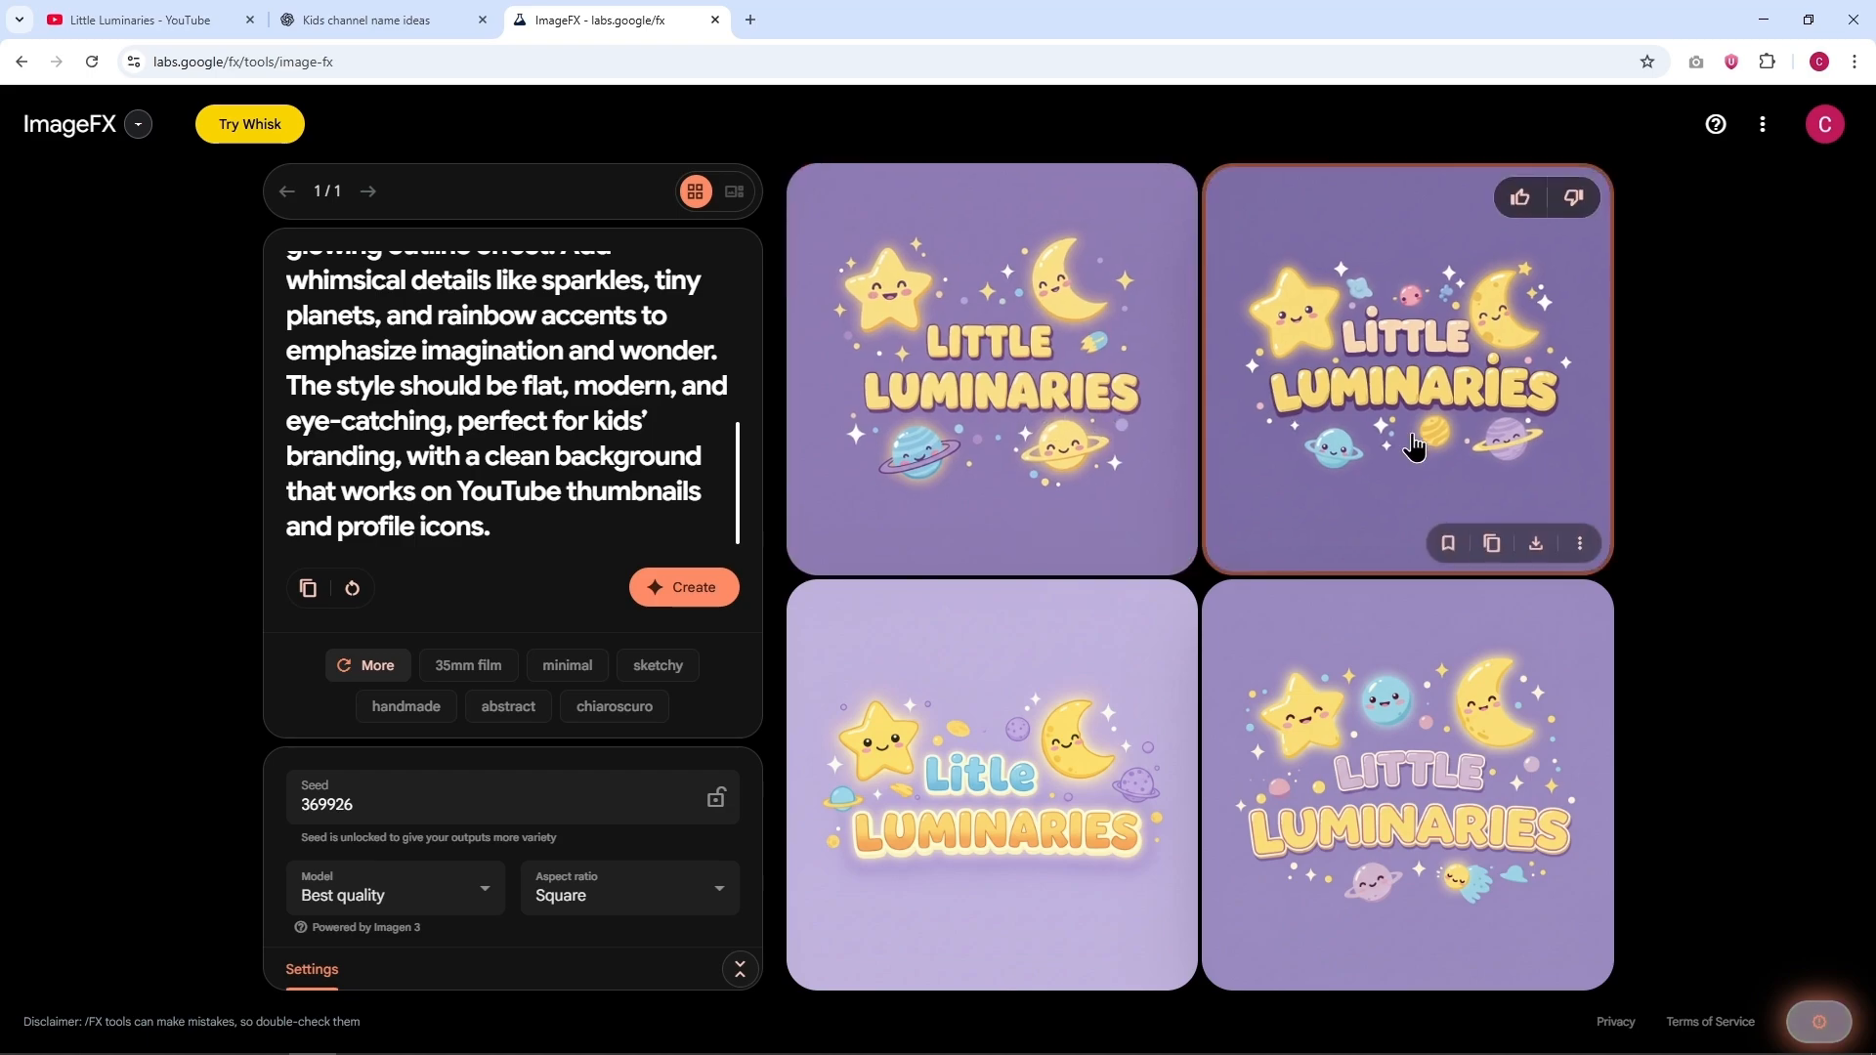
{"action": "left_click", "coordinate": [1535, 543]}
Step: Switch to YouTube and create a new channel named "Little Luminaries"
{"action": "key", "text": "ctrl+1"}
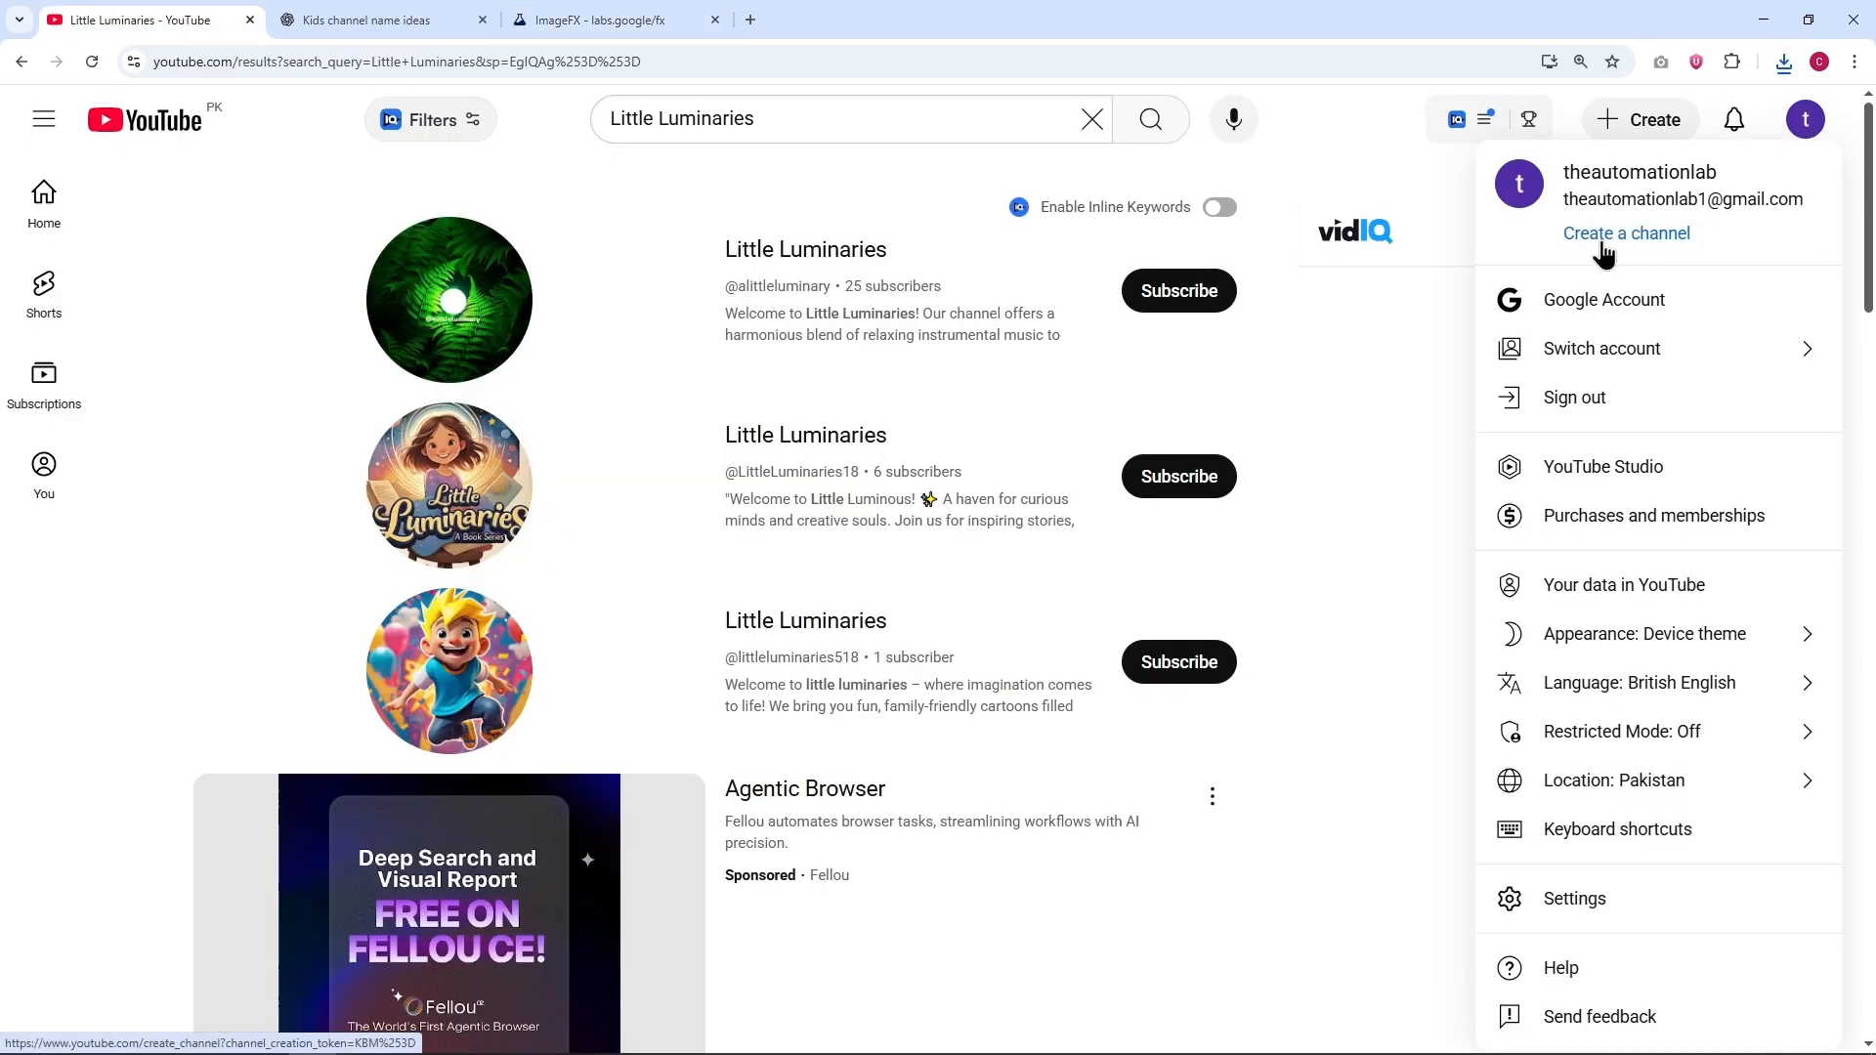
{"action": "left_click", "coordinate": [1579, 270]}
{"action": "double_click", "coordinate": [839, 643]}
{"action": "key", "text": "ctrl+v"}
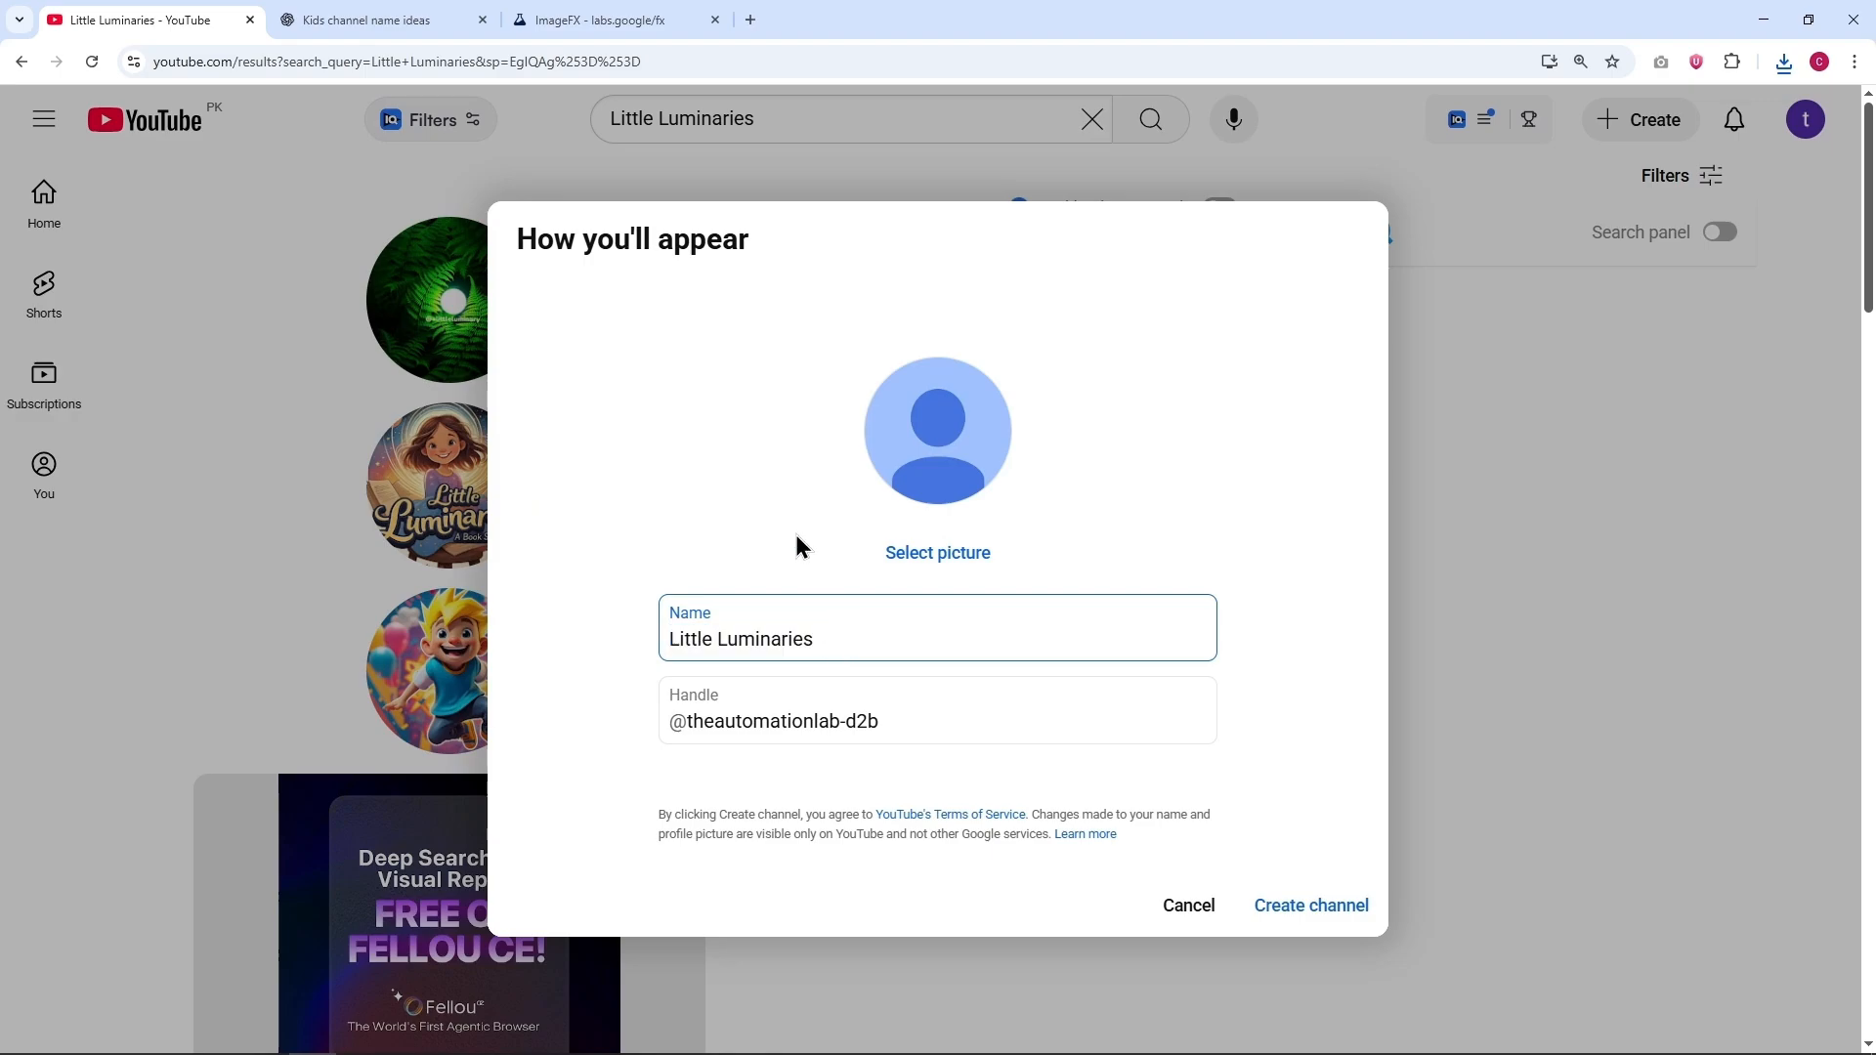
{"action": "left_click", "coordinate": [1301, 902]}
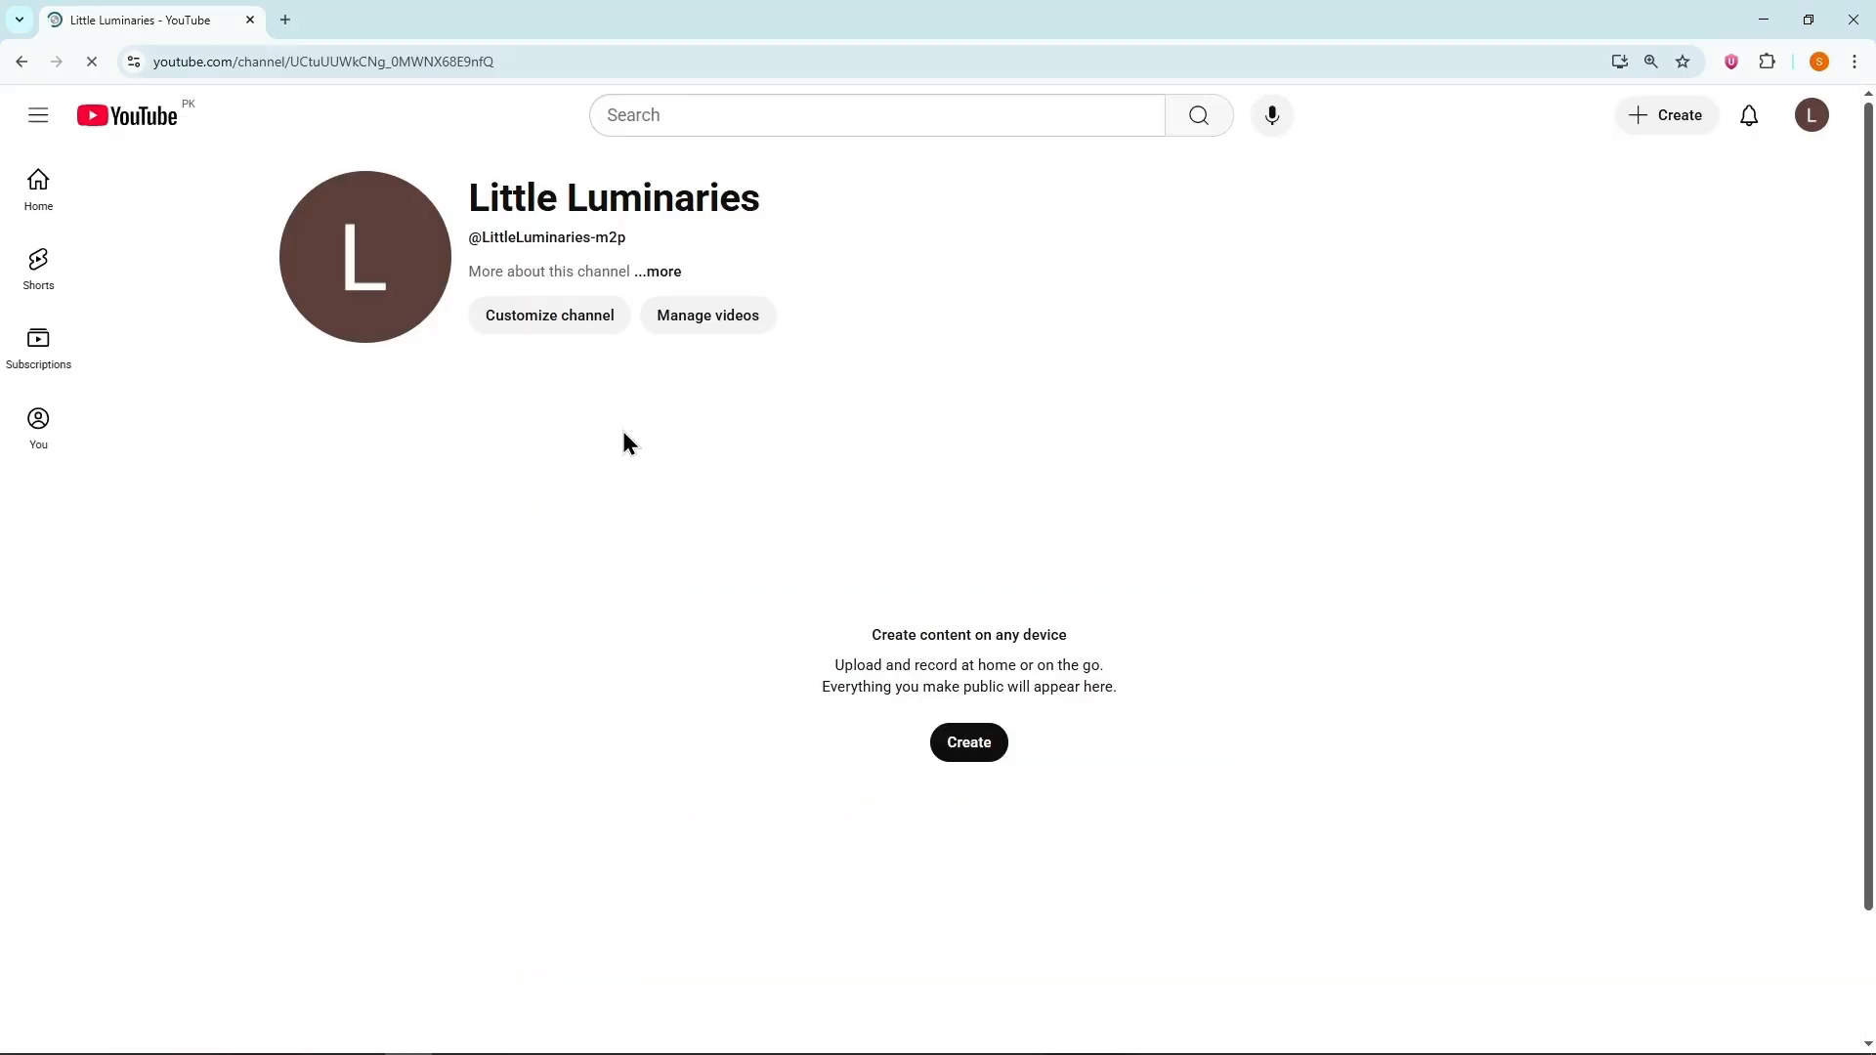
Step: Open the channel's customization page, upload the Little Luminaries logo as the profile picture and publish it
{"action": "left_click", "coordinate": [552, 317]}
{"action": "left_click", "coordinate": [633, 576]}
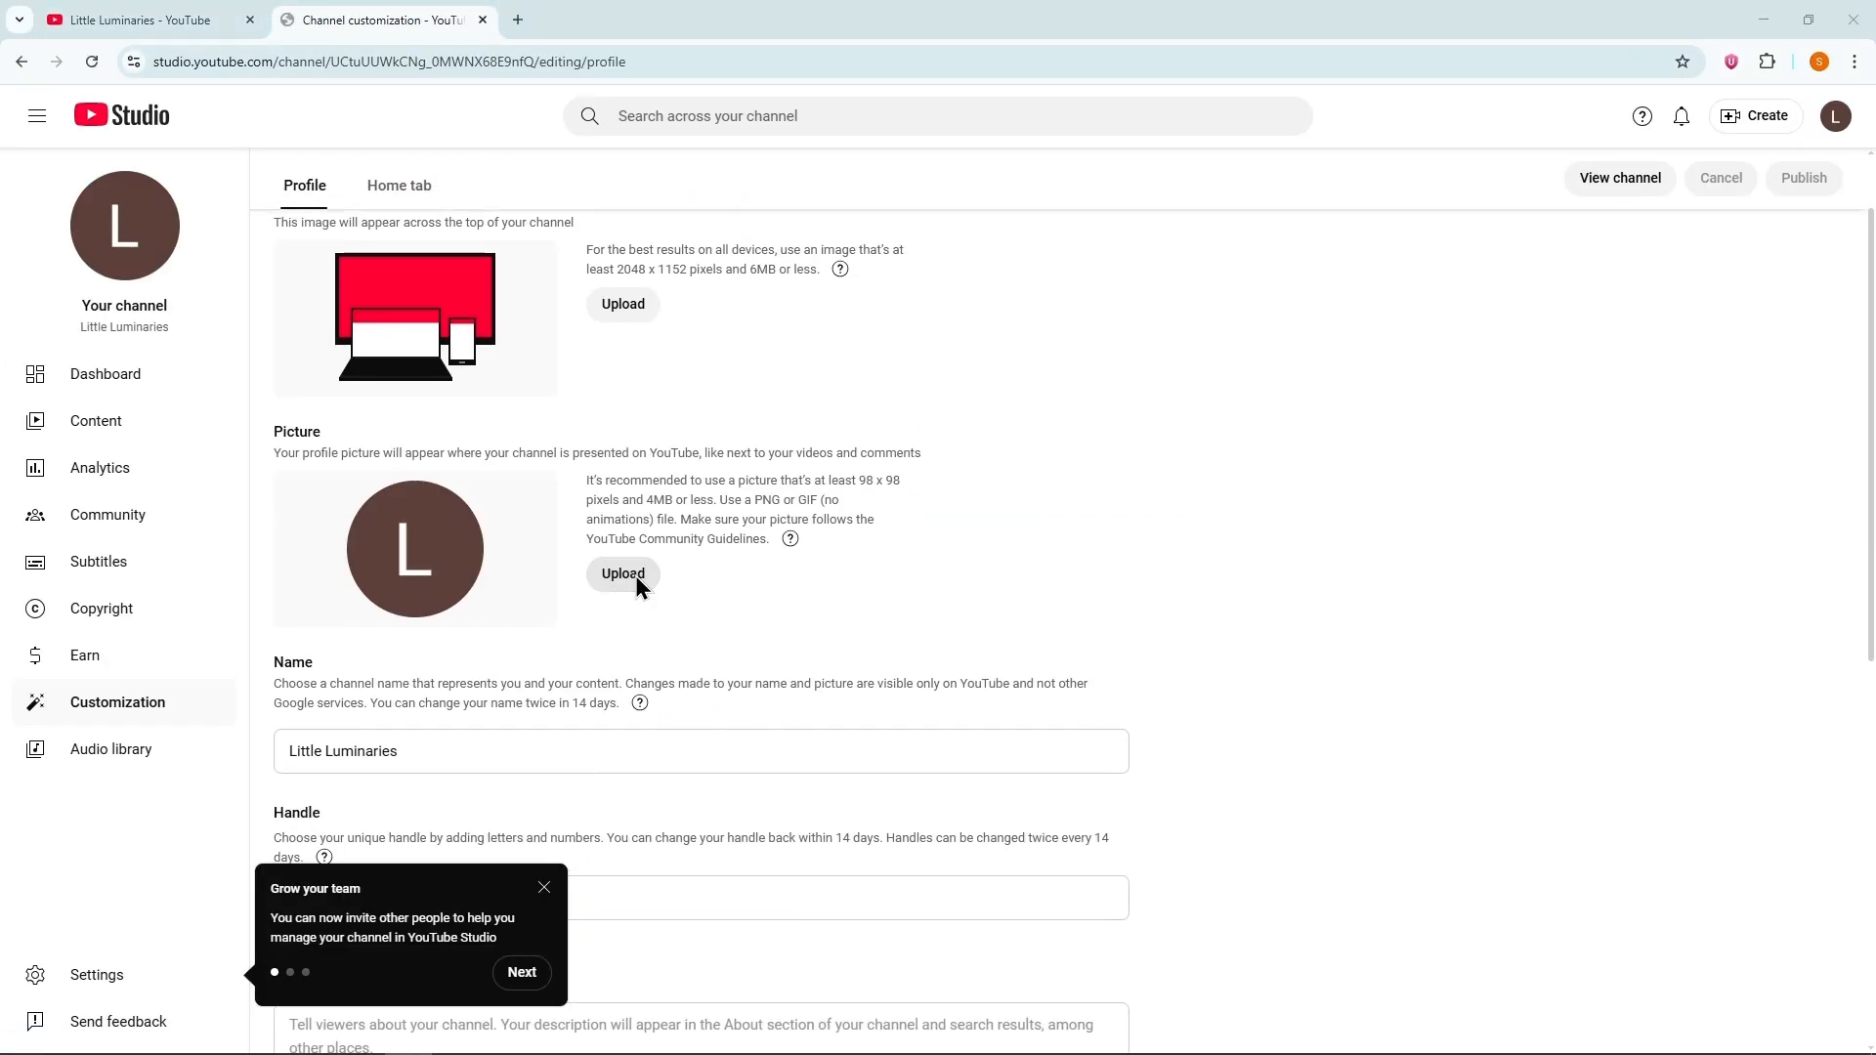
{"action": "double_click", "coordinate": [326, 303]}
{"action": "left_click", "coordinate": [1348, 888]}
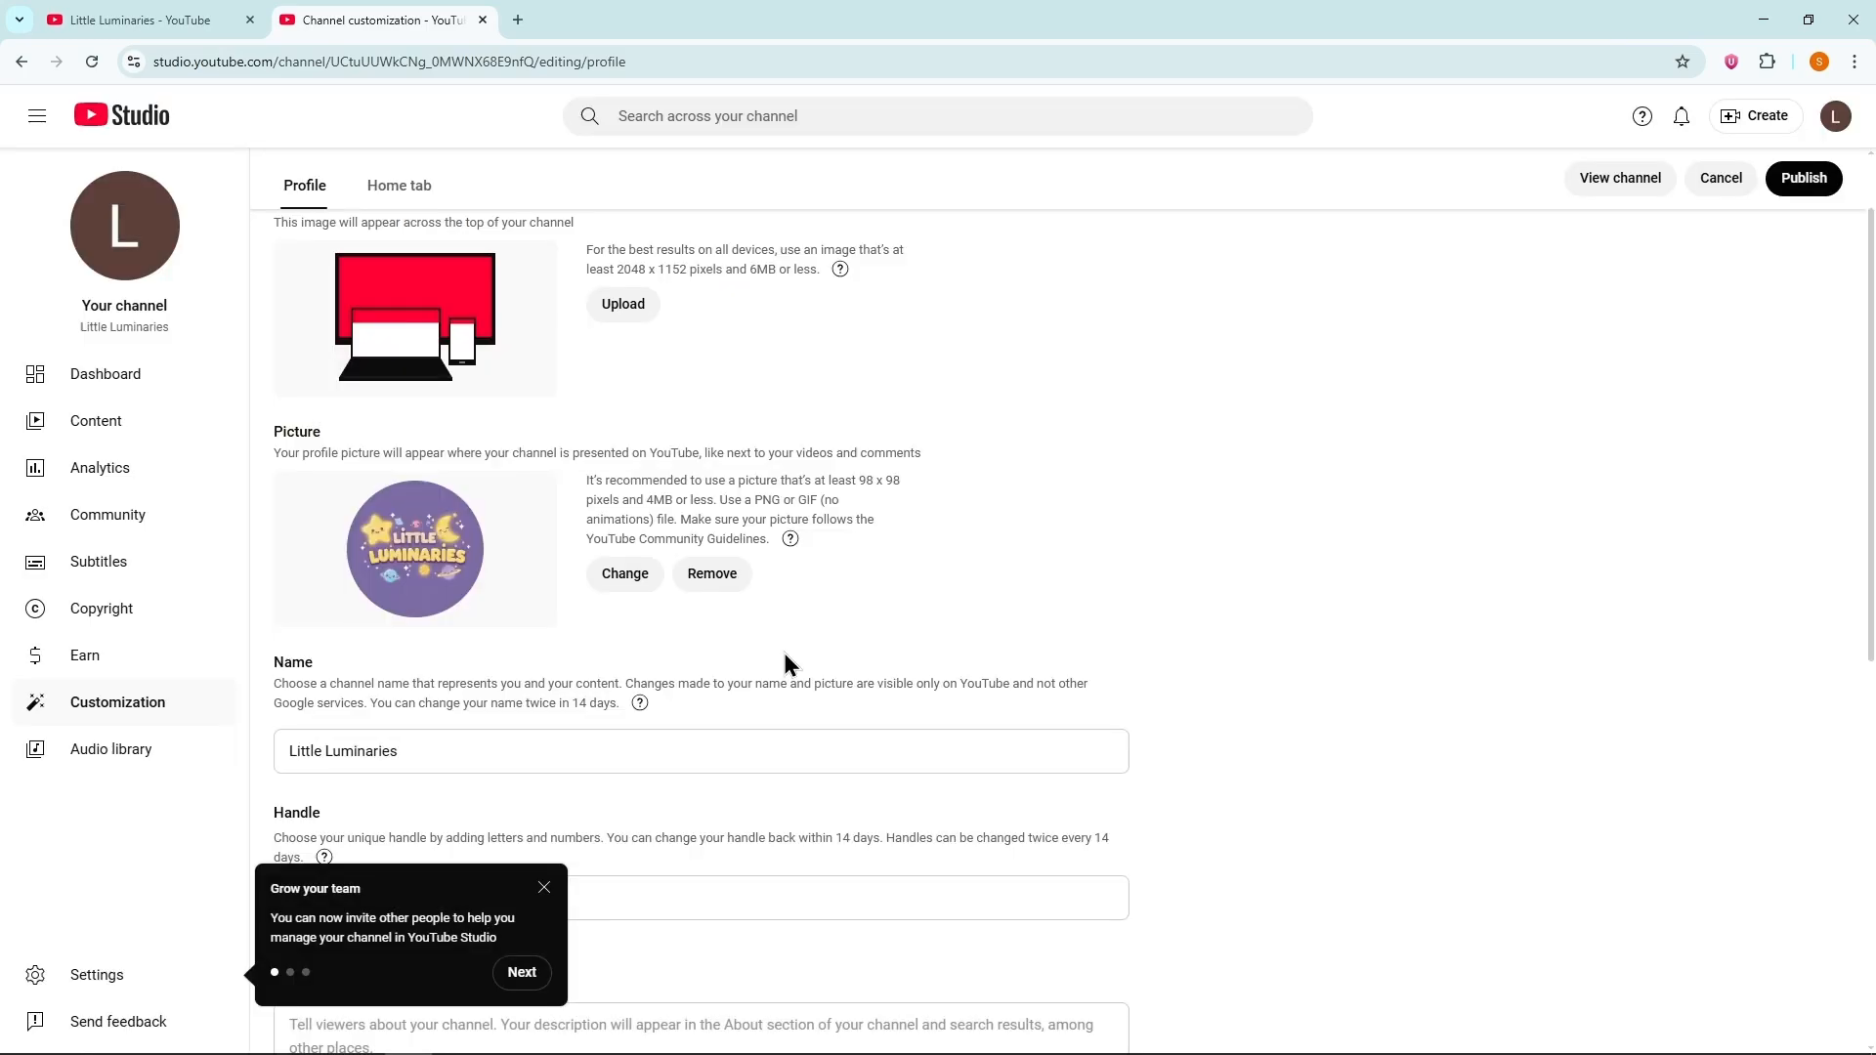
Step: Set the channel's country of residence to United States in the YouTube Studio settings
{"action": "left_click", "coordinate": [157, 972]}
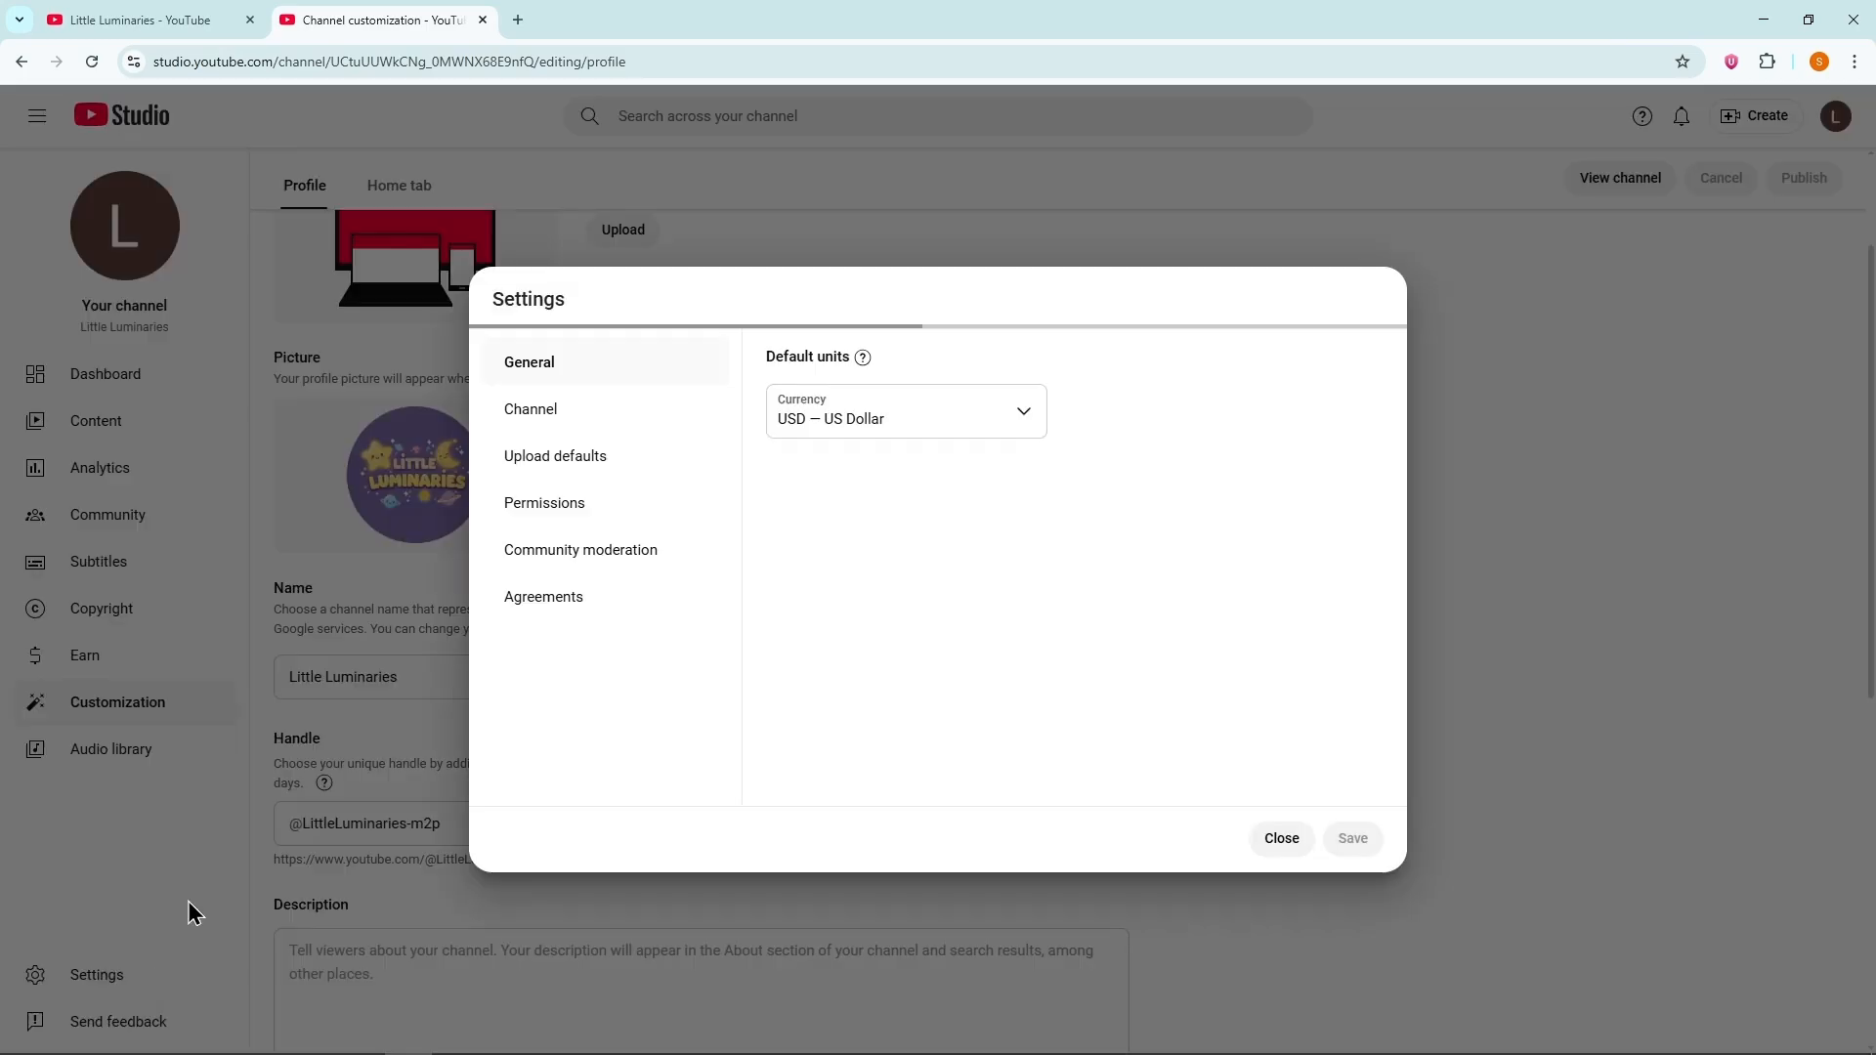
{"action": "left_click", "coordinate": [601, 409]}
{"action": "left_click", "coordinate": [863, 444]}
{"action": "scroll", "coordinate": [884, 693], "scroll_direction": "down", "scroll_amount": 20}
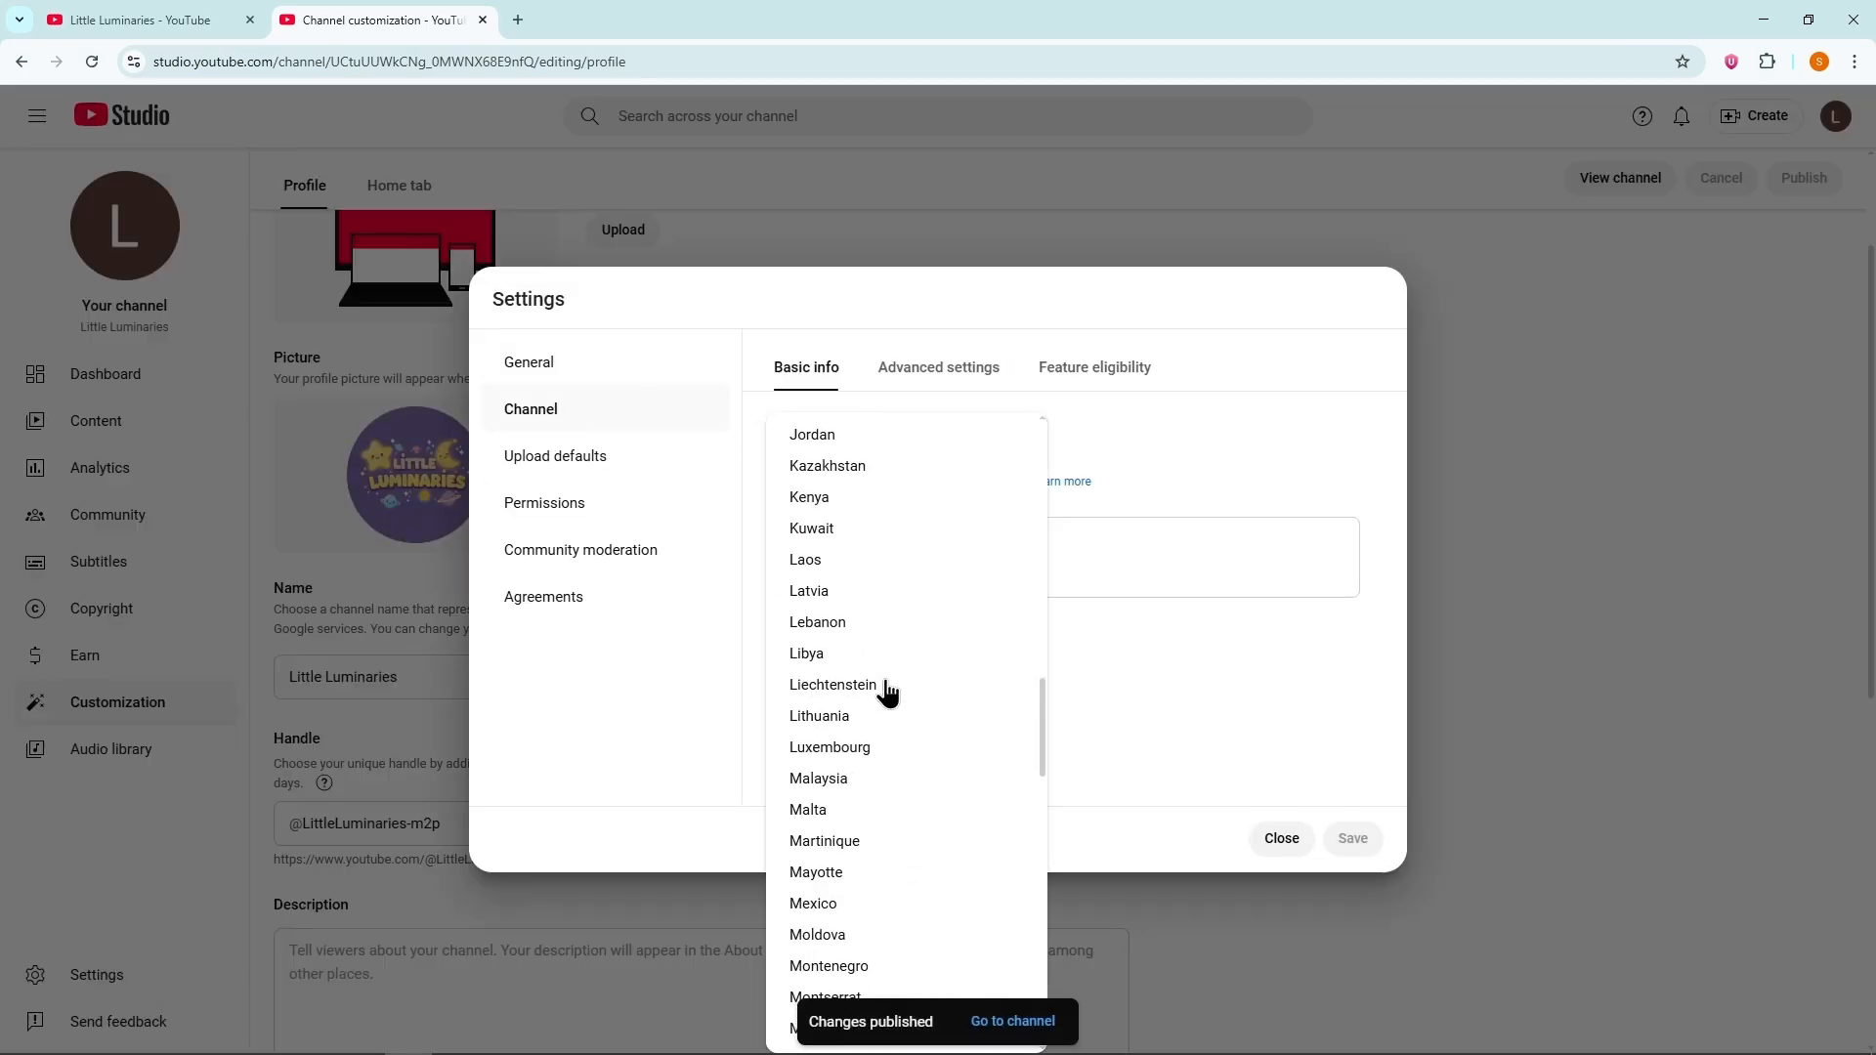
{"action": "scroll", "coordinate": [888, 693], "scroll_direction": "down", "scroll_amount": 8}
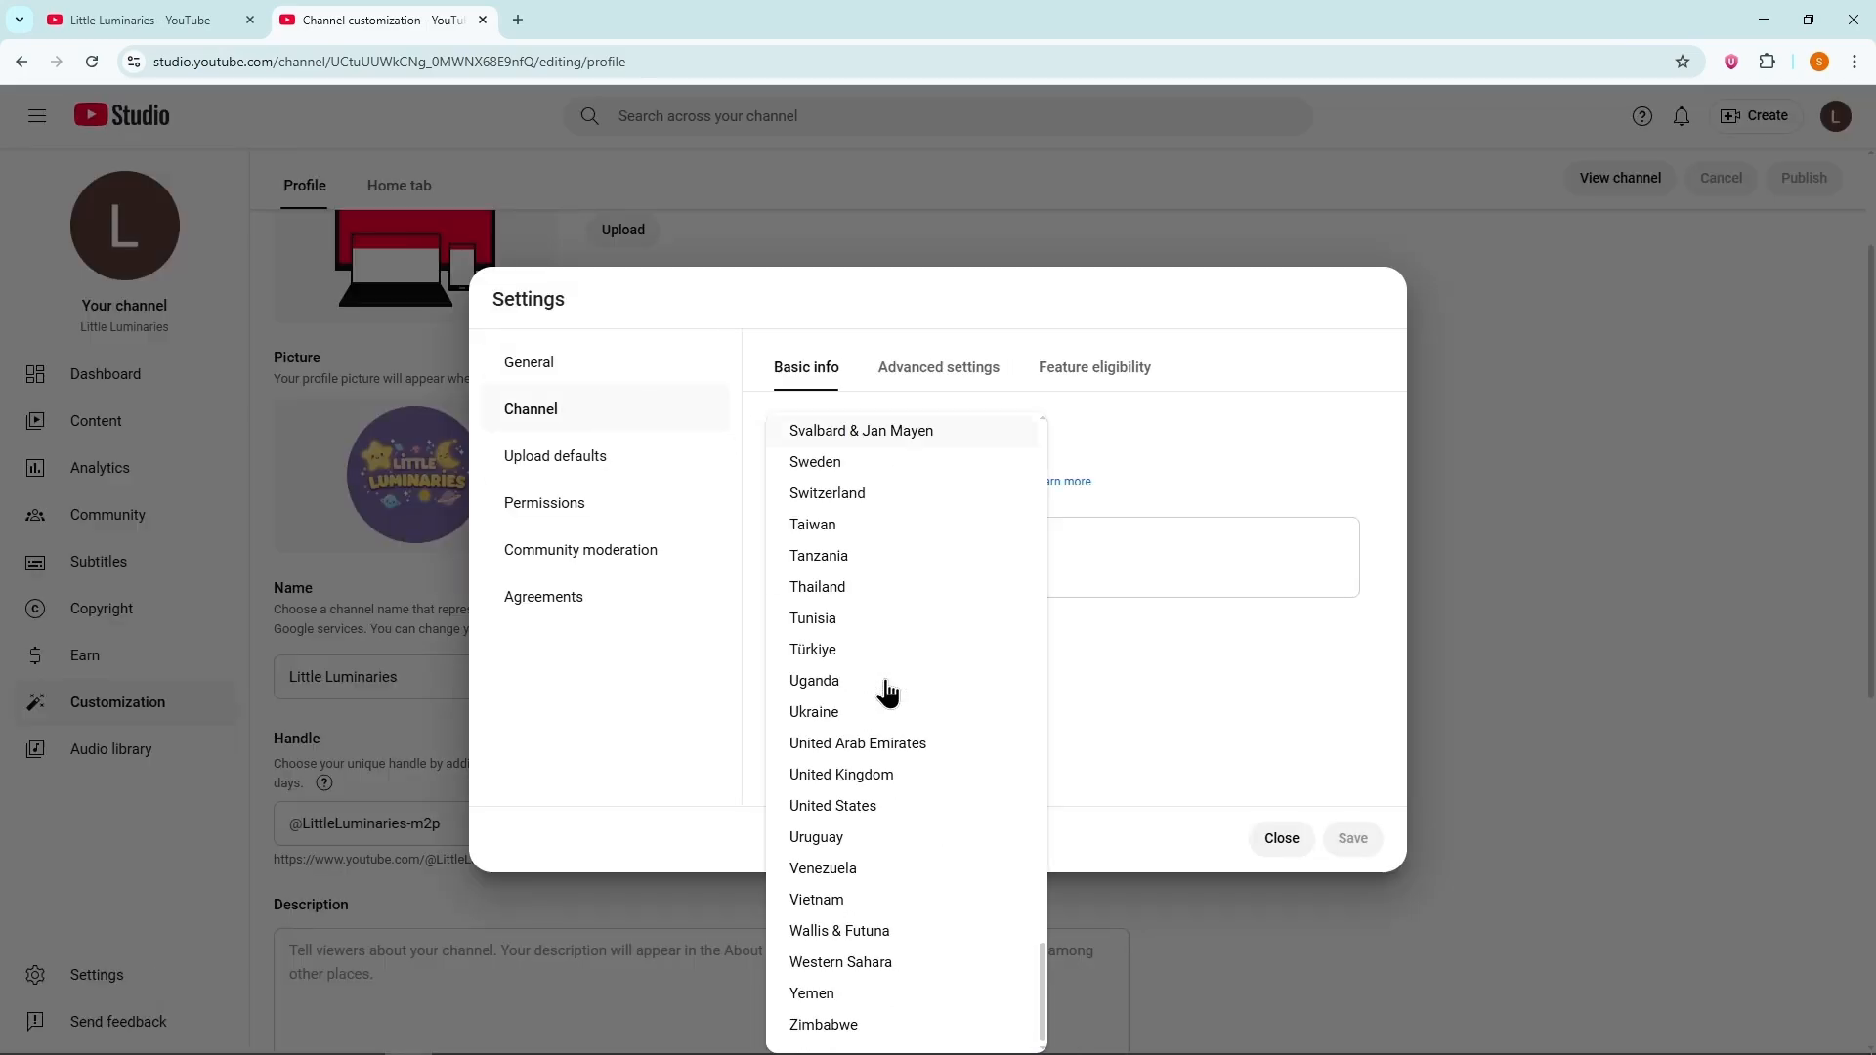
{"action": "left_click", "coordinate": [863, 807]}
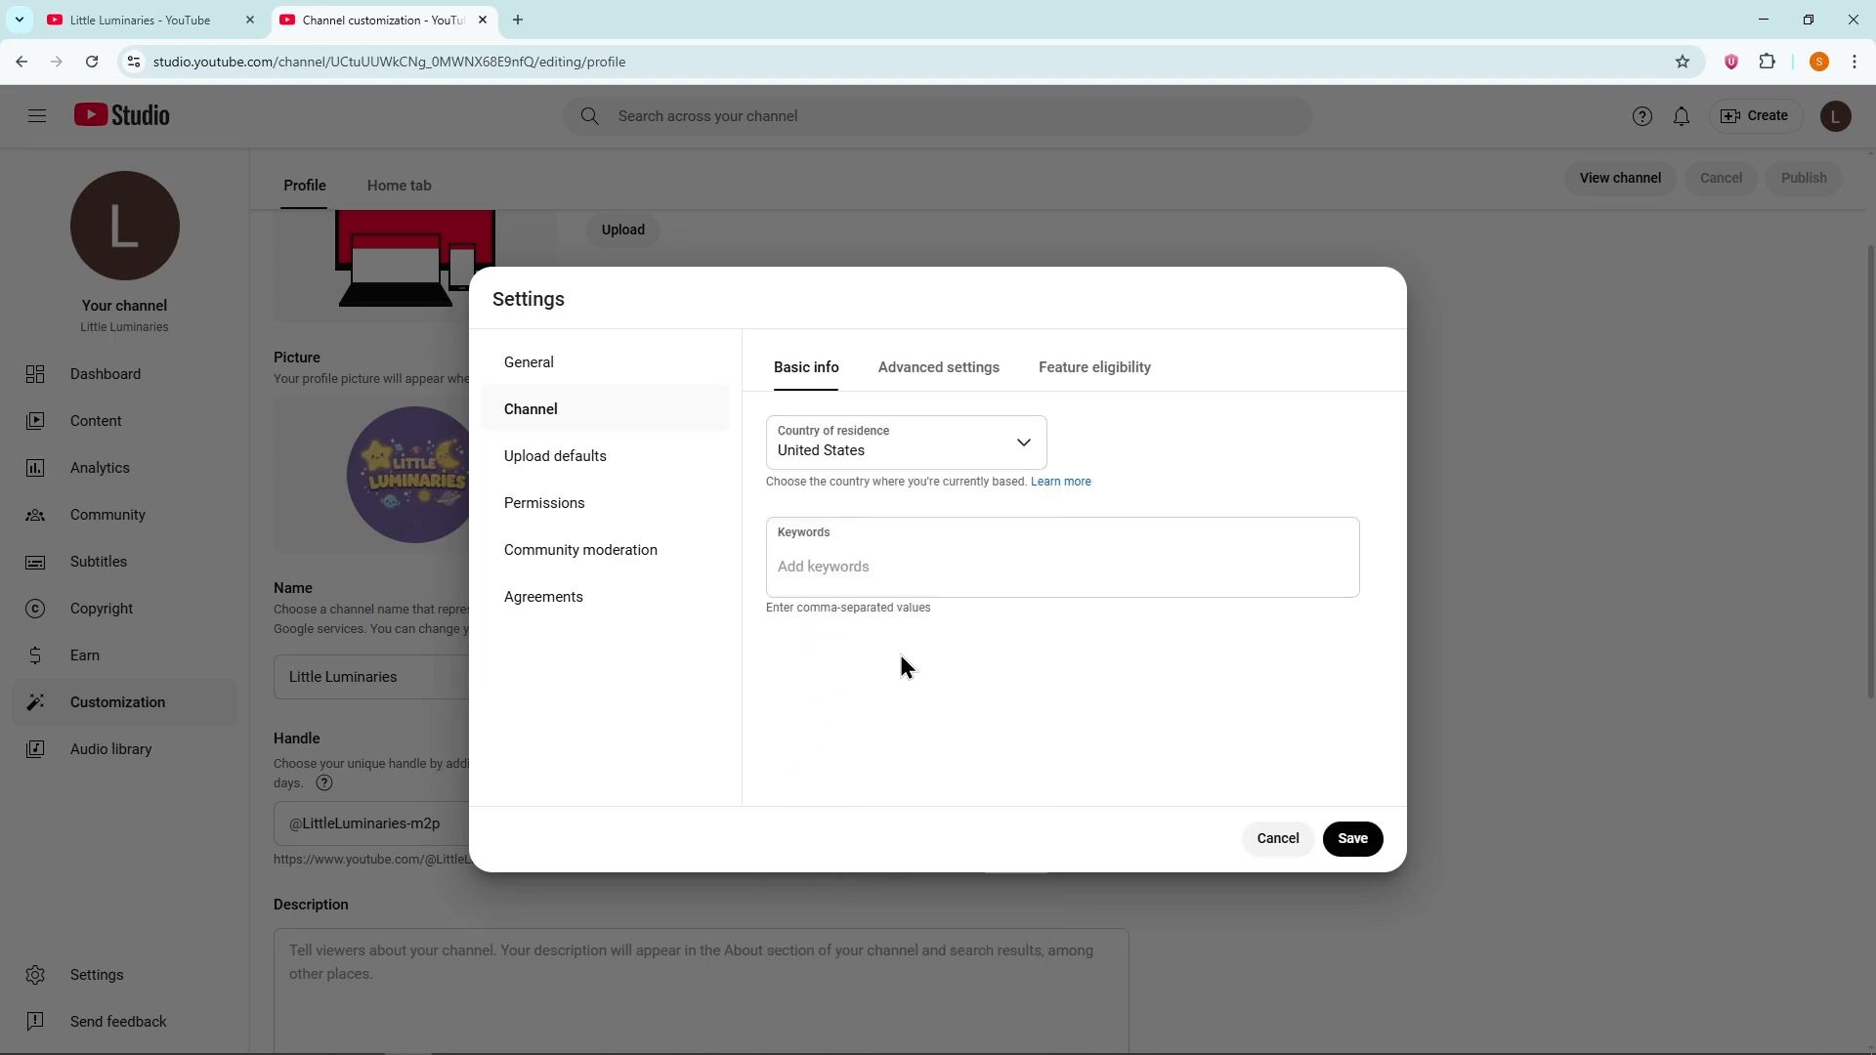
Step: Switch to the ChatGPT conversation and send "Give me some seo optimized tags for this kids/children channel."
{"action": "left_click", "coordinate": [891, 584]}
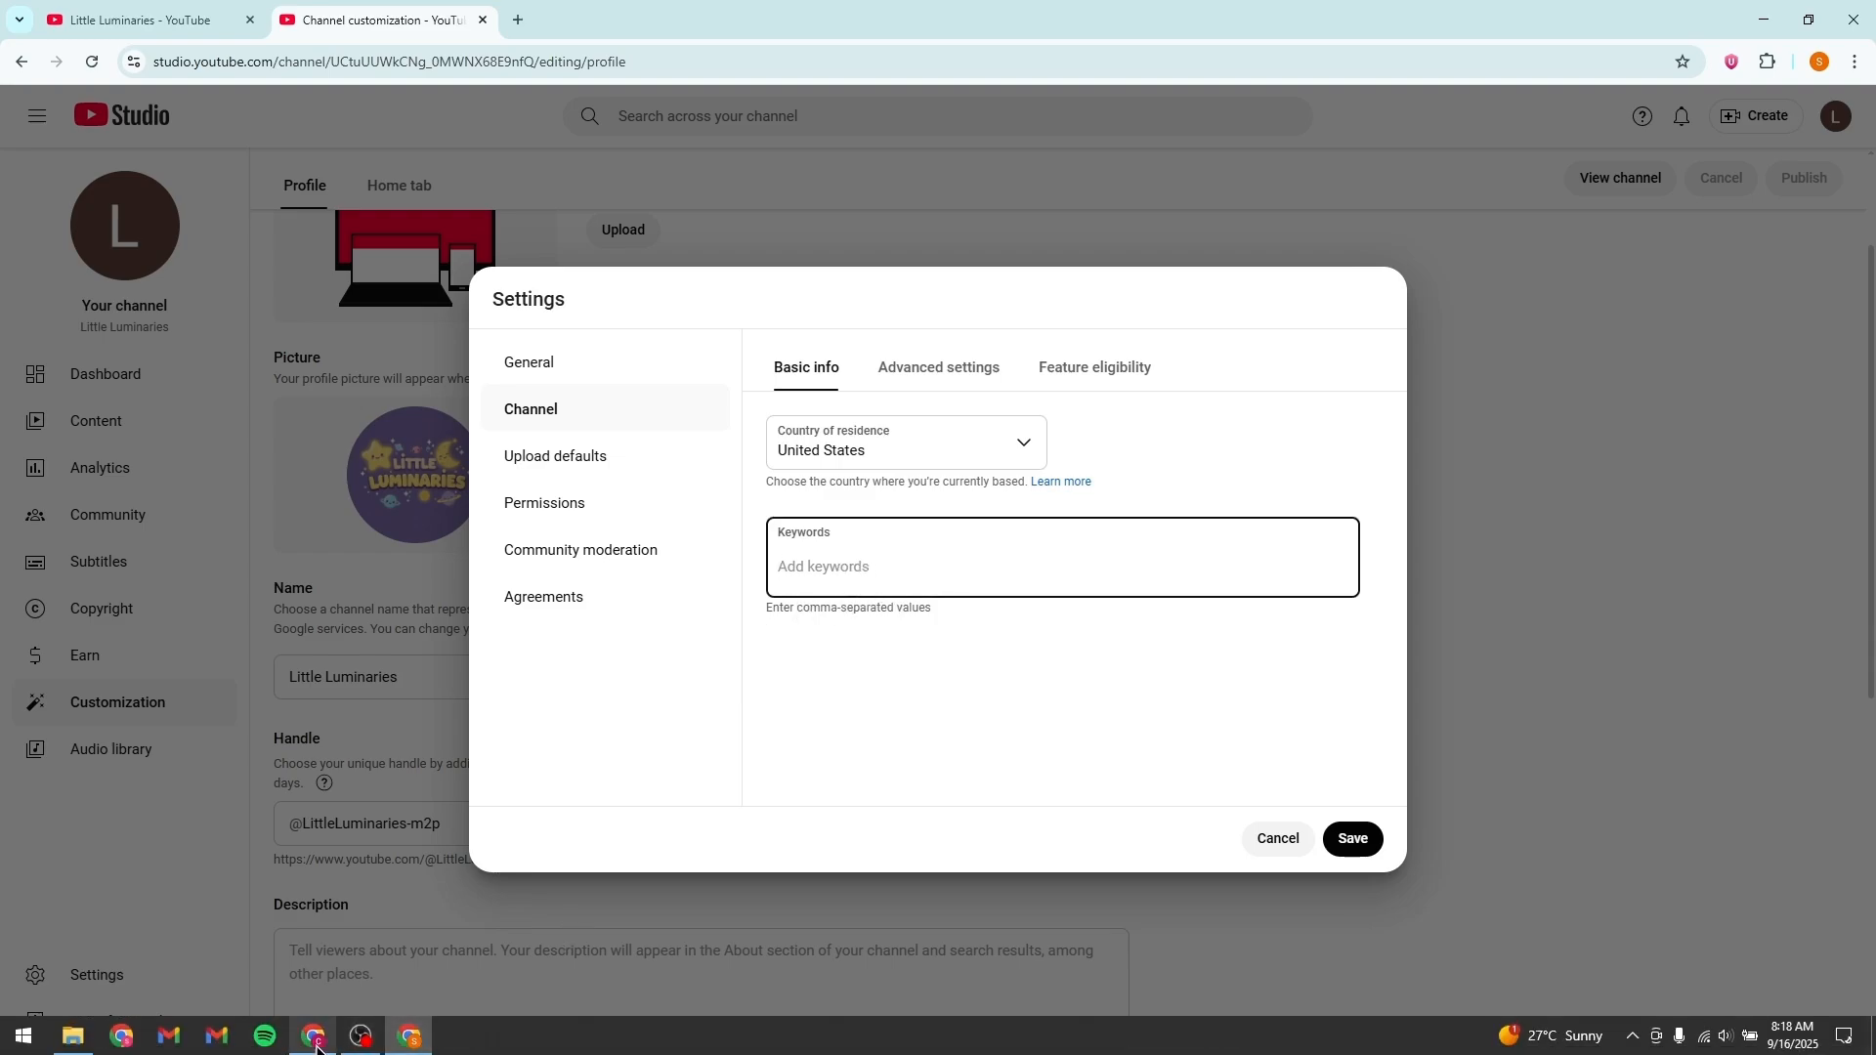
{"action": "left_click", "coordinate": [313, 1041]}
{"action": "scroll", "coordinate": [488, 674], "scroll_direction": "down", "scroll_amount": 1}
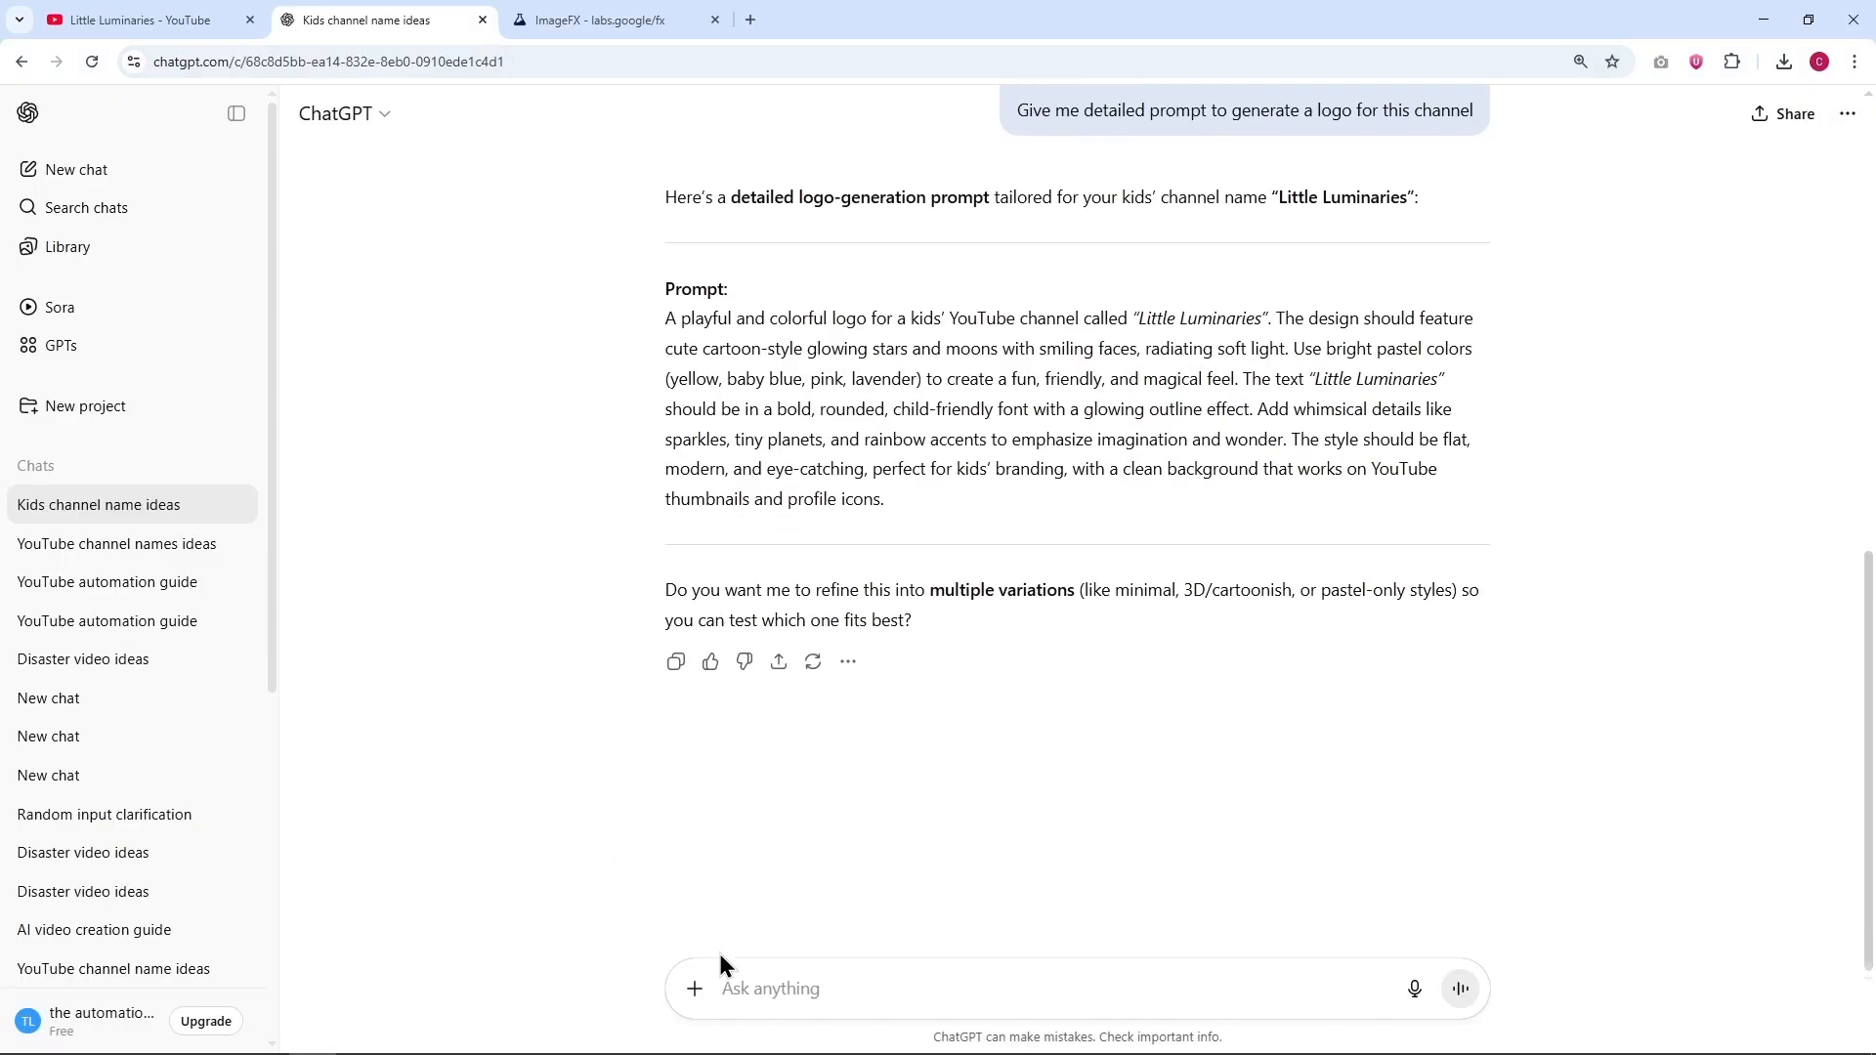
{"action": "left_click", "coordinate": [785, 974]}
{"action": "type", "text": "Give me some seo opti"}
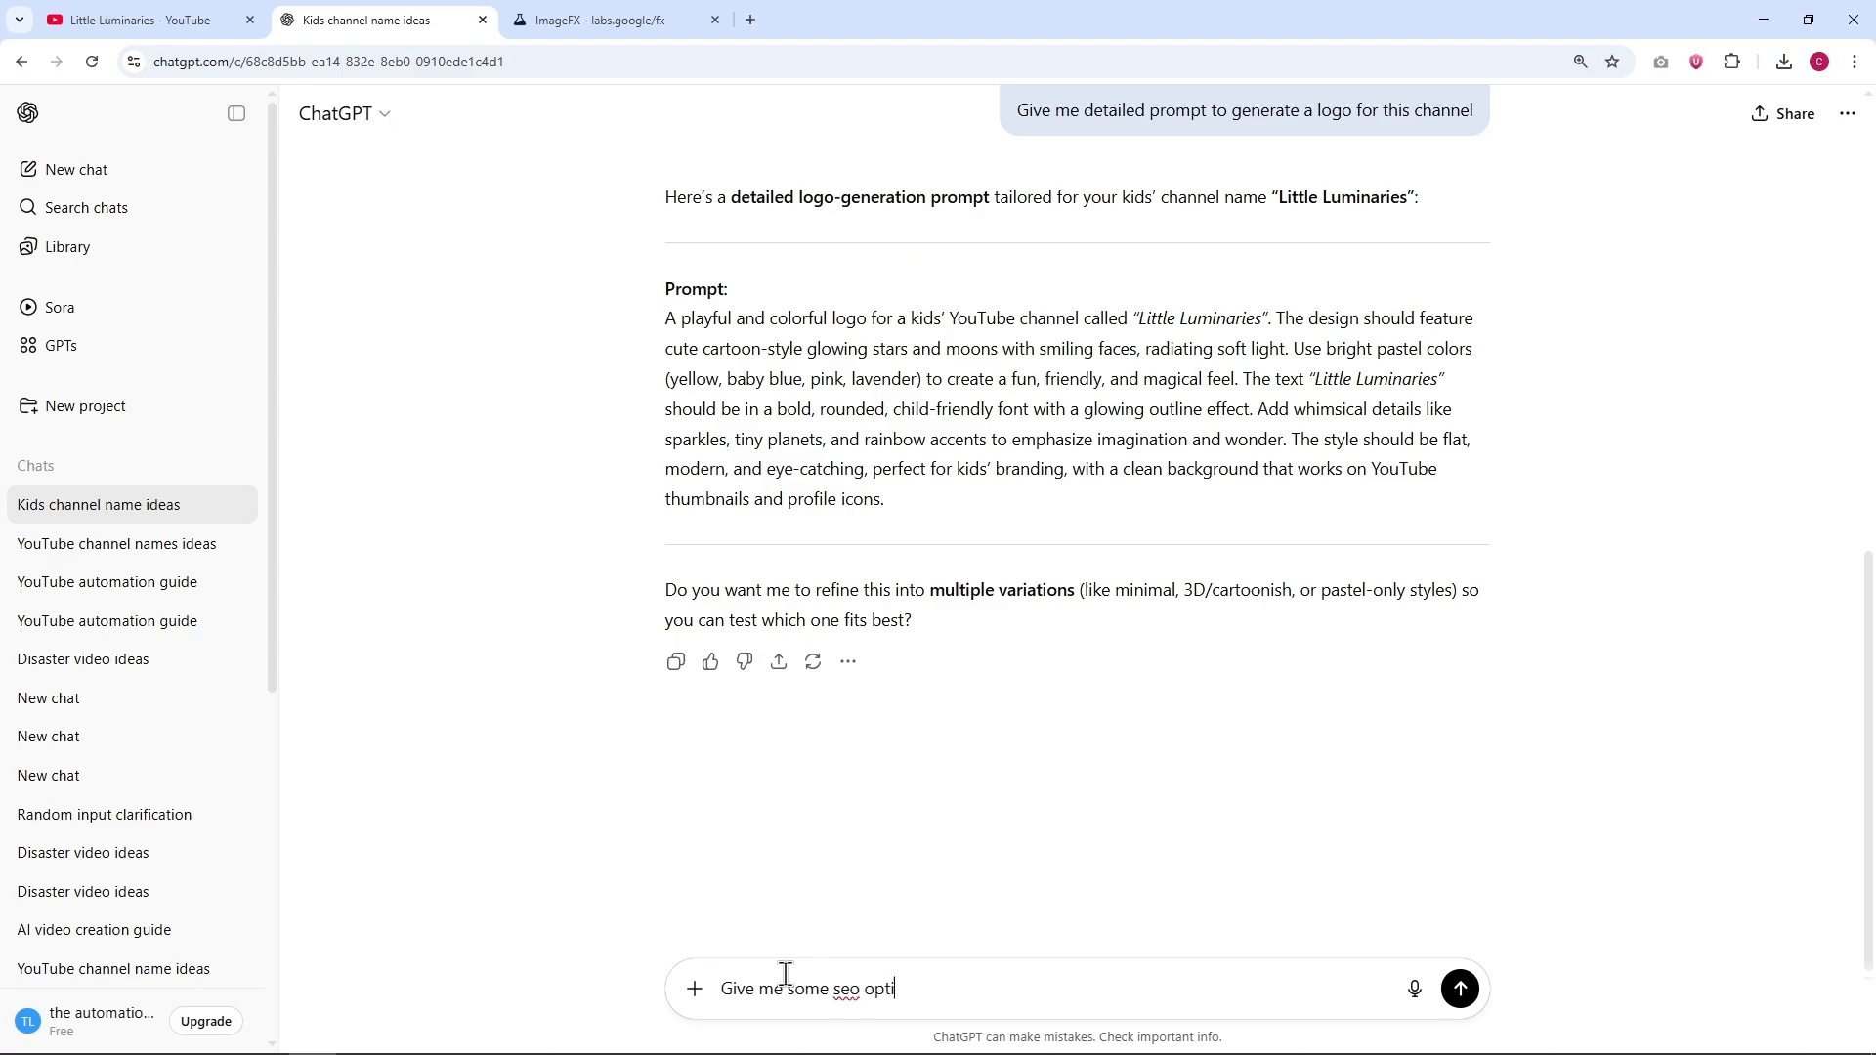
{"action": "type", "text": "mized tags for this kids/children channel"}
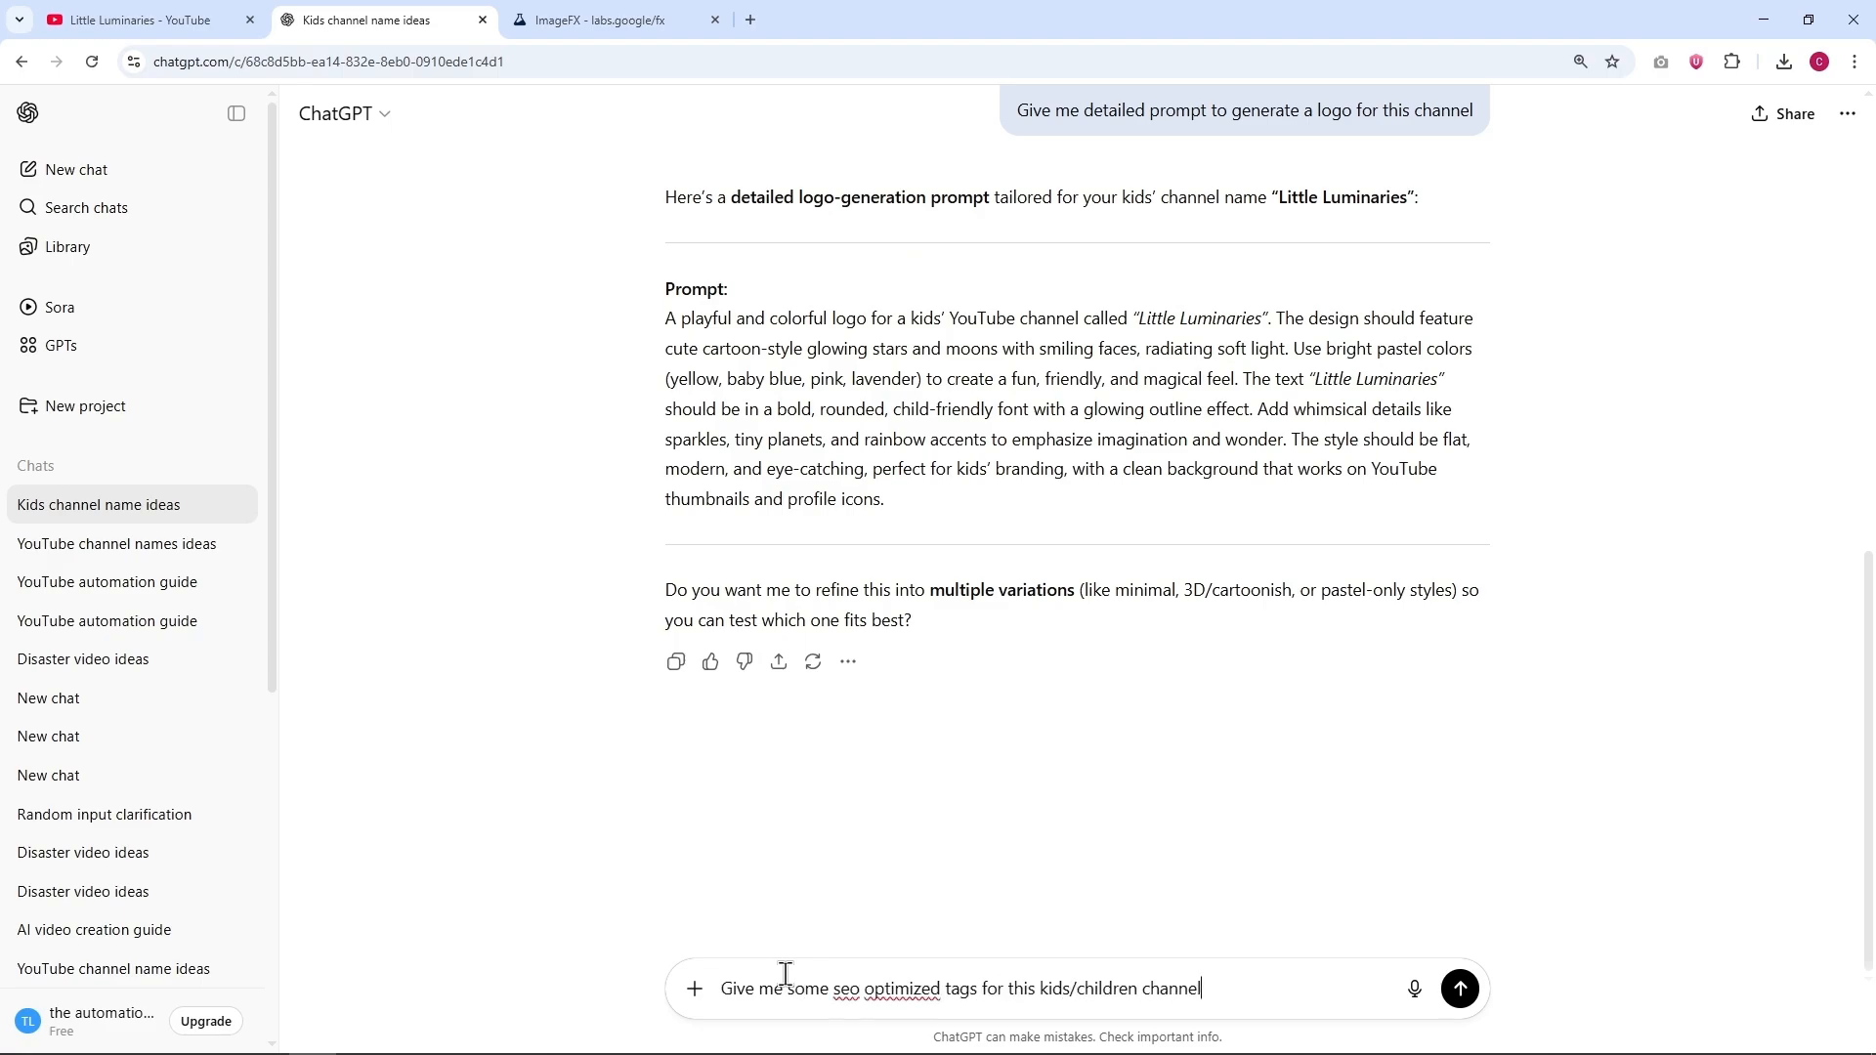
{"action": "type", "text": "."}
{"action": "key", "text": "Return"}
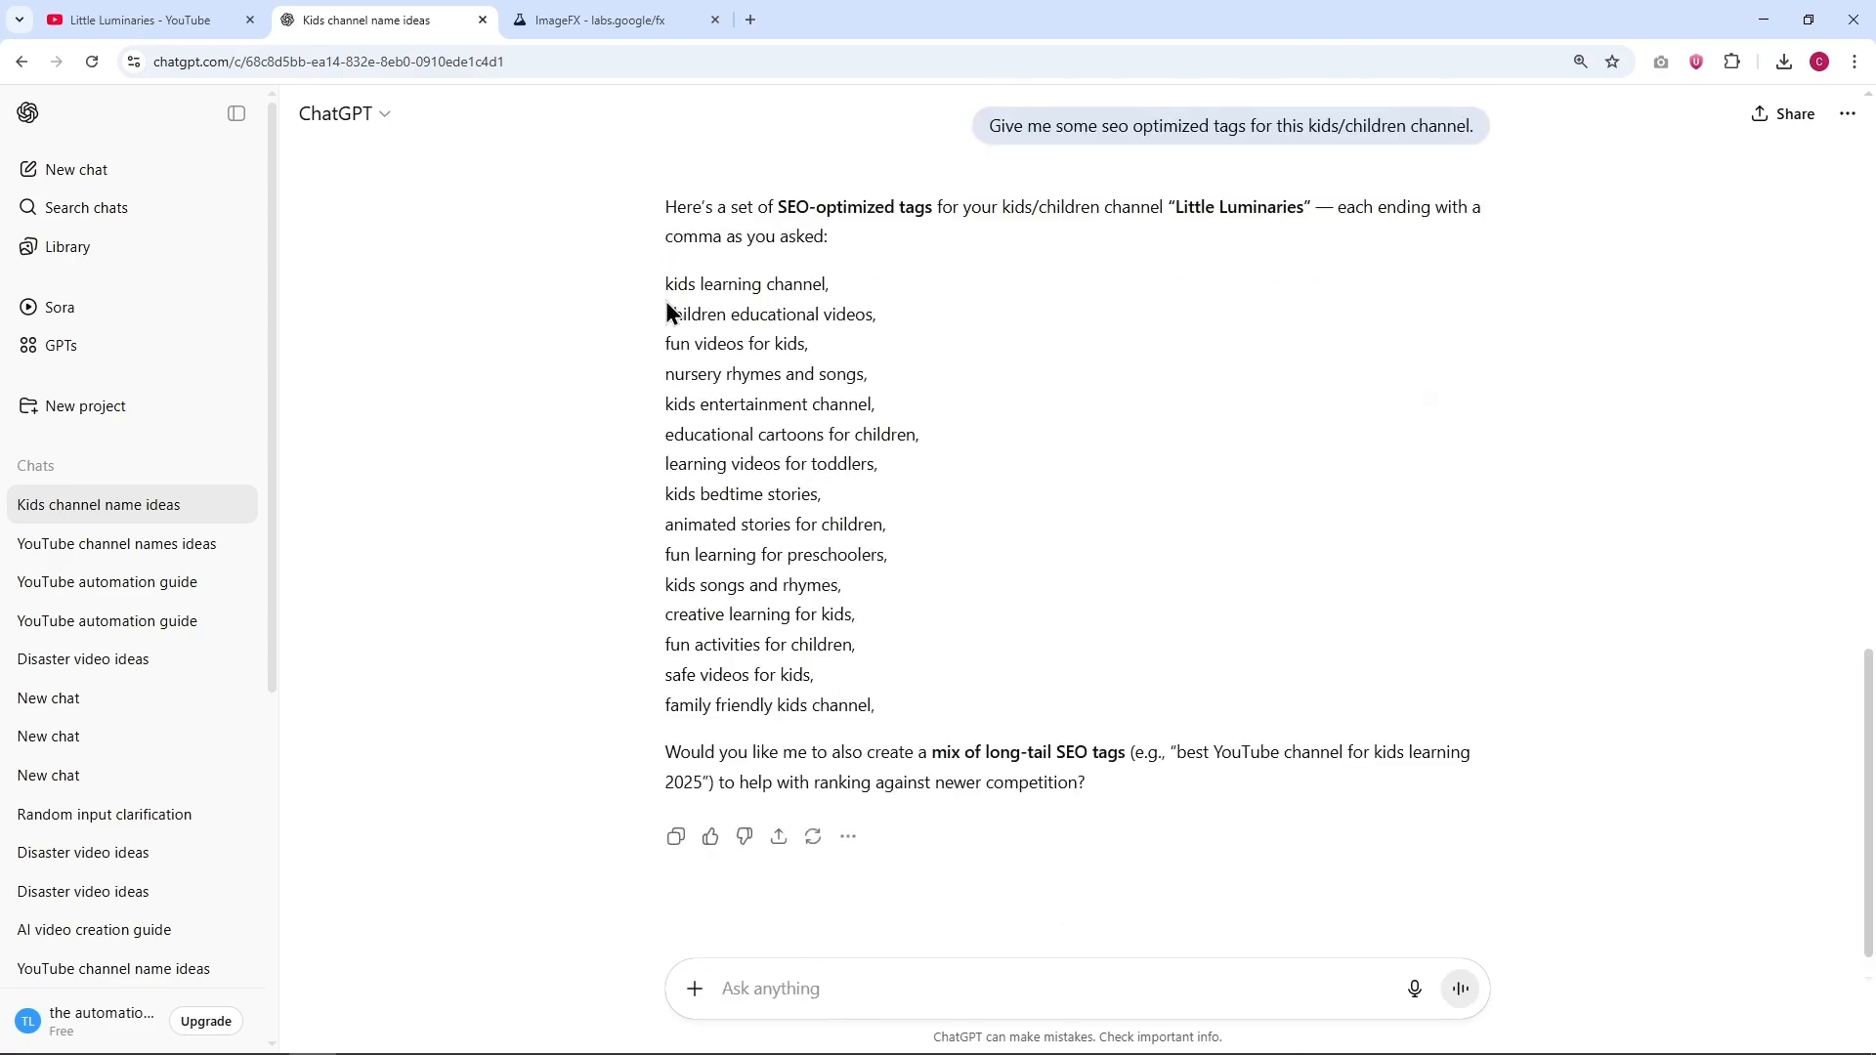
Step: Copy the full list of suggested SEO tags and paste it into the channel's keywords in YouTube Studio
{"action": "left_click_drag", "start_coordinate": [668, 304], "coordinate": [948, 695]}
{"action": "right_click", "coordinate": [793, 420]}
{"action": "left_click", "coordinate": [811, 427]}
{"action": "left_click", "coordinate": [408, 1036]}
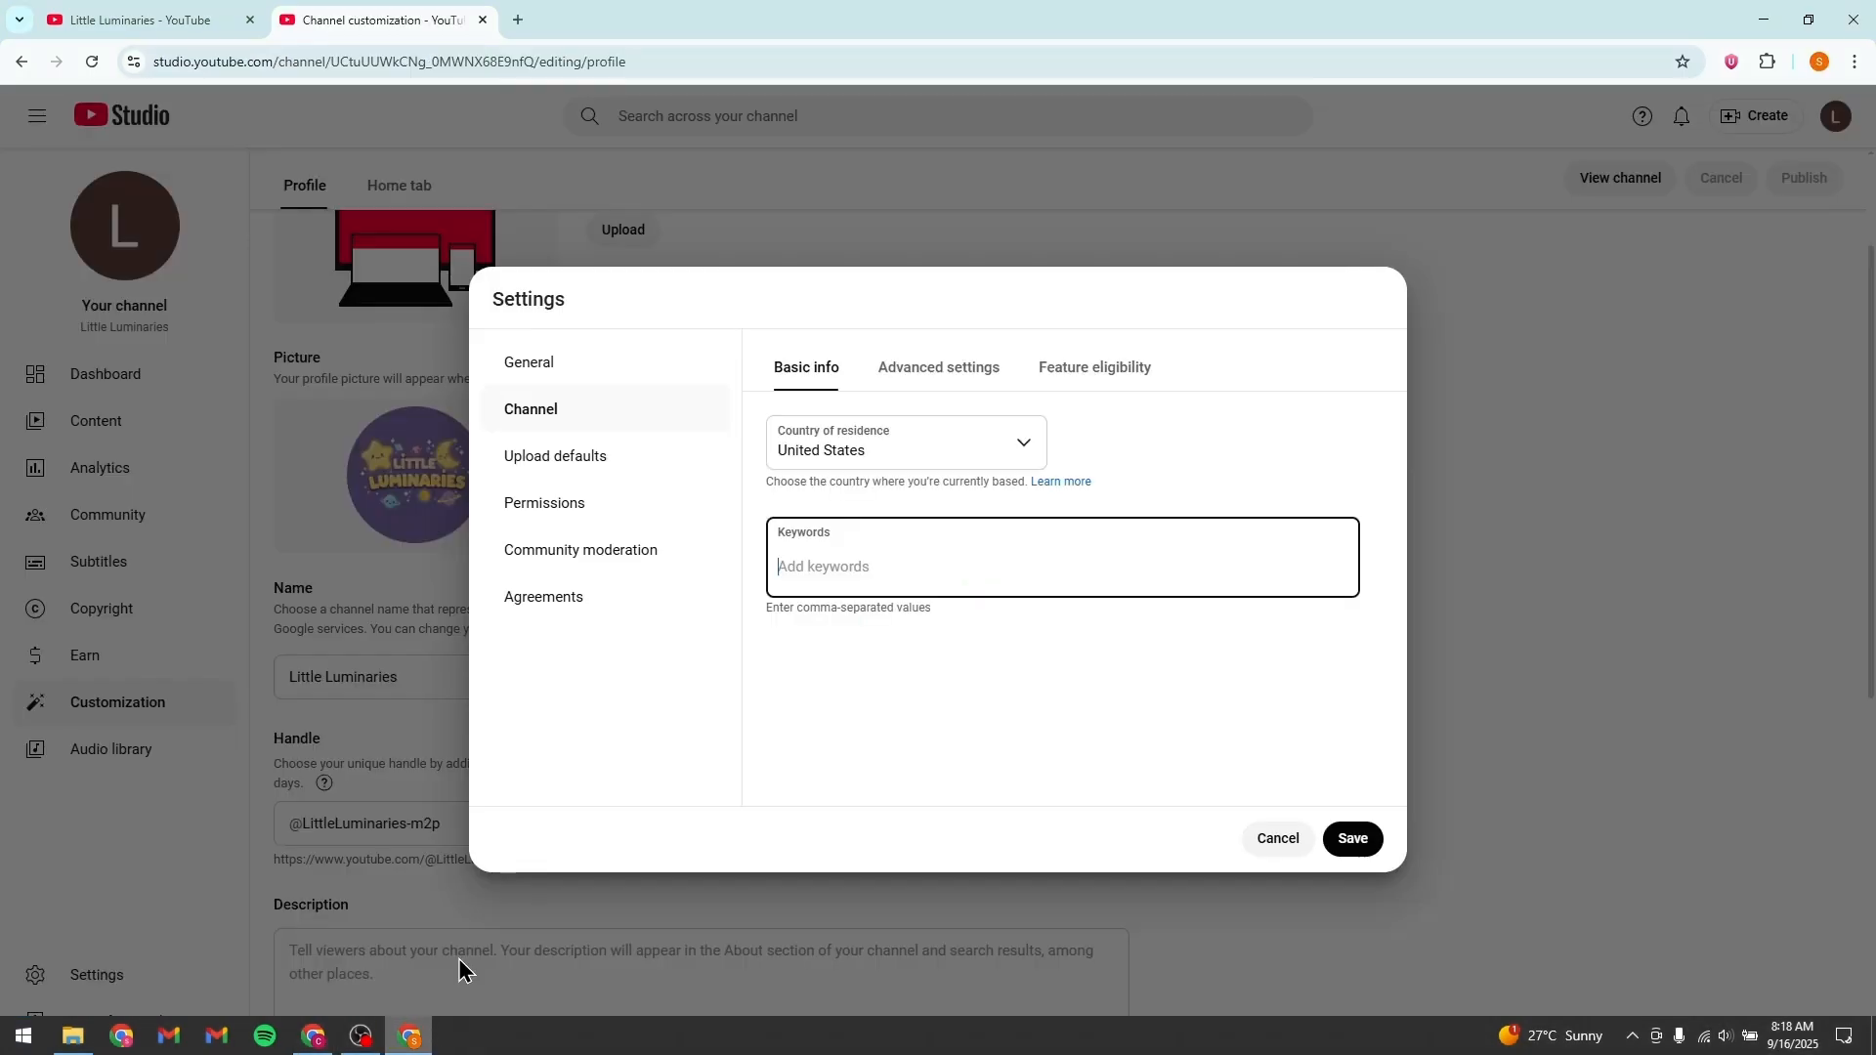
{"action": "right_click", "coordinate": [829, 567]}
{"action": "left_click", "coordinate": [899, 322]}
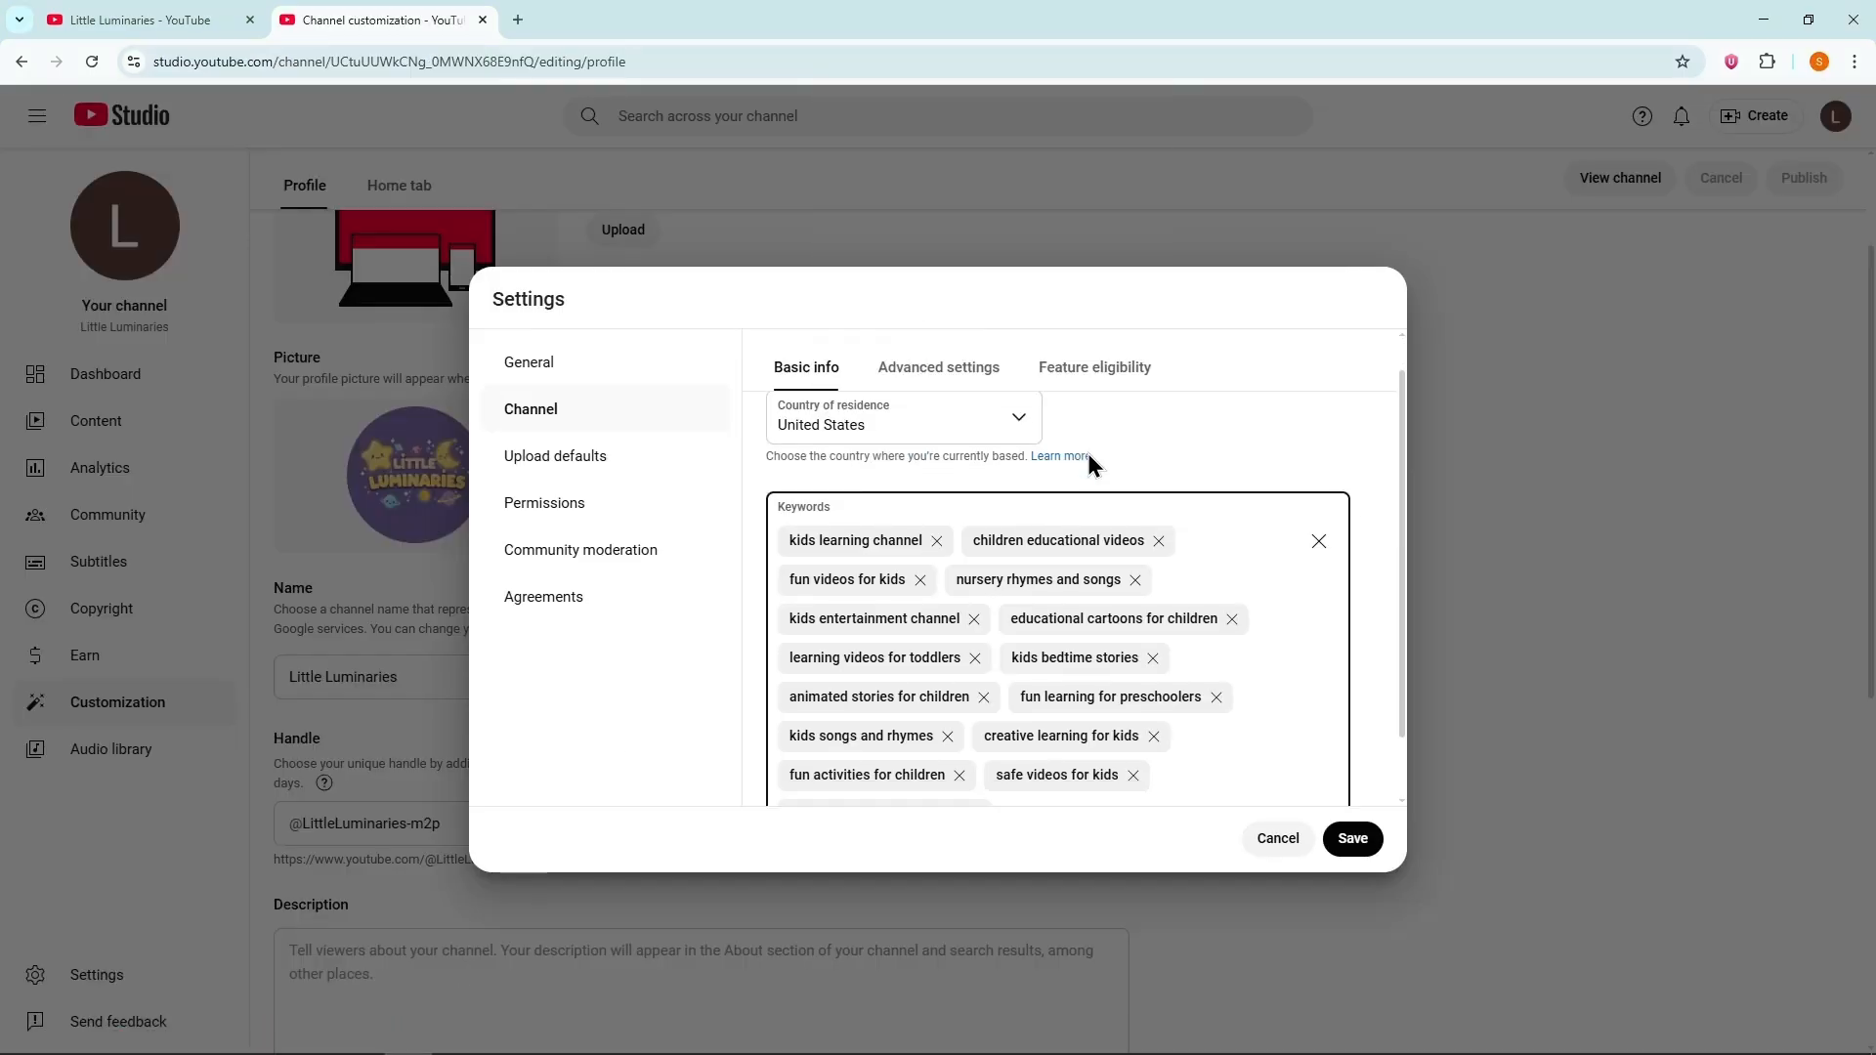
{"action": "scroll", "coordinate": [1087, 454], "scroll_direction": "down", "scroll_amount": 2}
{"action": "scroll", "coordinate": [989, 394], "scroll_direction": "up", "scroll_amount": 2}
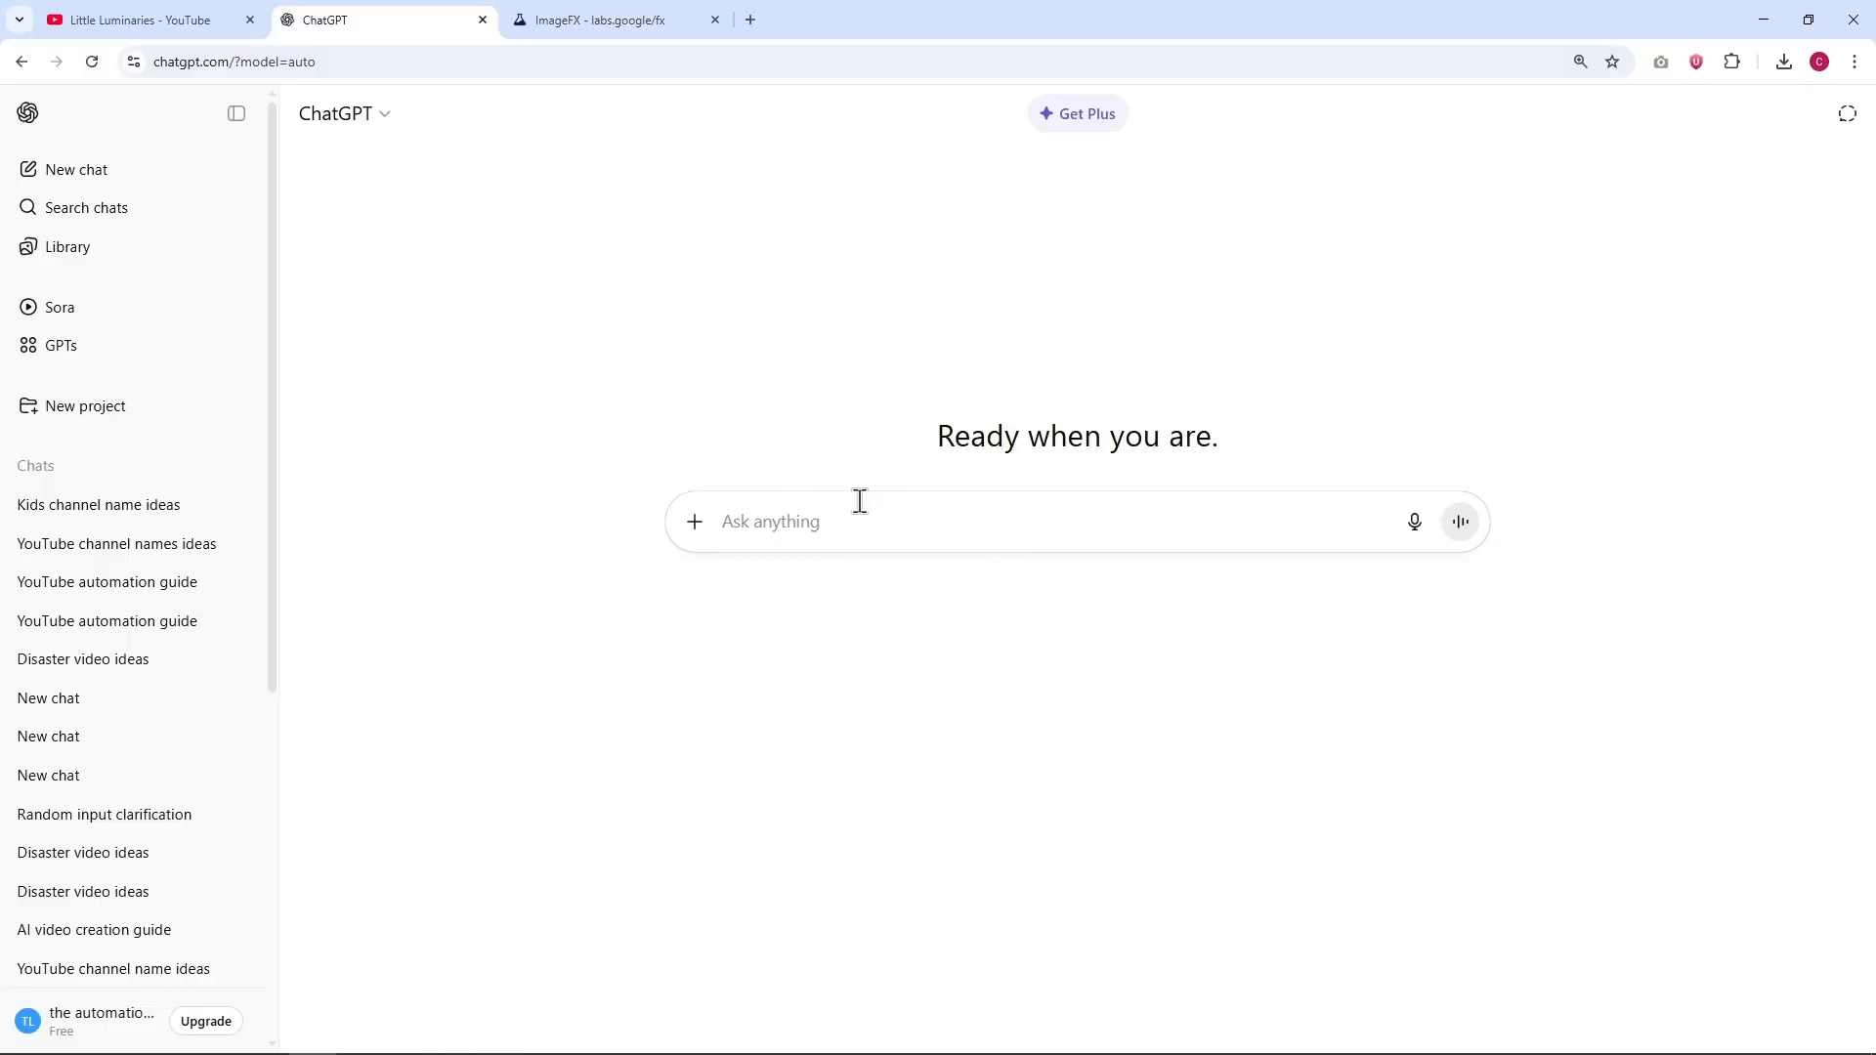
Step: Ask ChatGPT "Give me 15 ideas for children story videos"
{"action": "type", "text": "G"}
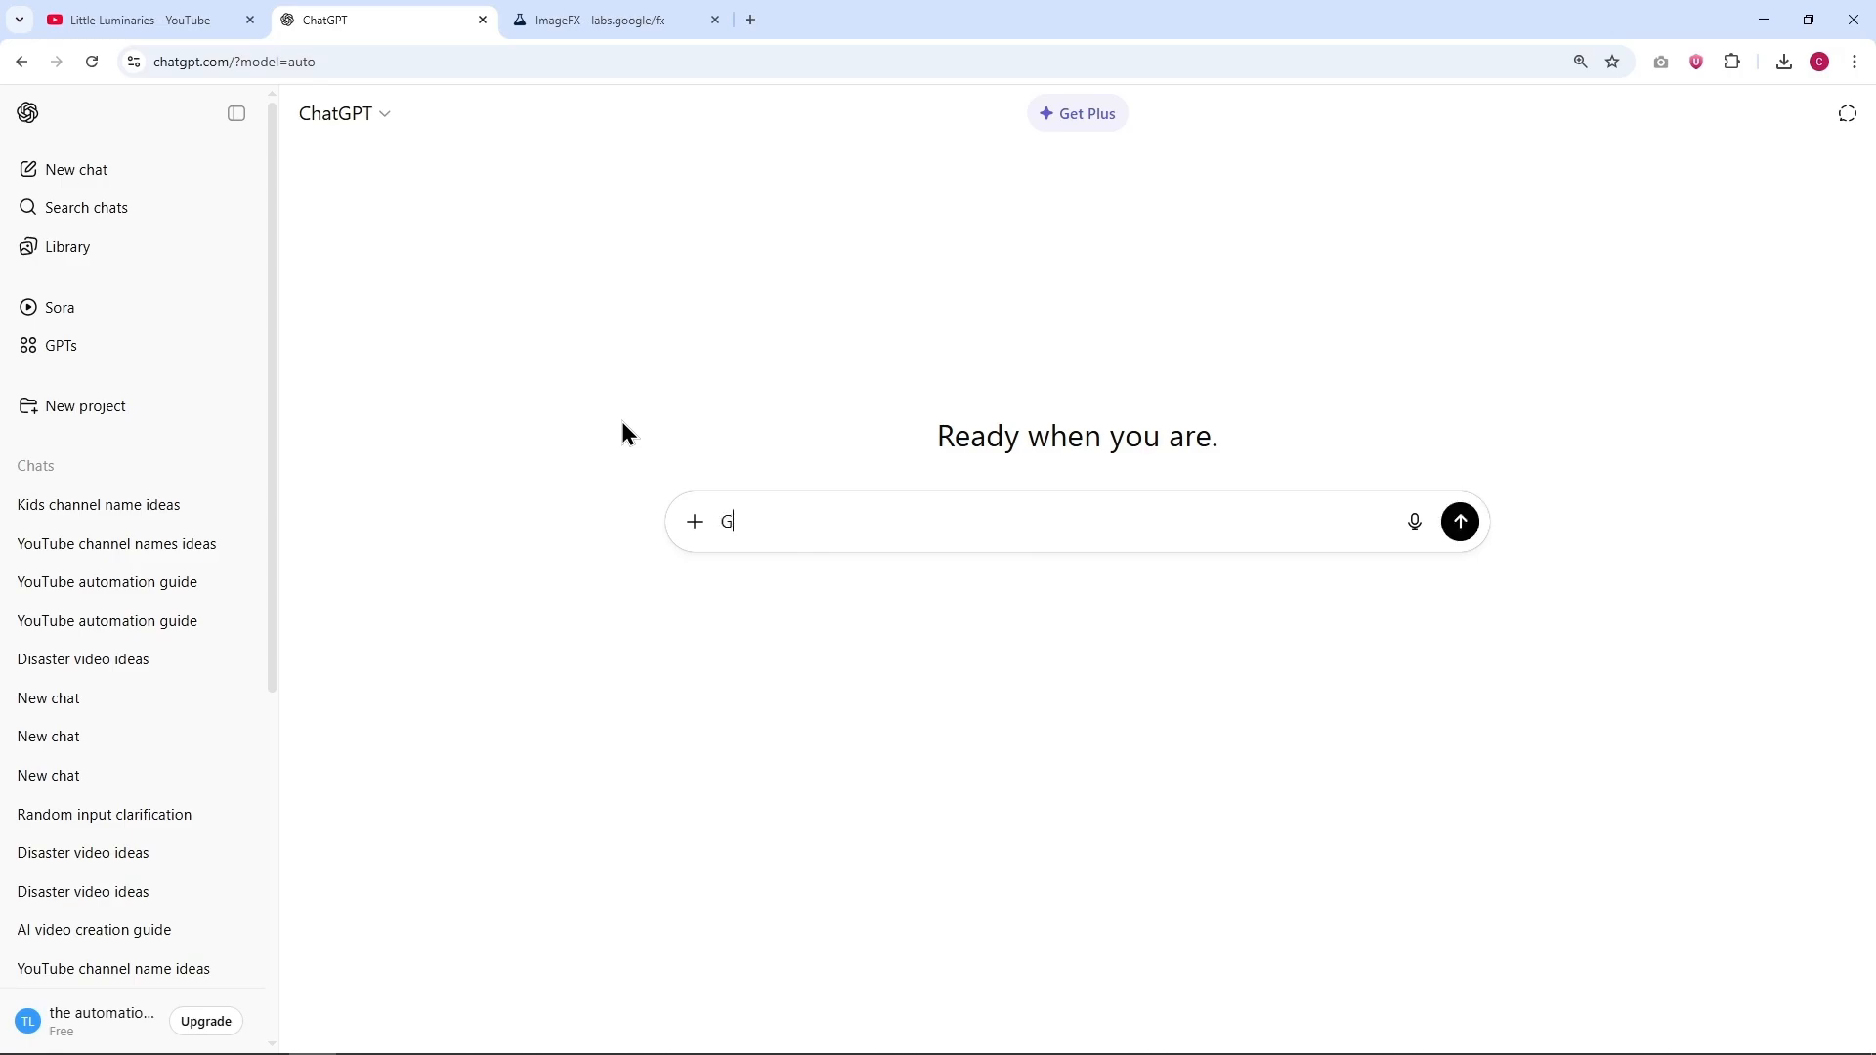
{"action": "type", "text": "ive me 15 ideas for children story videos"}
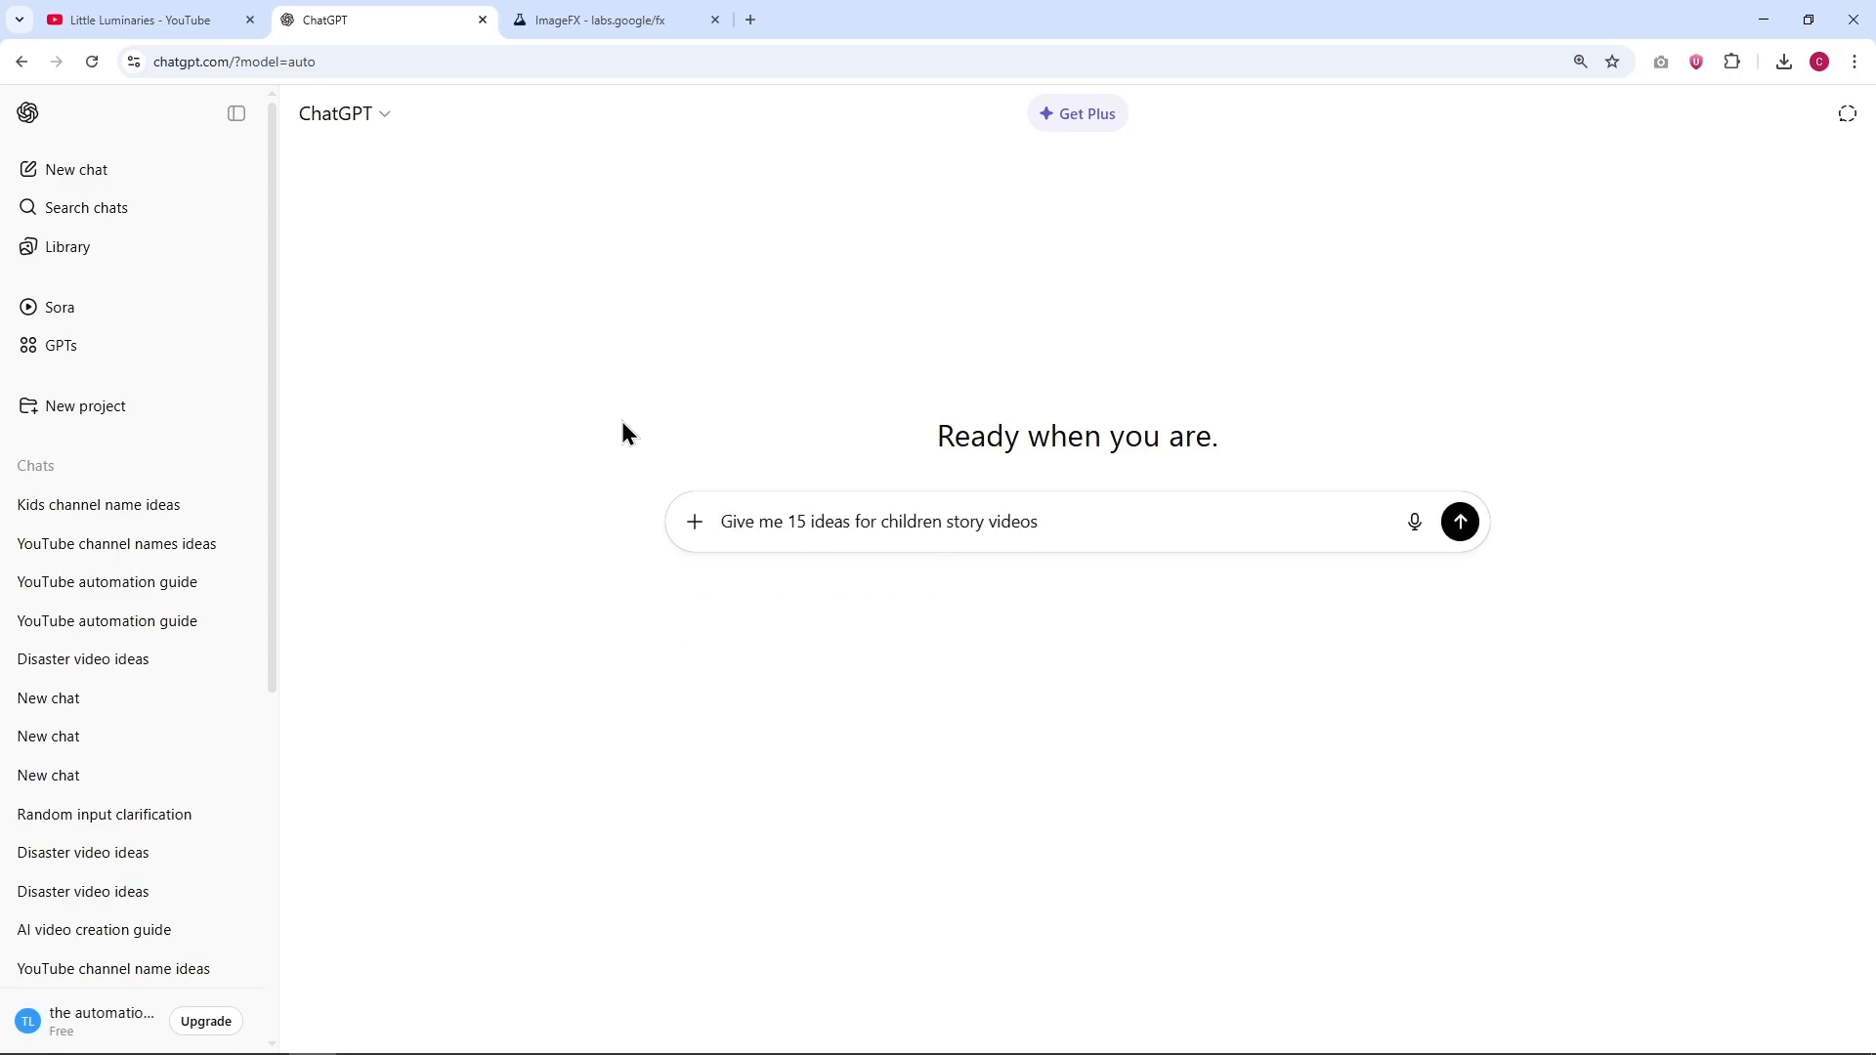
{"action": "key", "text": "Return"}
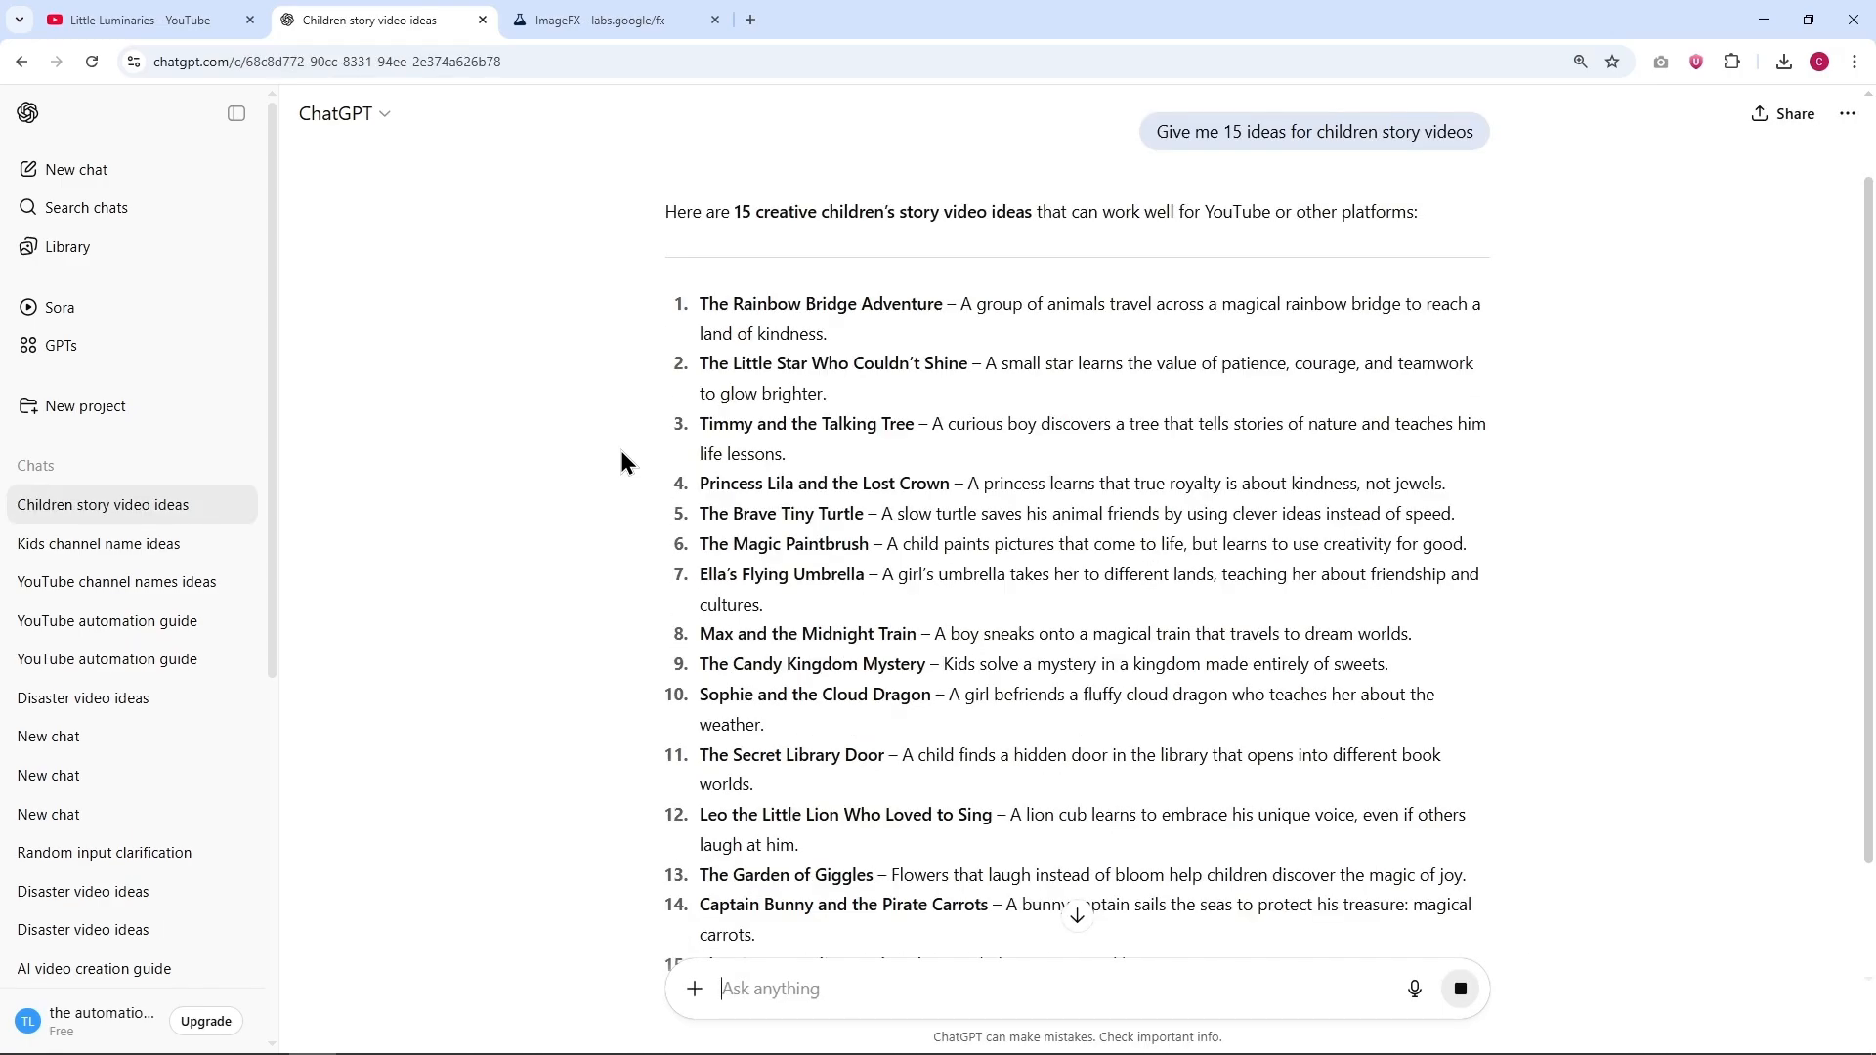
Step: Copy the Princess Lila and the Lost Crown idea into a new message and send it with "Give me the full story in short, narration style"
{"action": "scroll", "coordinate": [684, 460], "scroll_direction": "down", "scroll_amount": 2}
{"action": "left_click_drag", "start_coordinate": [697, 319], "coordinate": [1426, 301]}
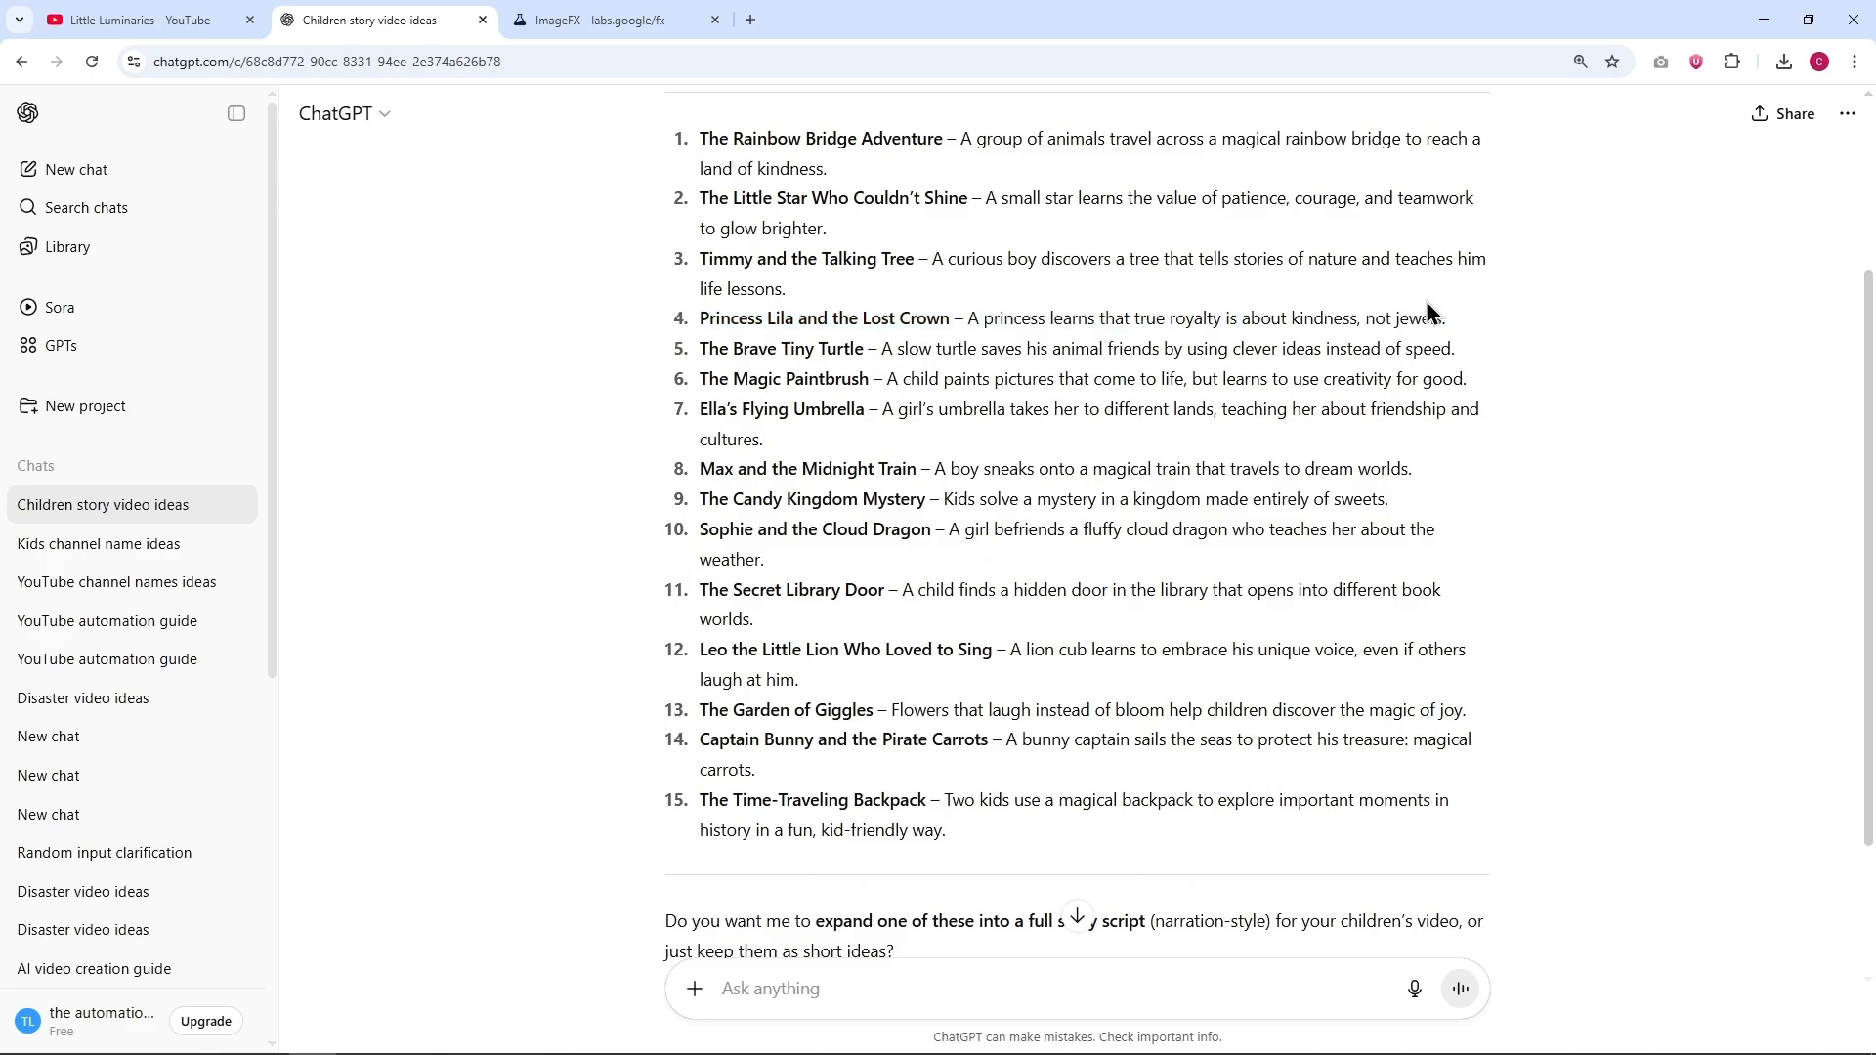
{"action": "key", "text": "ctrl+c"}
{"action": "scroll", "coordinate": [736, 496], "scroll_direction": "down", "scroll_amount": 2}
{"action": "left_click", "coordinate": [889, 983]}
{"action": "key", "text": "ctrl+v"}
{"action": "key", "text": "shift+Return"}
{"action": "key", "text": "shift+Return"}
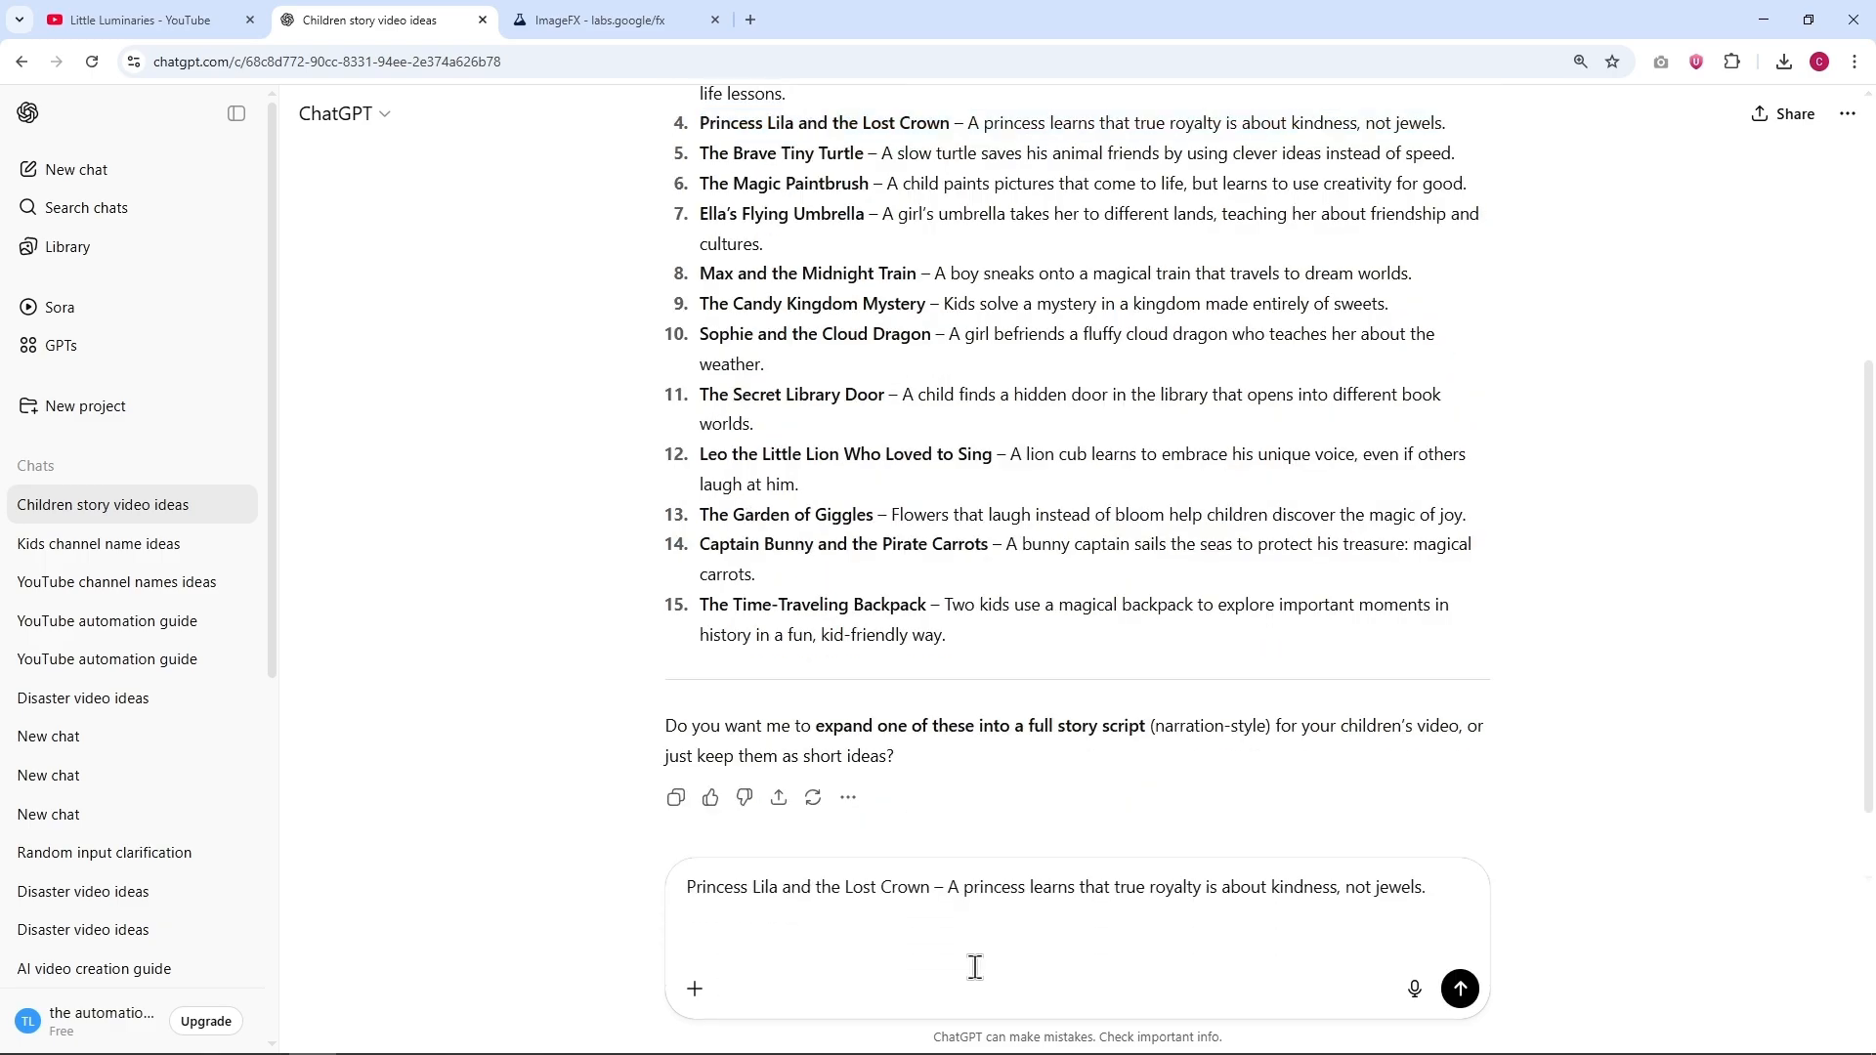
{"action": "type", "text": "Give me the full story"}
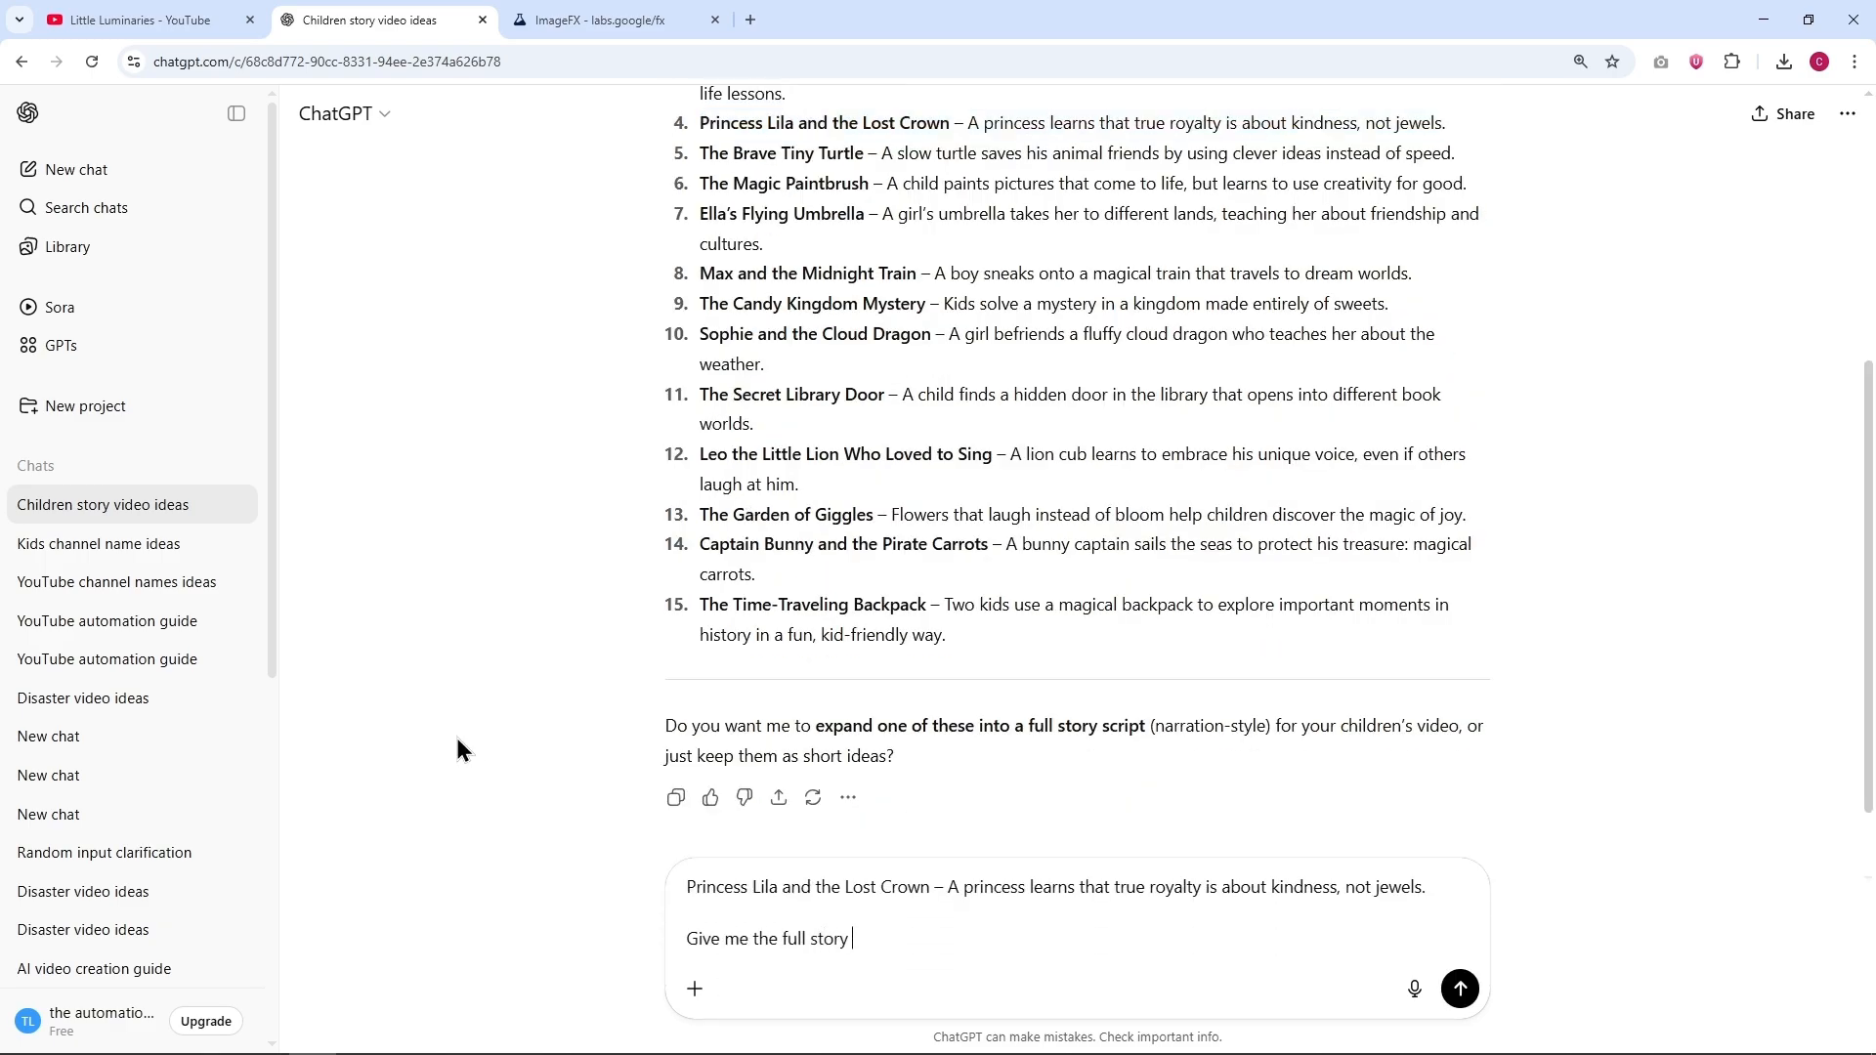
{"action": "type", "text": " in short, narration style"}
{"action": "key", "text": "Return"}
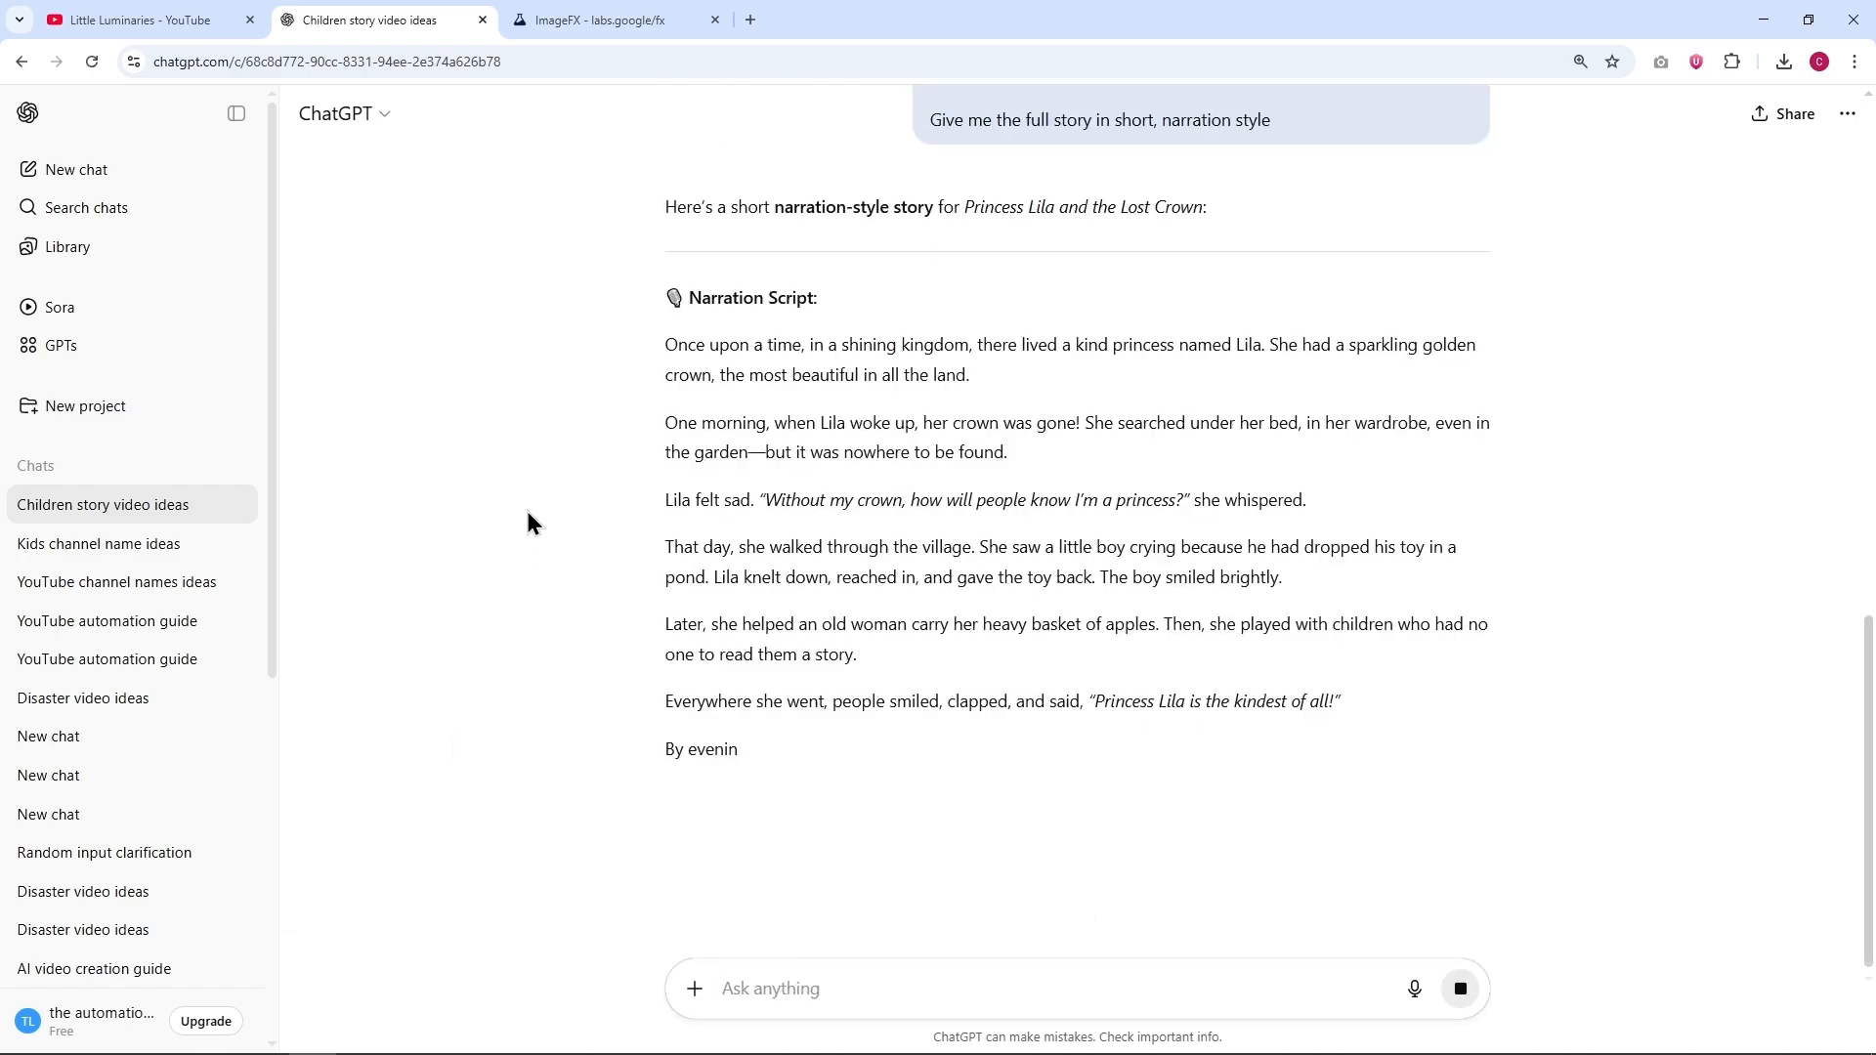
Step: Read through the narration script and send "Give me the complete character appearance of the main characters"
{"action": "scroll", "coordinate": [528, 511], "scroll_direction": "down", "scroll_amount": 2}
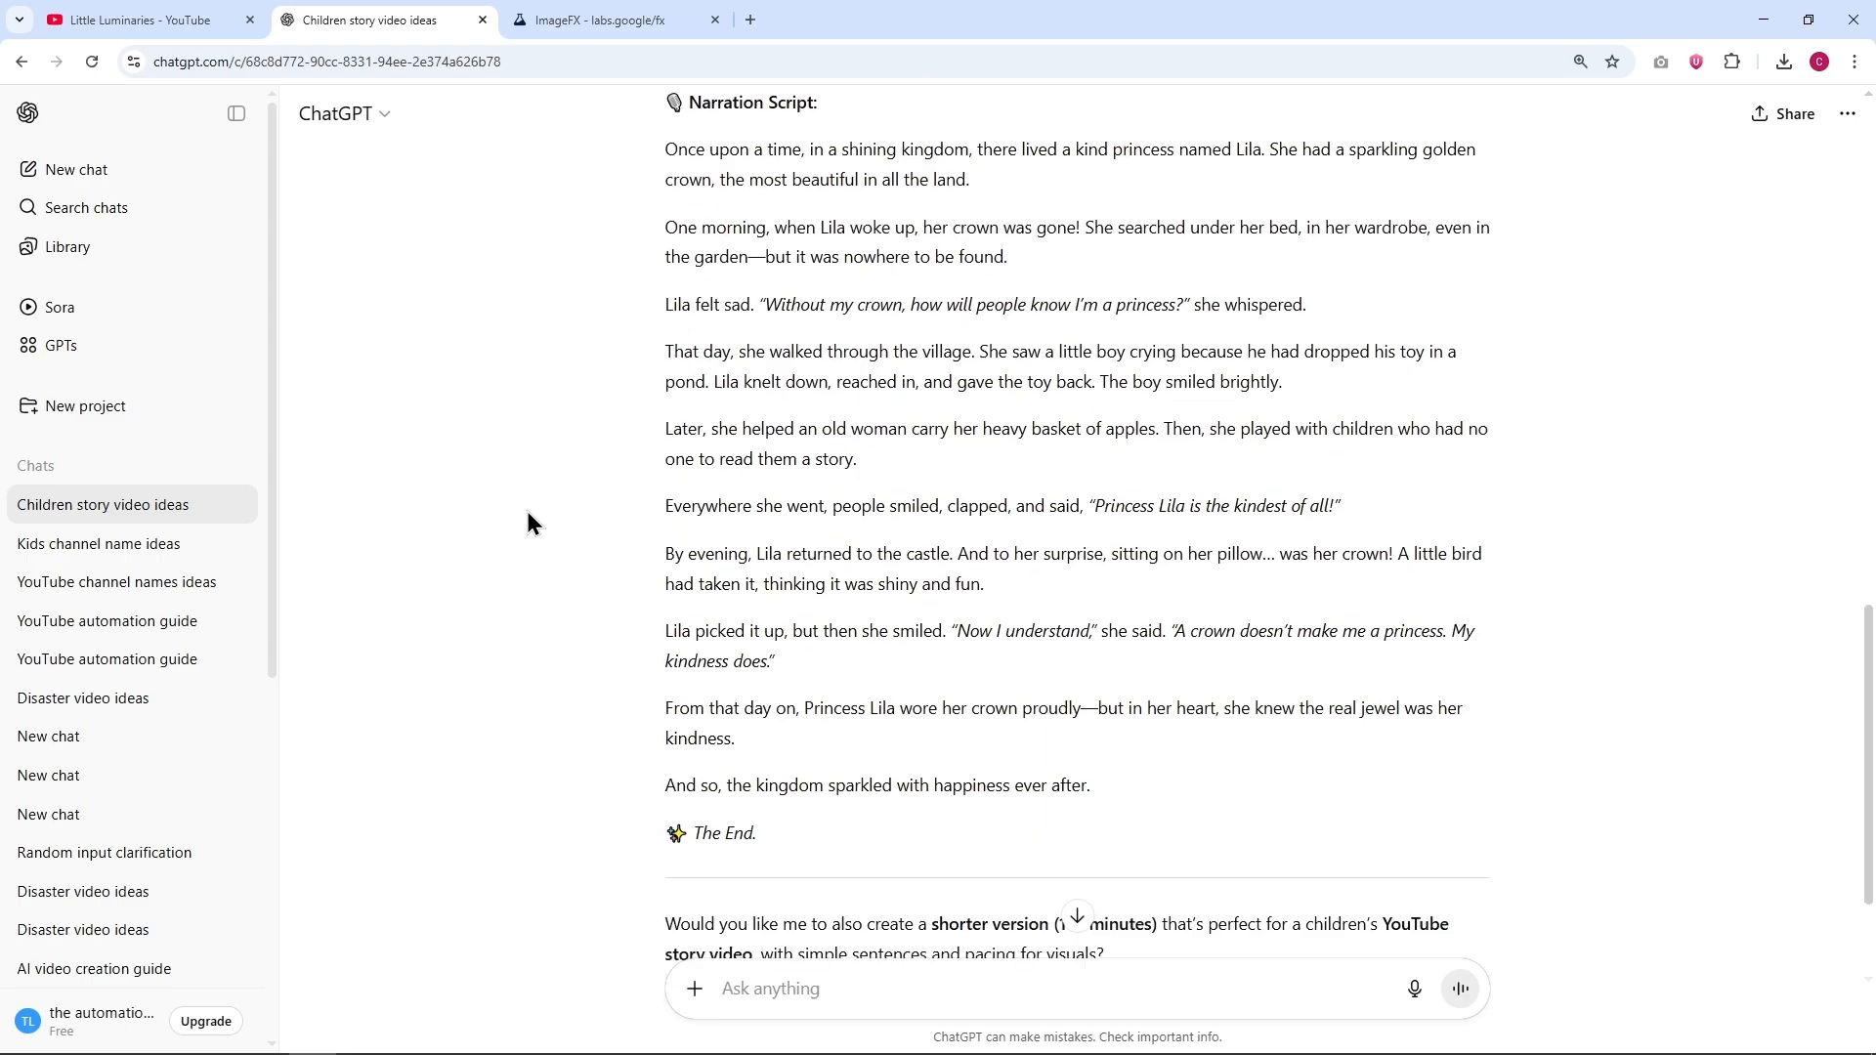
{"action": "scroll", "coordinate": [527, 524], "scroll_direction": "down", "scroll_amount": 2}
{"action": "type", "text": "Give me the complete character appearance"}
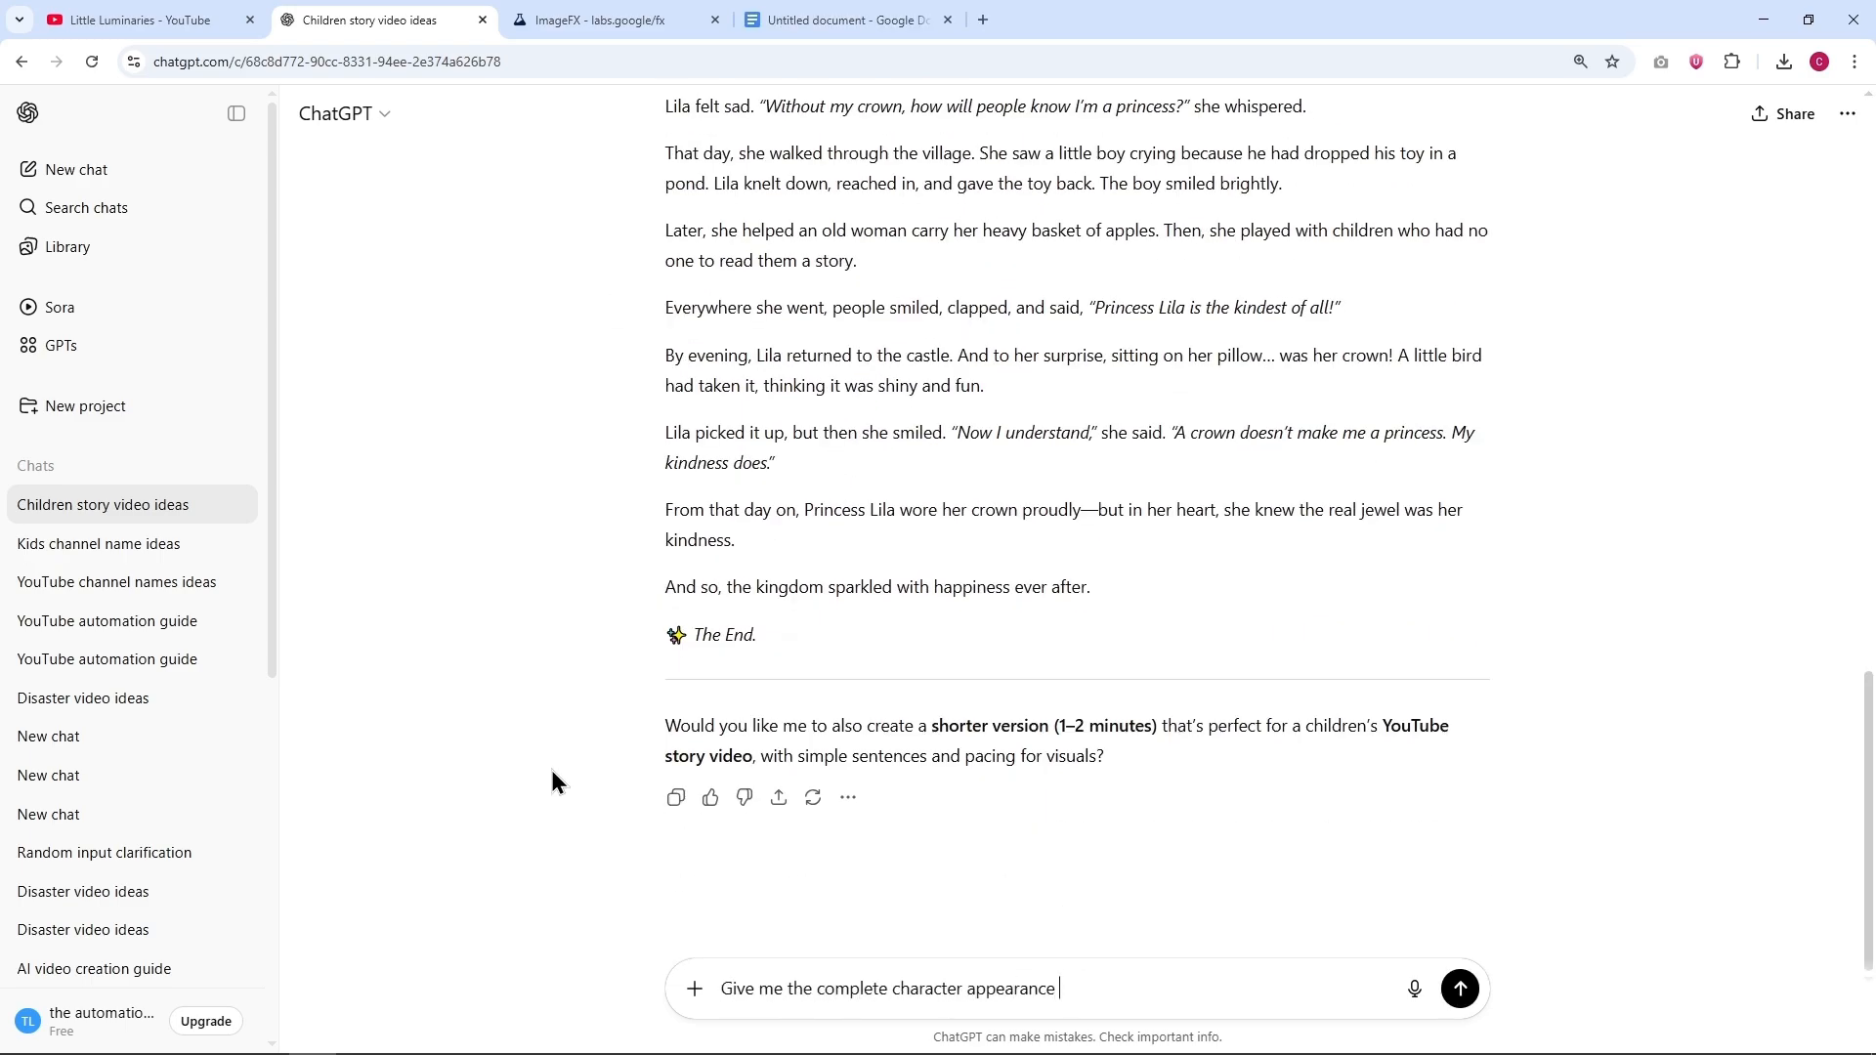
{"action": "type", "text": " of the main characters"}
{"action": "key", "text": "Return"}
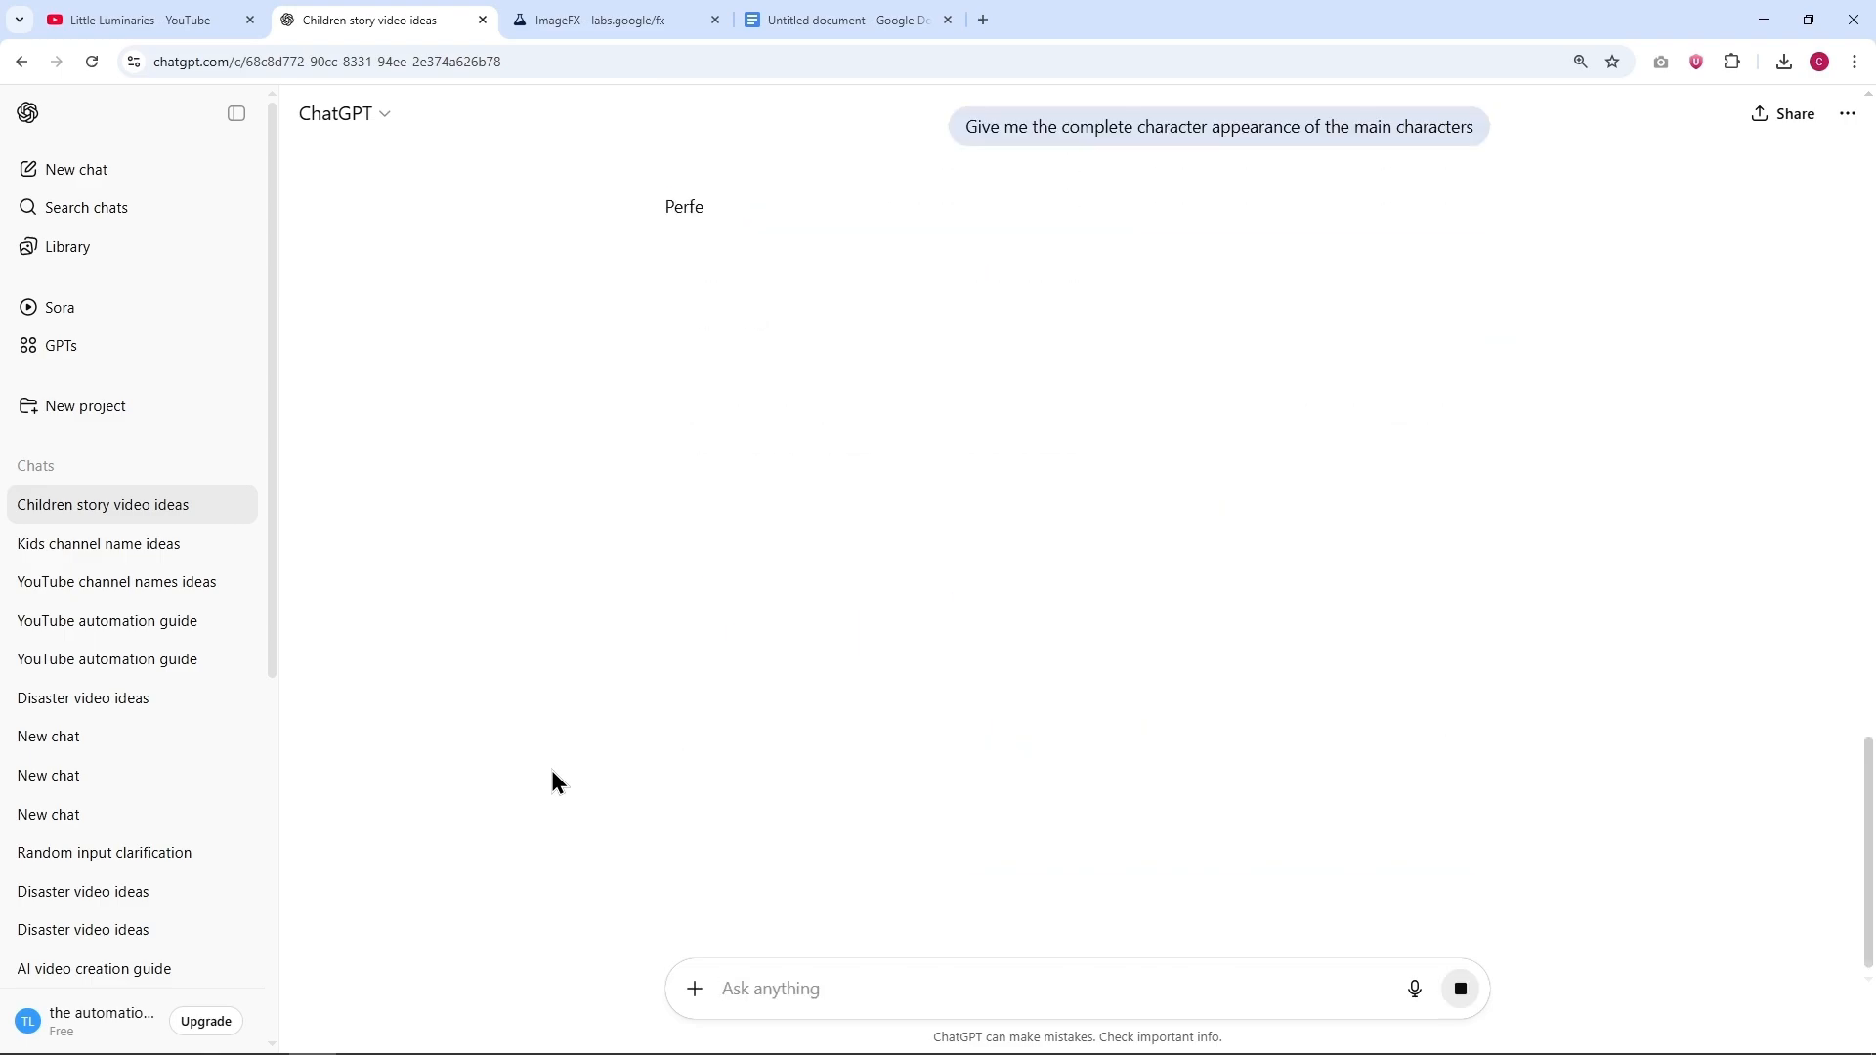
Step: Paste the request for detailed 16:9, 3D Animation, Disney Pixar image prompts for each scene, enable Think and send it
{"action": "scroll", "coordinate": [607, 512], "scroll_direction": "down", "scroll_amount": 7}
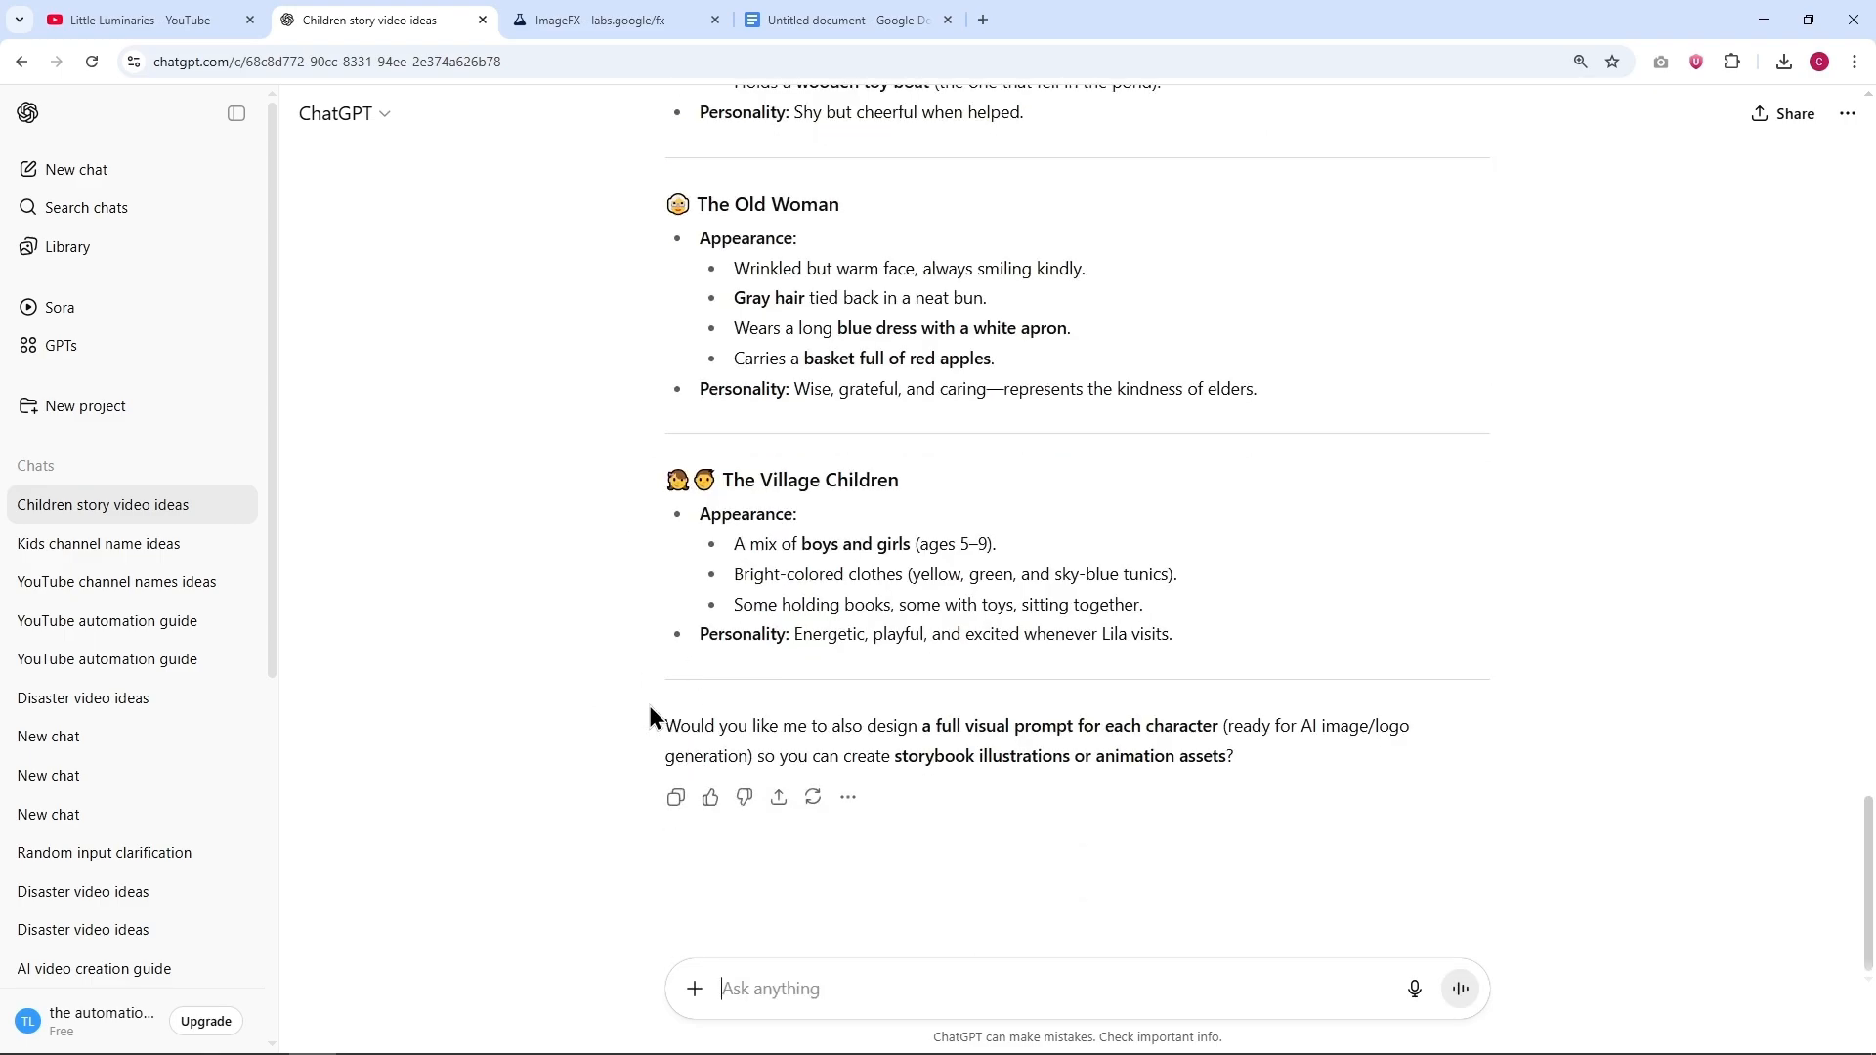
{"action": "key", "text": "ctrl+plus"}
{"action": "key", "text": "ctrl+v"}
{"action": "left_click_drag", "start_coordinate": [654, 838], "coordinate": [888, 867]}
{"action": "left_click", "coordinate": [905, 872]}
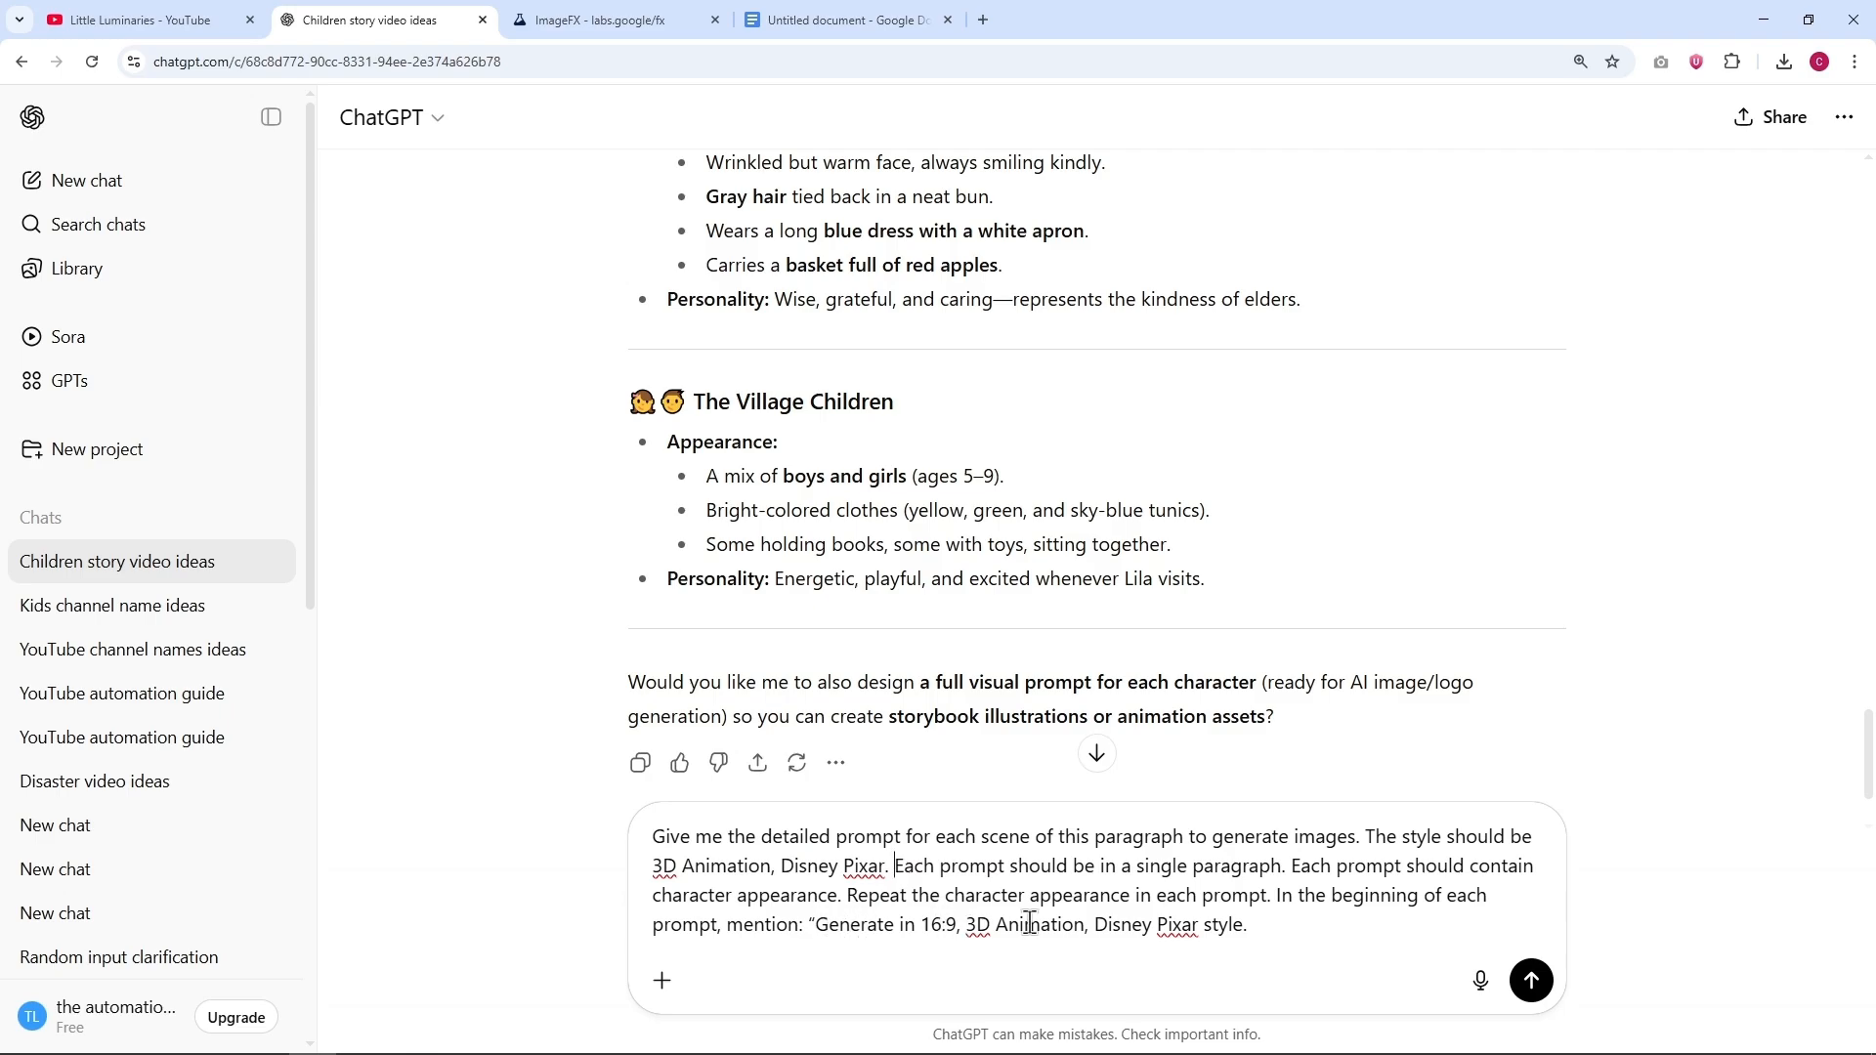
{"action": "left_click", "coordinate": [663, 979]}
{"action": "left_click", "coordinate": [741, 789]}
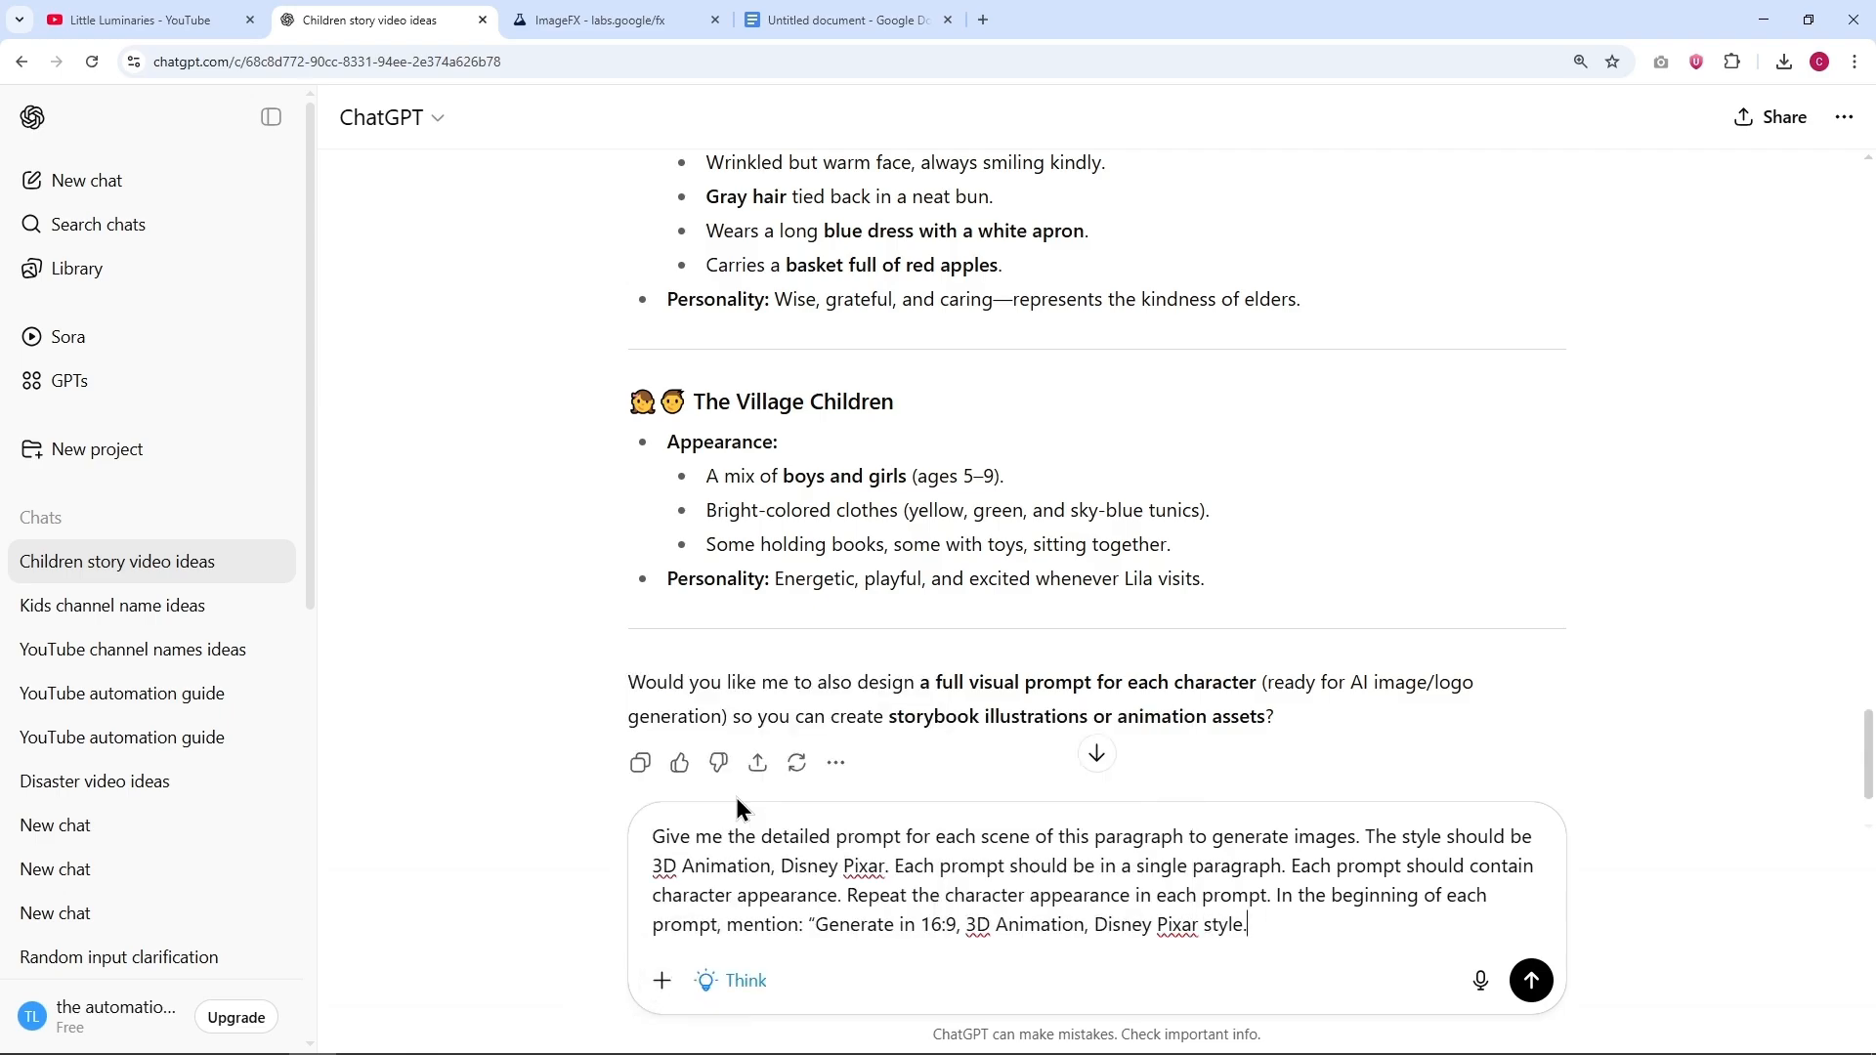
{"action": "left_click", "coordinate": [1534, 980]}
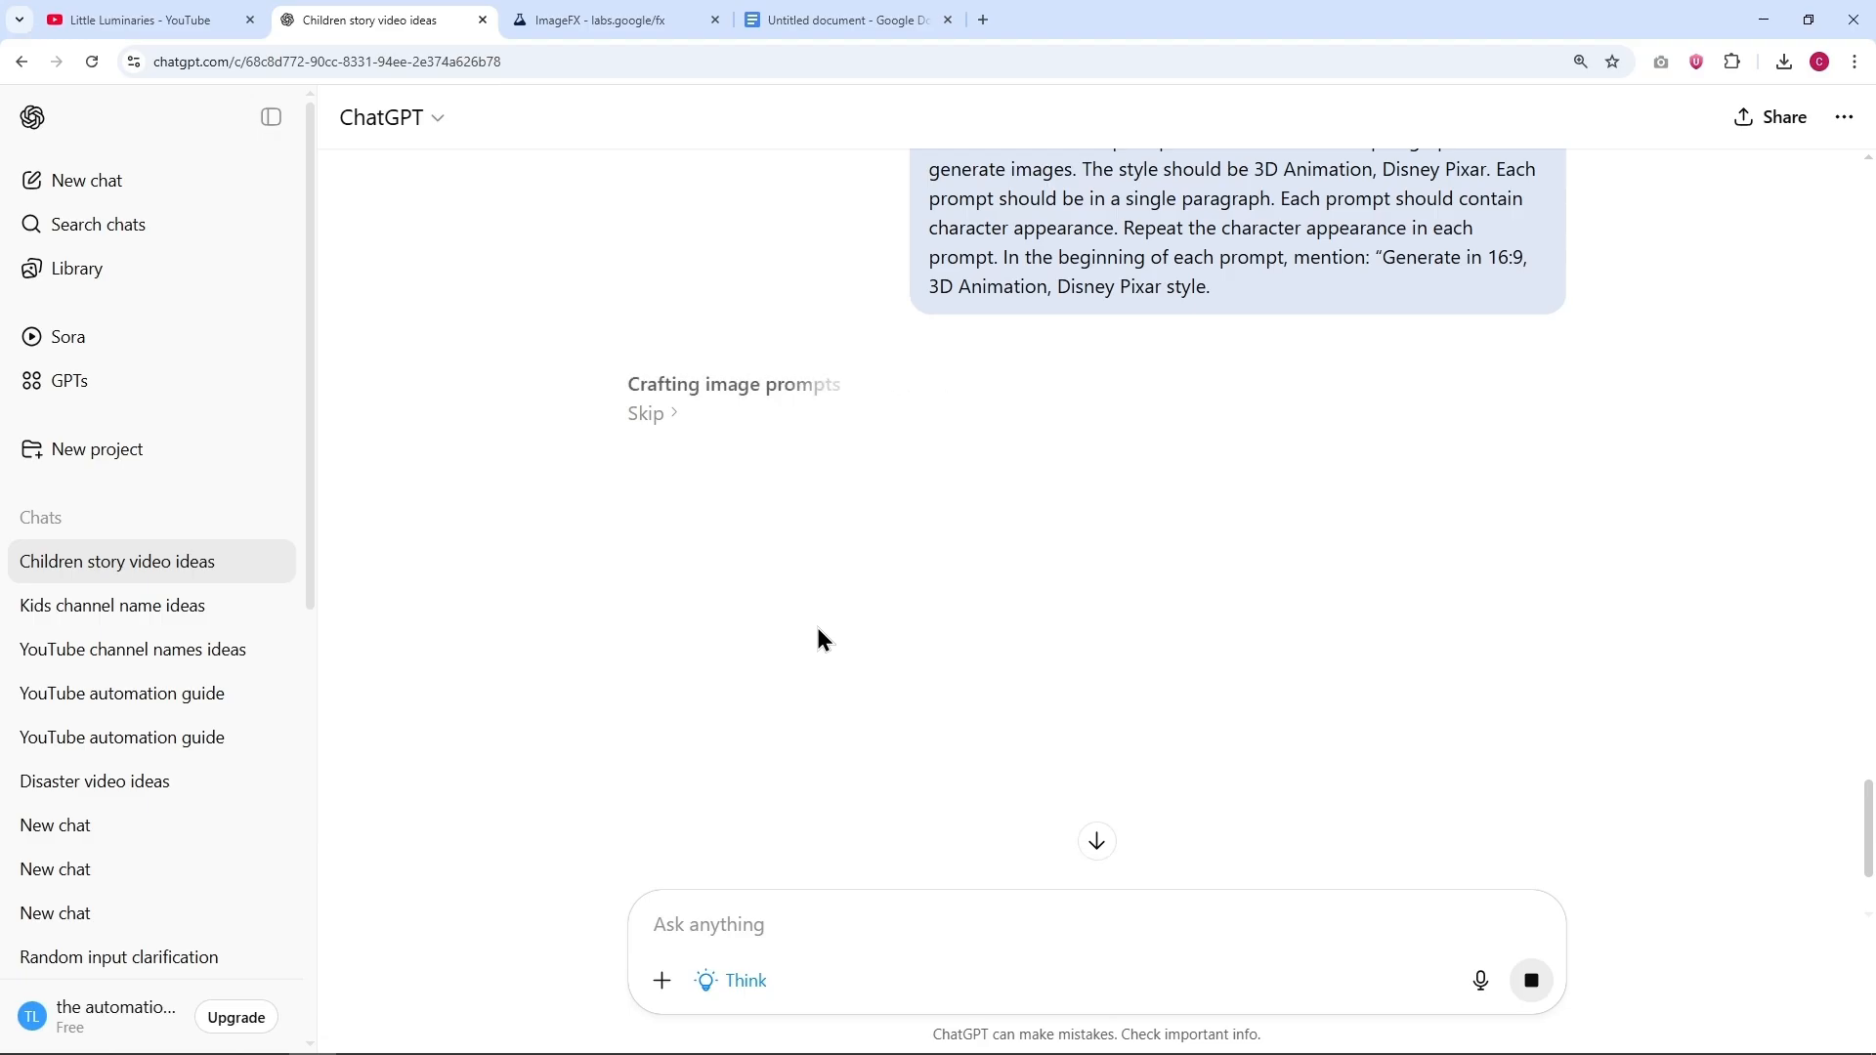
Step: Look over the scene prompts, switch to Google Gemini and generate an image from the pasted throne room prompt
{"action": "scroll", "coordinate": [566, 531], "scroll_direction": "down", "scroll_amount": 5}
{"action": "scroll", "coordinate": [565, 526], "scroll_direction": "down", "scroll_amount": 15}
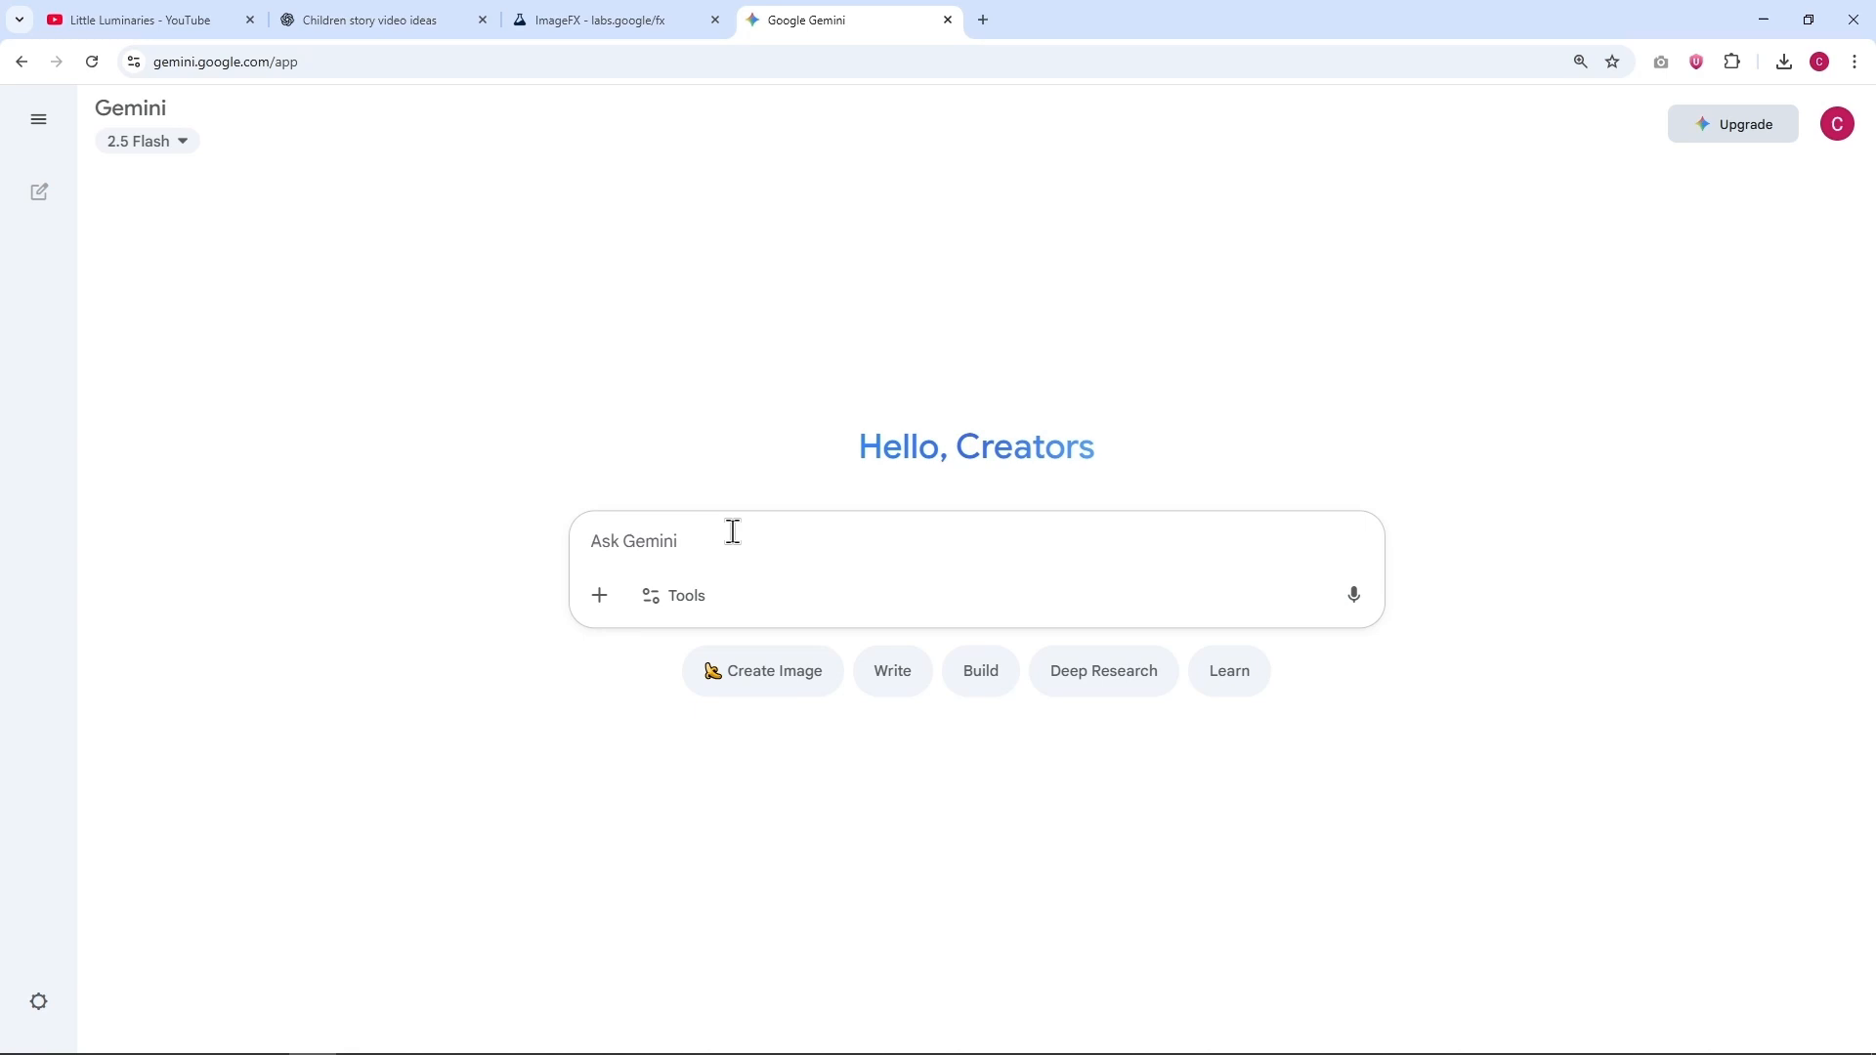
{"action": "key", "text": "ctrl+v"}
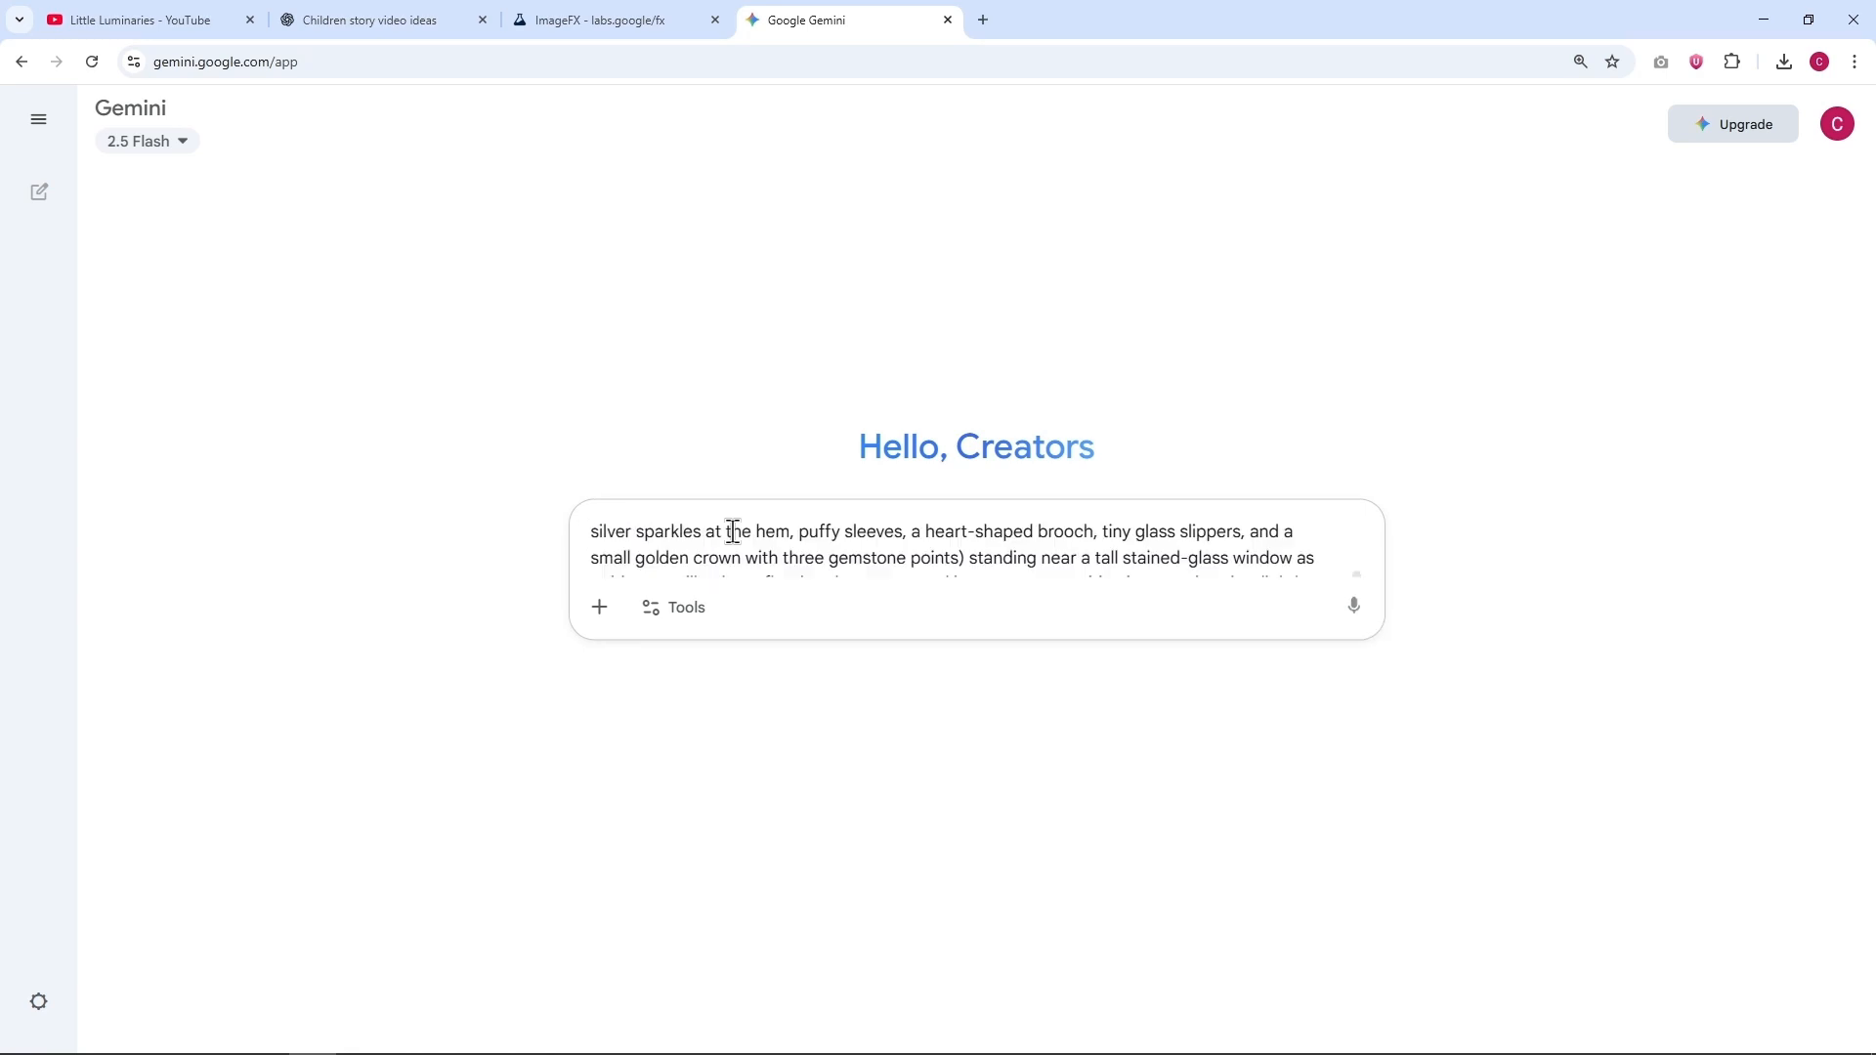
{"action": "left_click", "coordinate": [1351, 674]}
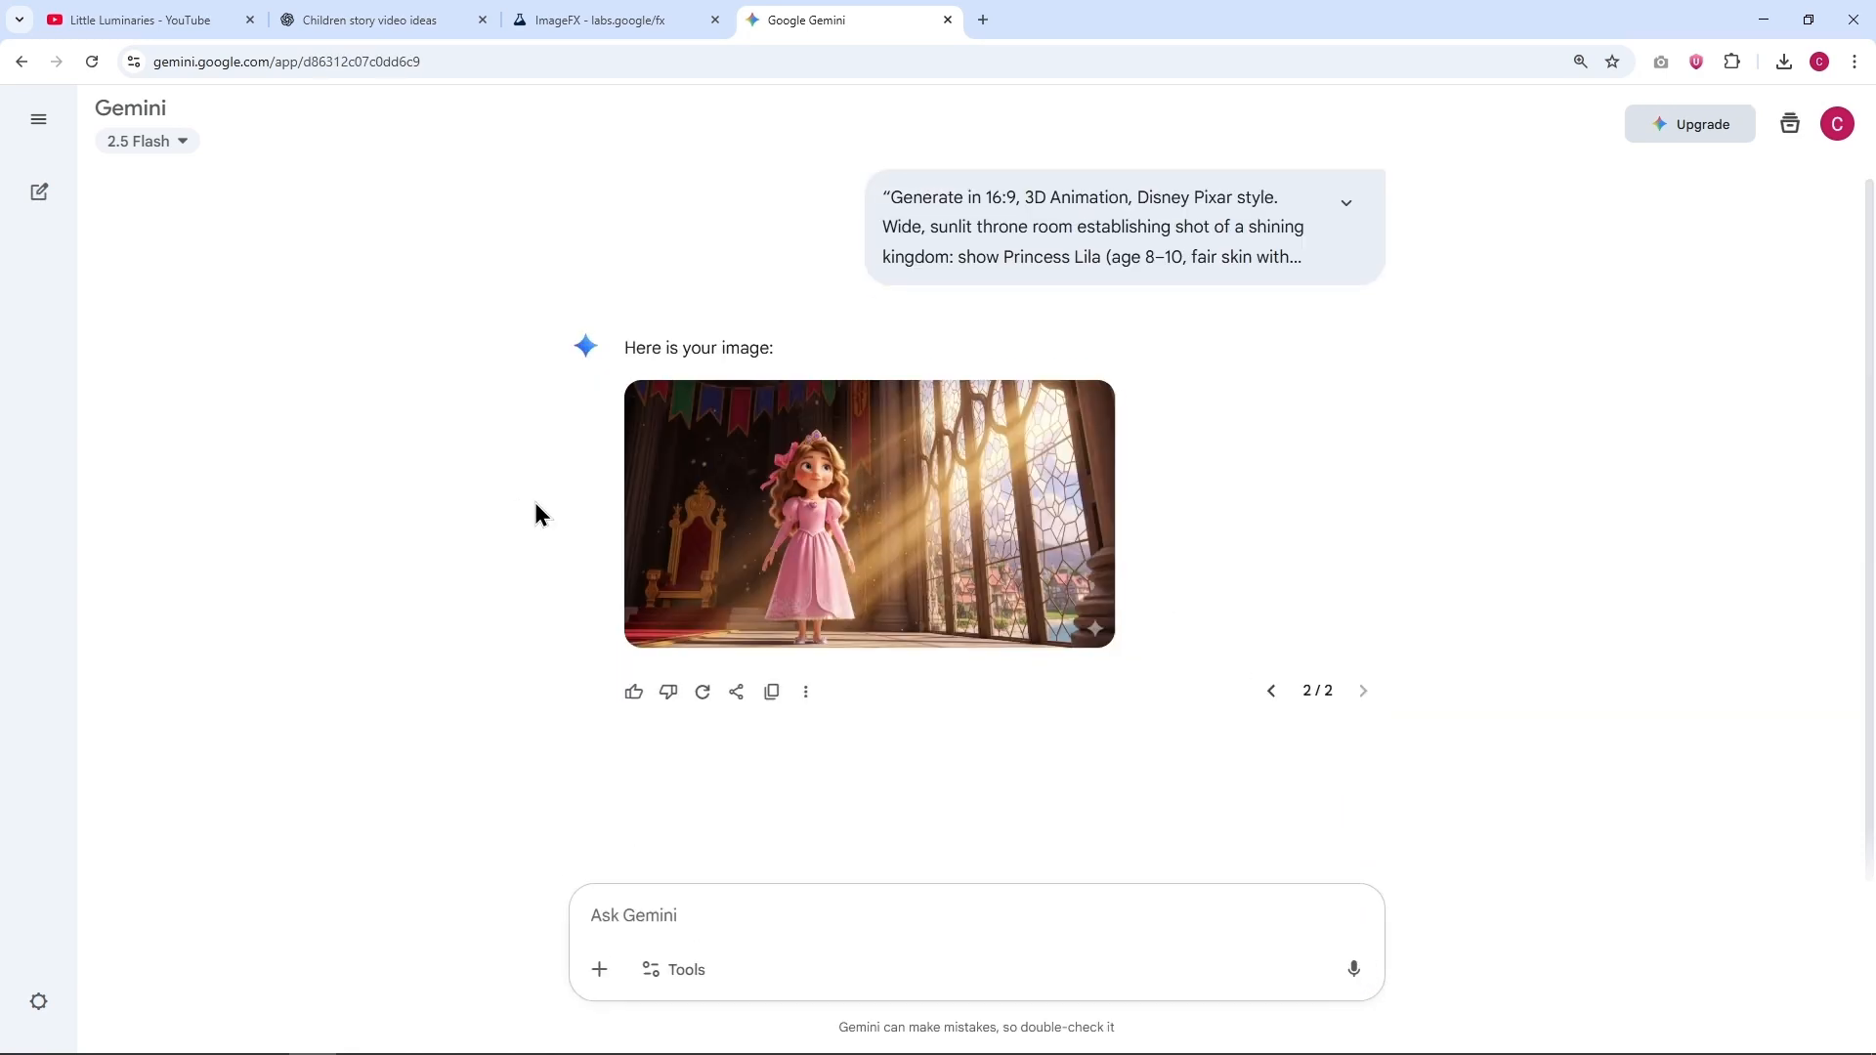
{"action": "mouse_move", "coordinate": [875, 553]}
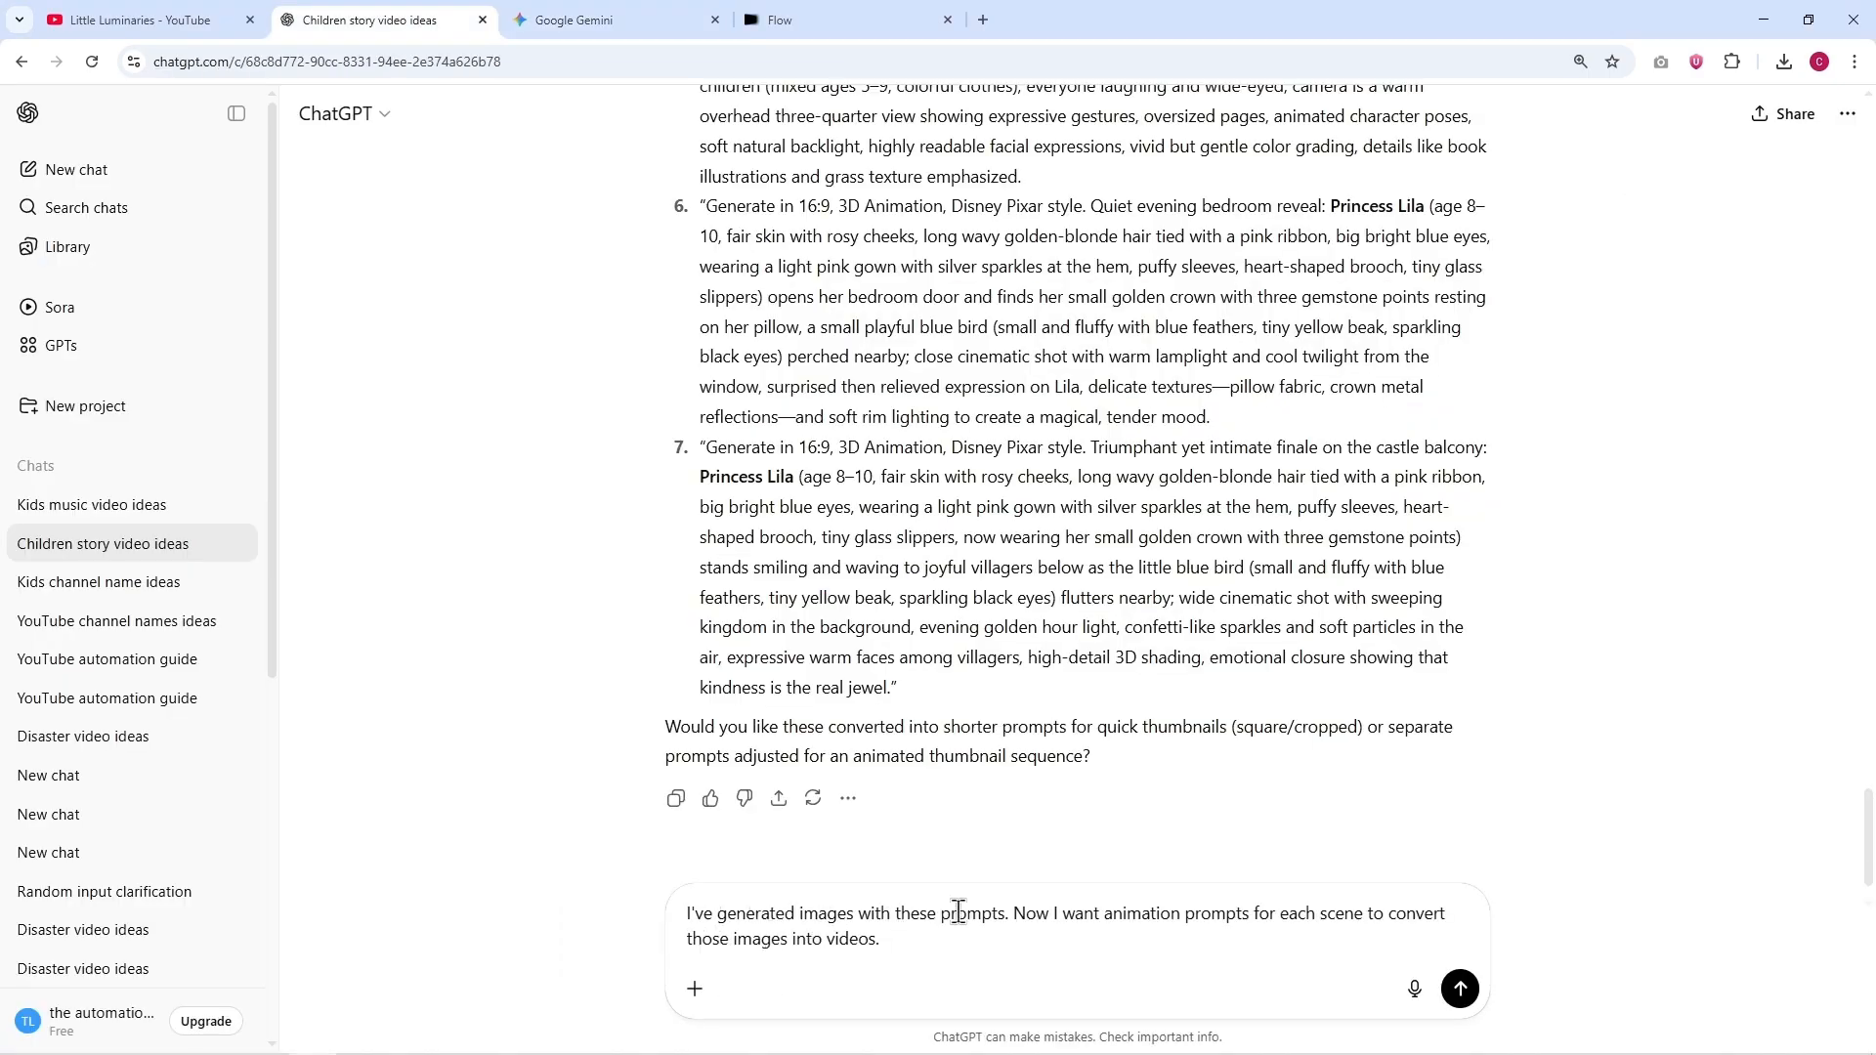
Step: Send ChatGPT the request for animation prompts to convert each scene's image into video and review the reply
{"action": "left_click", "coordinate": [1470, 992]}
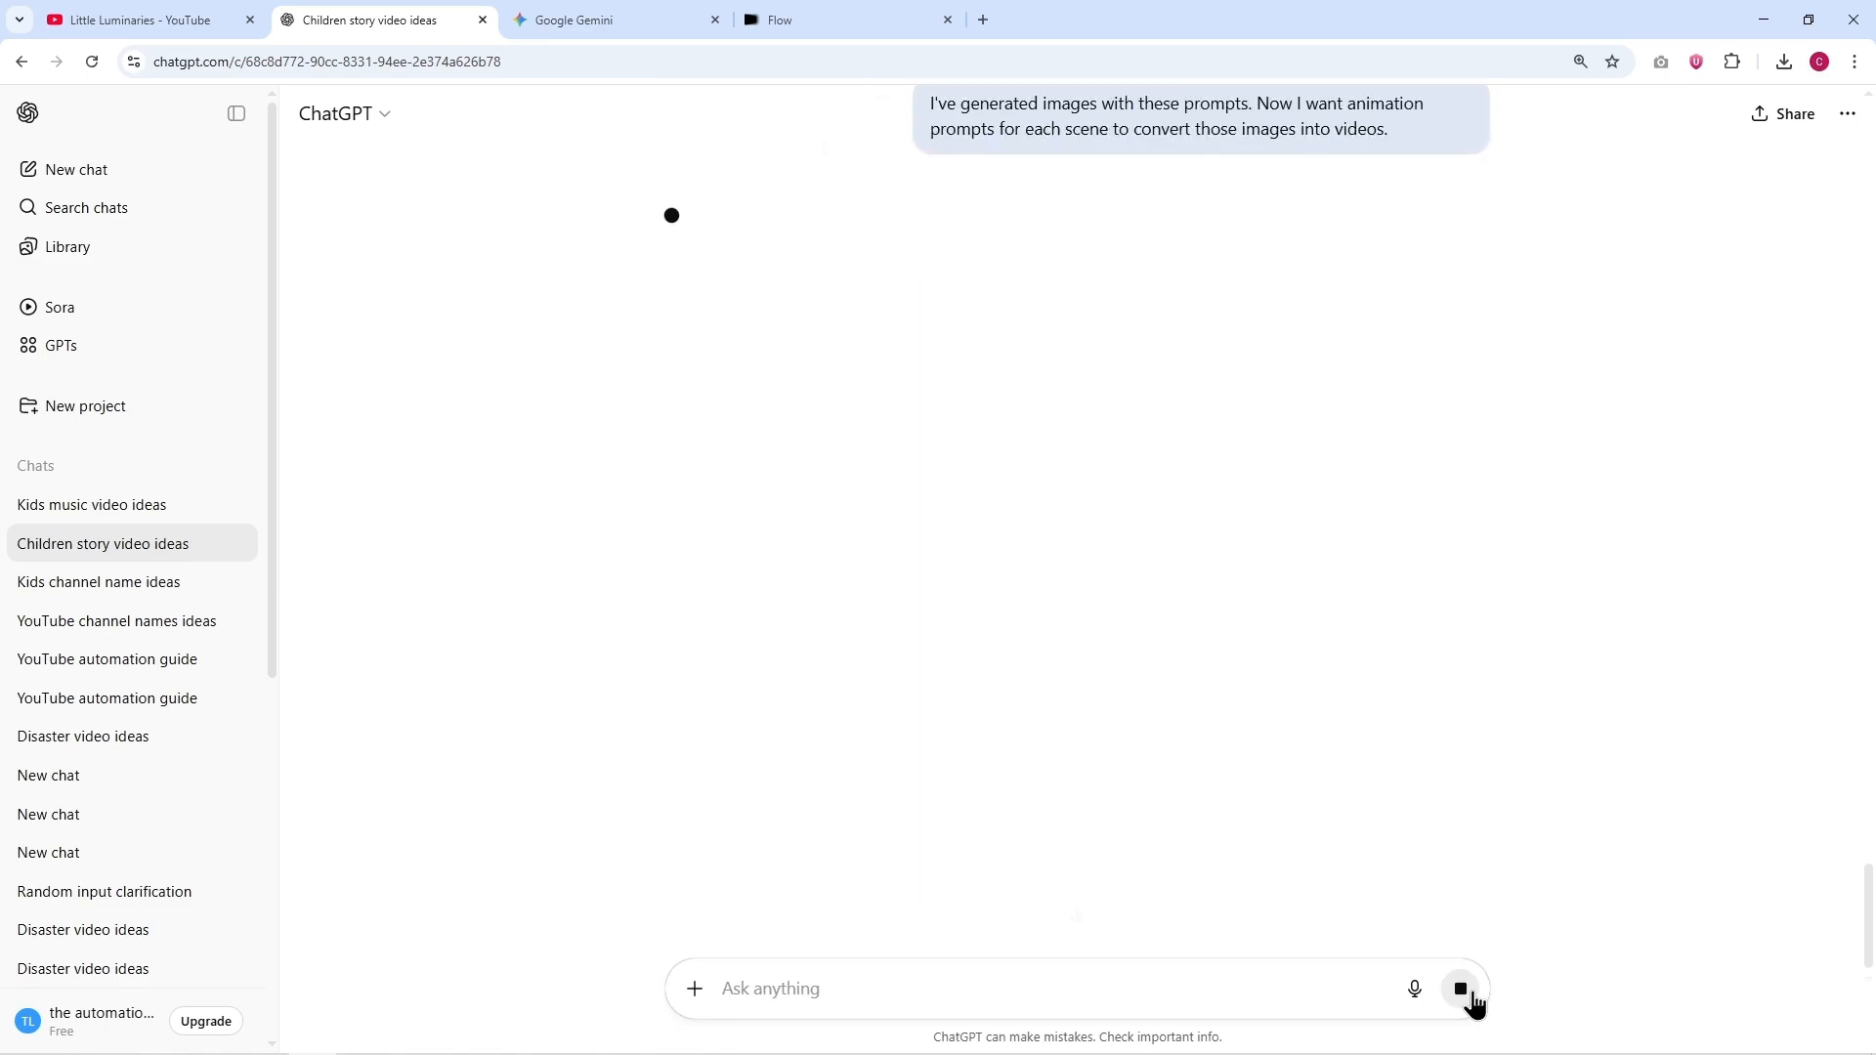
{"action": "type", "text": "`"}
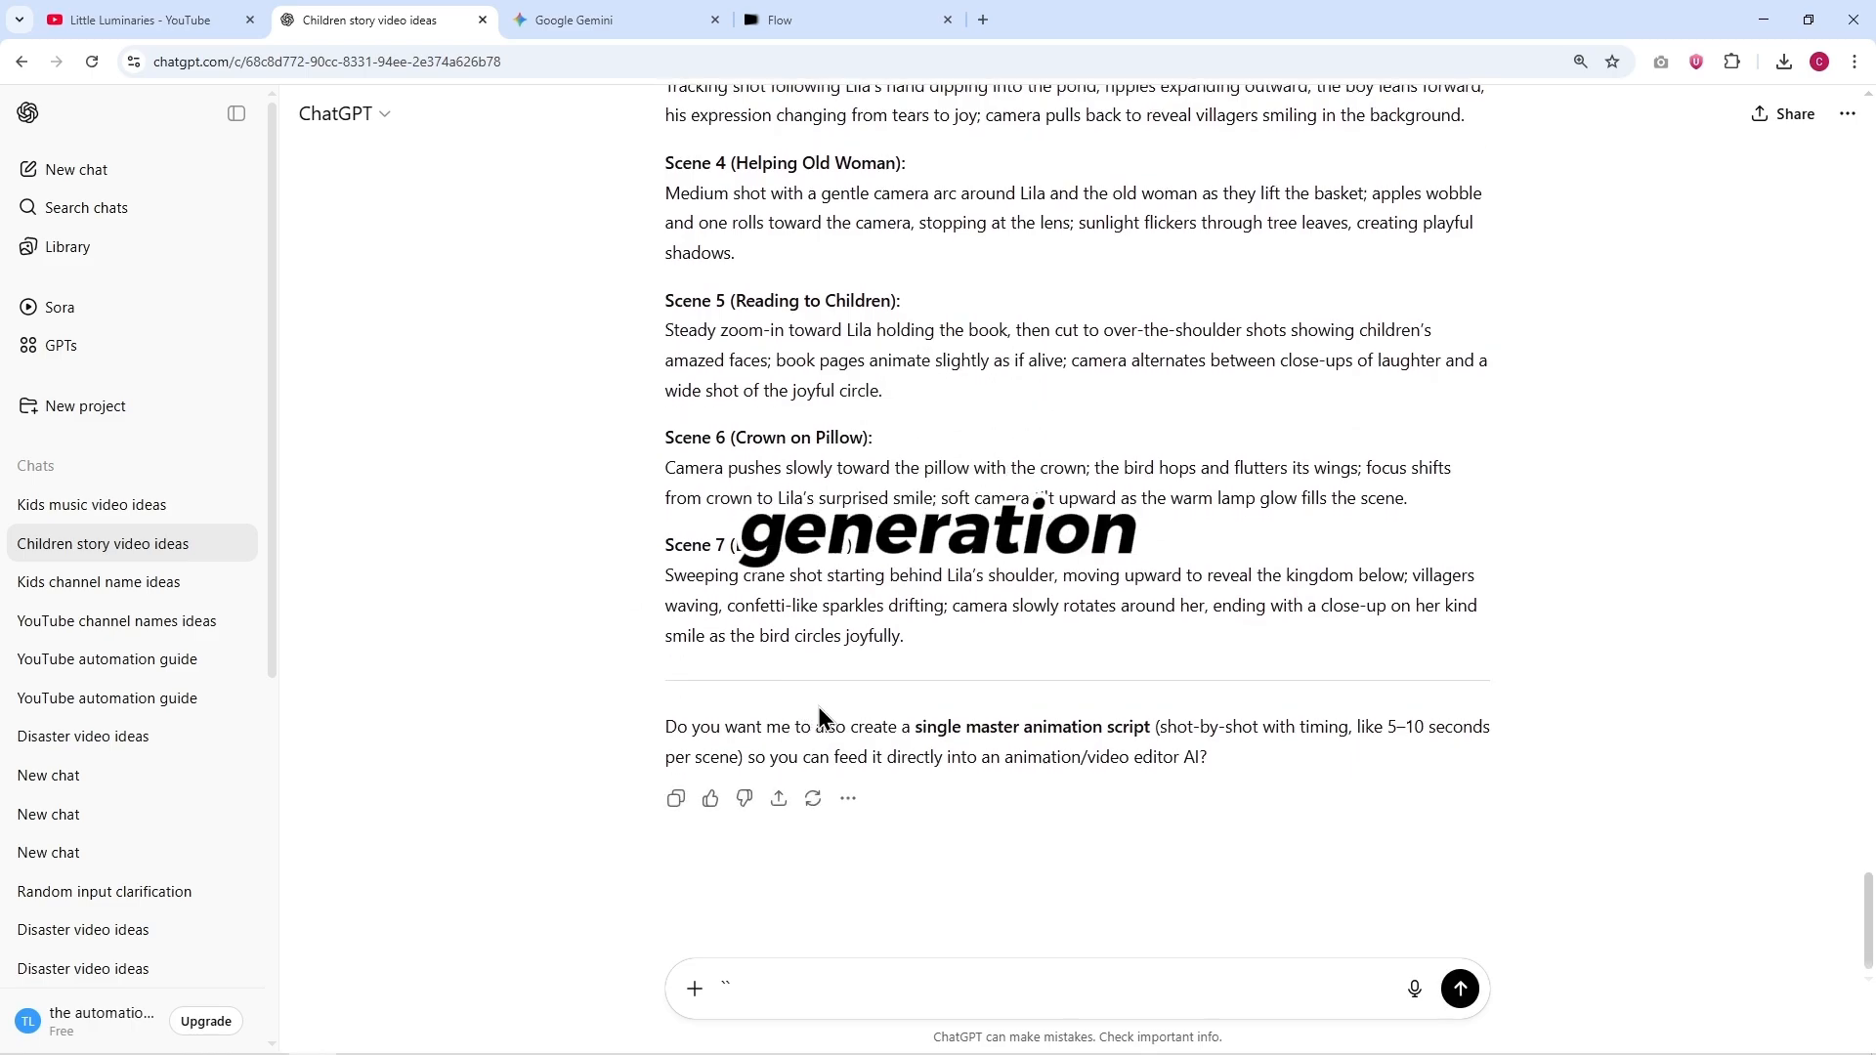
{"action": "scroll", "coordinate": [655, 641], "scroll_direction": "up", "scroll_amount": 3}
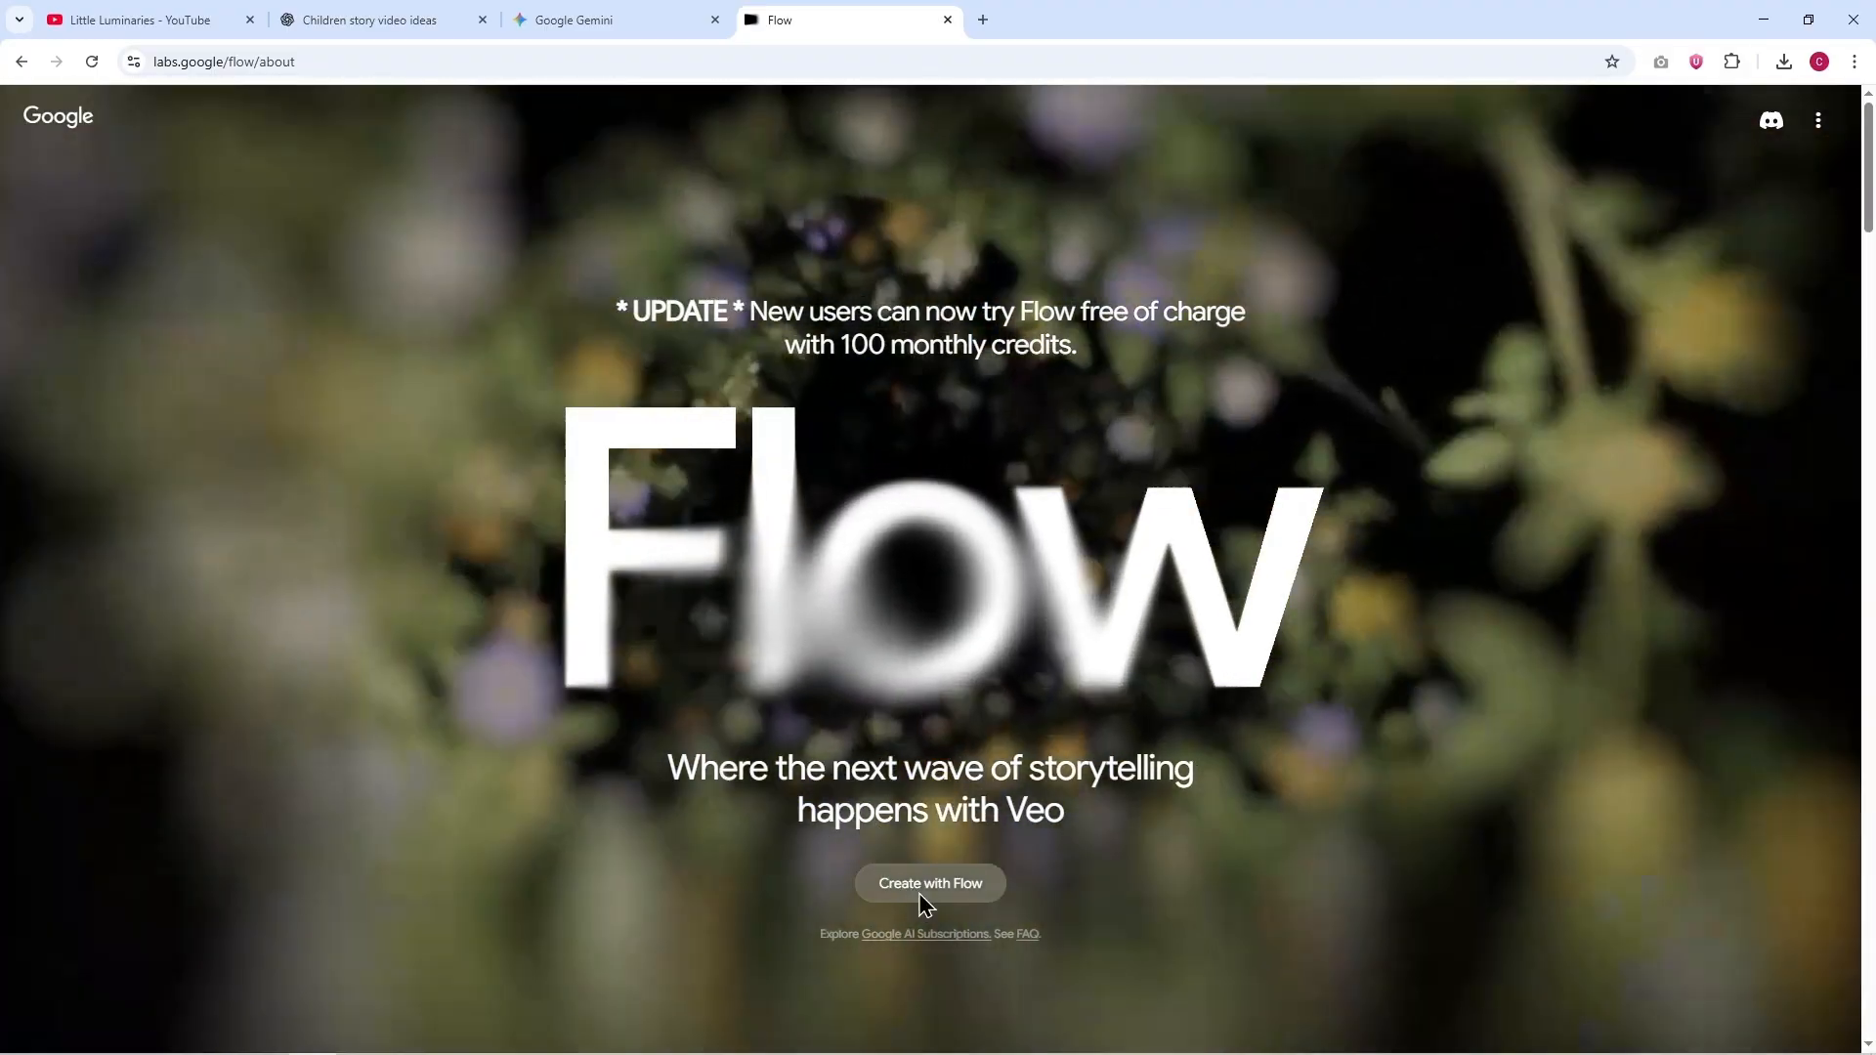
Step: Open a new project in Google Flow, switch it to Frames to Video and choose the Veo 2 - Fast model
{"action": "left_click", "coordinate": [929, 891]}
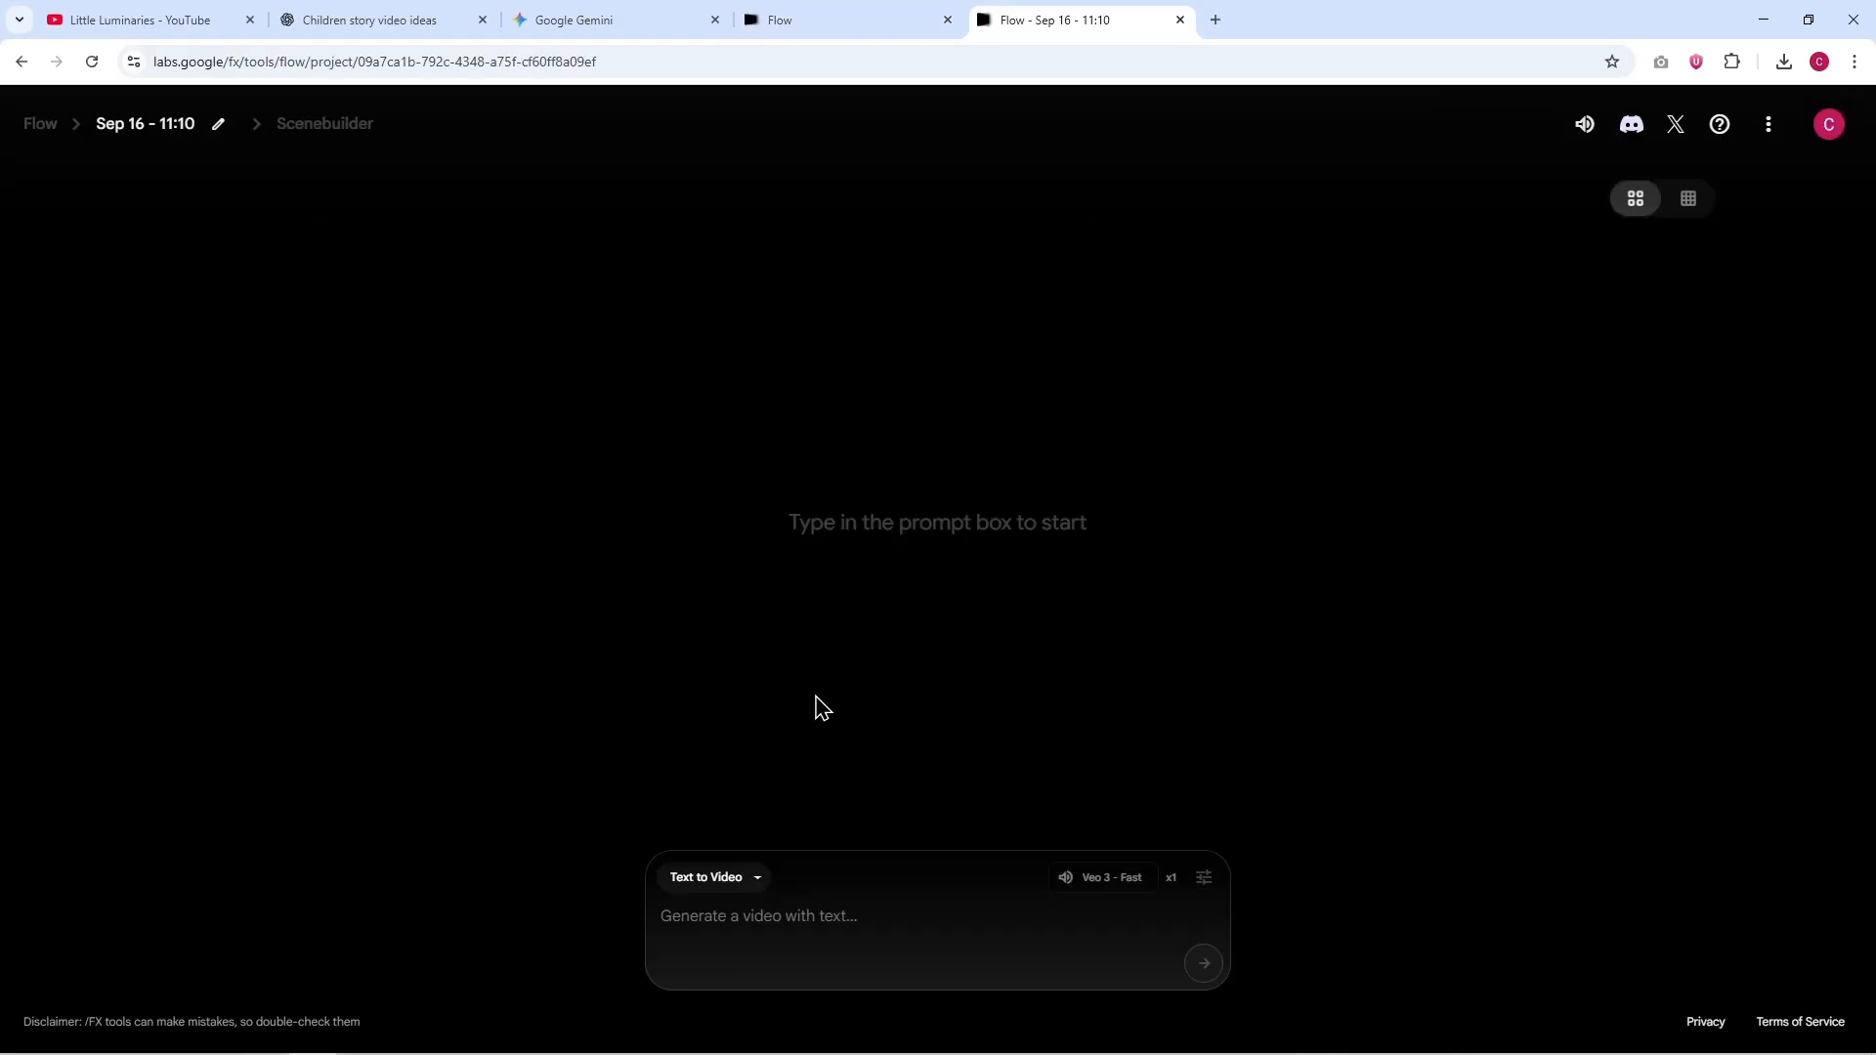
{"action": "key", "text": "ctrl+plus"}
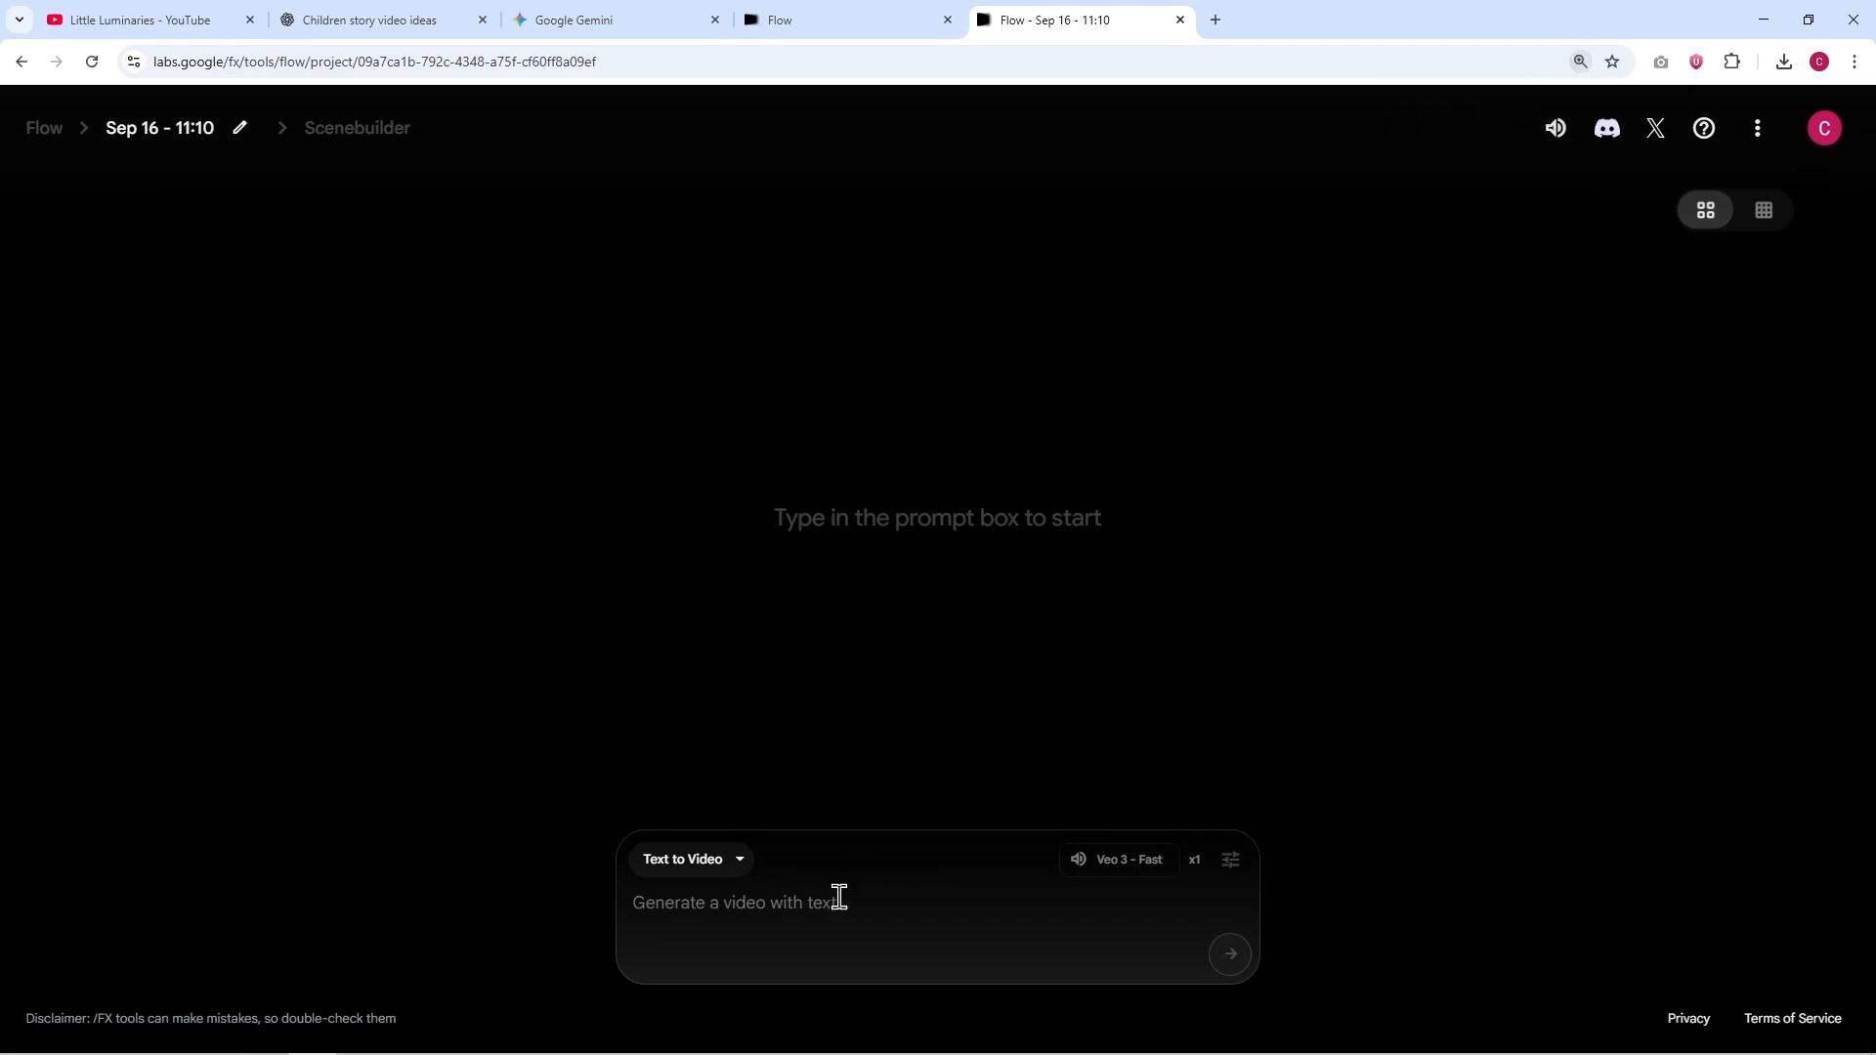
{"action": "left_click", "coordinate": [748, 862]}
{"action": "left_click", "coordinate": [729, 766]}
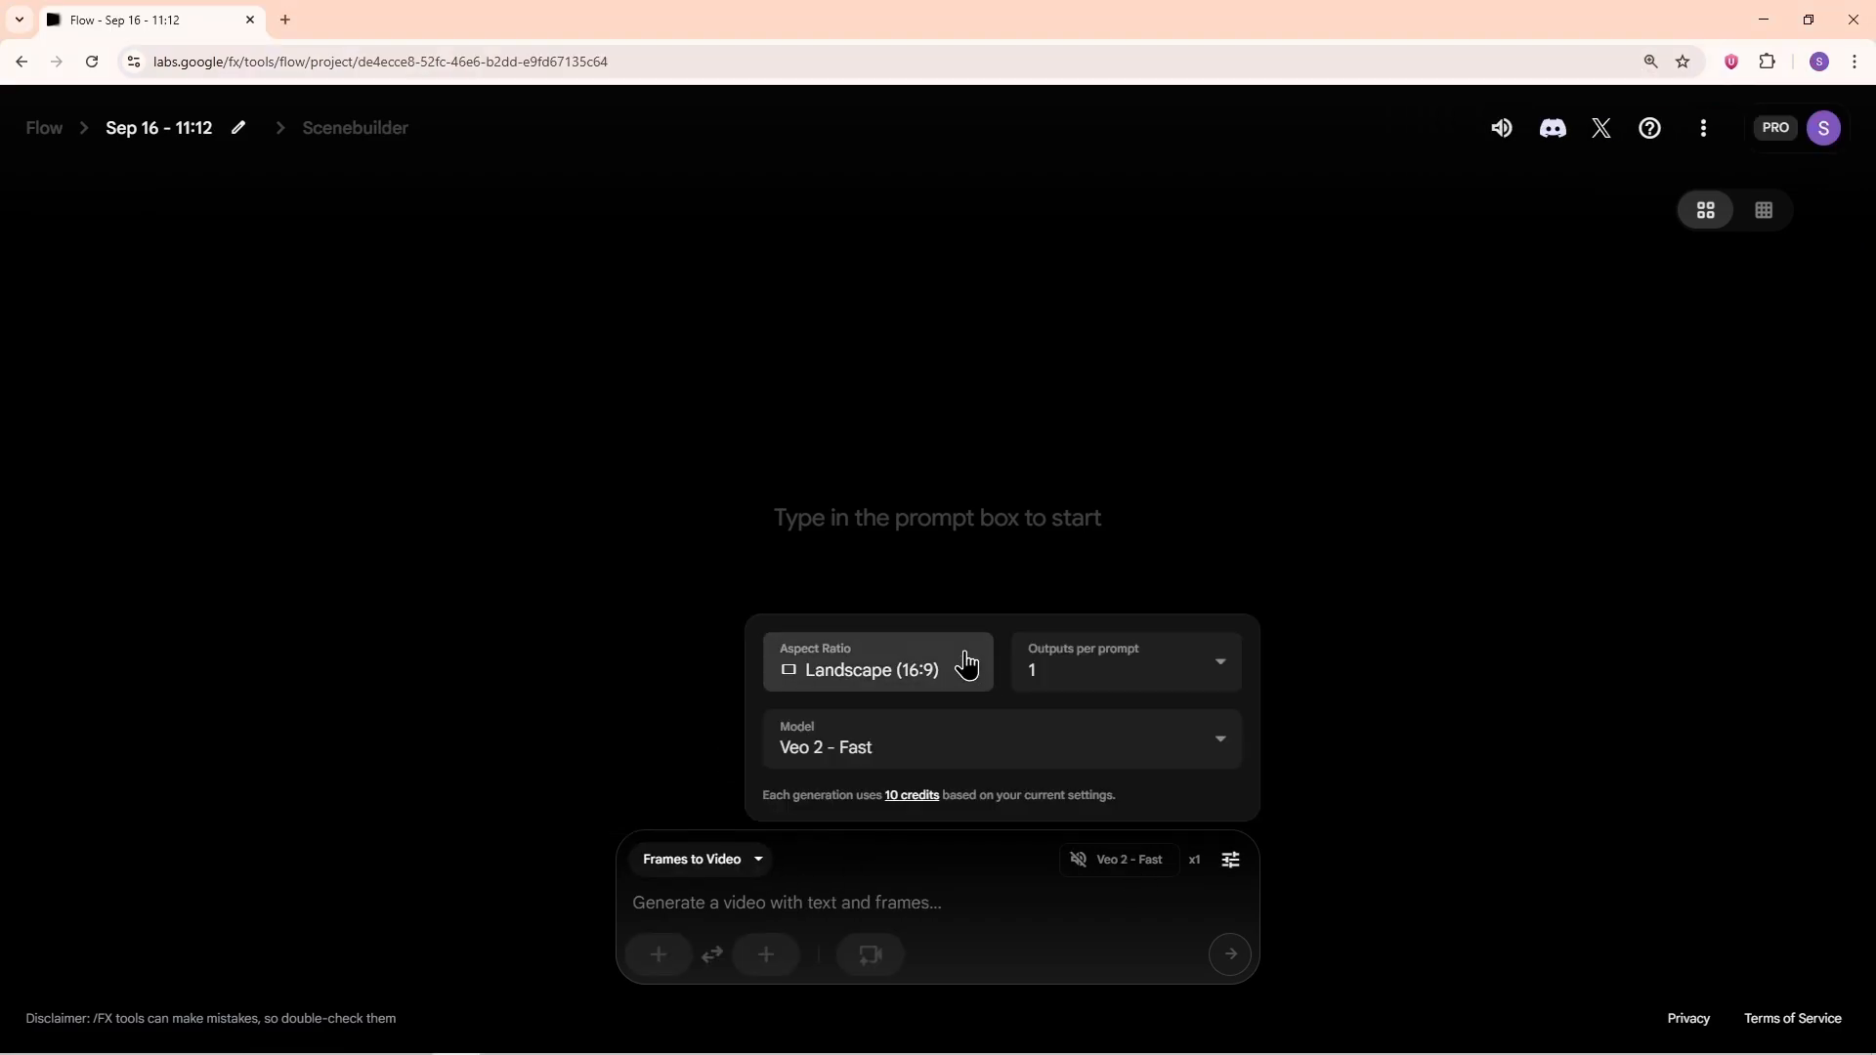
{"action": "left_click", "coordinate": [913, 742]}
{"action": "left_click", "coordinate": [942, 542]}
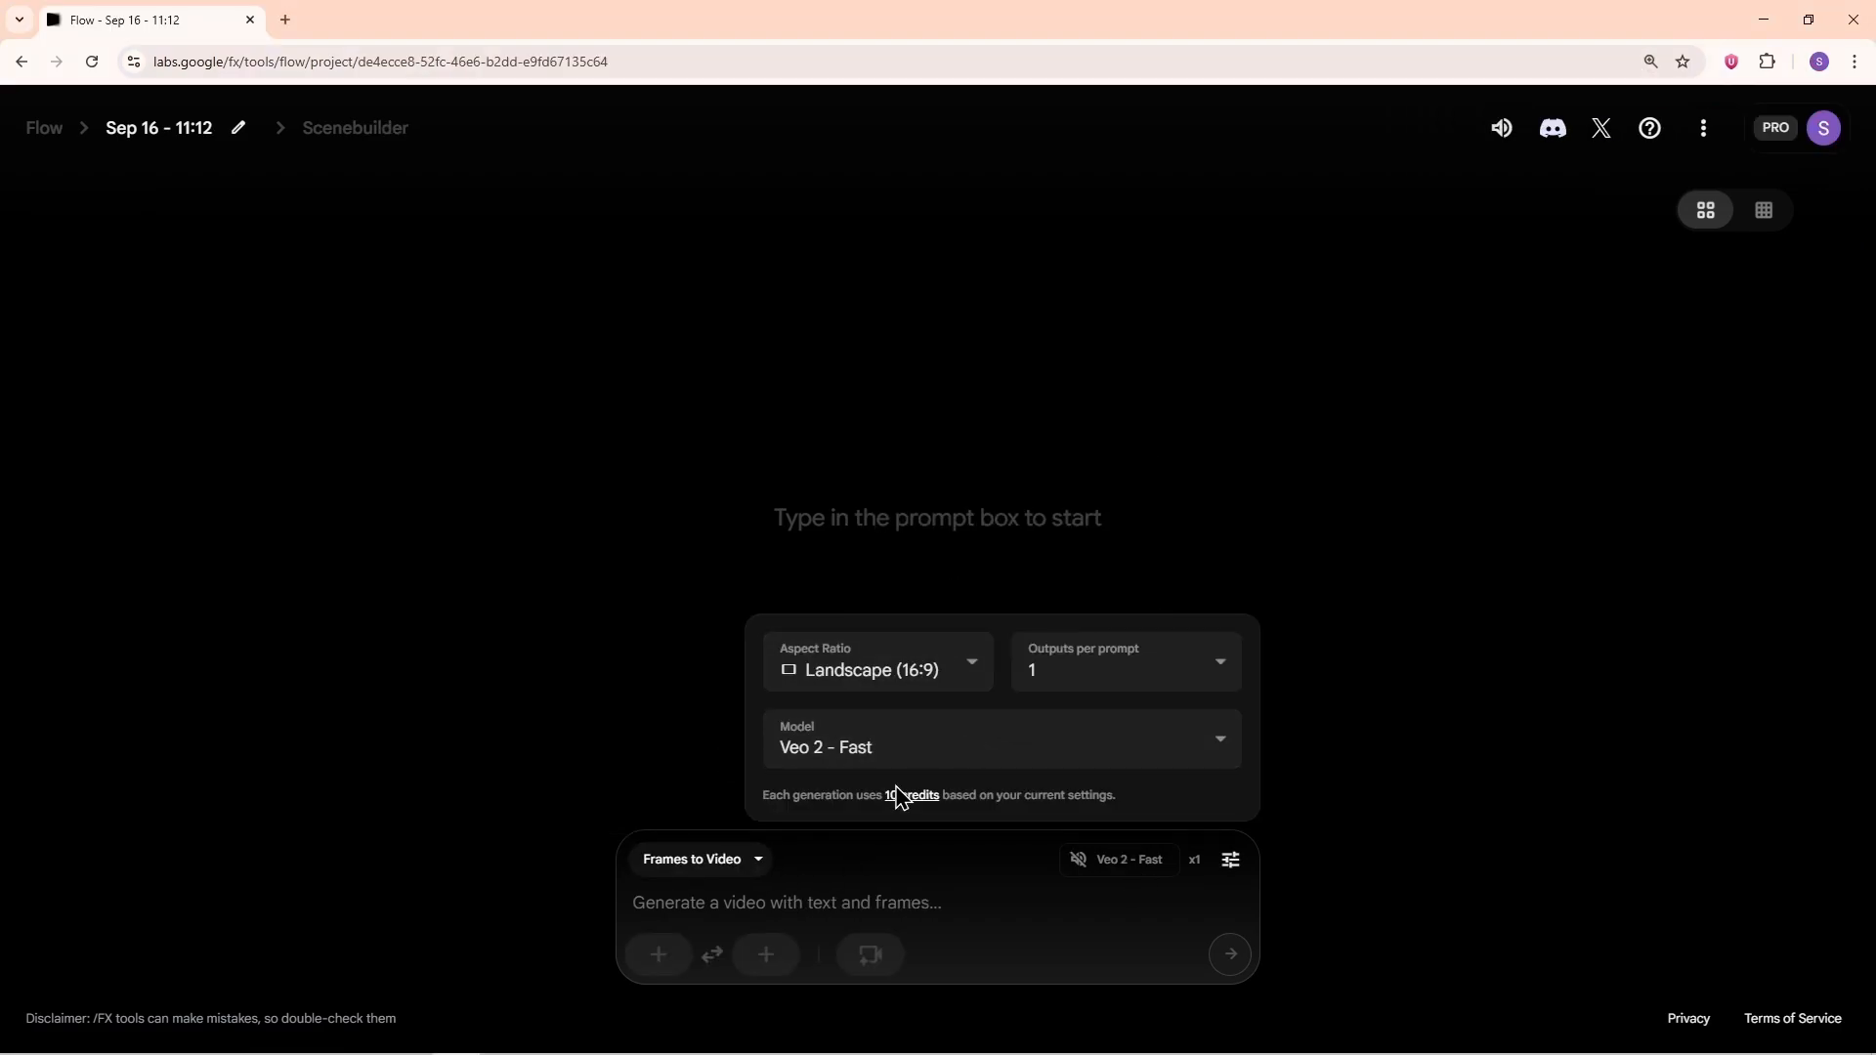
Step: Upload the generated throne room image from Downloads as the video's first frame and accept the crop
{"action": "left_click", "coordinate": [657, 955]}
{"action": "left_click", "coordinate": [900, 753]}
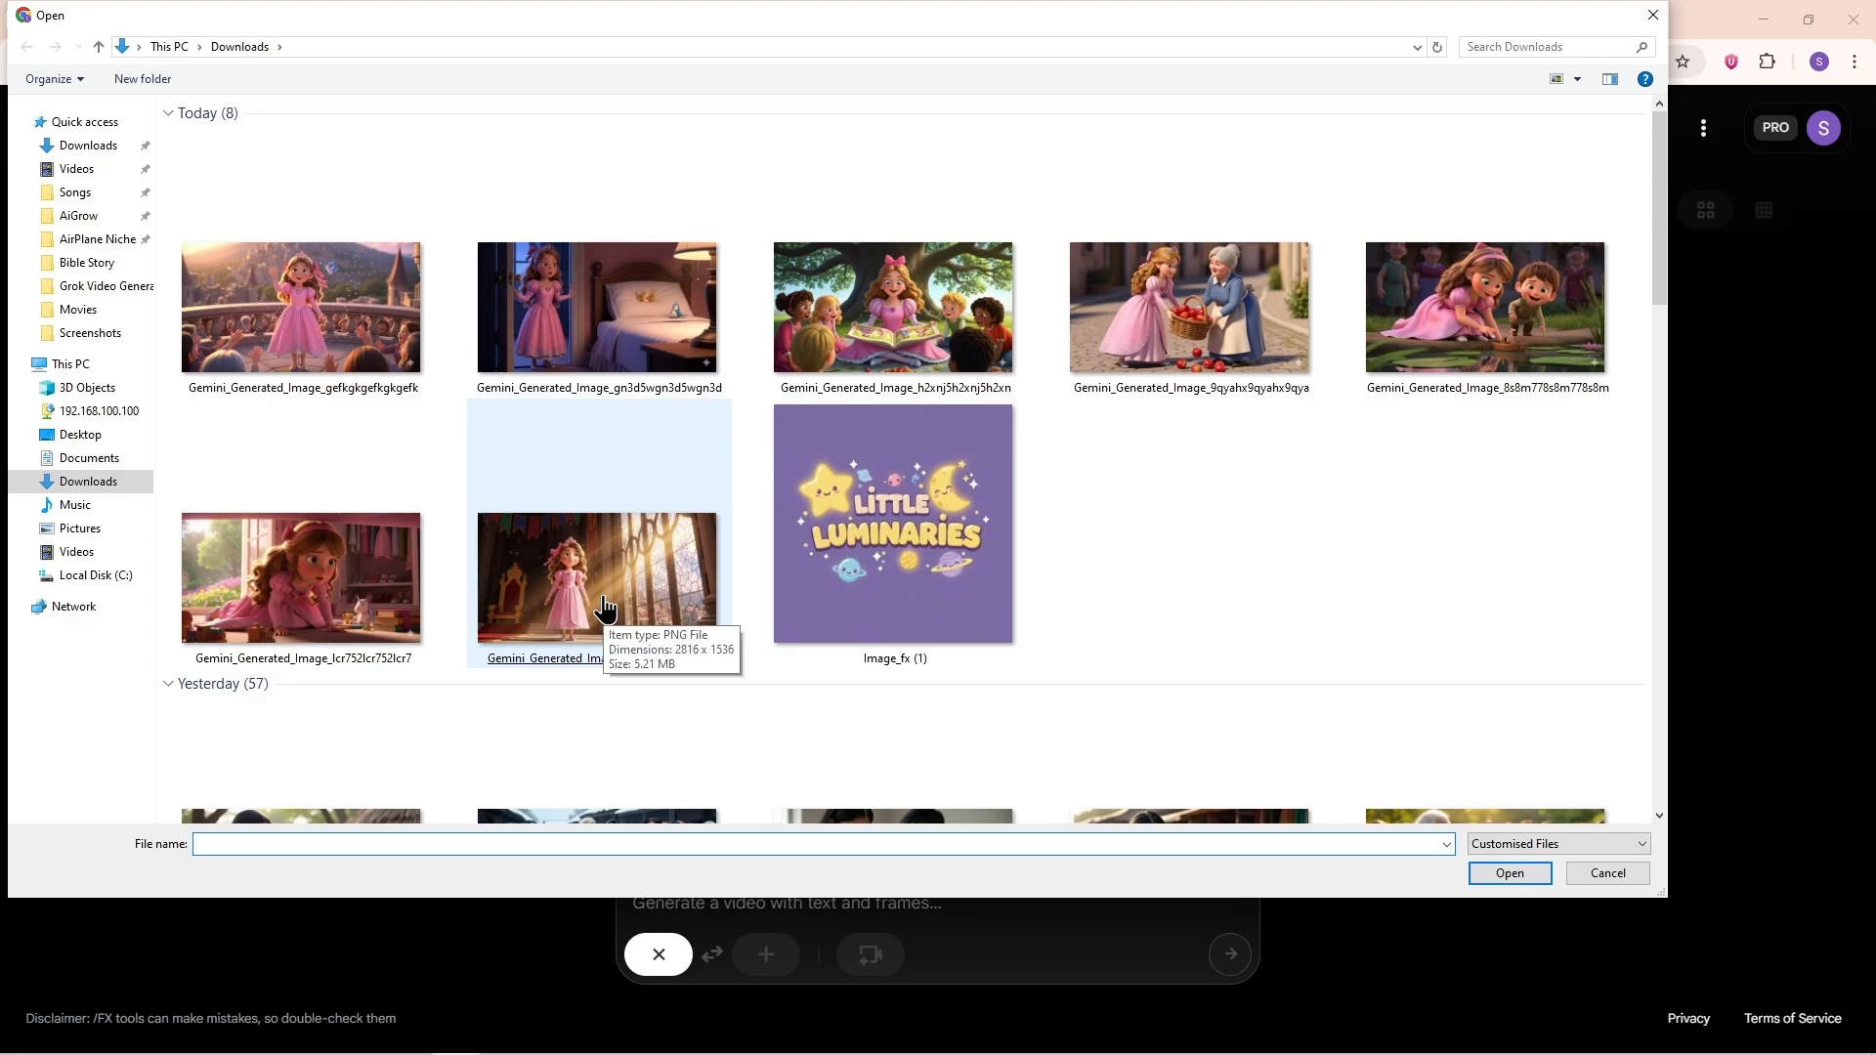
{"action": "double_click", "coordinate": [604, 610]}
{"action": "left_click", "coordinate": [1474, 915]}
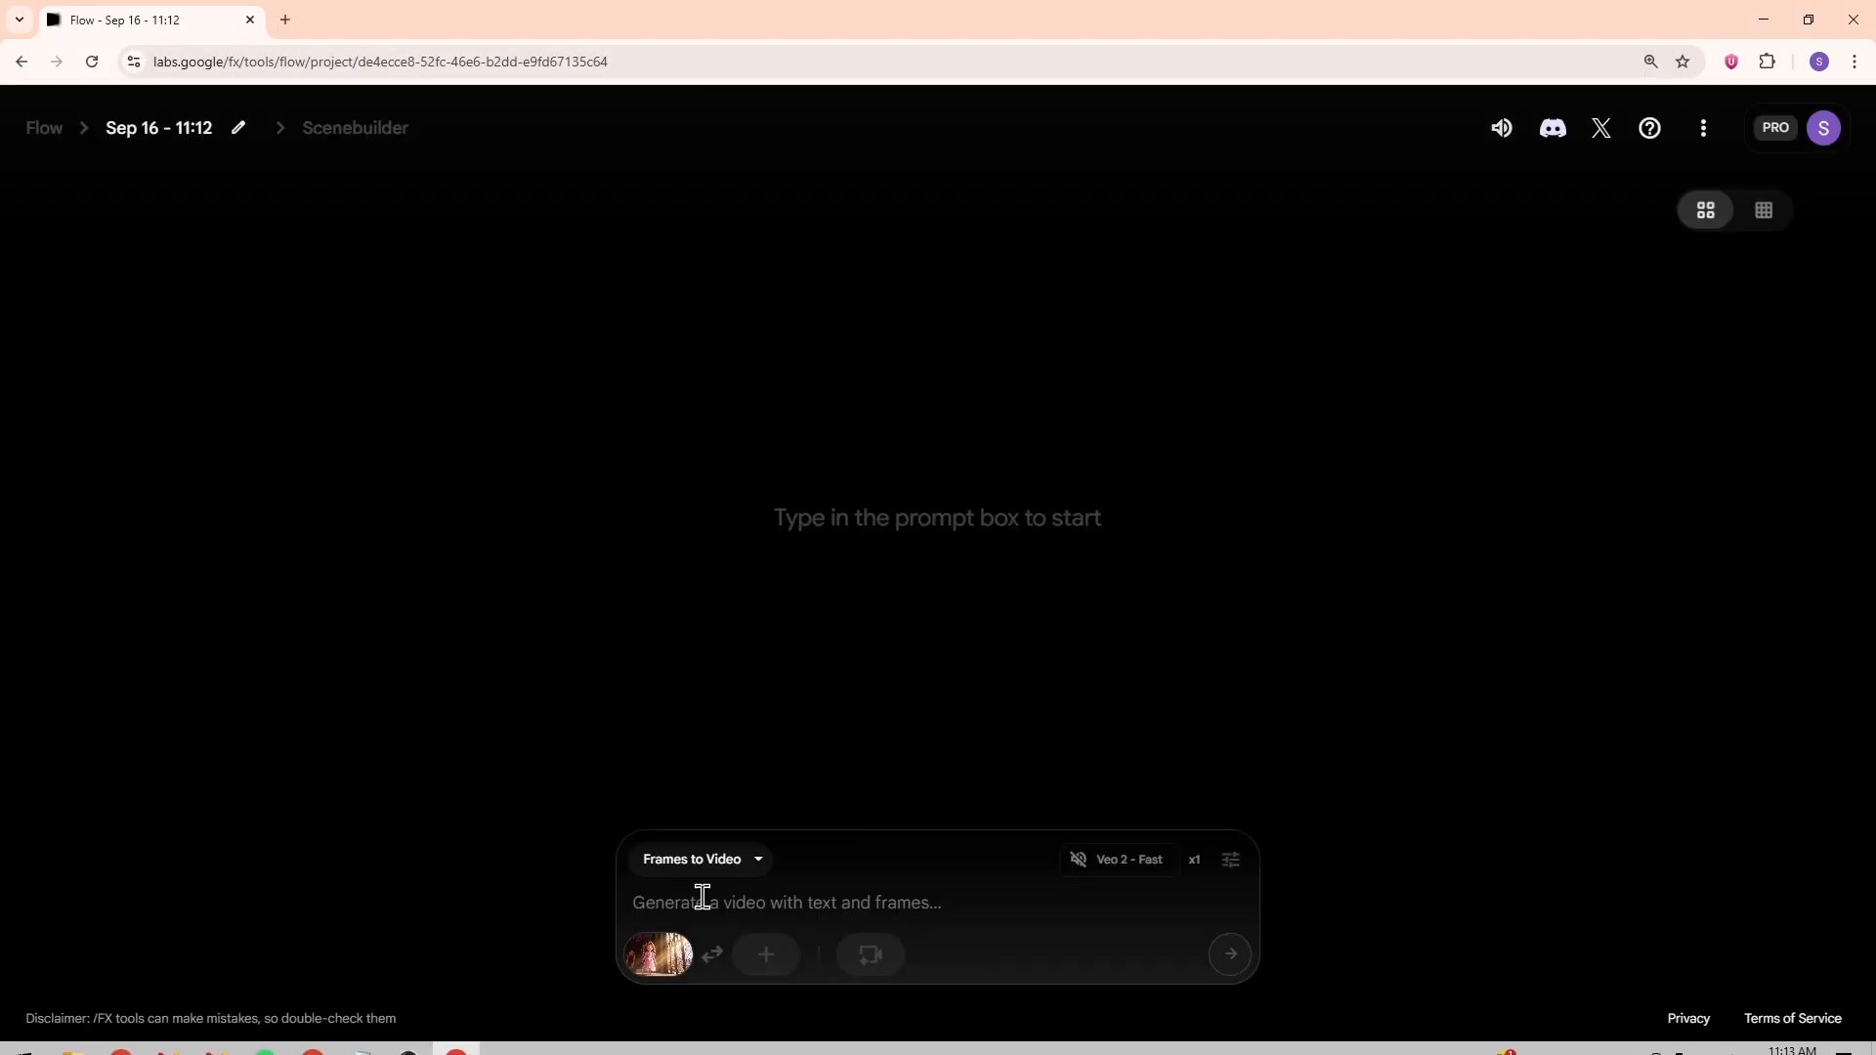
Step: Generate the throne room video with the pasted "Slow dolly-in toward Lila" prompt, then preview and download the clip
{"action": "left_click", "coordinate": [799, 903]}
{"action": "key", "text": "ctrl+v"}
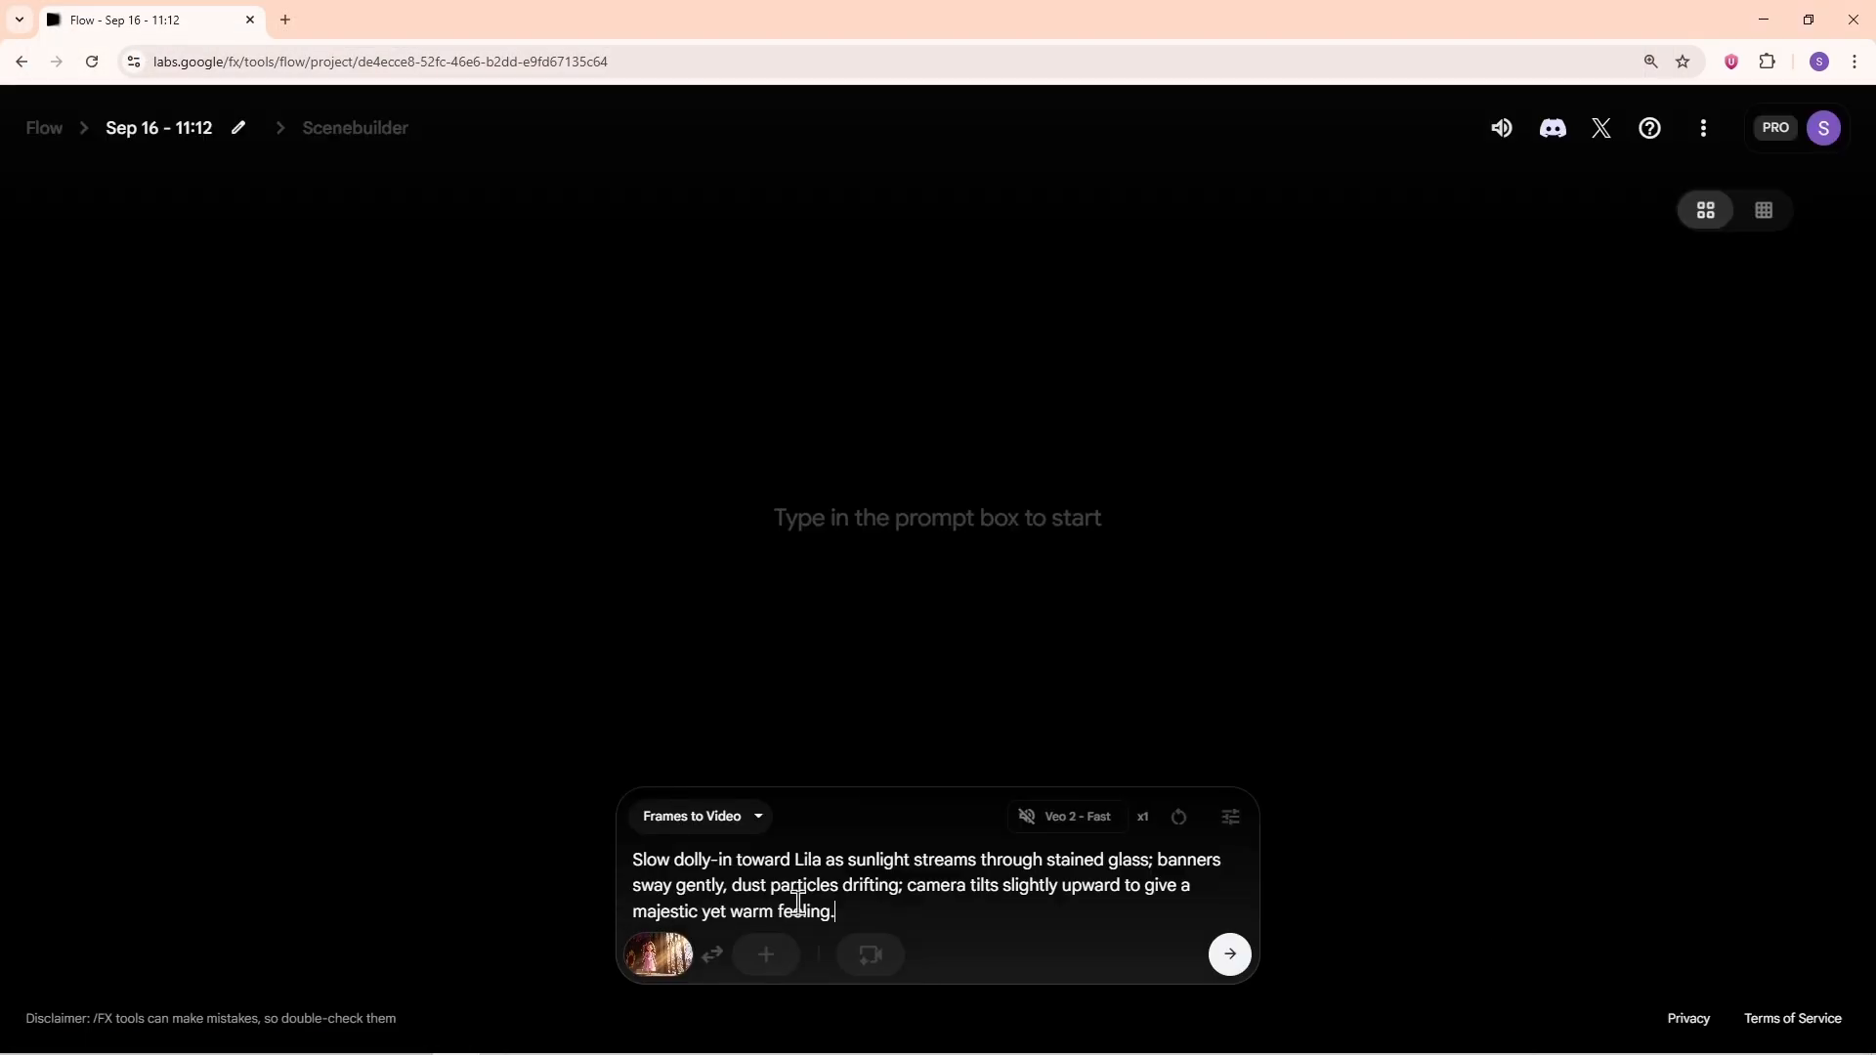
{"action": "left_click", "coordinate": [1228, 954]}
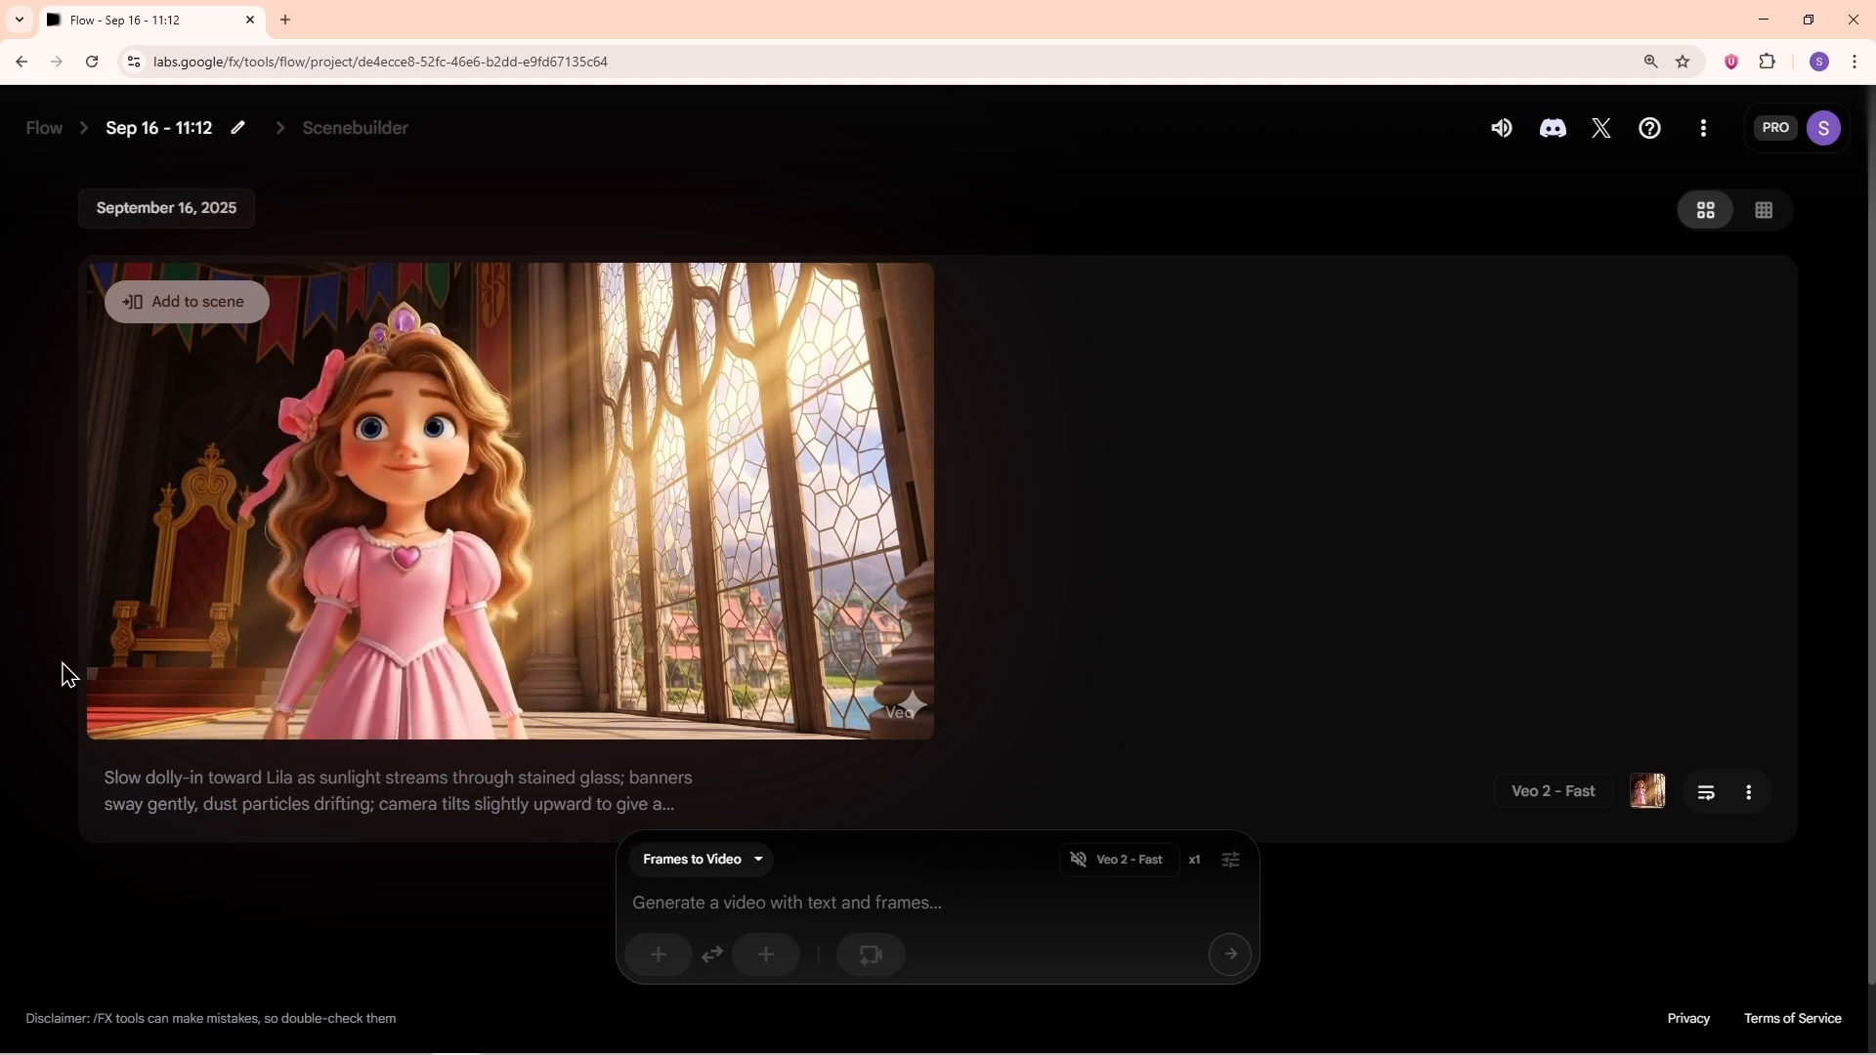
{"action": "left_click", "coordinate": [118, 712]}
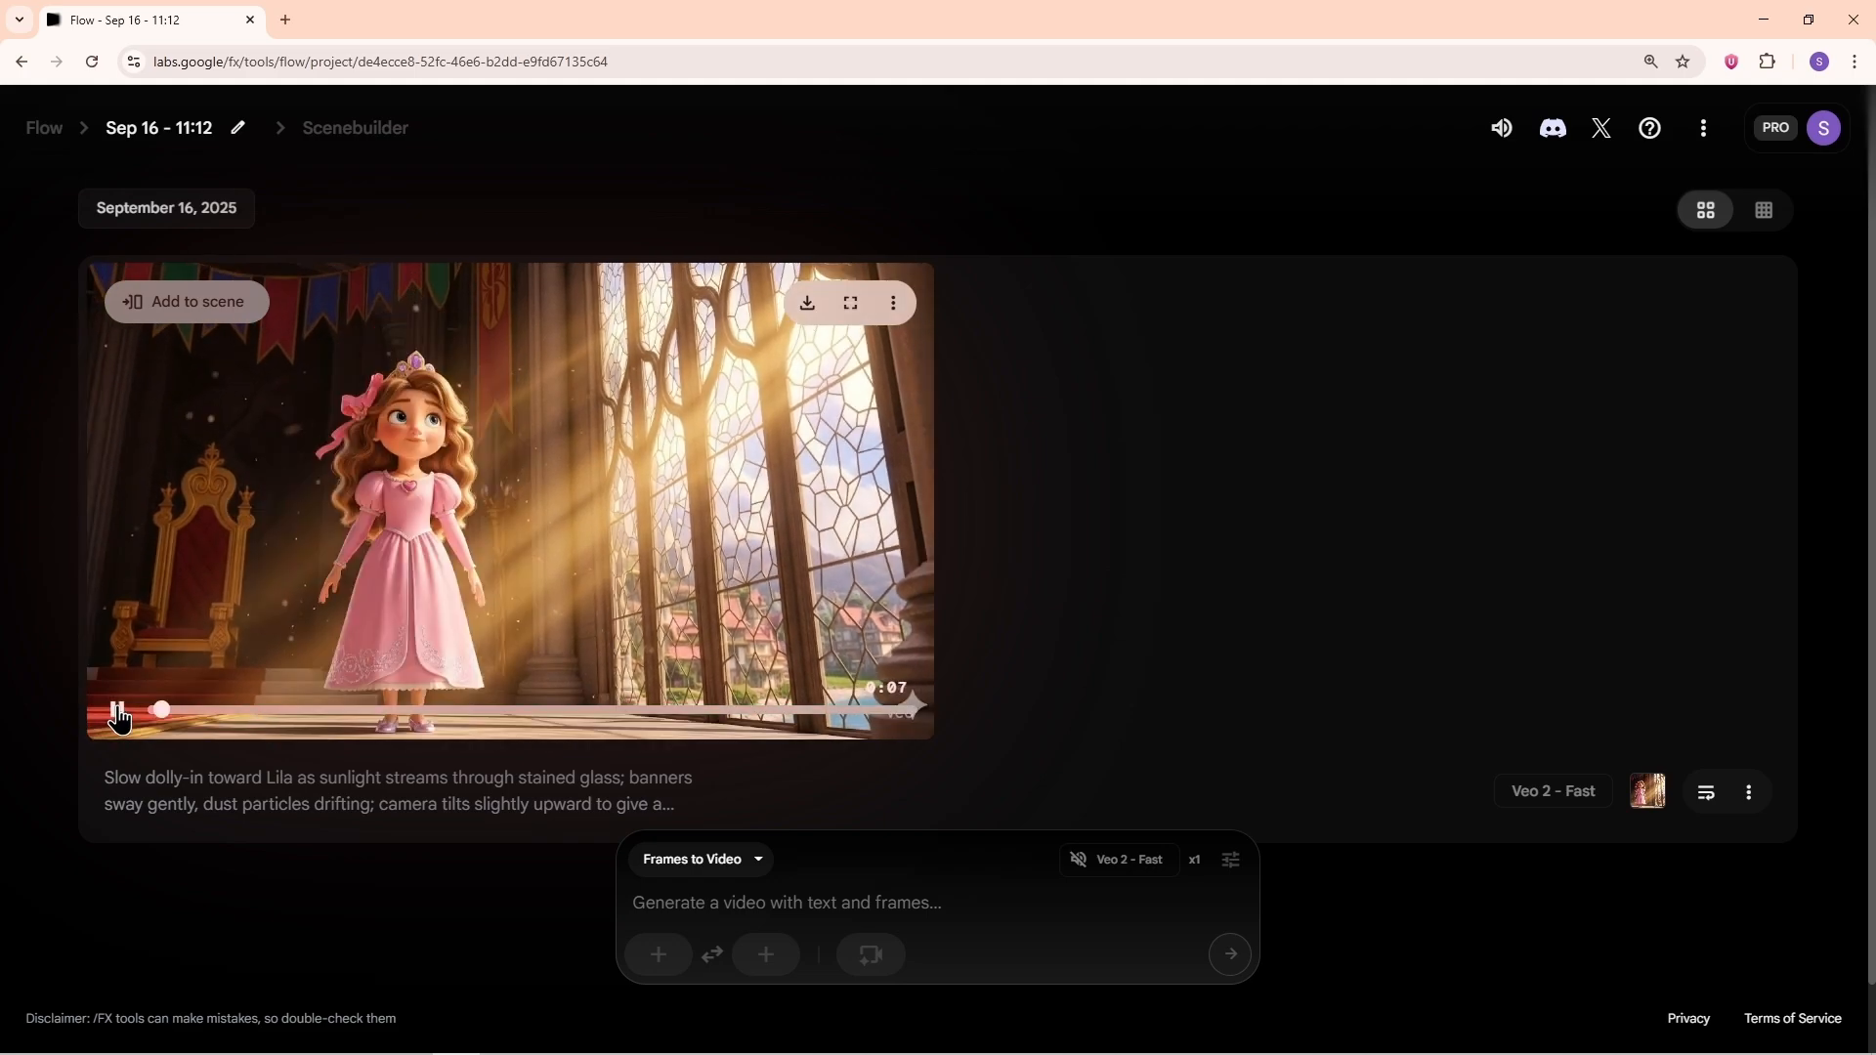
{"action": "left_click", "coordinate": [811, 297]}
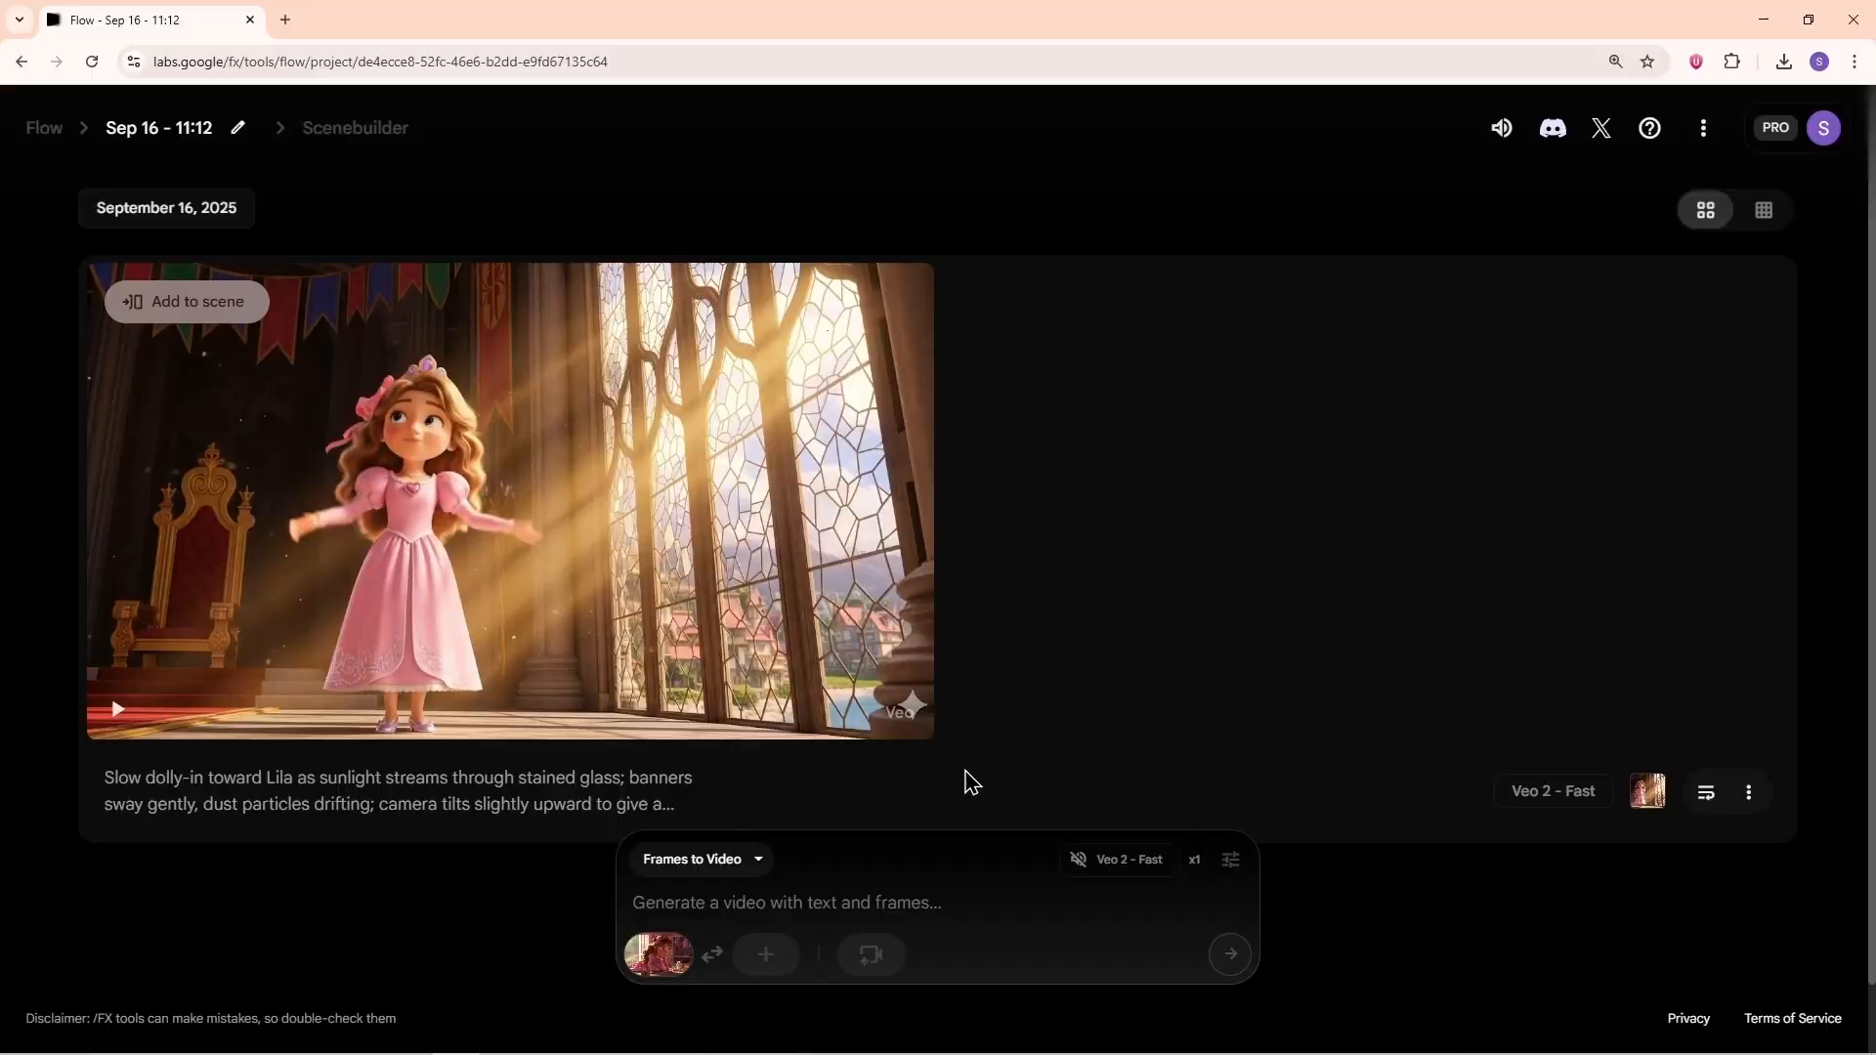
Step: Paste the next scene's animation prompt for the newly added frame of Lila and generate its video
{"action": "type", "text": "Camera pans slowly left-to-right as Lila peers under the bed, then tilts downward to follow her movement; curtains flutter lightly from a morning breeze; soft rack focus between Lila’s worried face and the empty crown stand."}
{"action": "left_click", "coordinate": [1230, 954]}
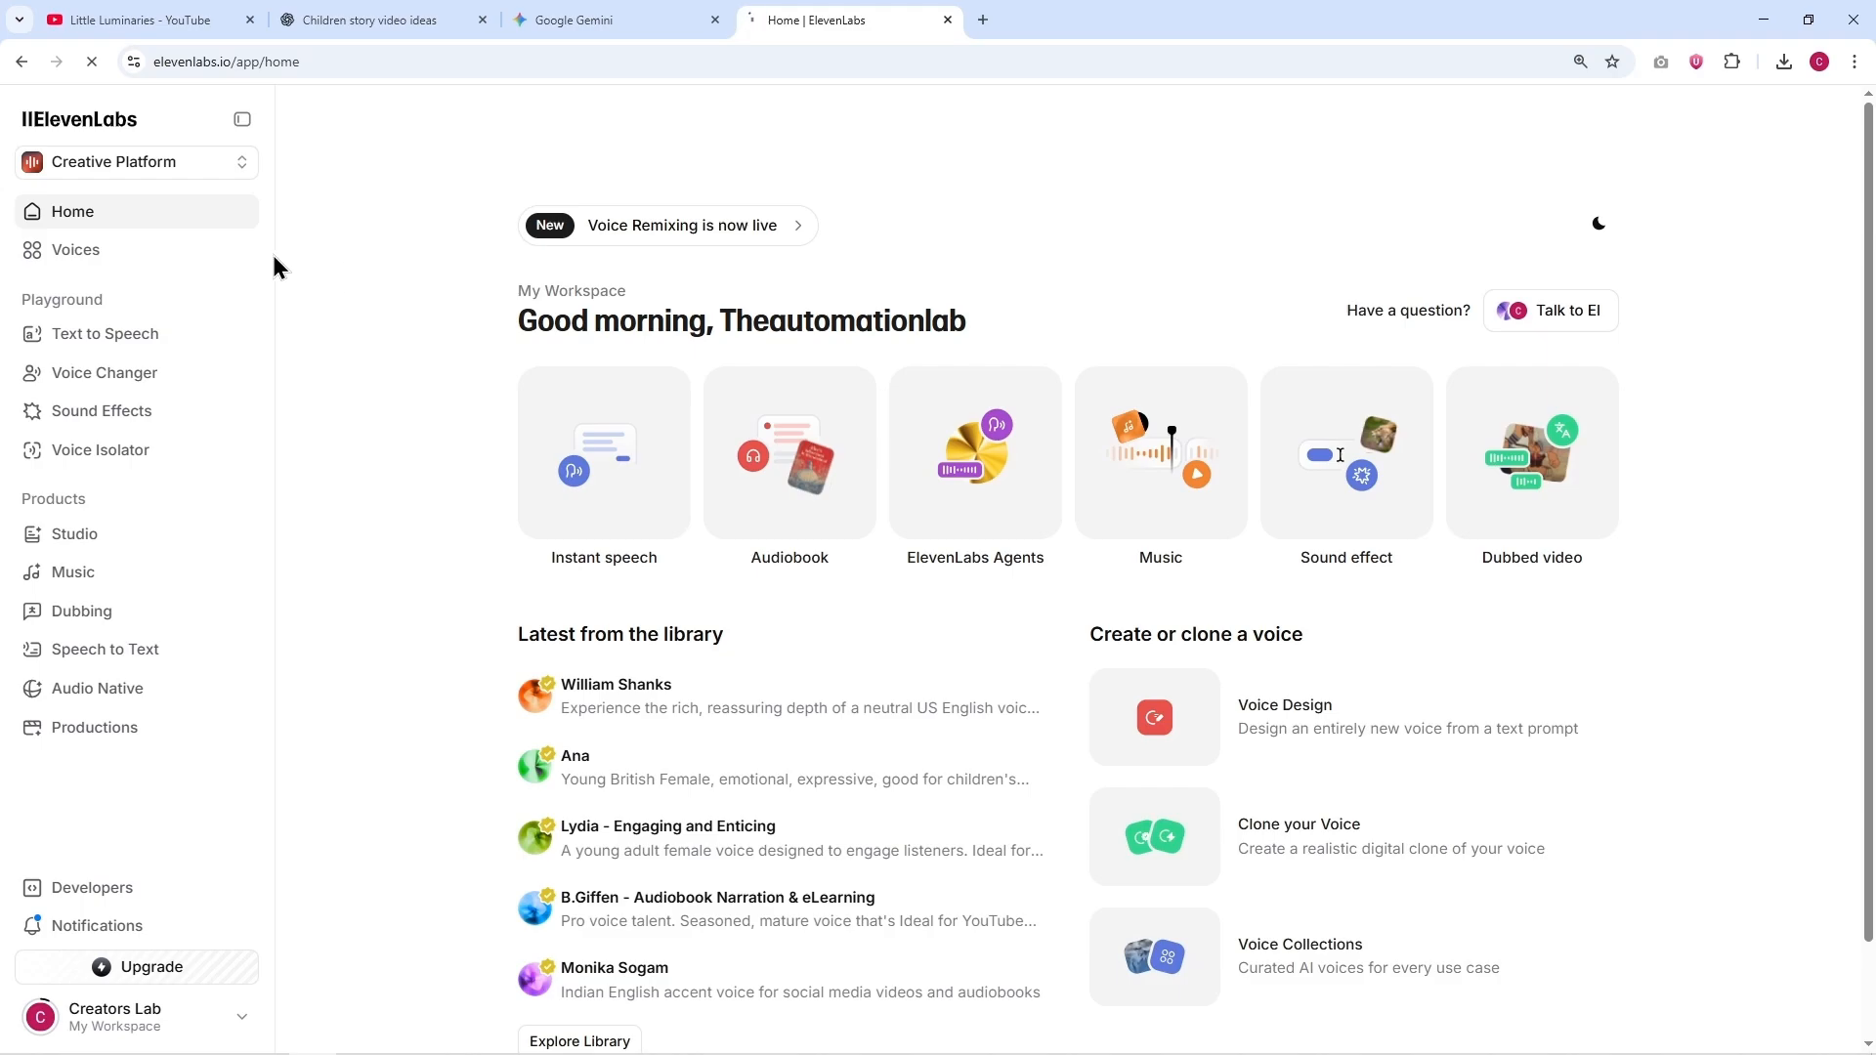
Step: Filter the ElevenLabs voice library by Narrative & Story, English and American accent, and preview the Milo - Calm, Soothing, Meditative voice
{"action": "left_click", "coordinate": [92, 253]}
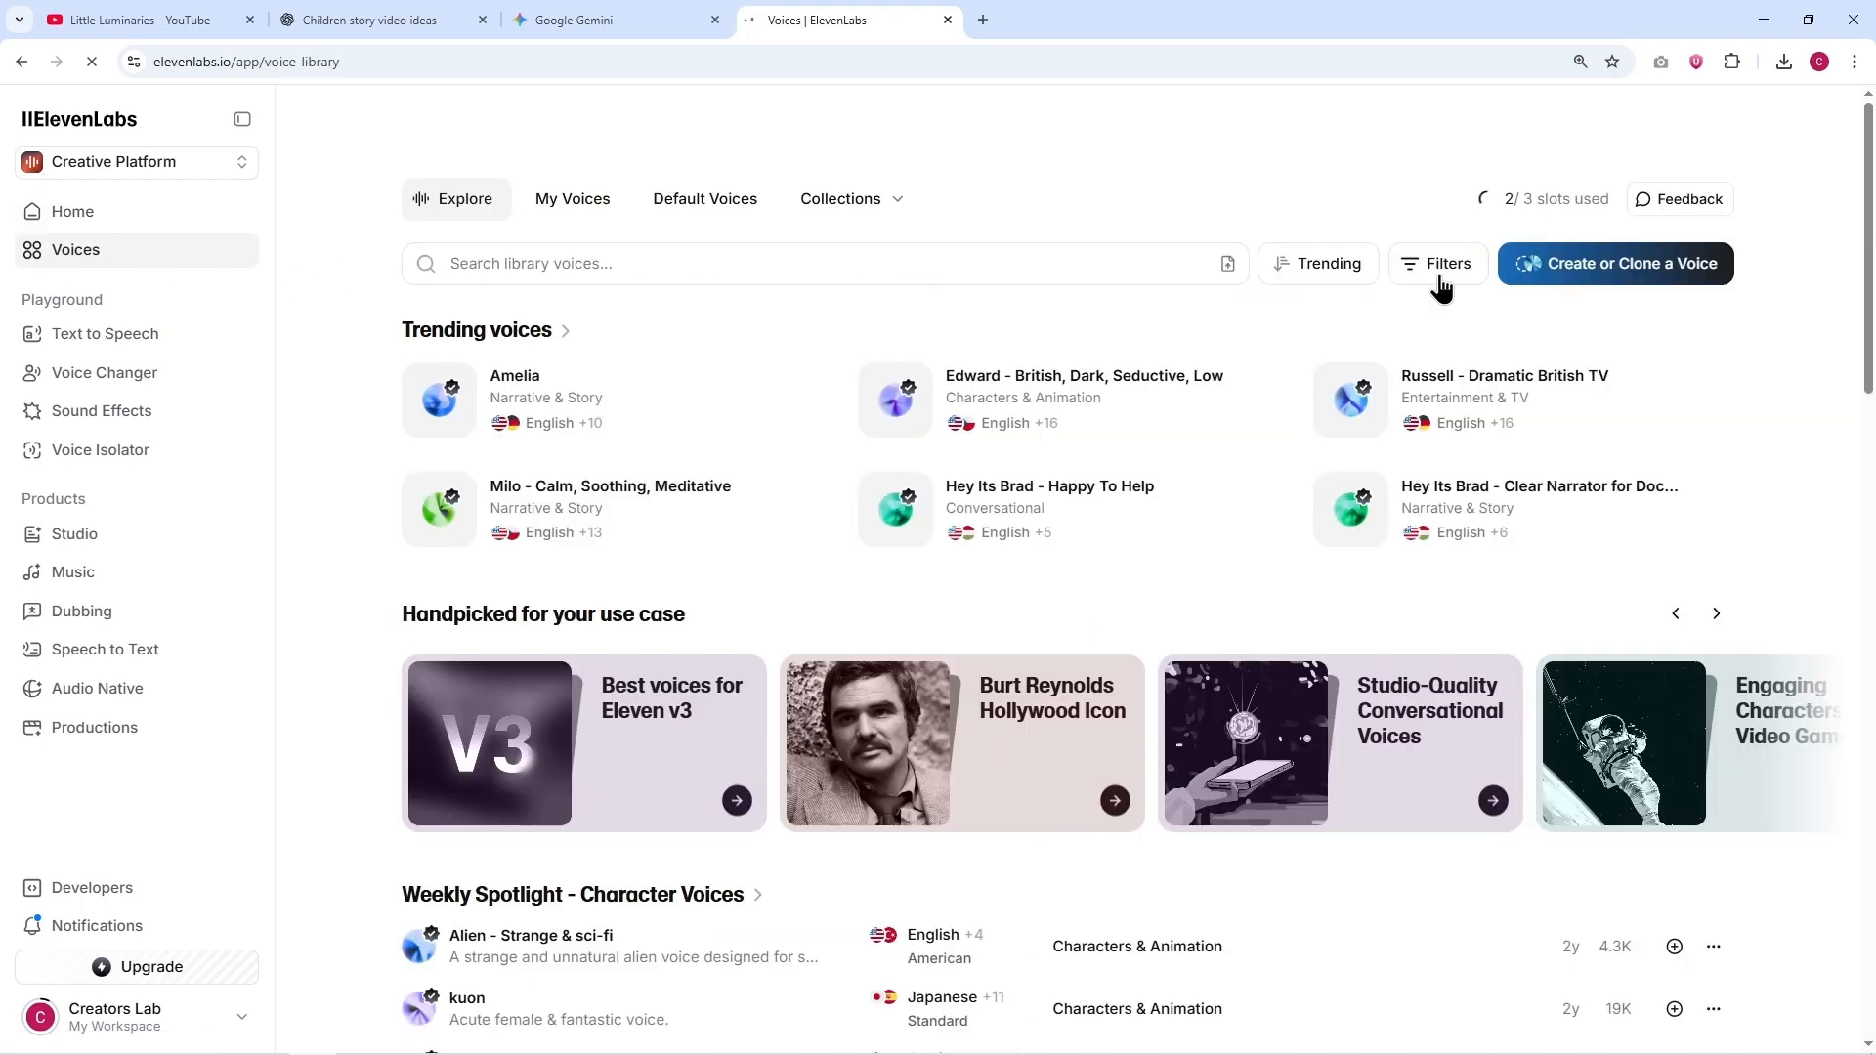
{"action": "left_click", "coordinate": [1442, 268]}
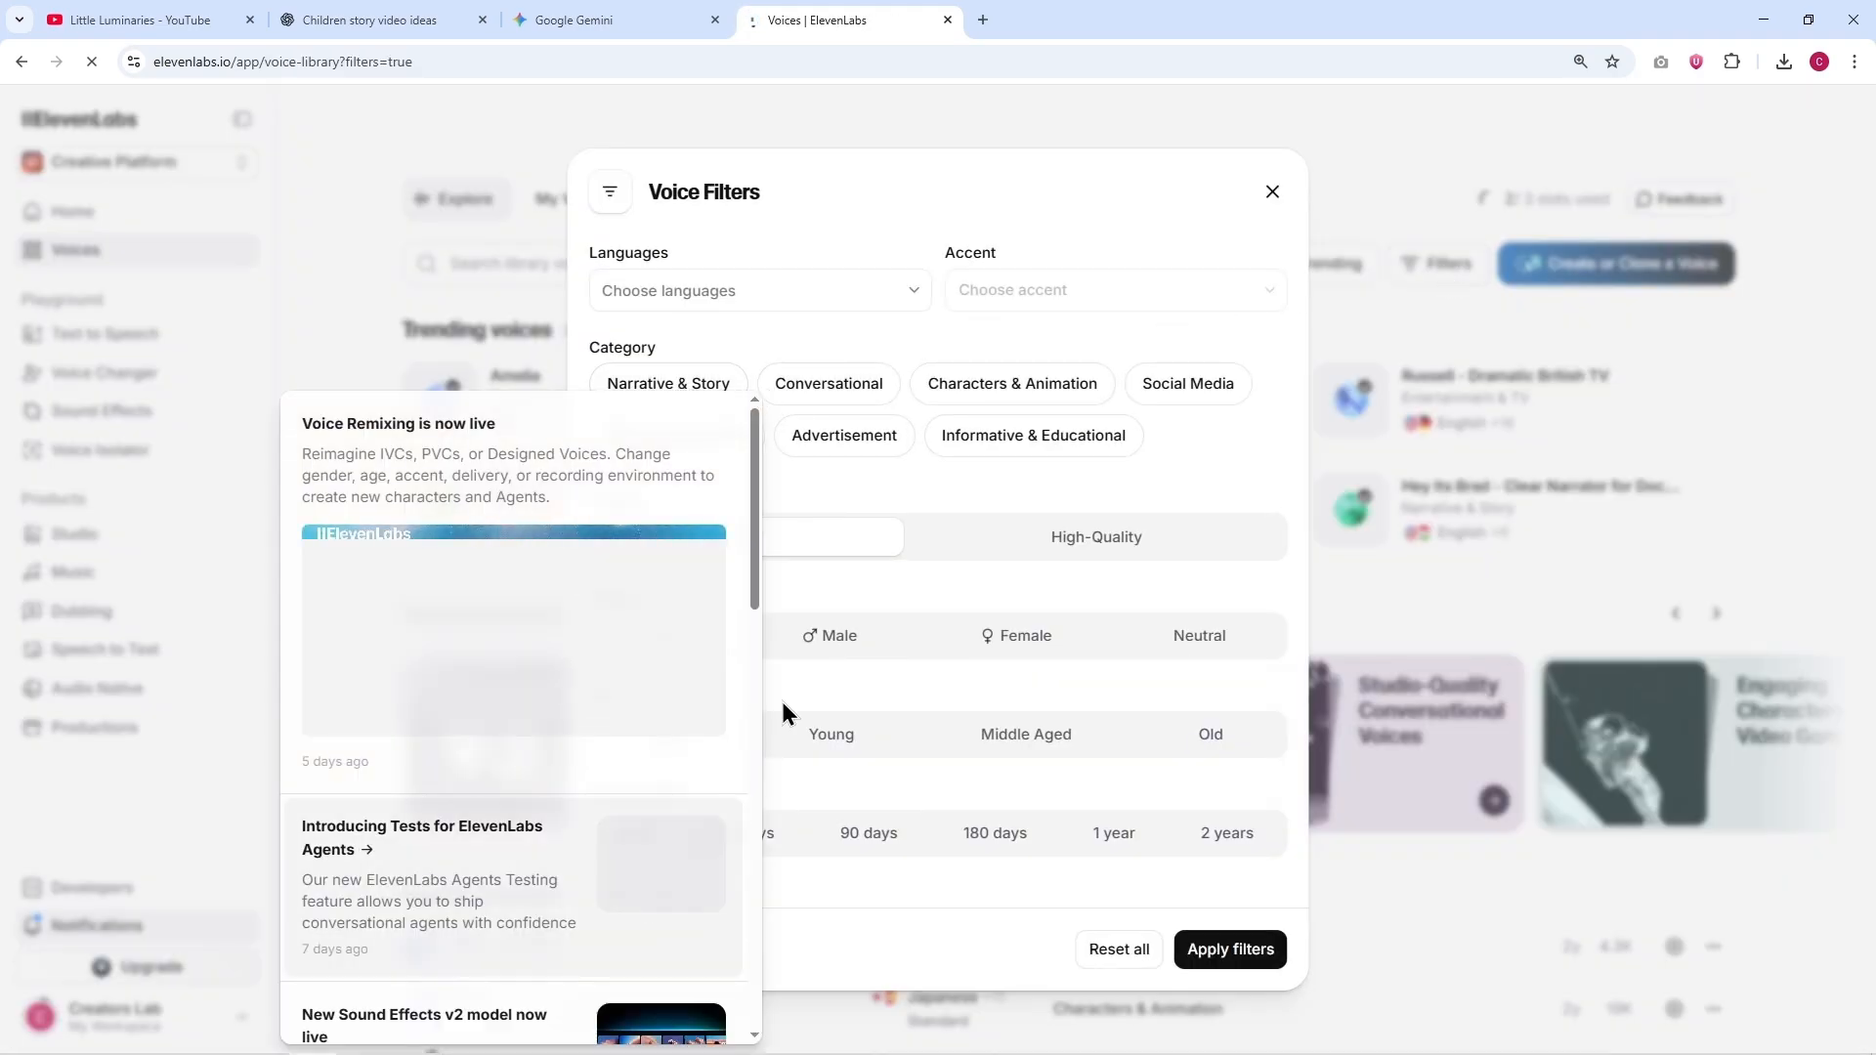
{"action": "left_click", "coordinate": [852, 293]}
{"action": "scroll", "coordinate": [728, 576], "scroll_direction": "down", "scroll_amount": 3}
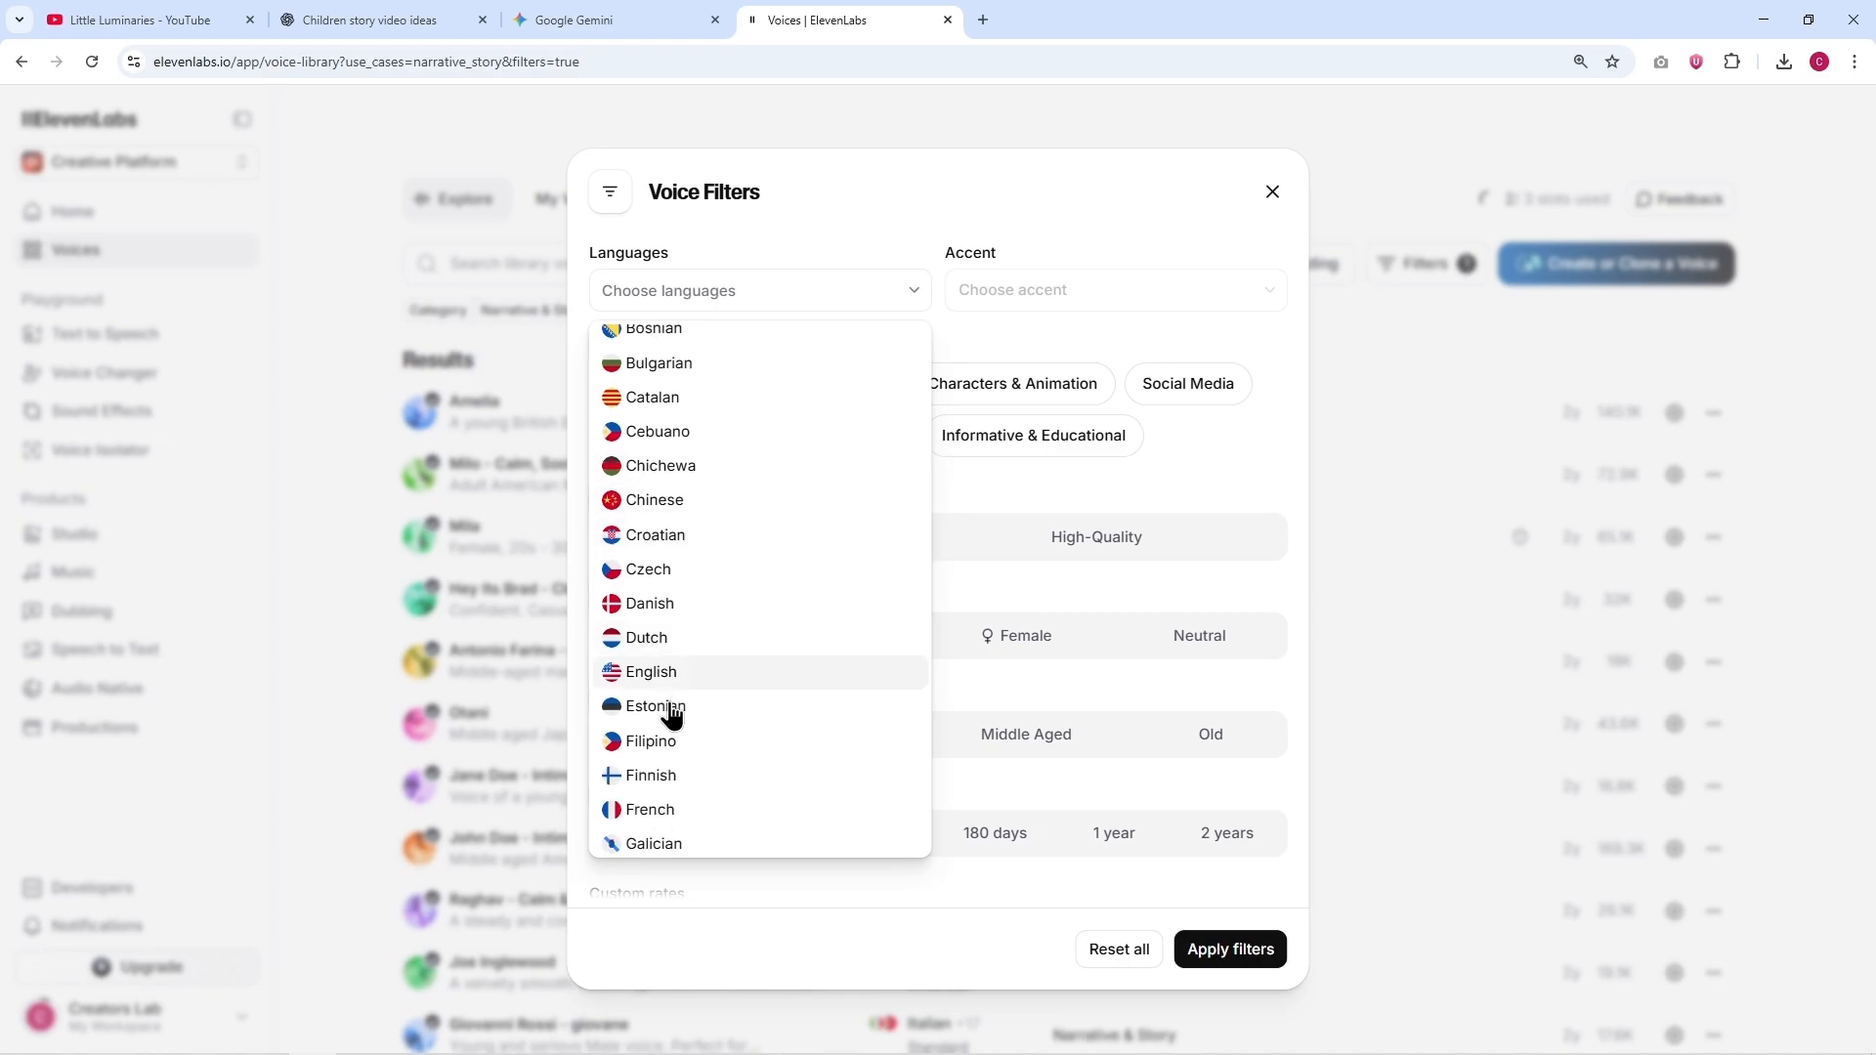
{"action": "left_click", "coordinate": [670, 687]}
{"action": "left_click", "coordinate": [1042, 295]}
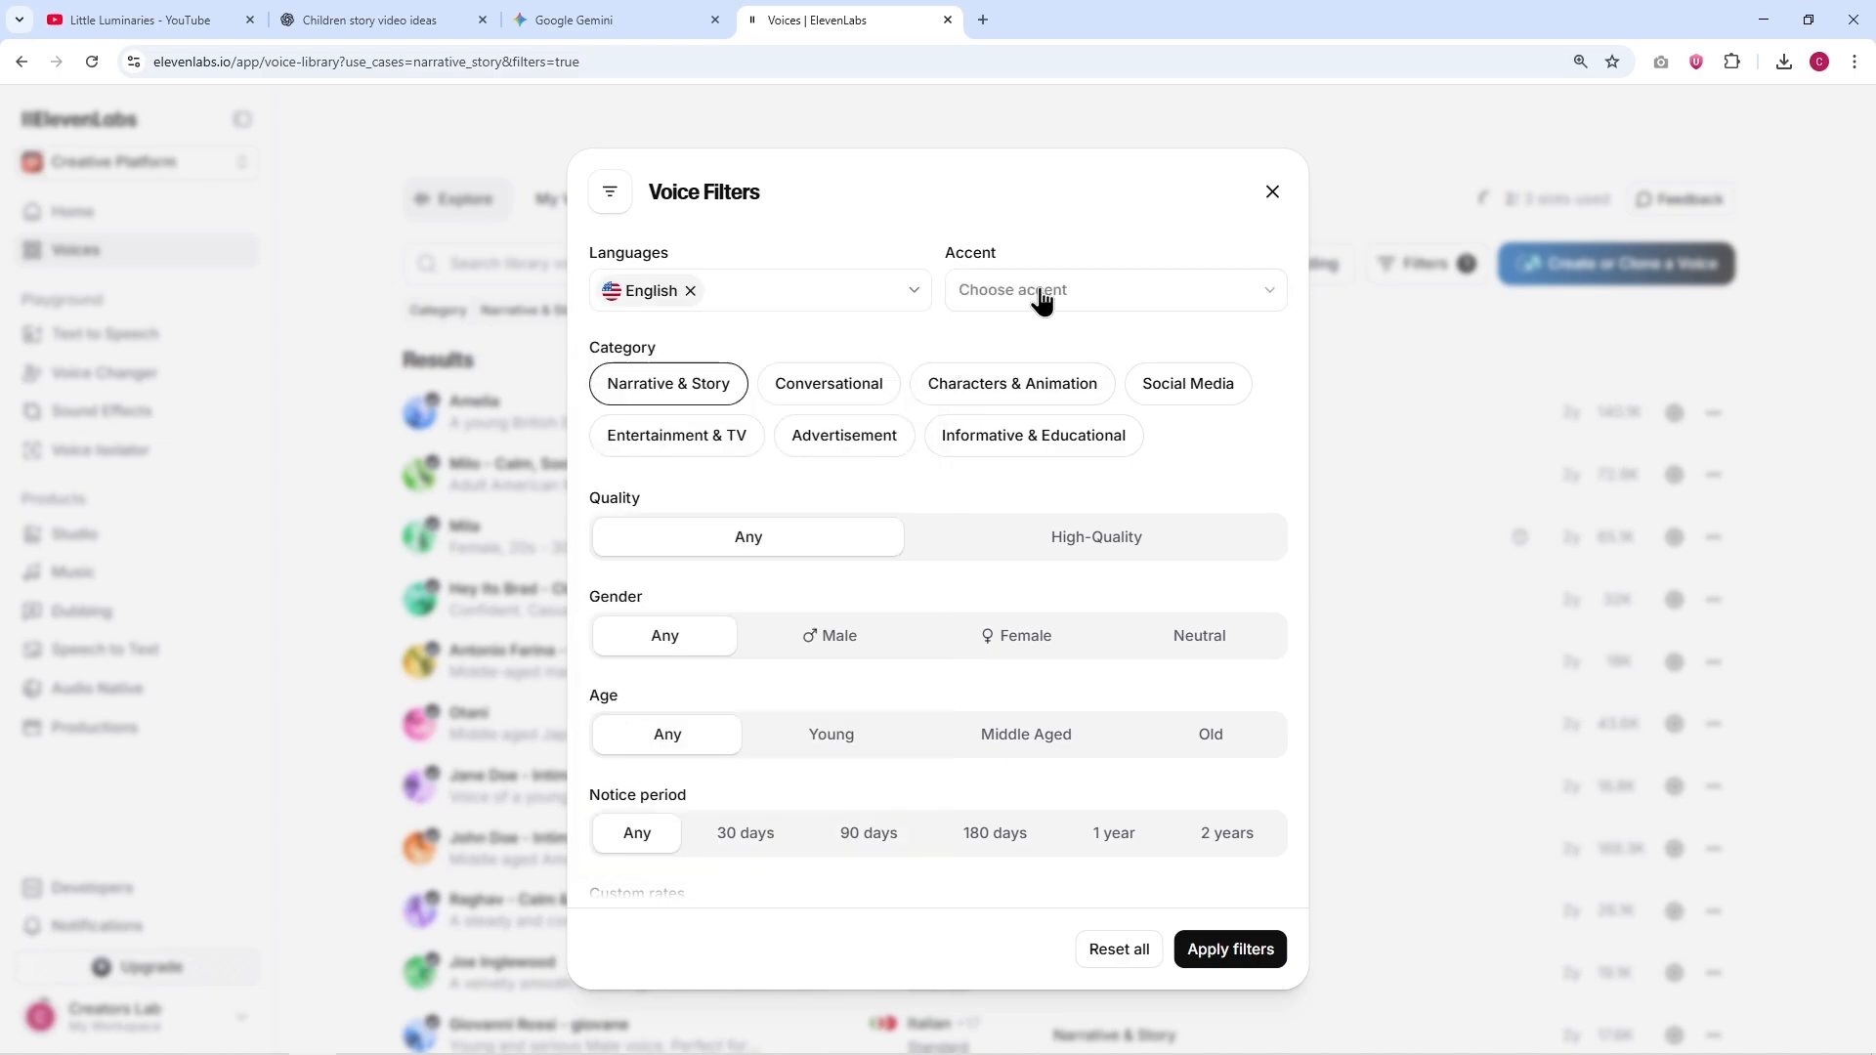
{"action": "left_click", "coordinate": [1042, 295]}
{"action": "left_click", "coordinate": [1016, 411]}
{"action": "left_click", "coordinate": [1199, 953]}
{"action": "left_click", "coordinate": [423, 415]}
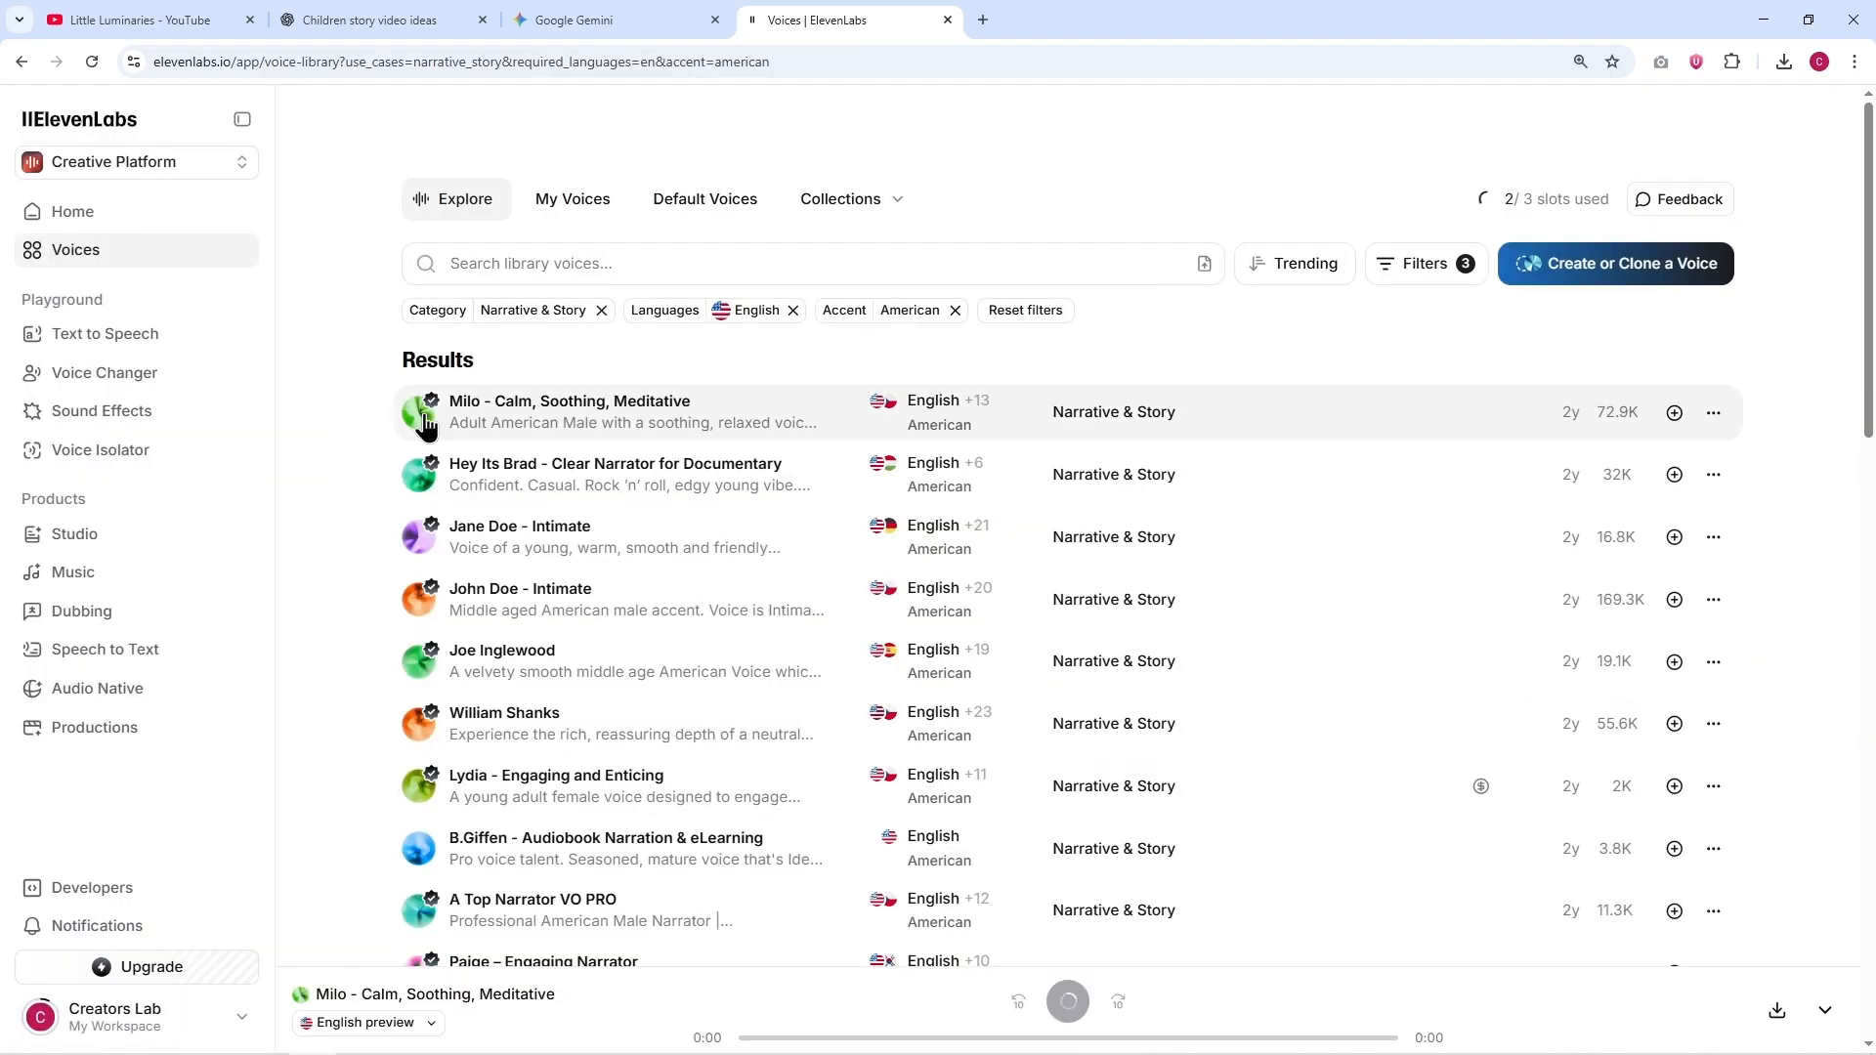
Step: Preview the four narration voices listed directly below Milo in the filtered results
{"action": "left_click", "coordinate": [419, 476]}
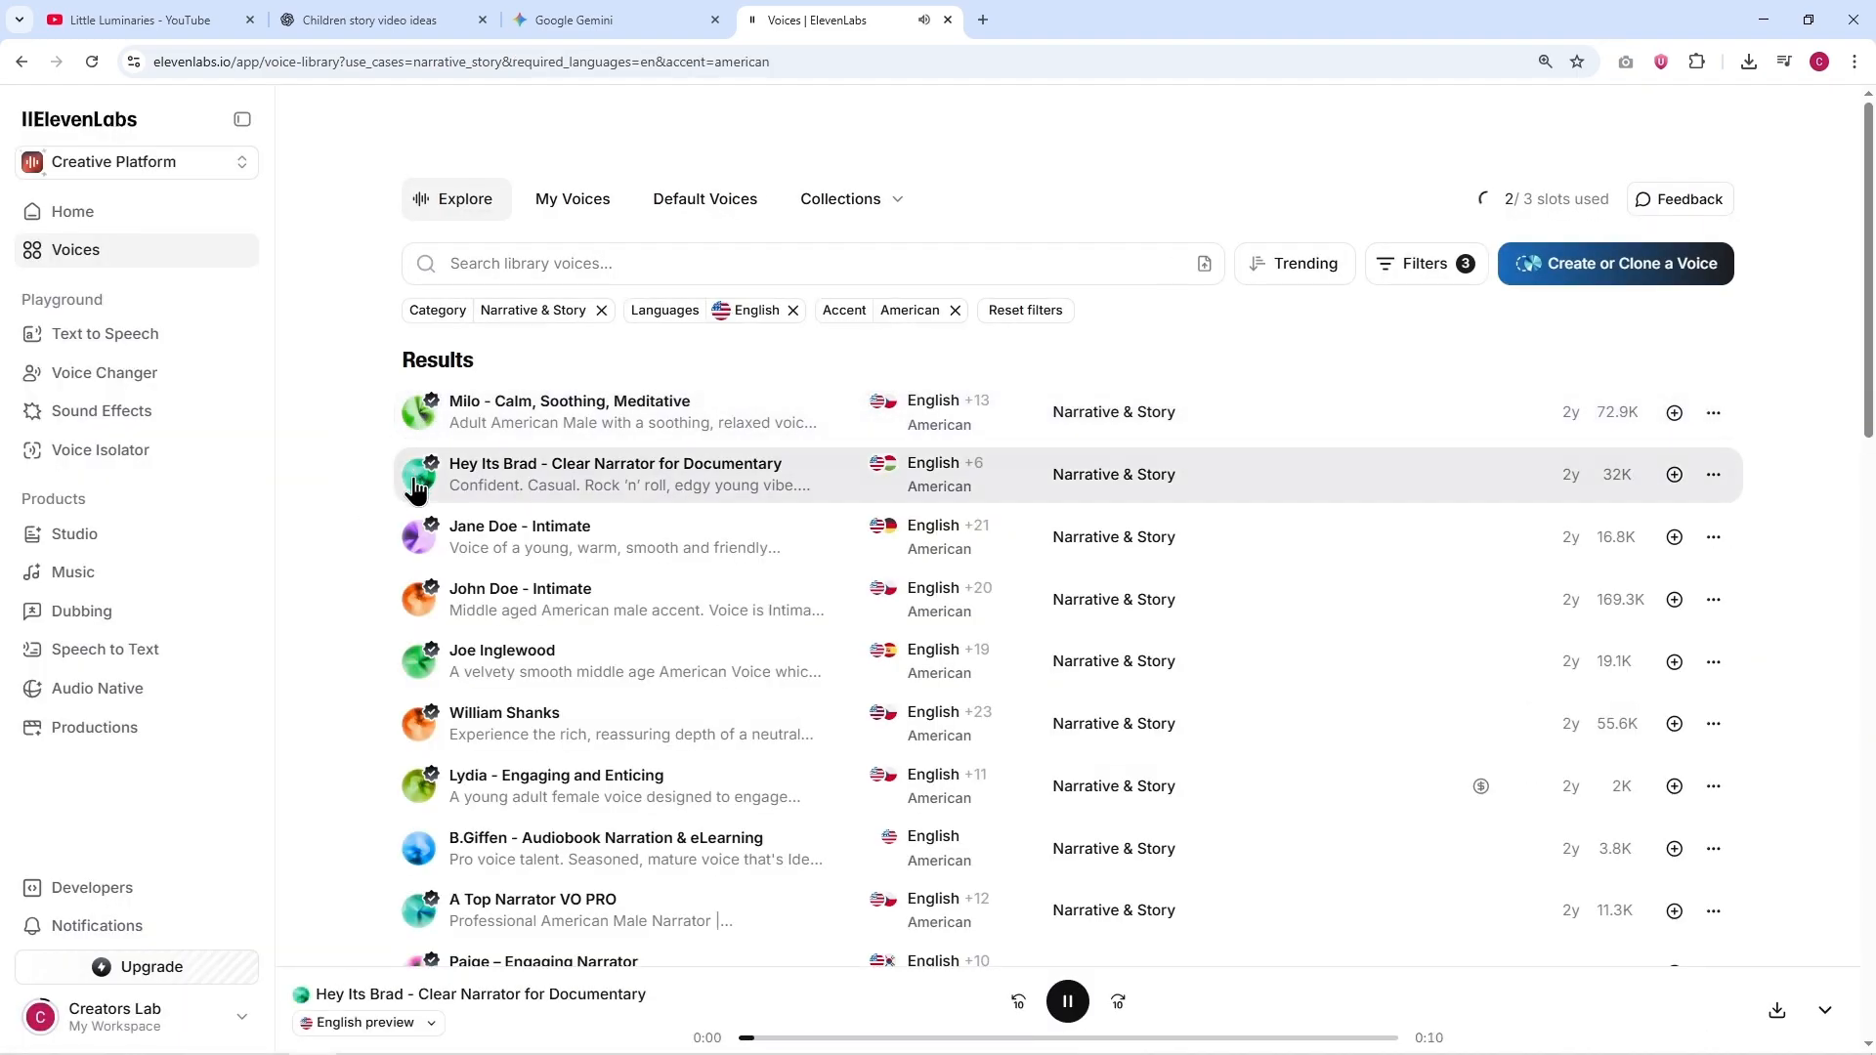
{"action": "left_click", "coordinate": [417, 546]}
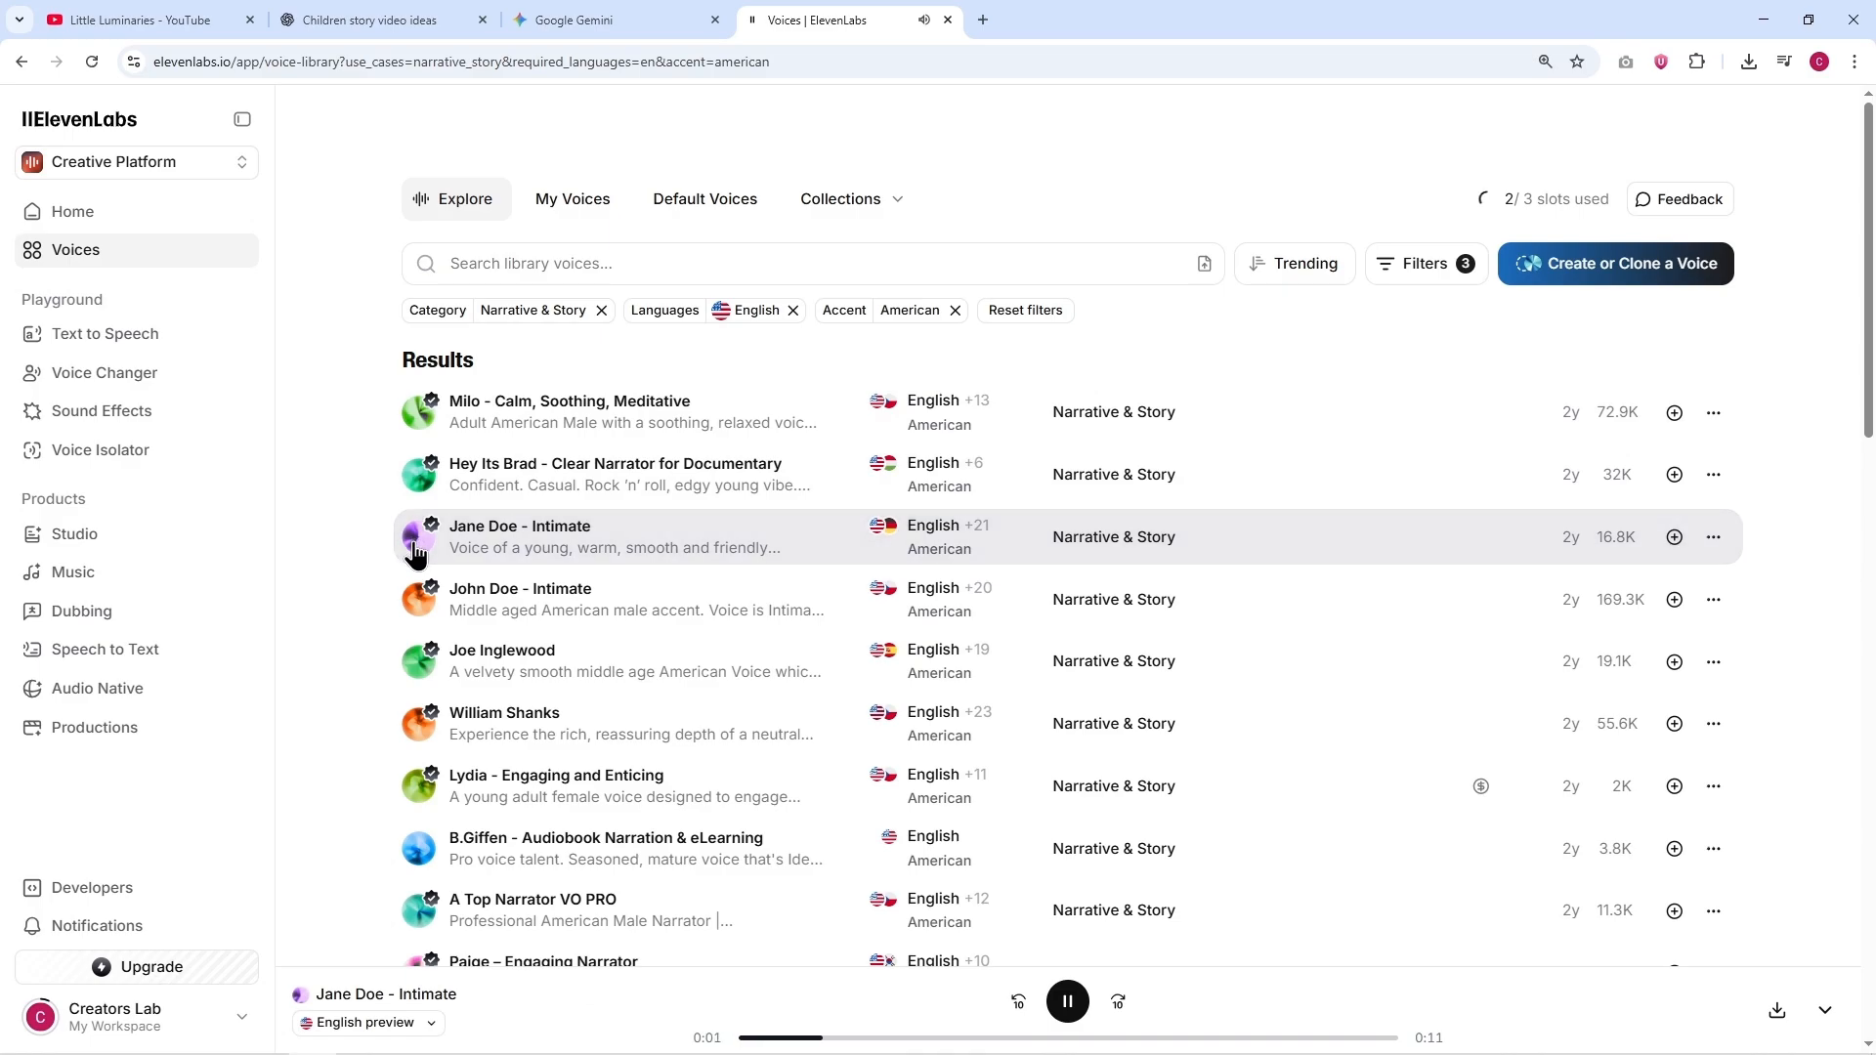
{"action": "left_click", "coordinate": [427, 616]}
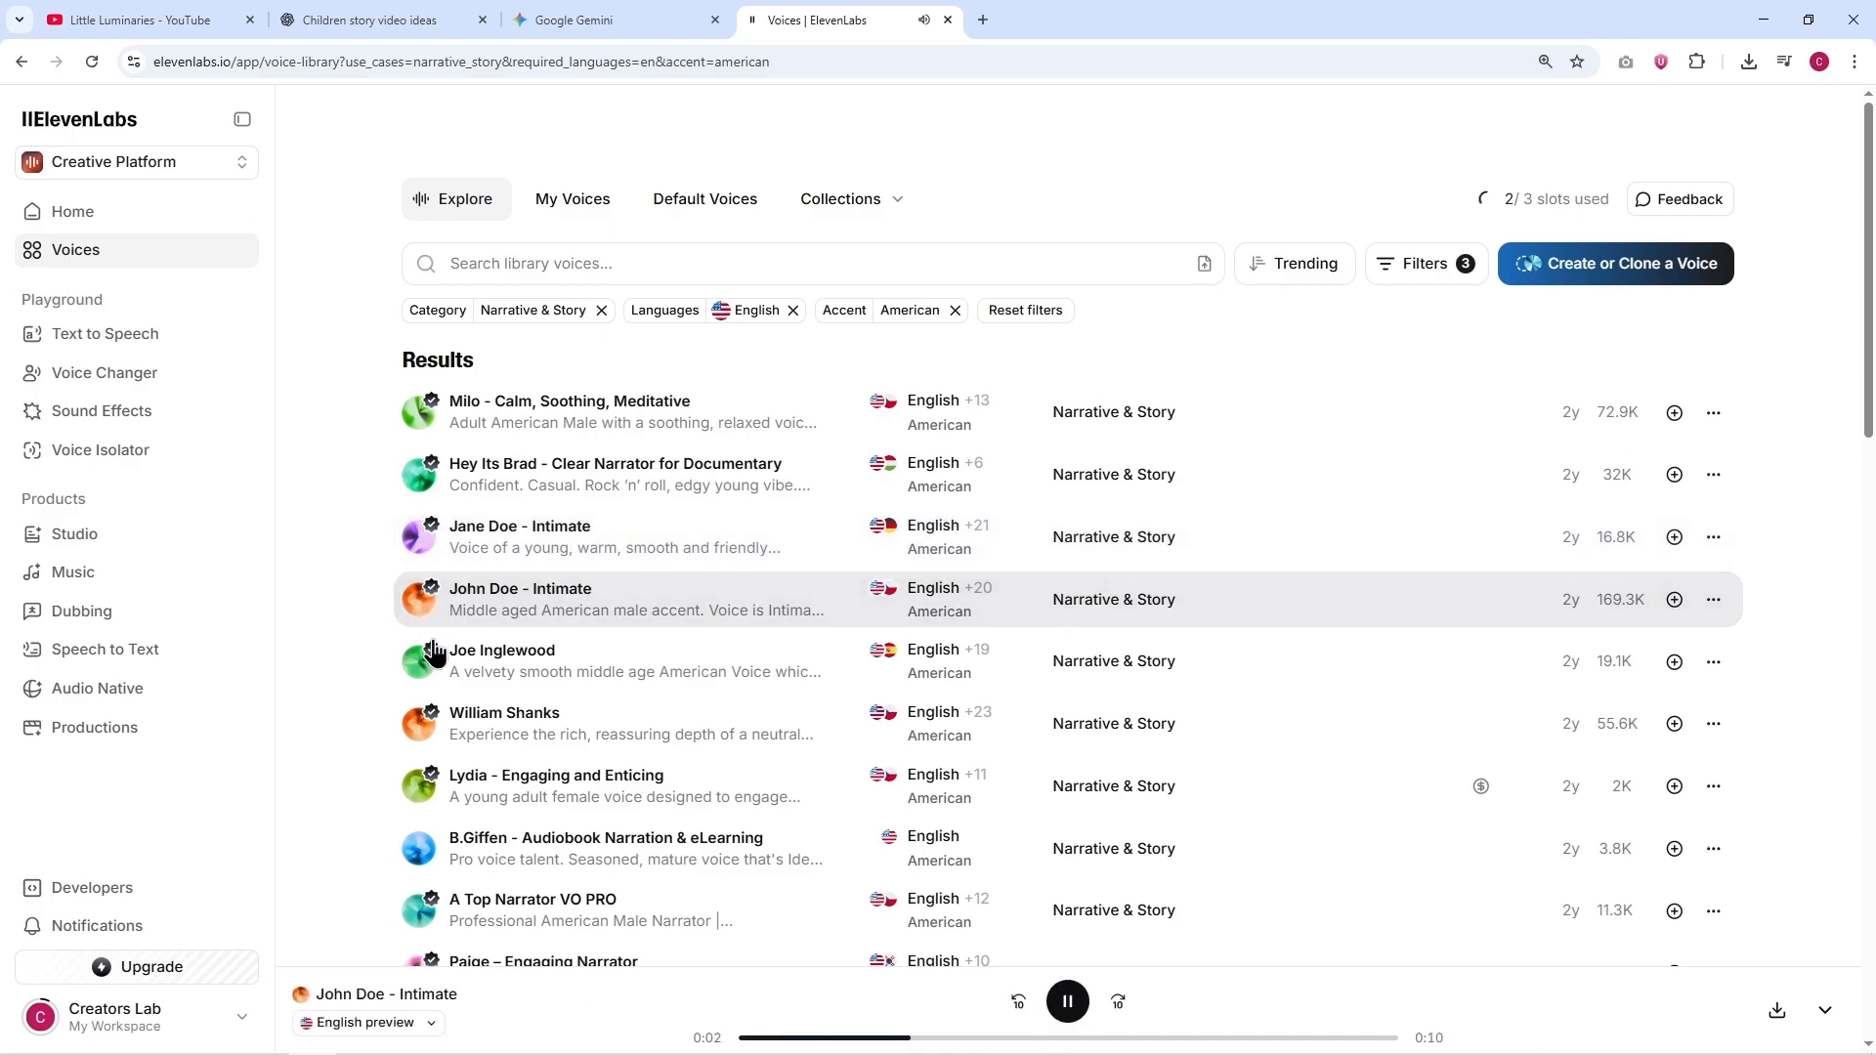
{"action": "left_click", "coordinate": [429, 667]}
Step: Replay the Milo - Calm, Soothing, Meditative voice, add it to My Voices and use it for text to speech
{"action": "left_click", "coordinate": [419, 412]}
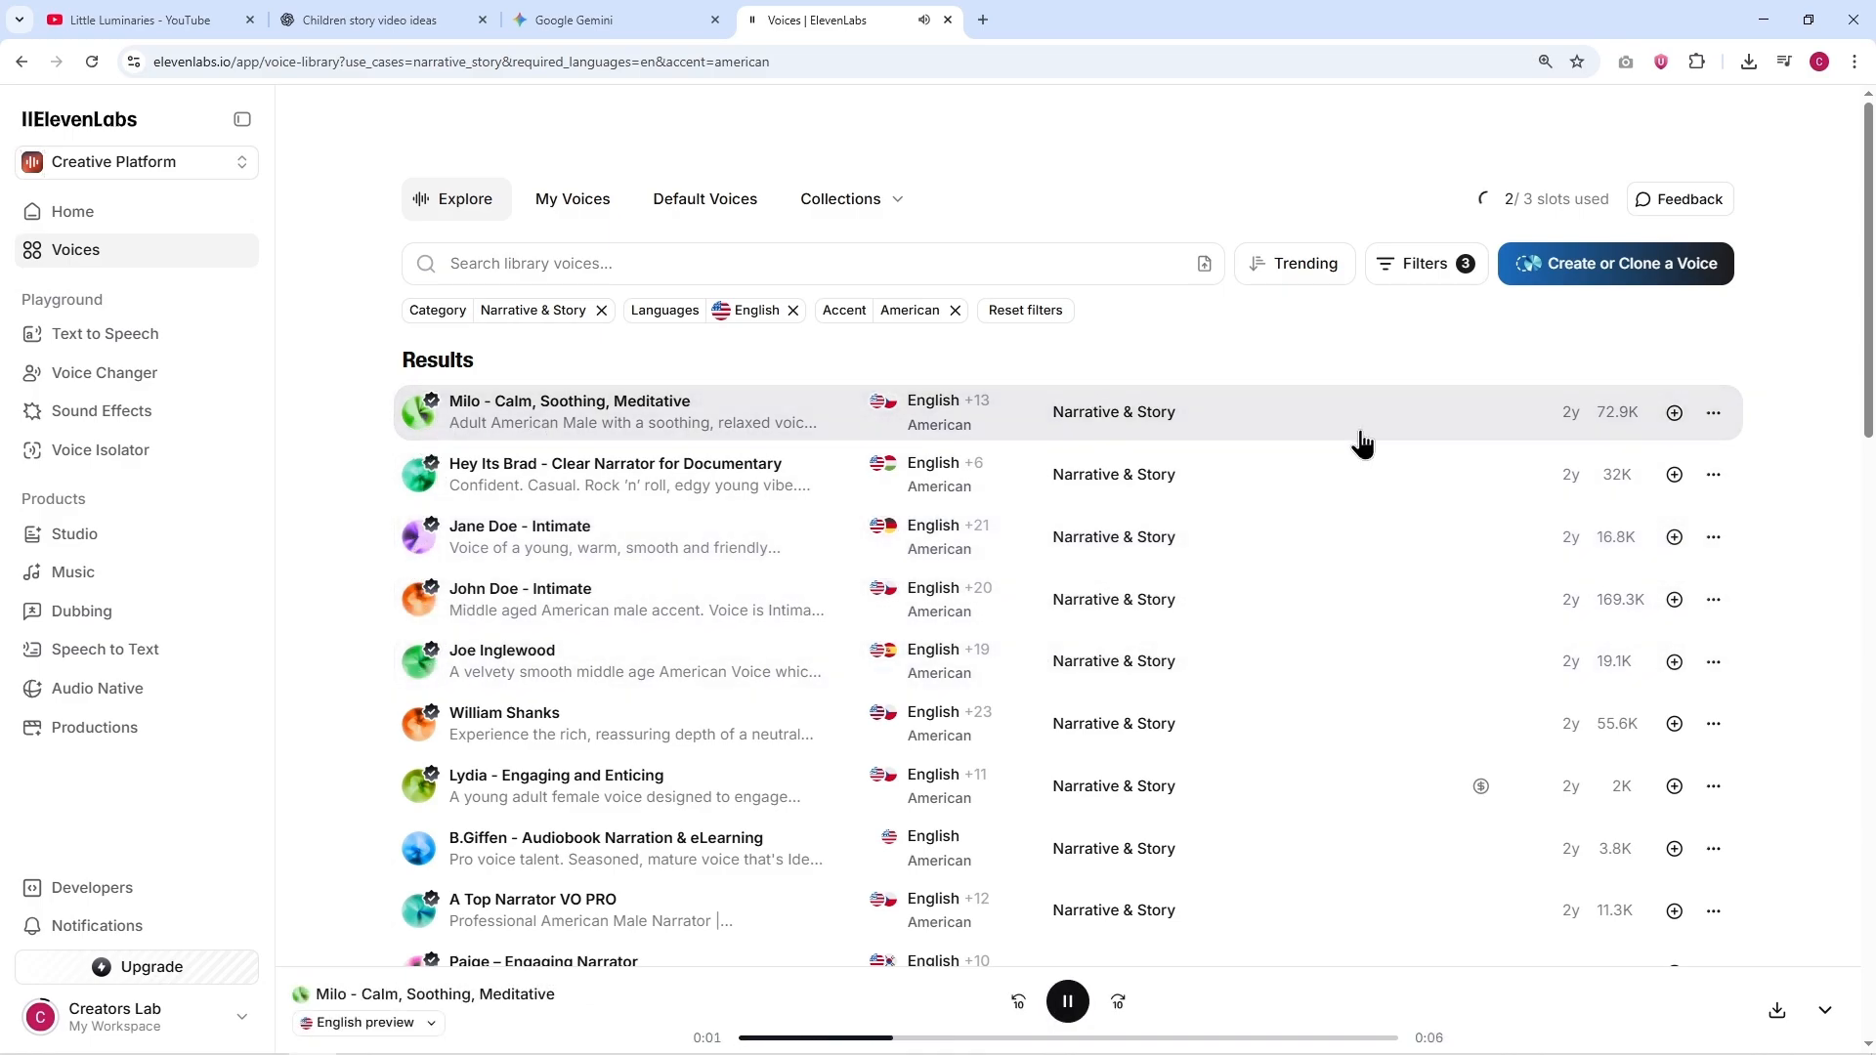
{"action": "left_click", "coordinate": [1675, 415]}
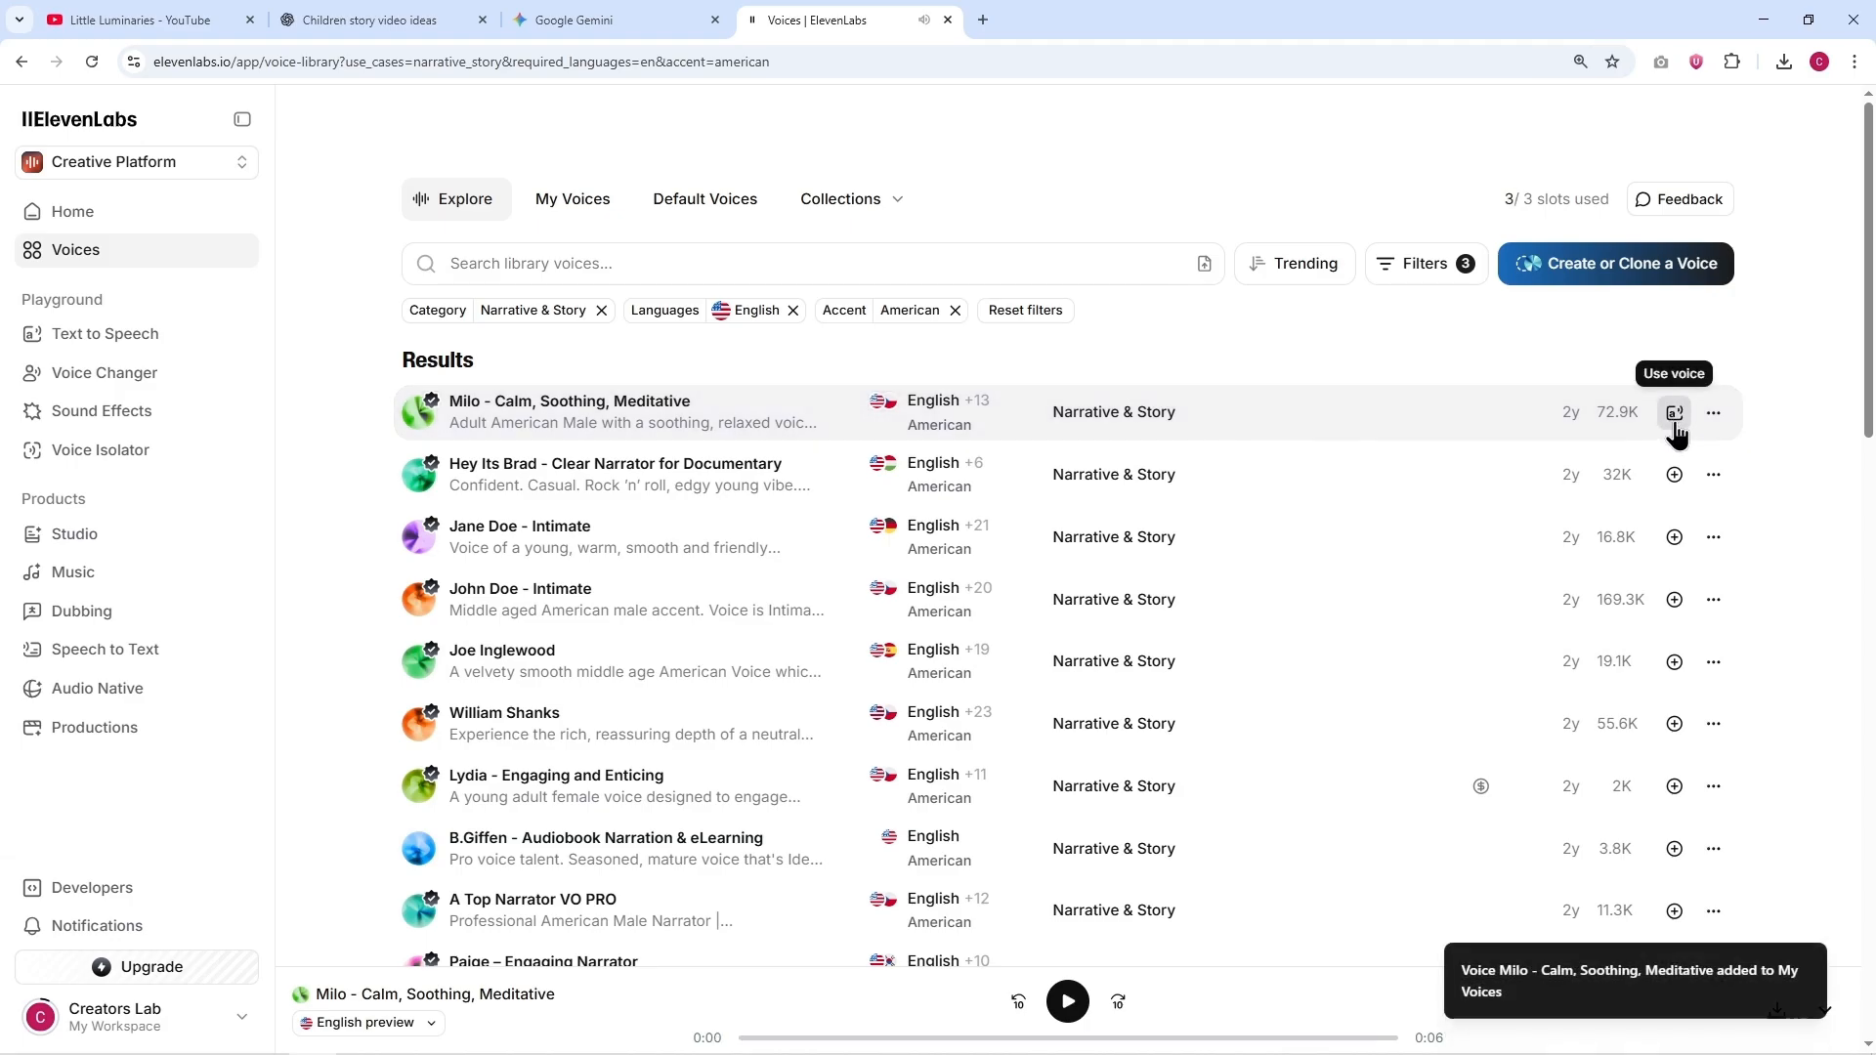
{"action": "left_click", "coordinate": [1674, 415]}
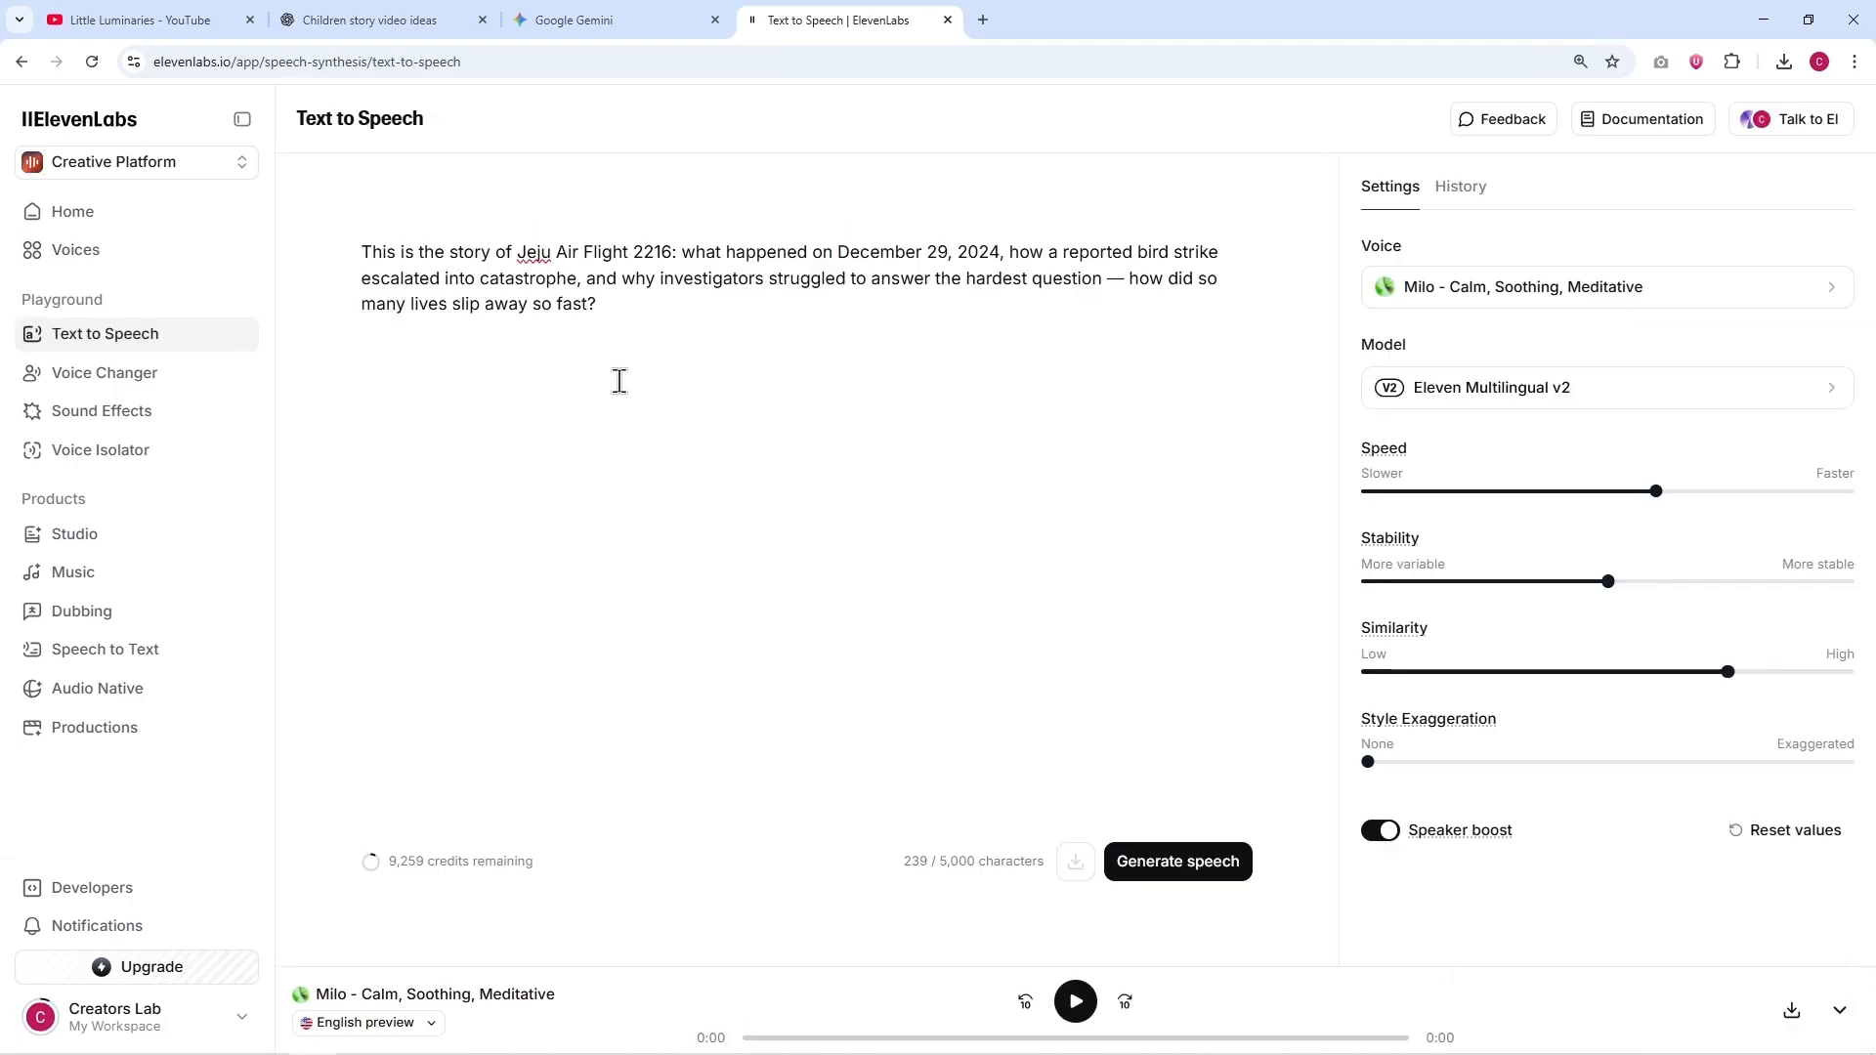
Step: Replace the sample speech text with the complete Princess Lila story copied from the ChatGPT conversation, ending at "happiness ever after"
{"action": "left_click", "coordinate": [322, 15]}
{"action": "scroll", "coordinate": [600, 488], "scroll_direction": "up", "scroll_amount": 20}
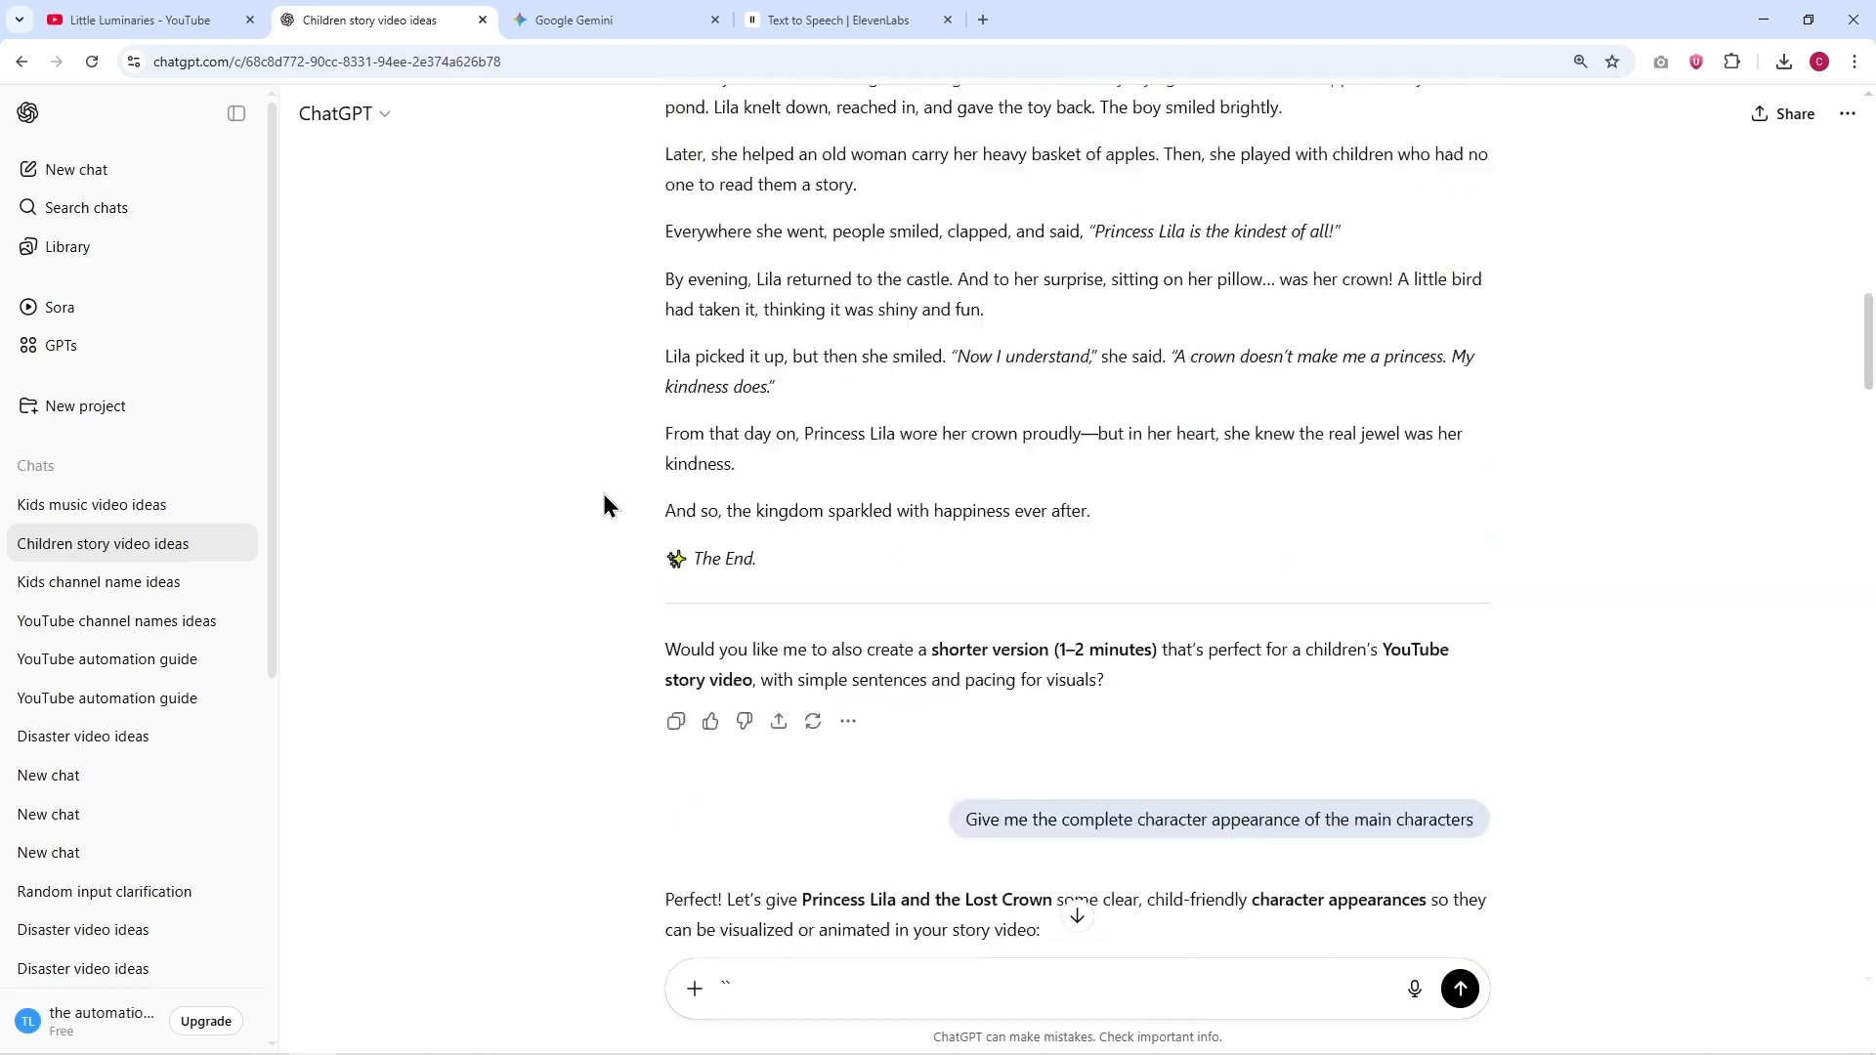
{"action": "left_click_drag", "start_coordinate": [664, 306], "coordinate": [1109, 649]}
{"action": "scroll", "coordinate": [922, 561], "scroll_direction": "down", "scroll_amount": 3}
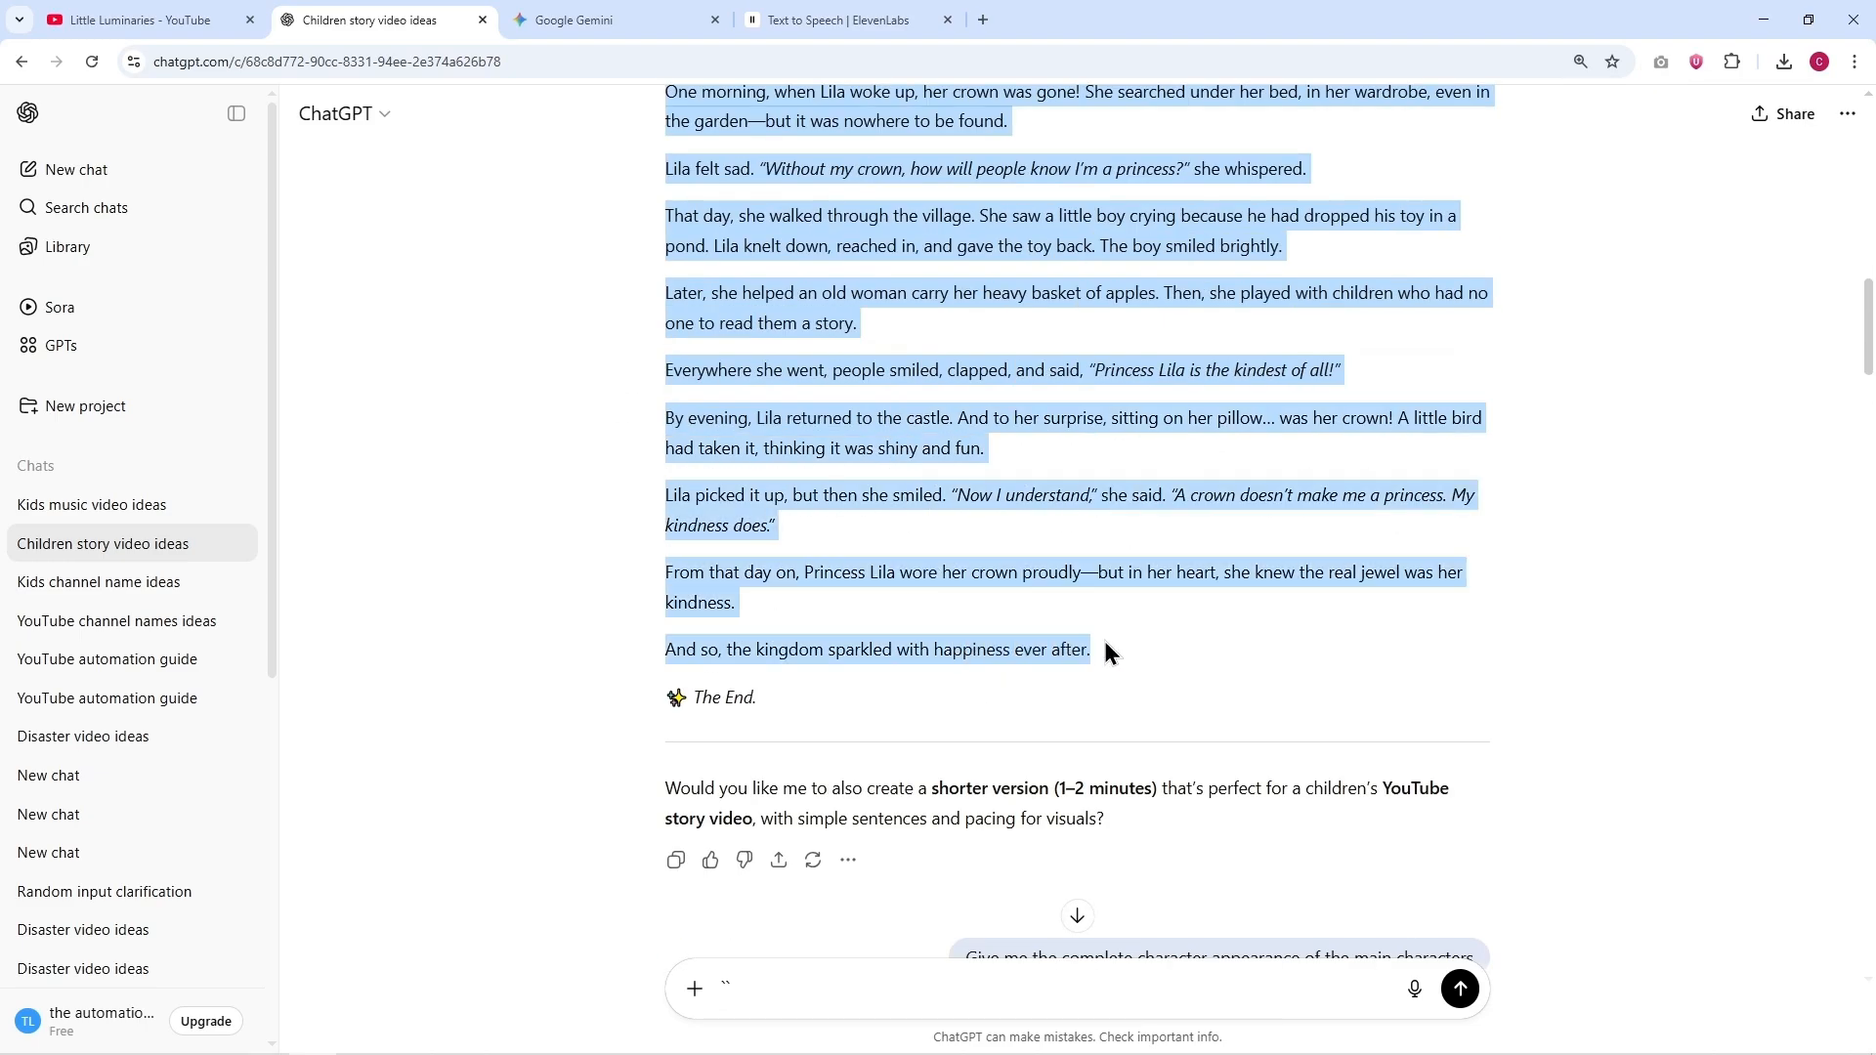
{"action": "key", "text": "ctrl+Tab"}
{"action": "key", "text": "ctrl+Tab"}
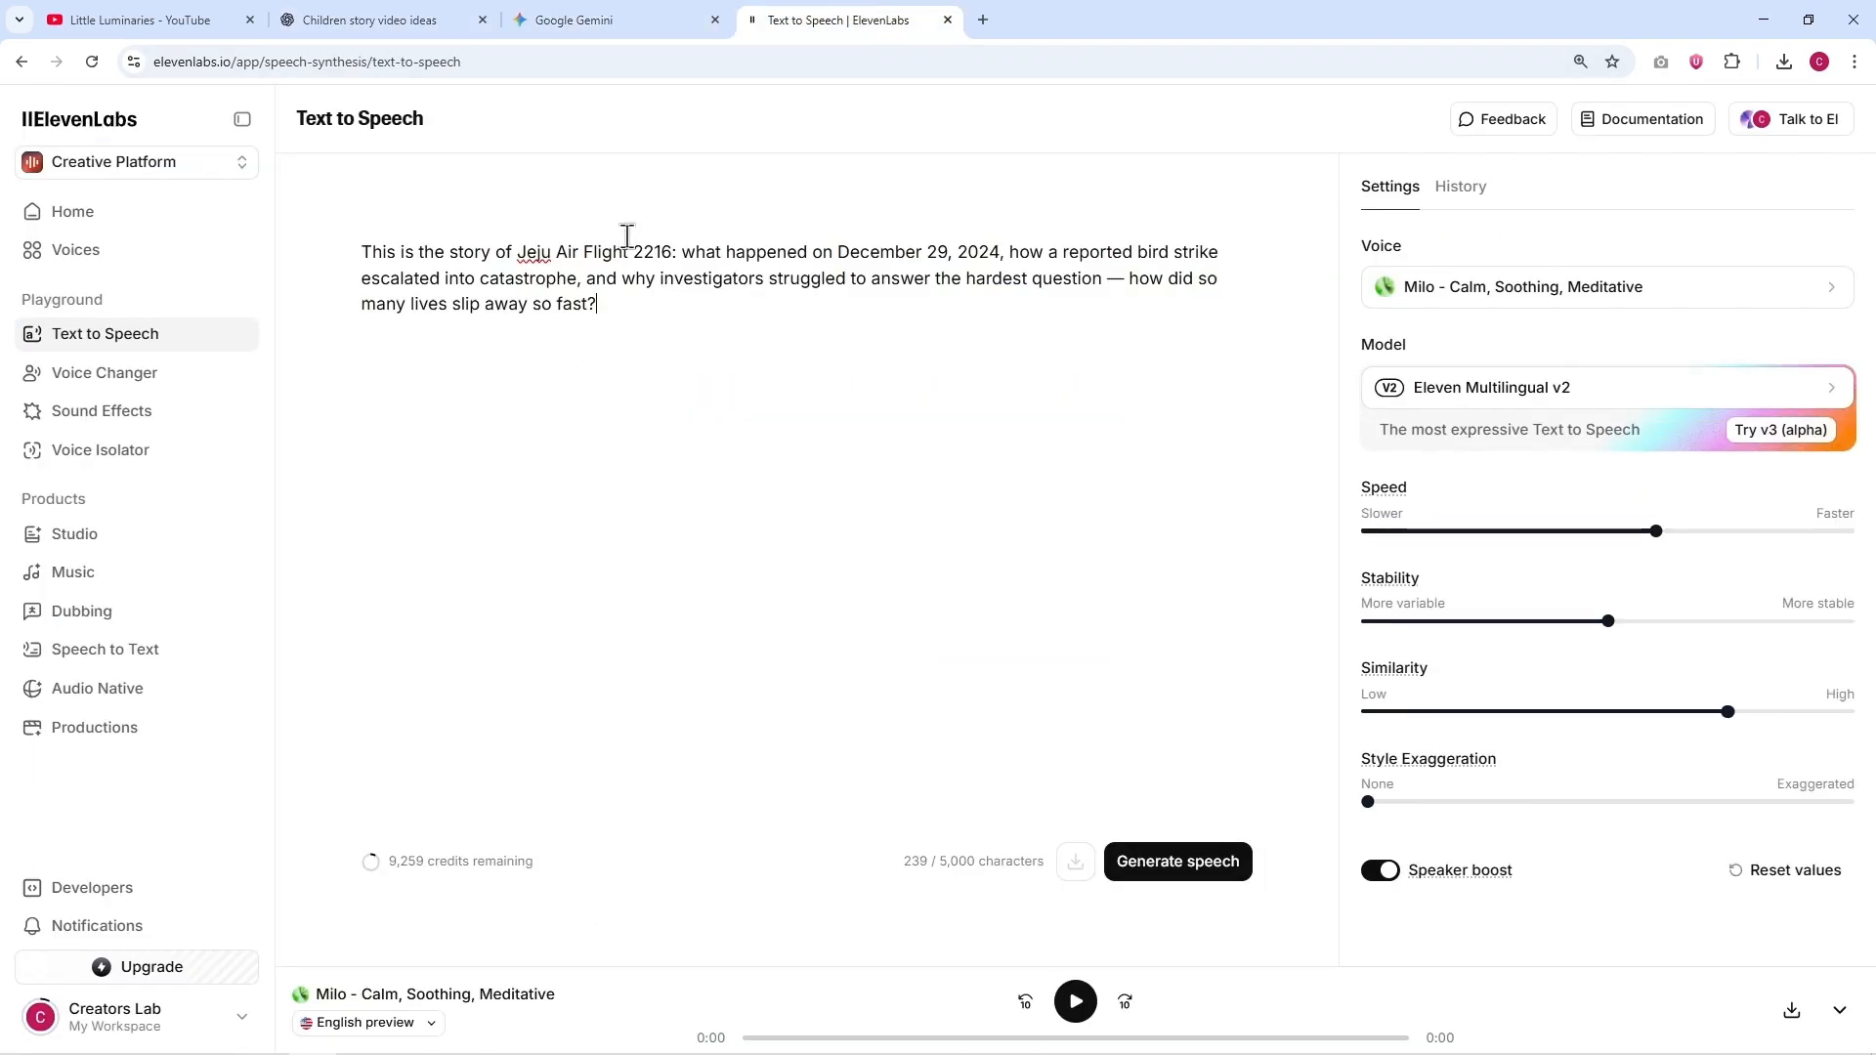
{"action": "triple_click", "coordinate": [613, 252]}
{"action": "key", "text": "BackSpace"}
{"action": "key", "text": "ctrl+v"}
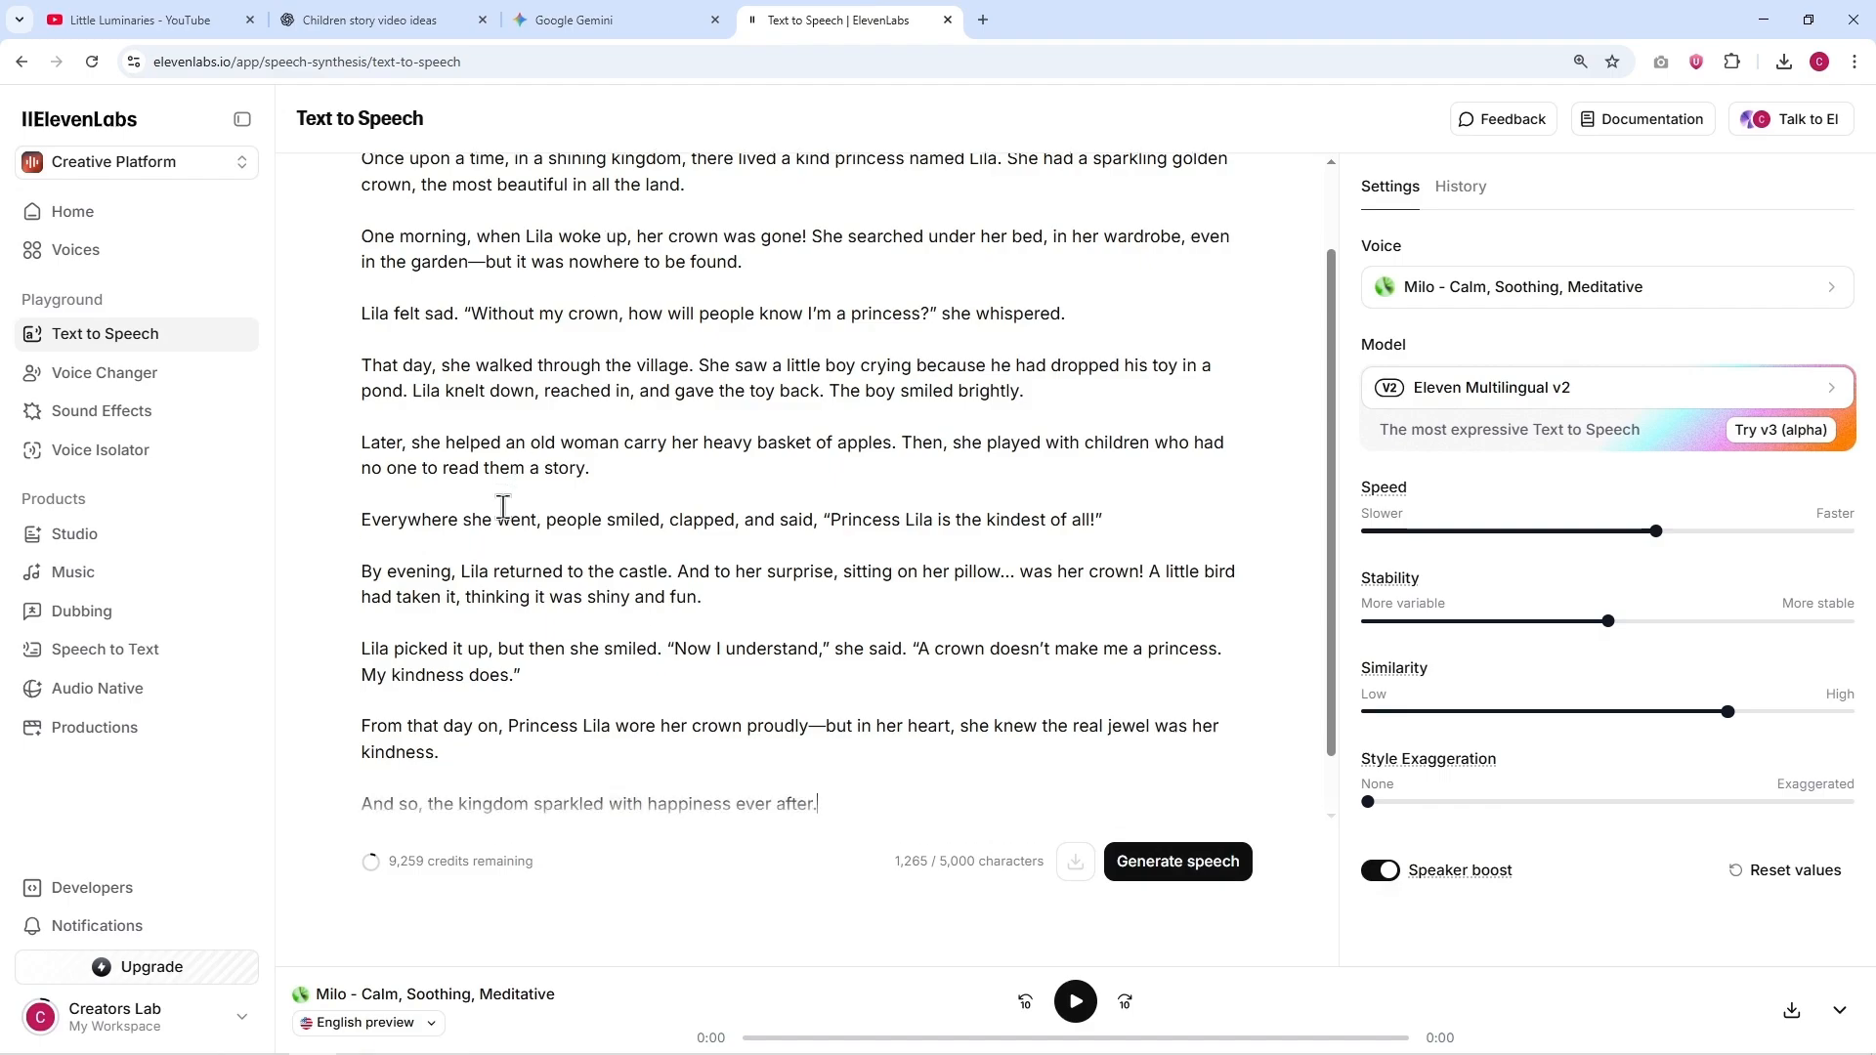
Step: Generate the story's narration with the Milo voice and check the audio file in the browser's downloads
{"action": "scroll", "coordinate": [616, 627], "scroll_direction": "up", "scroll_amount": 2}
{"action": "left_click", "coordinate": [1177, 861]}
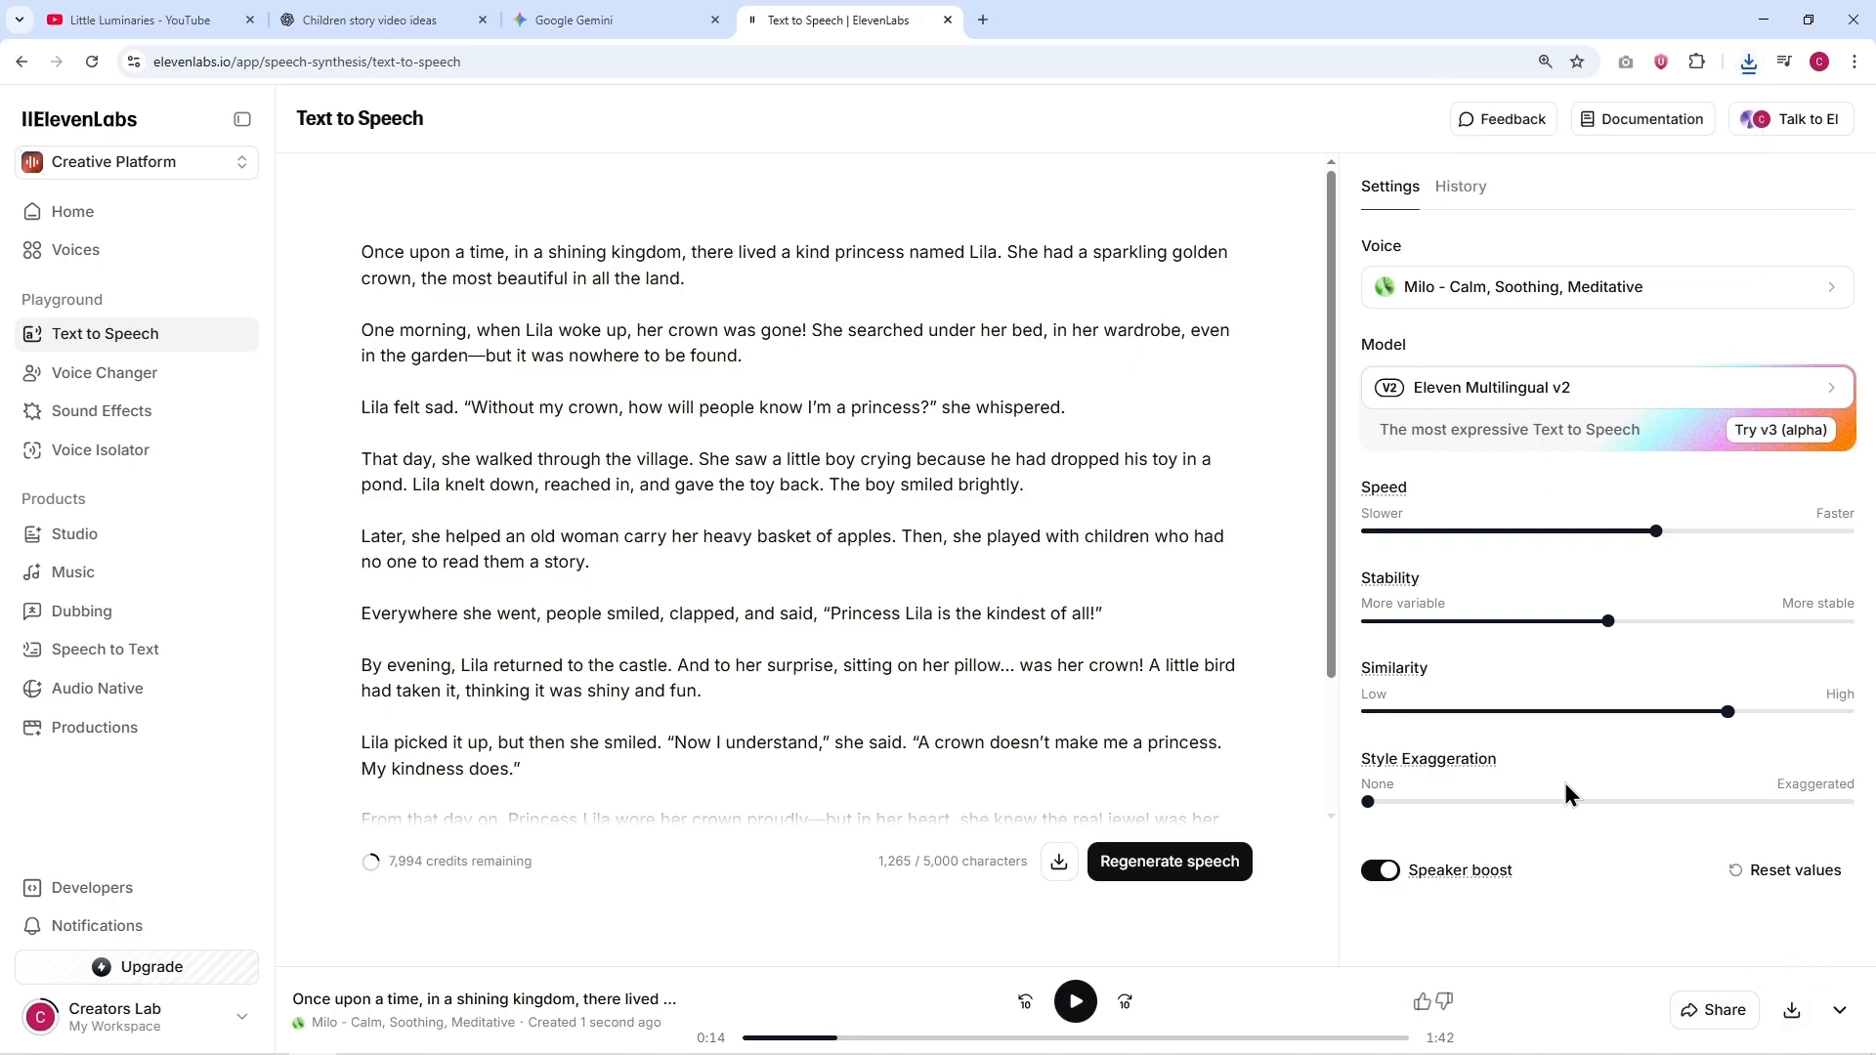
{"action": "left_click", "coordinate": [1747, 66]}
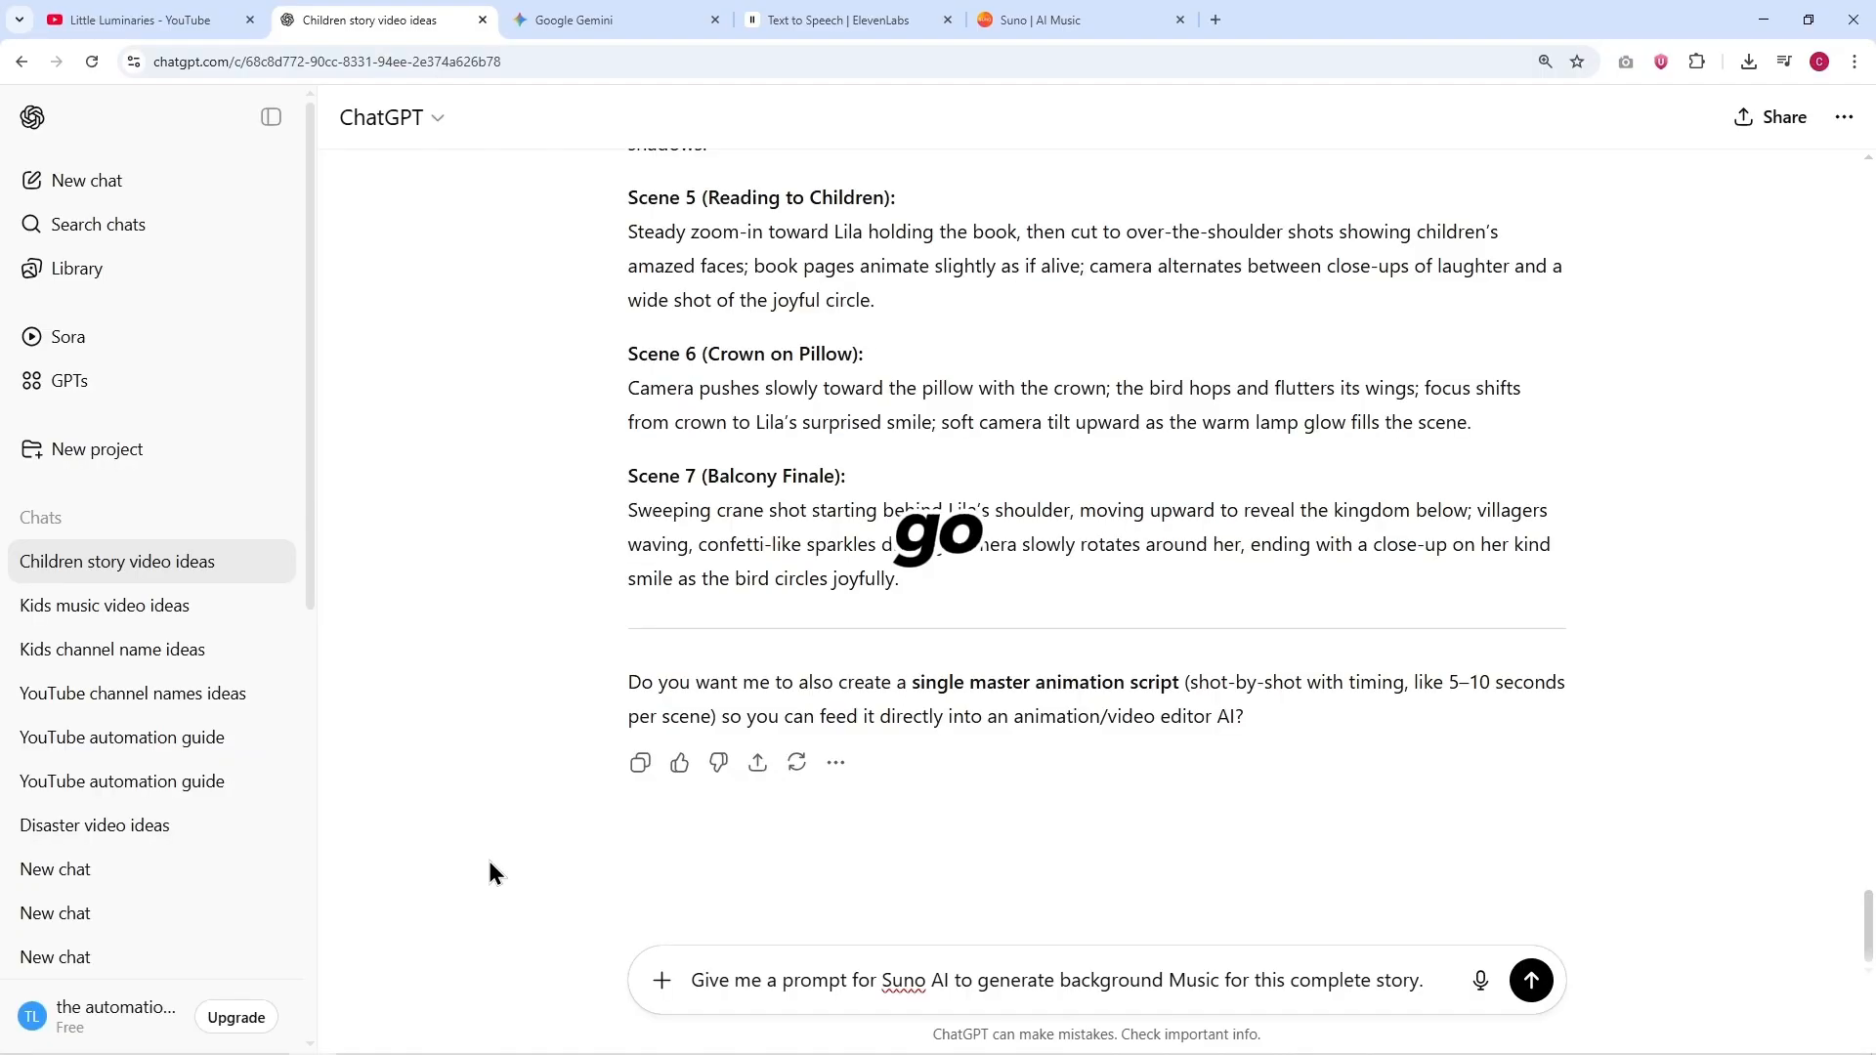
Step: Ask ChatGPT for a Suno AI background music prompt, have it shortened to one line, and copy the result
{"action": "key", "text": "Return"}
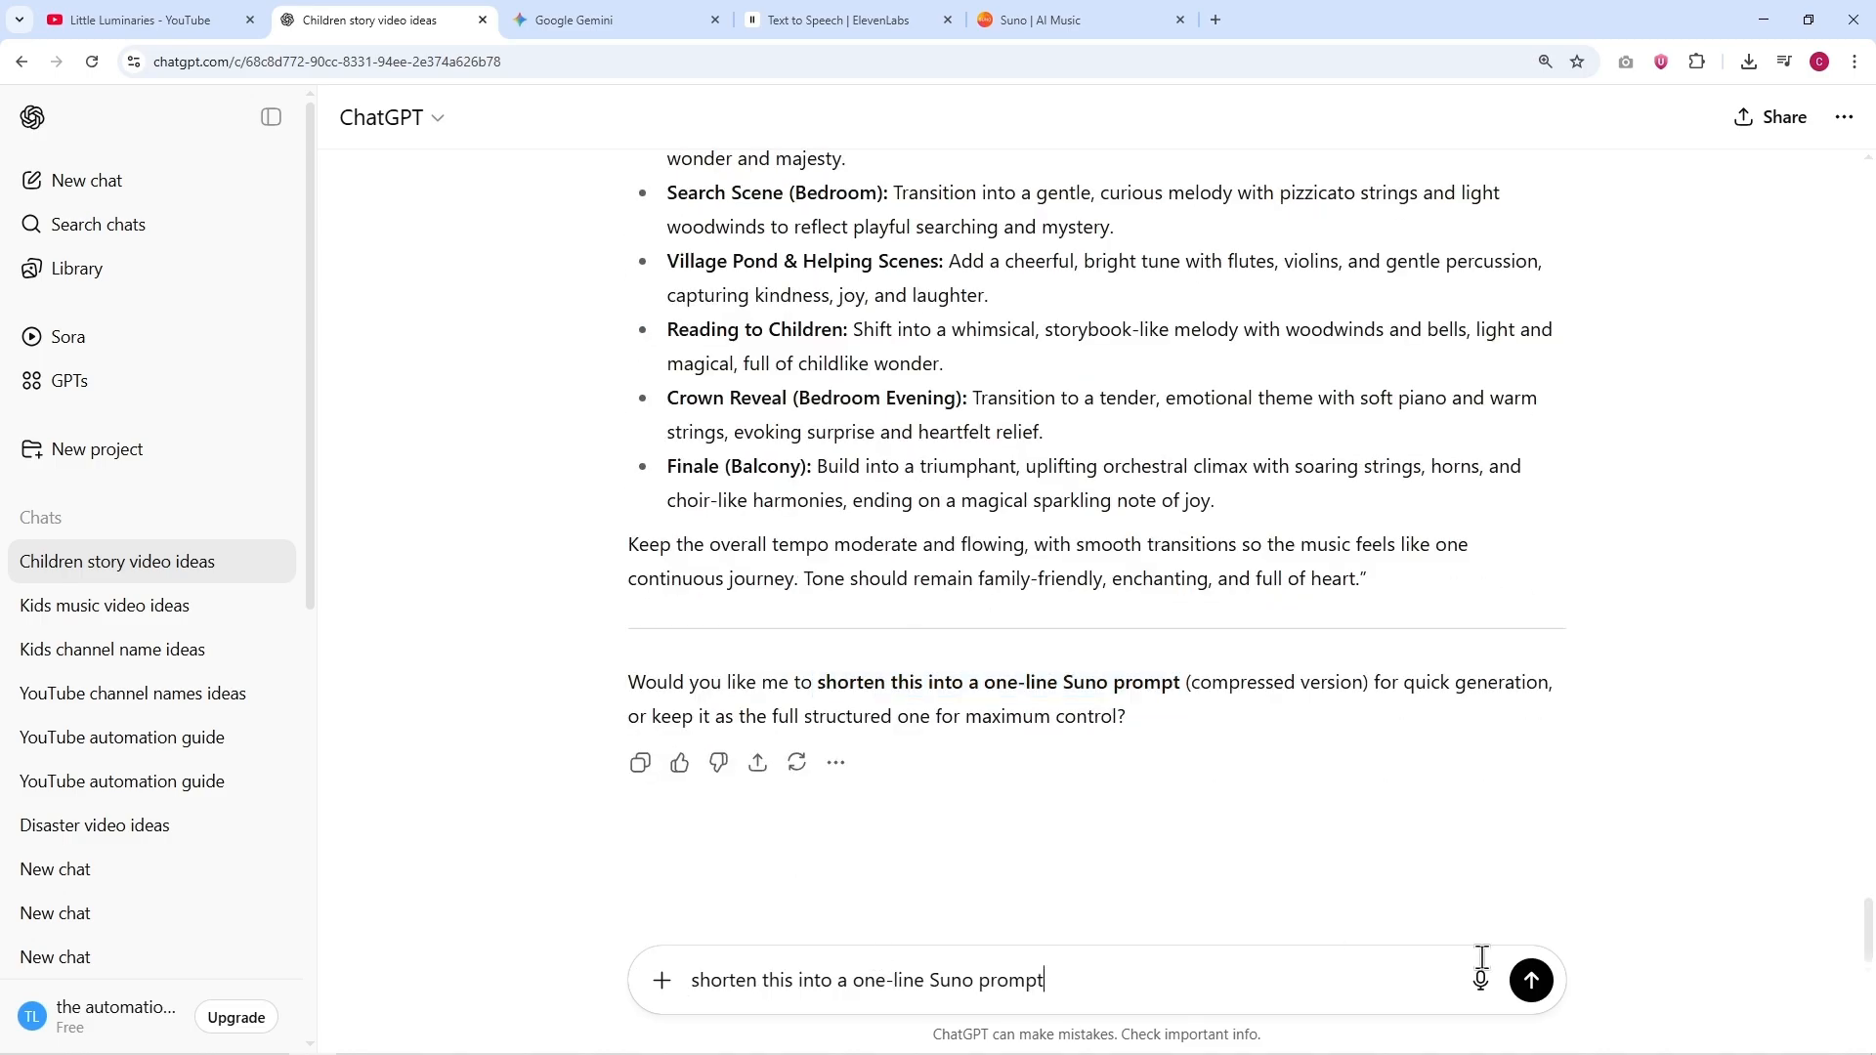
{"action": "key", "text": "Return"}
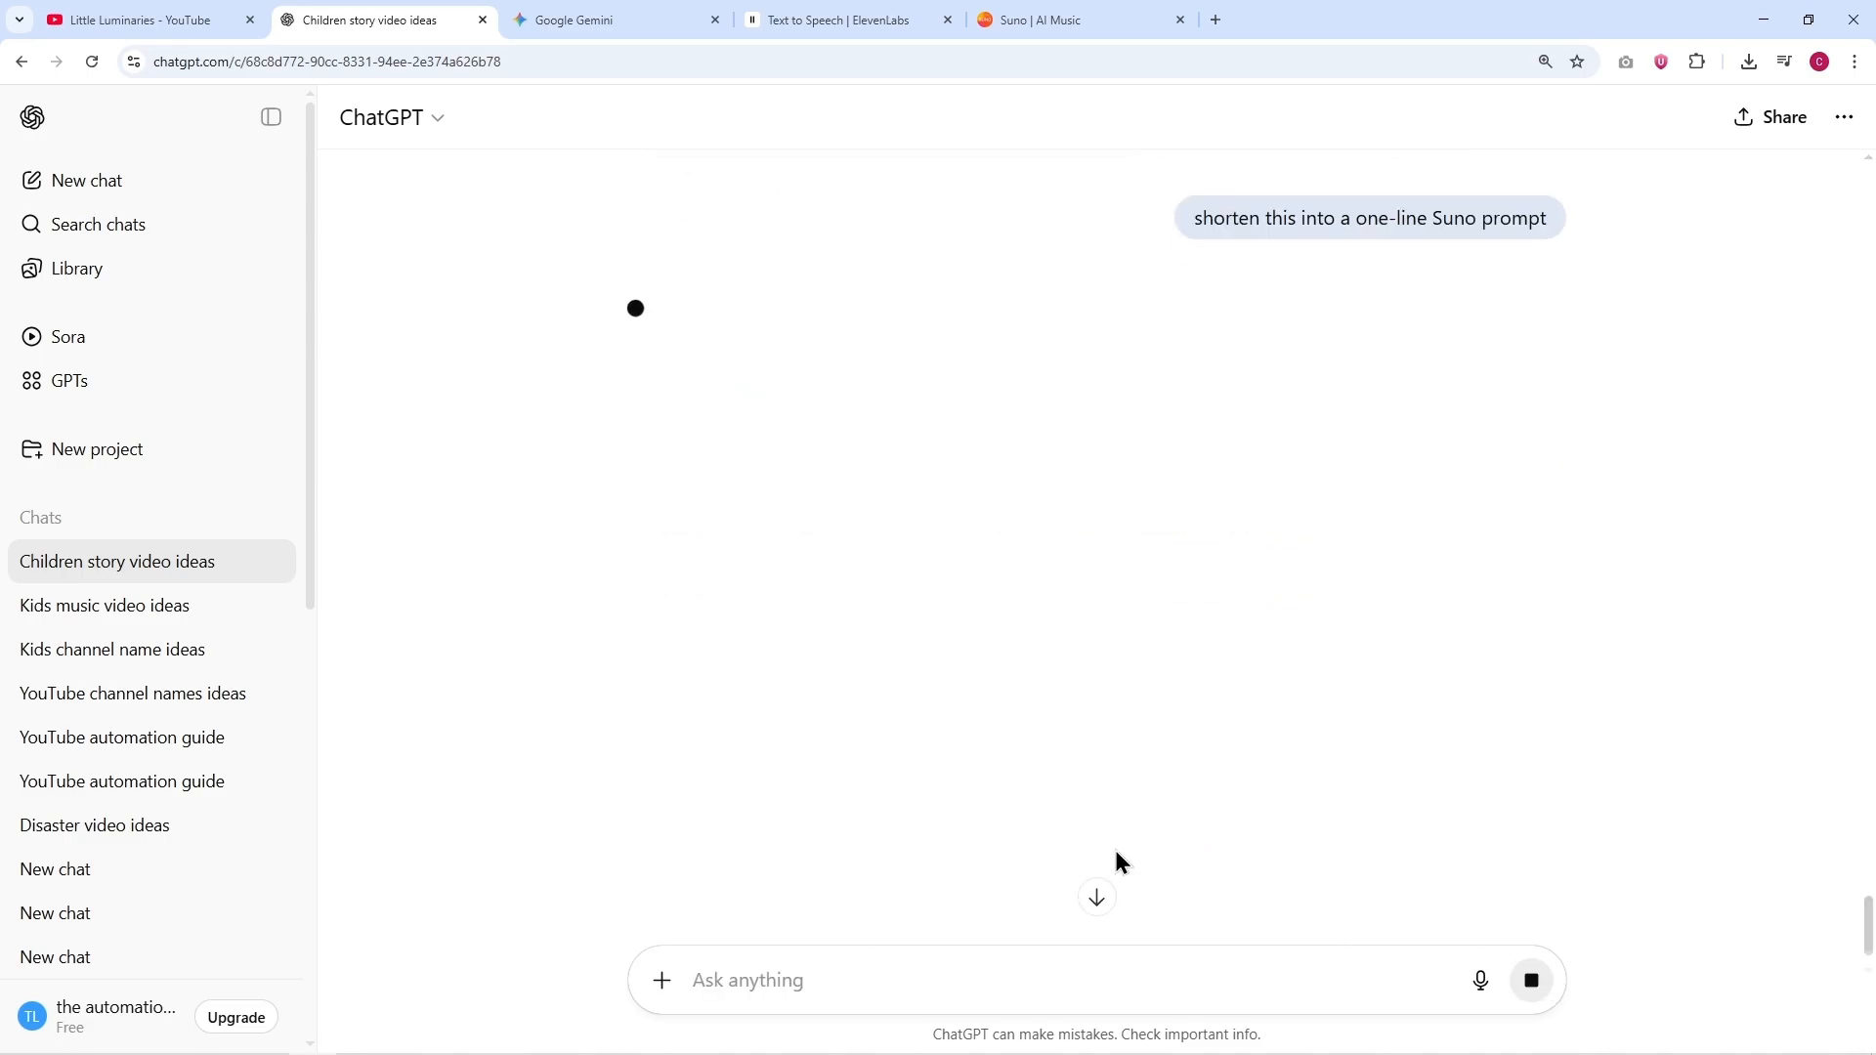
{"action": "triple_click", "coordinate": [697, 380]}
{"action": "key", "text": "ctrl+c"}
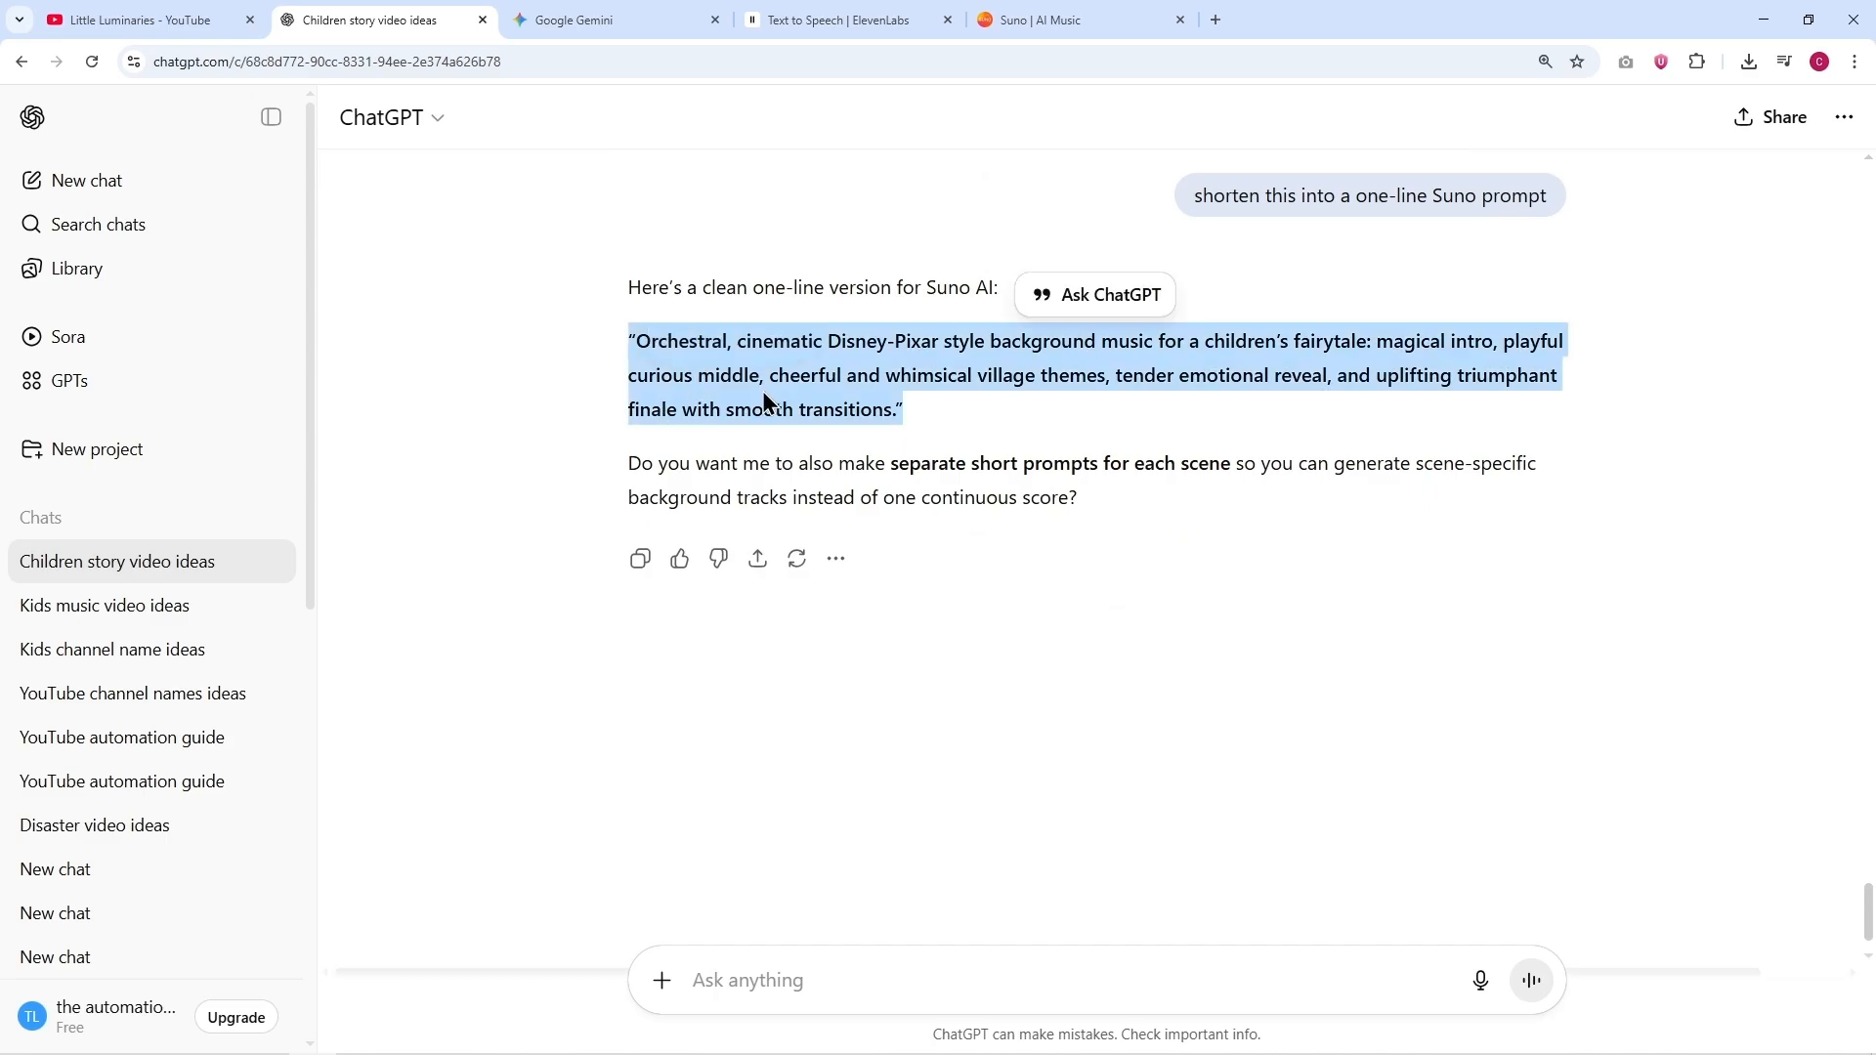
Step: In Suno, create a custom instrumental song using the copied "Orchestral, cinematic Disney-Pixar style" prompt as its style
{"action": "left_click", "coordinate": [1036, 20]}
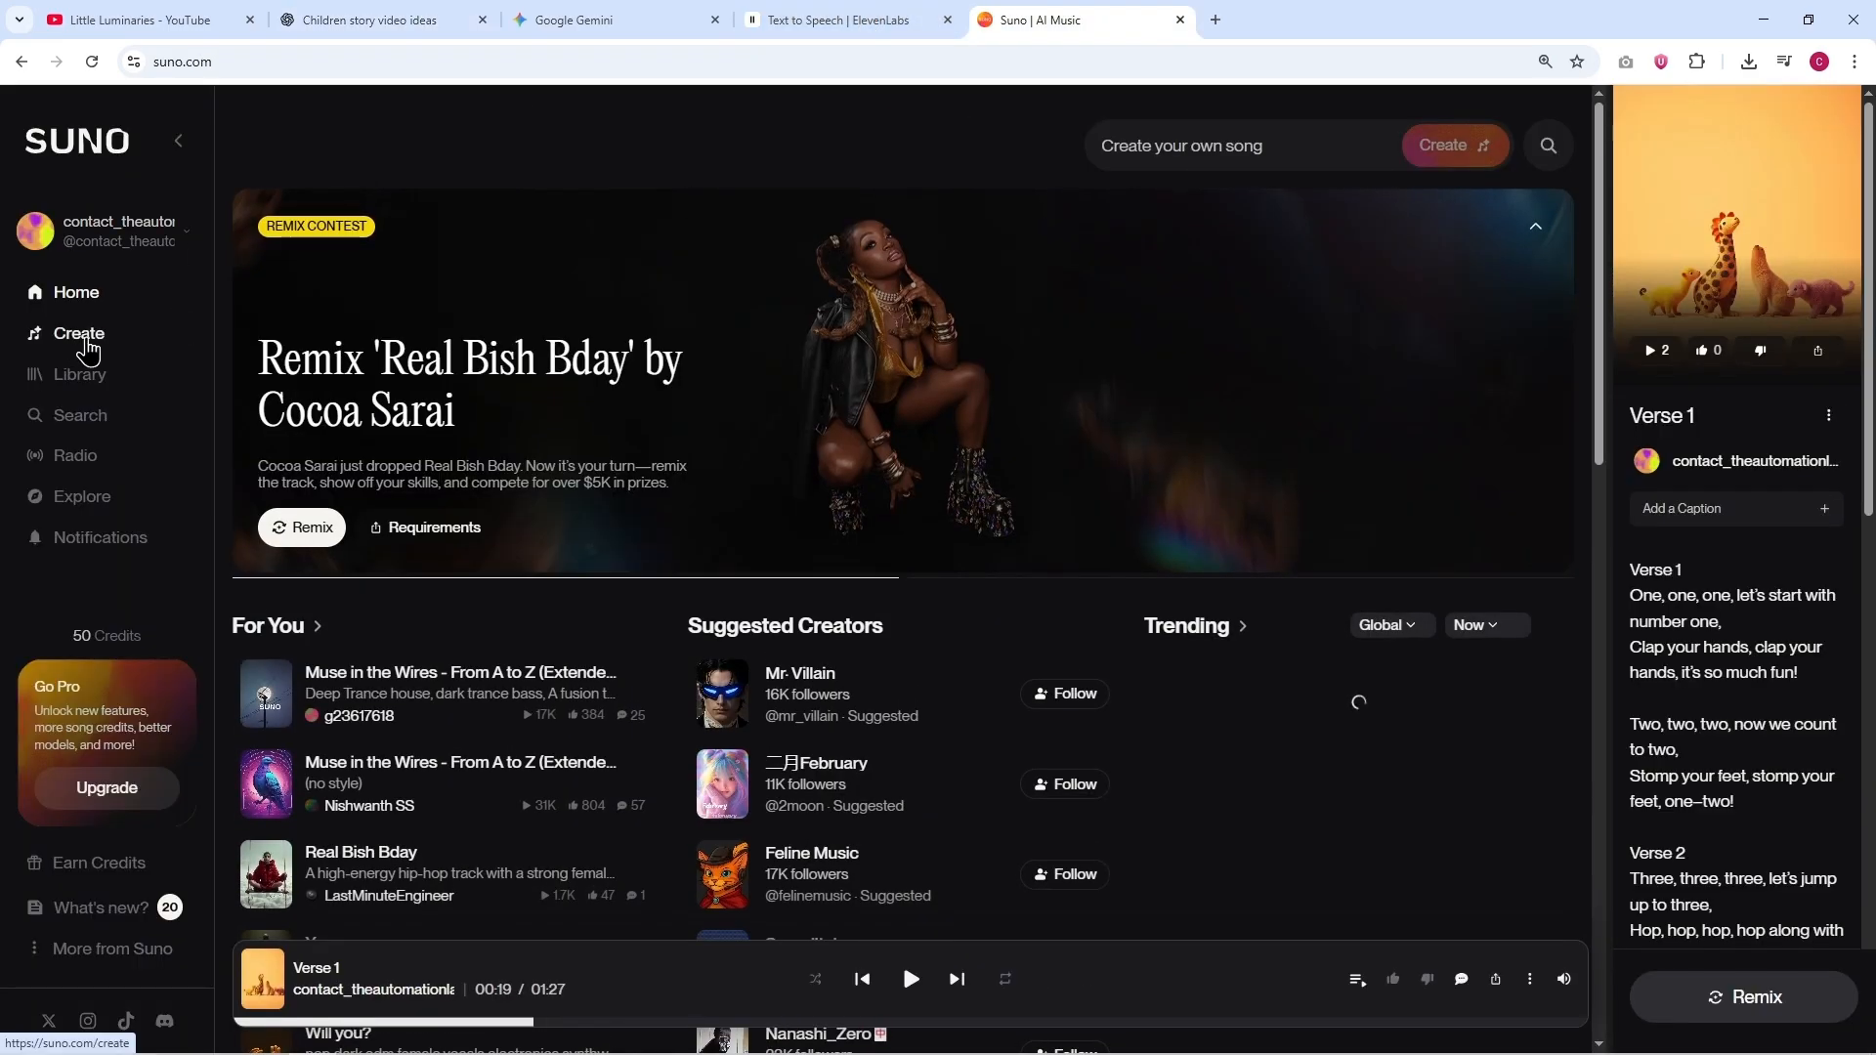
{"action": "left_click", "coordinate": [145, 340]}
{"action": "left_click", "coordinate": [492, 124]}
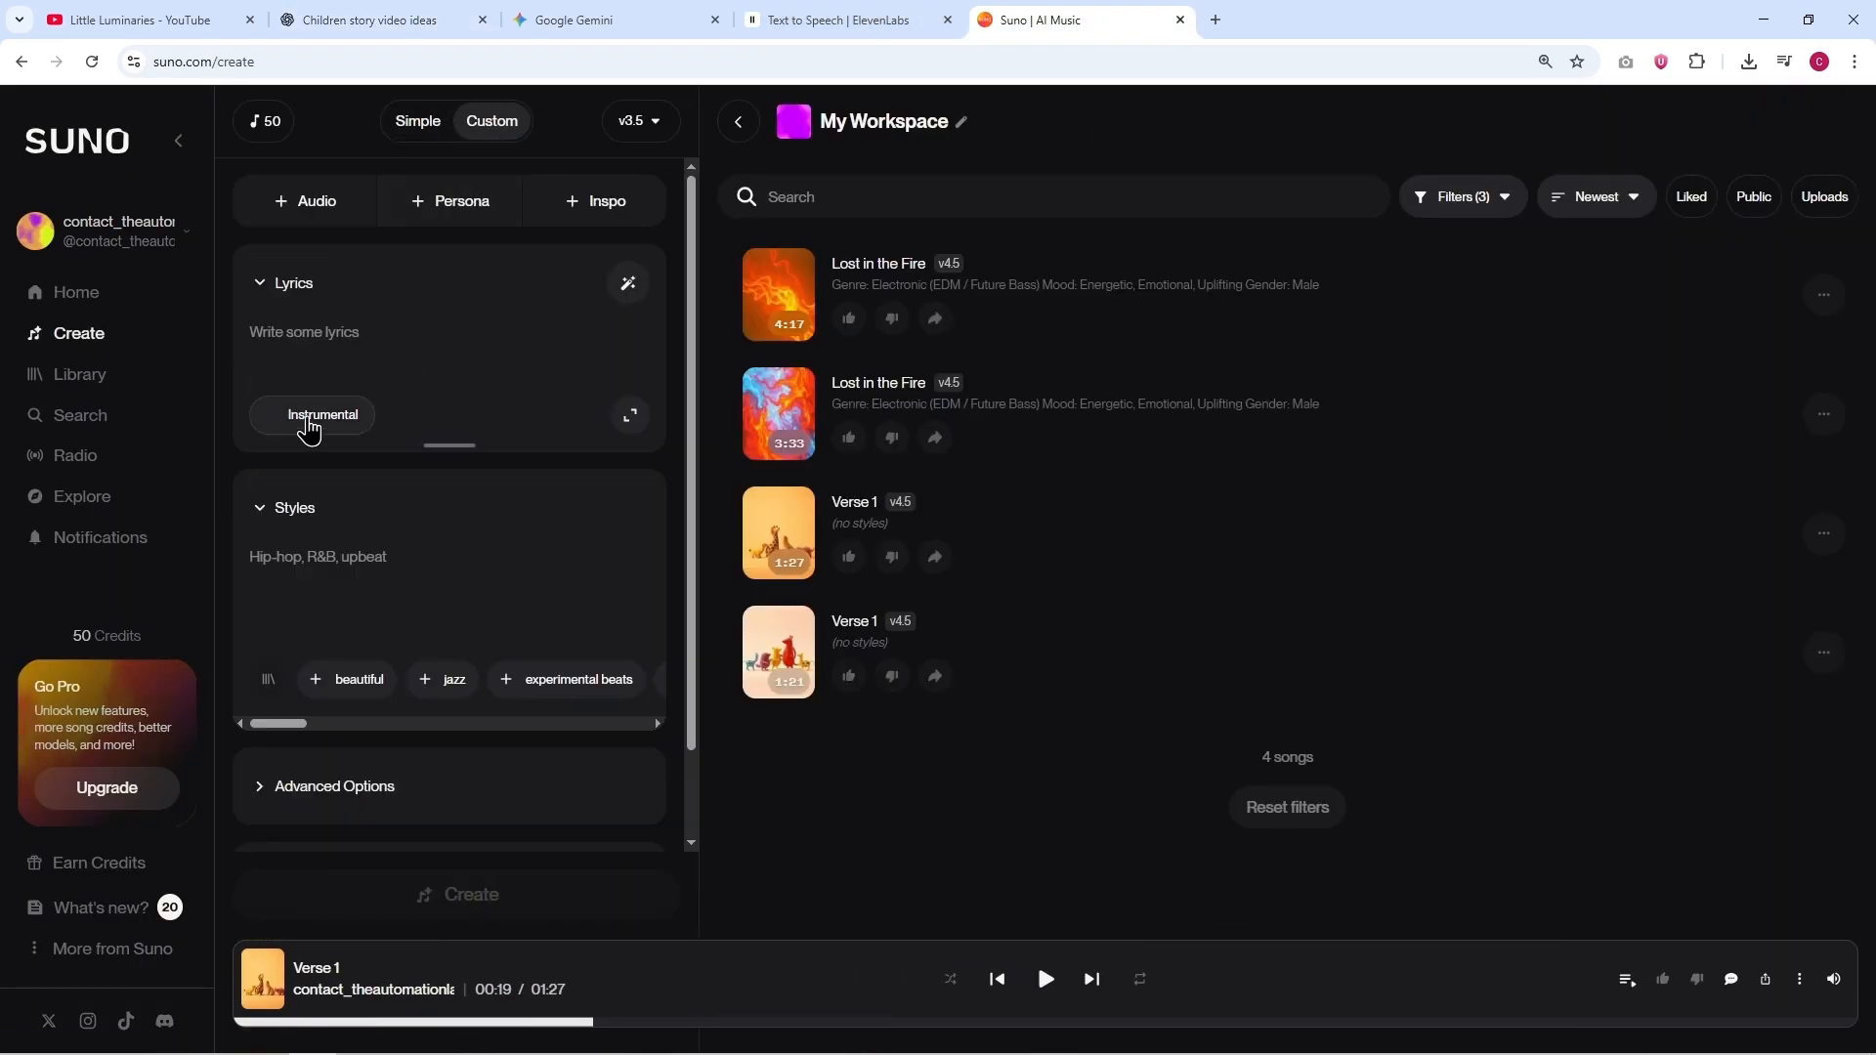
{"action": "left_click", "coordinate": [321, 428]}
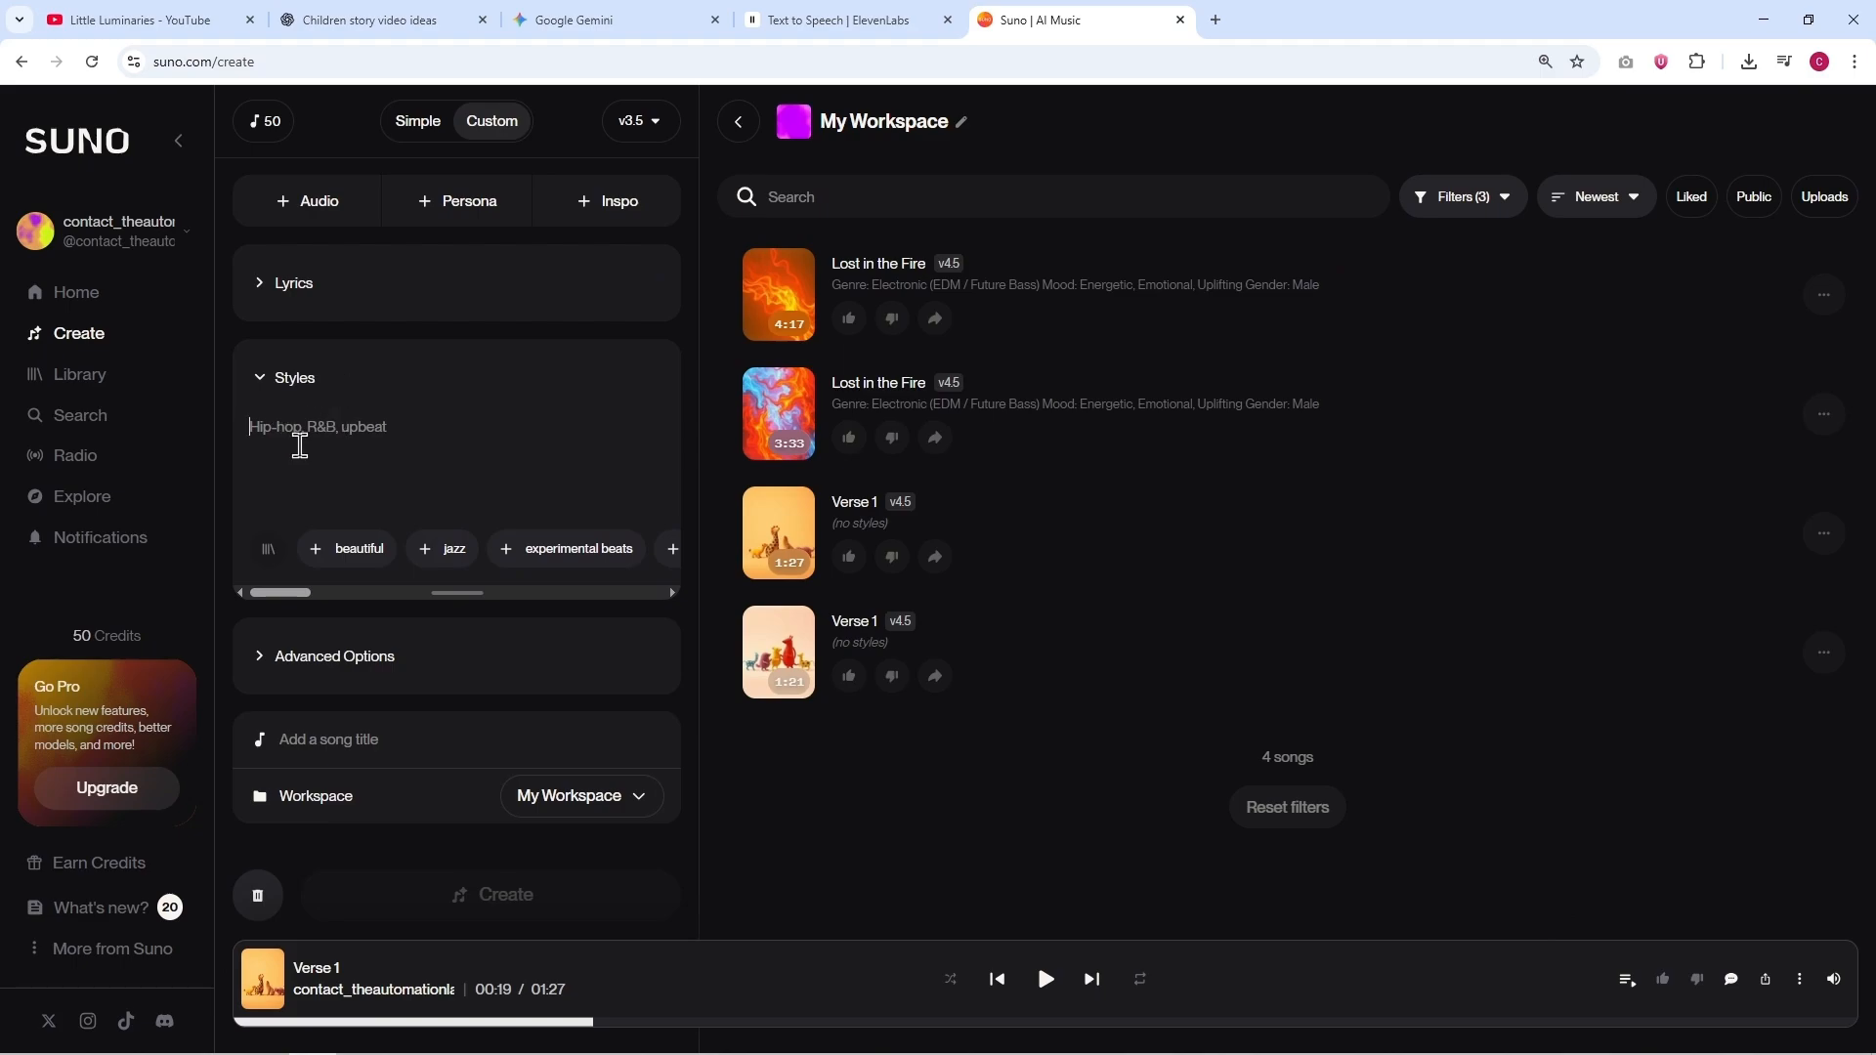
{"action": "key", "text": "ctrl+v"}
{"action": "left_click", "coordinate": [473, 908]}
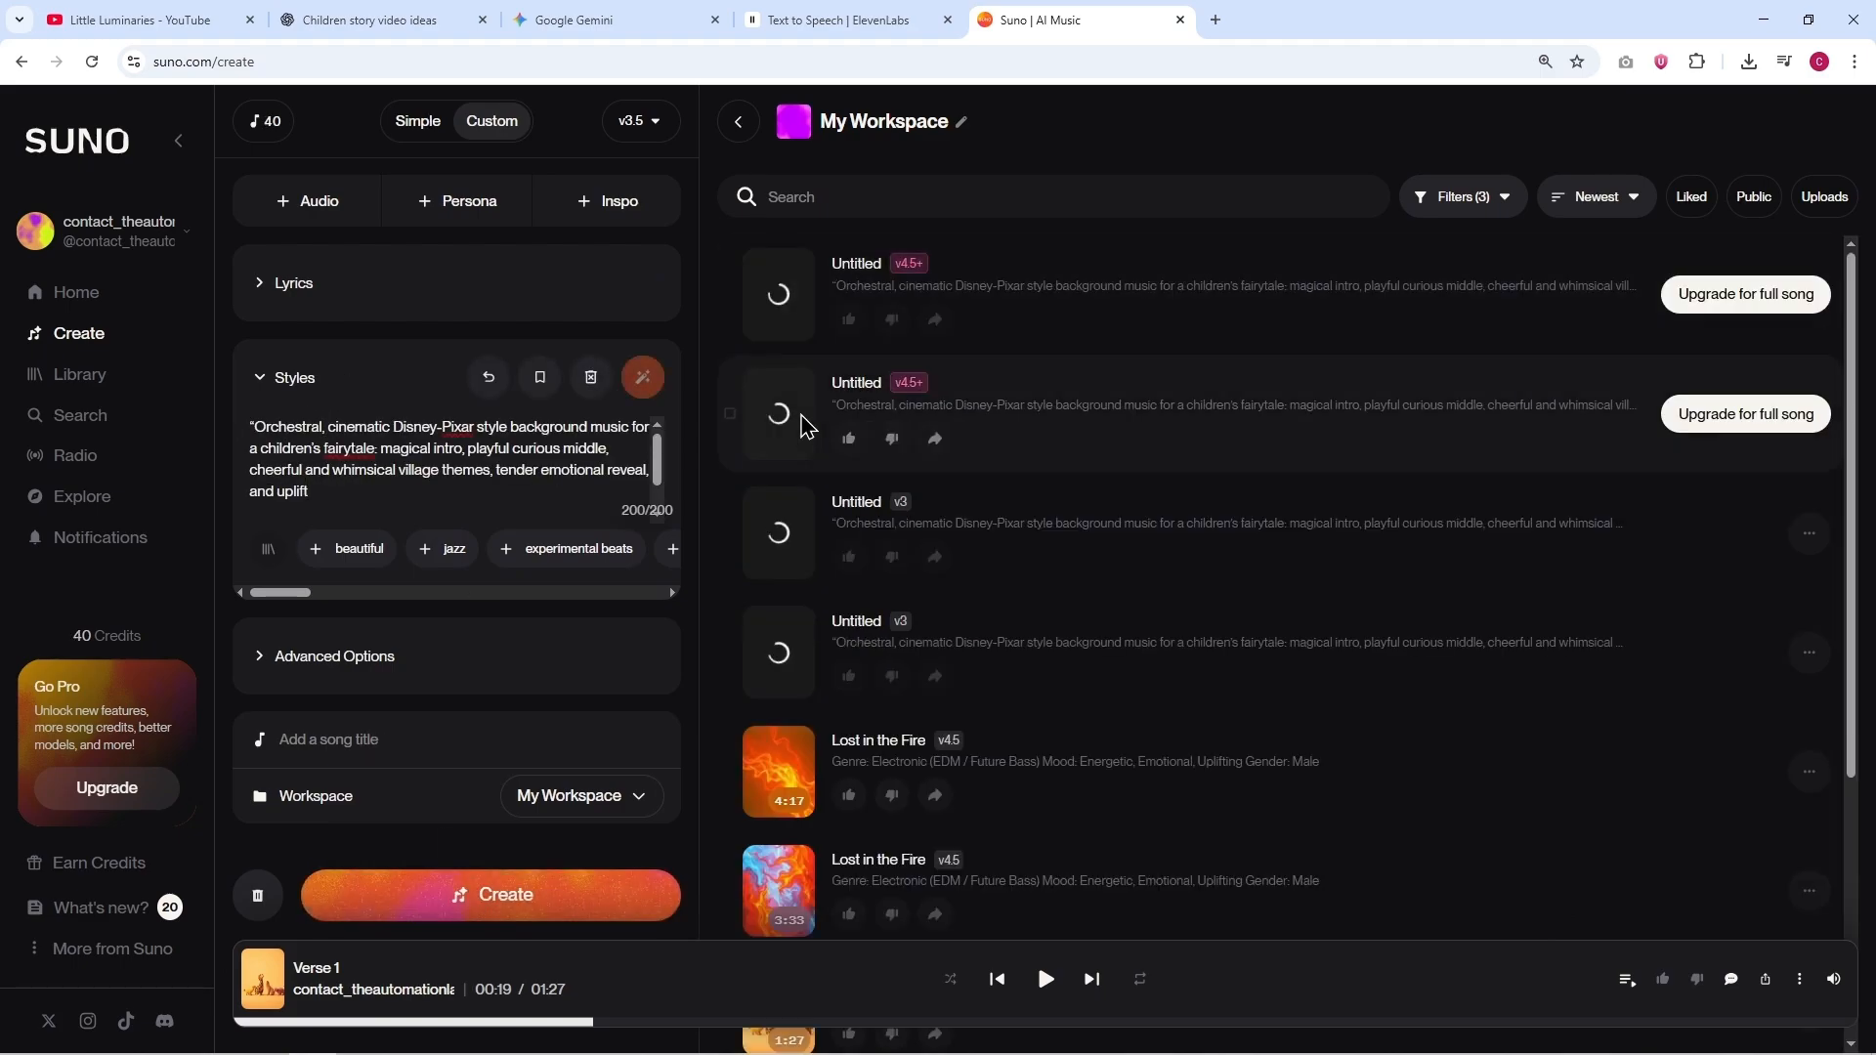
Step: Preview a generated v3.5 track and bring up the download options for a v3.5 track
{"action": "left_click", "coordinate": [785, 658]}
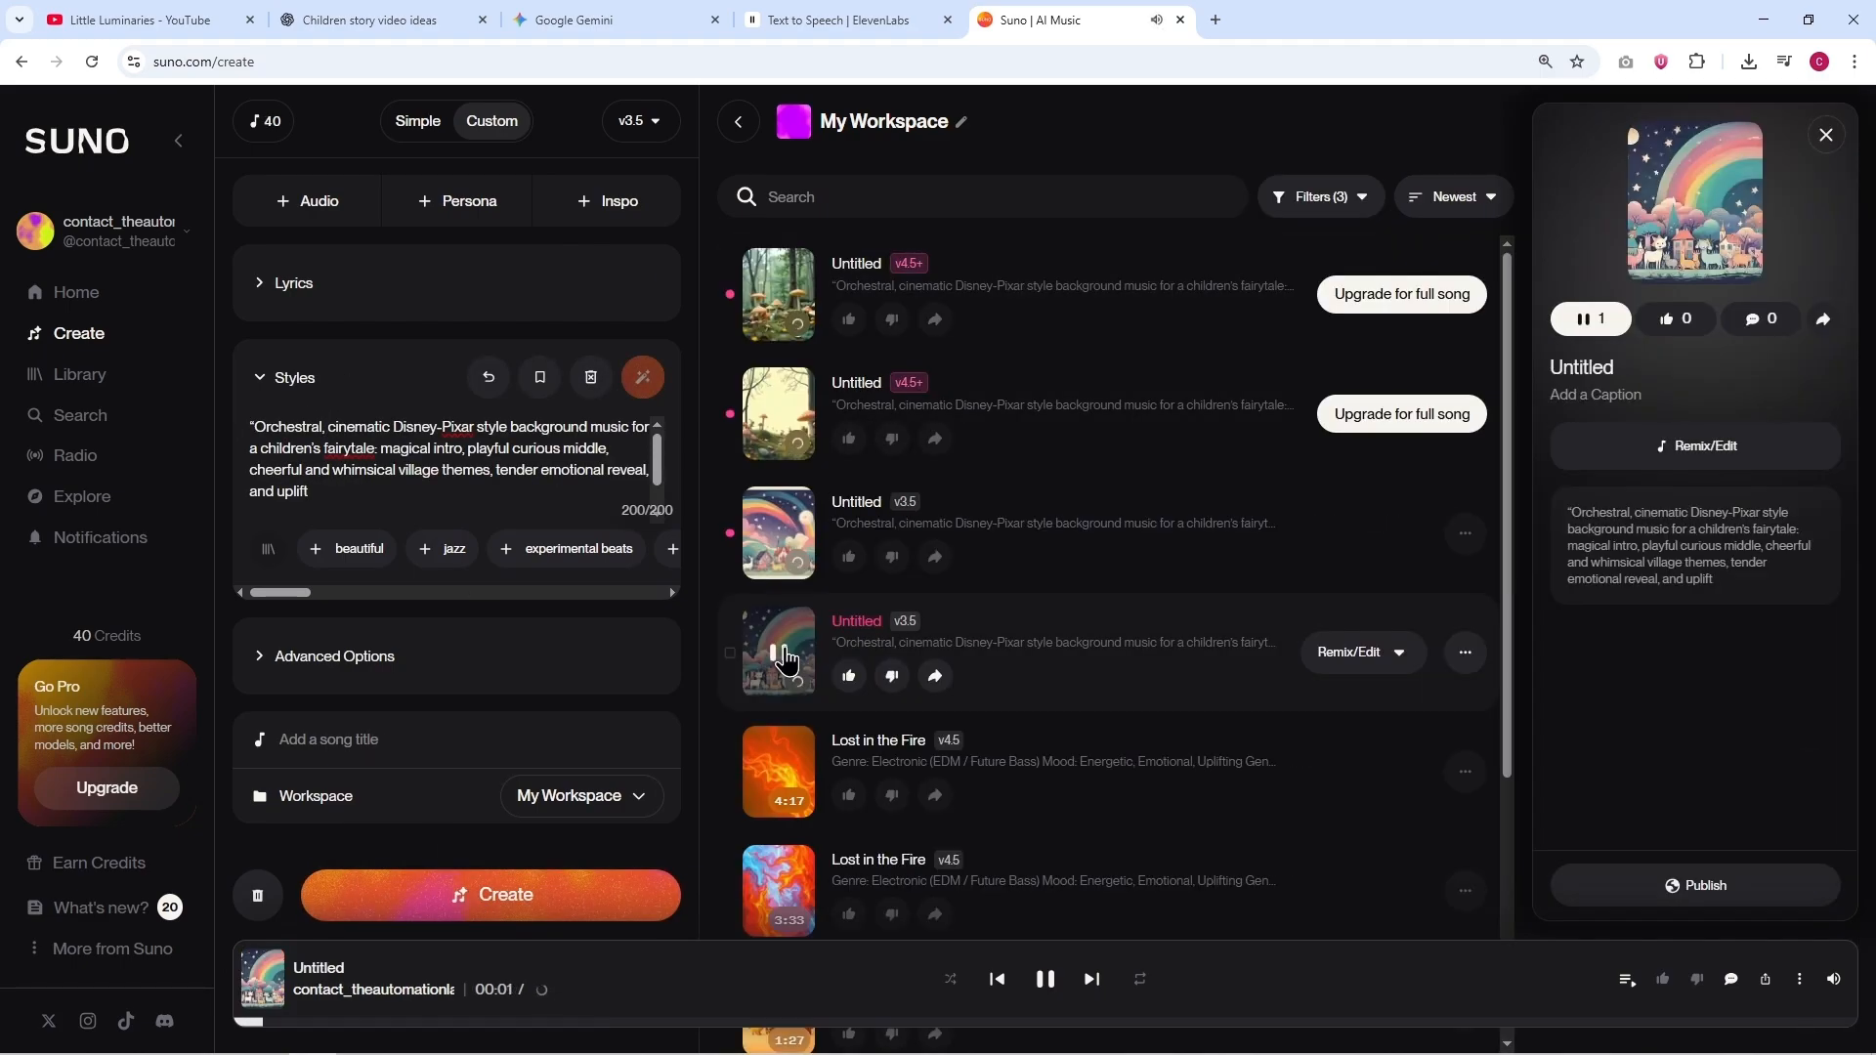
{"action": "left_click", "coordinate": [1464, 532]}
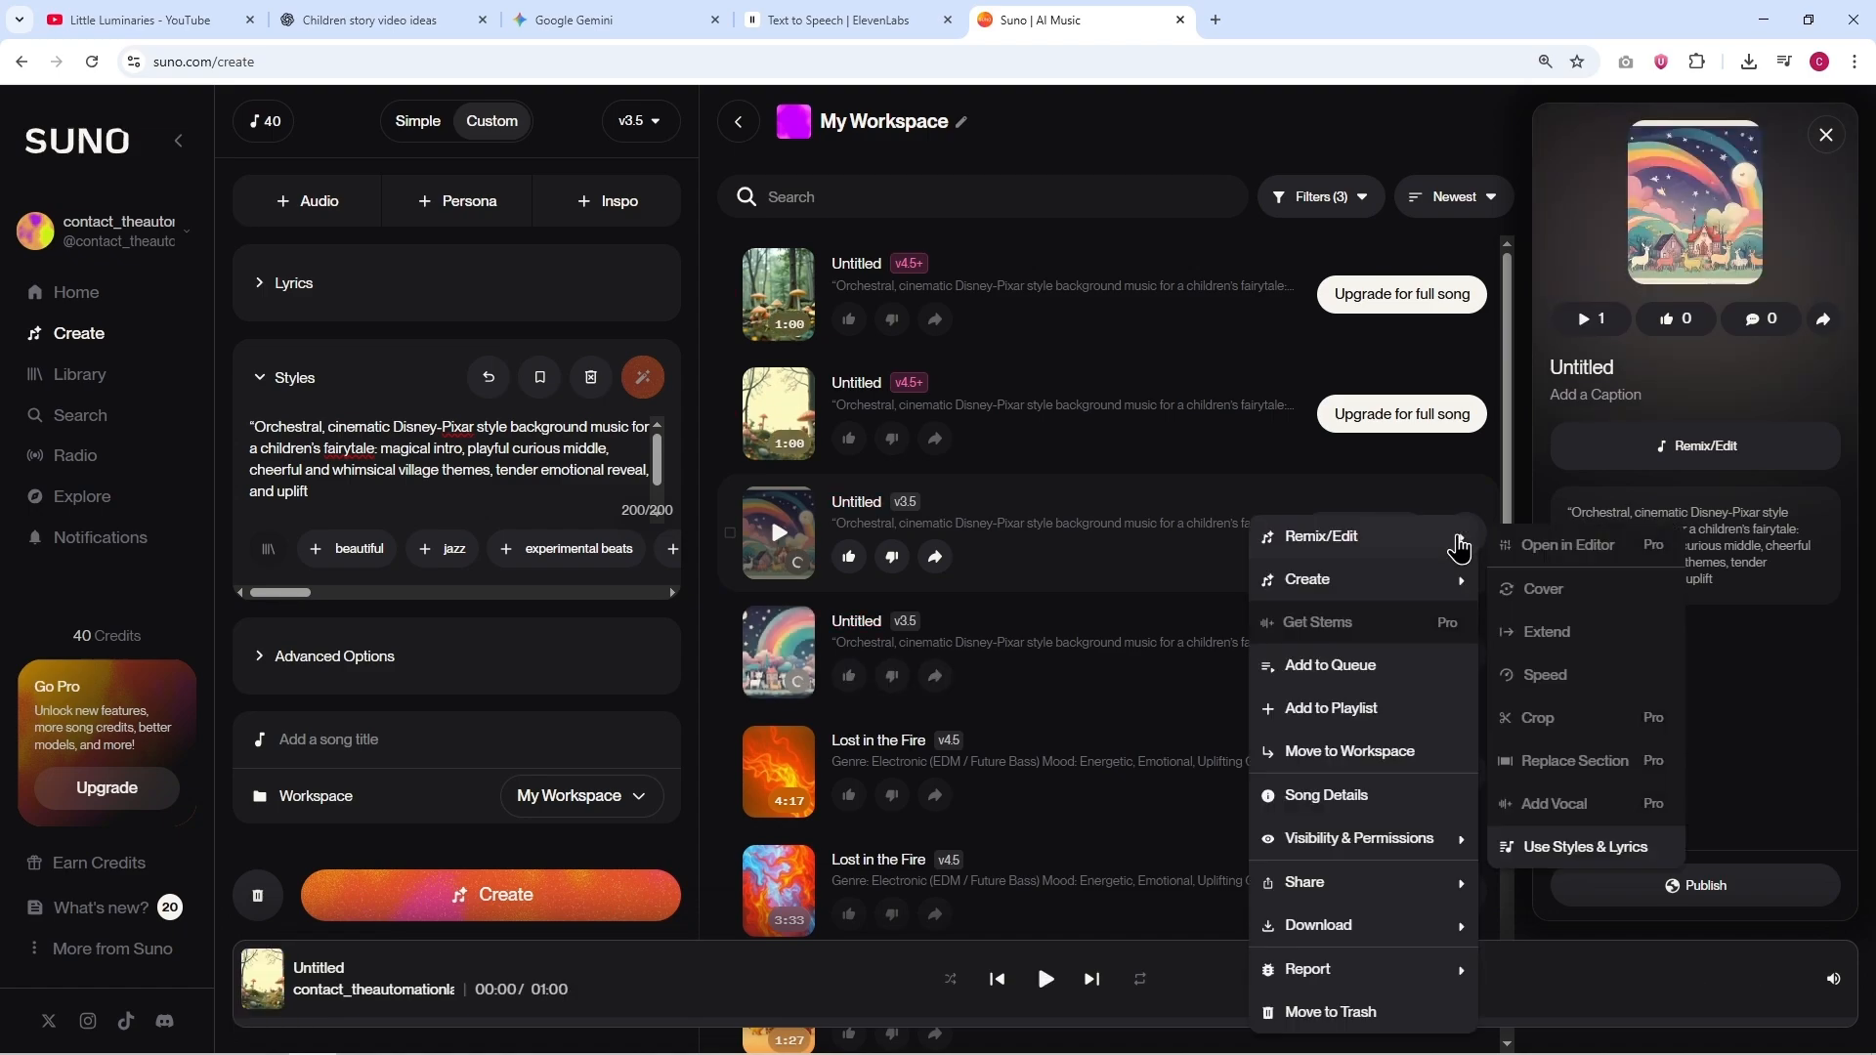
{"action": "mouse_move", "coordinate": [1351, 931]}
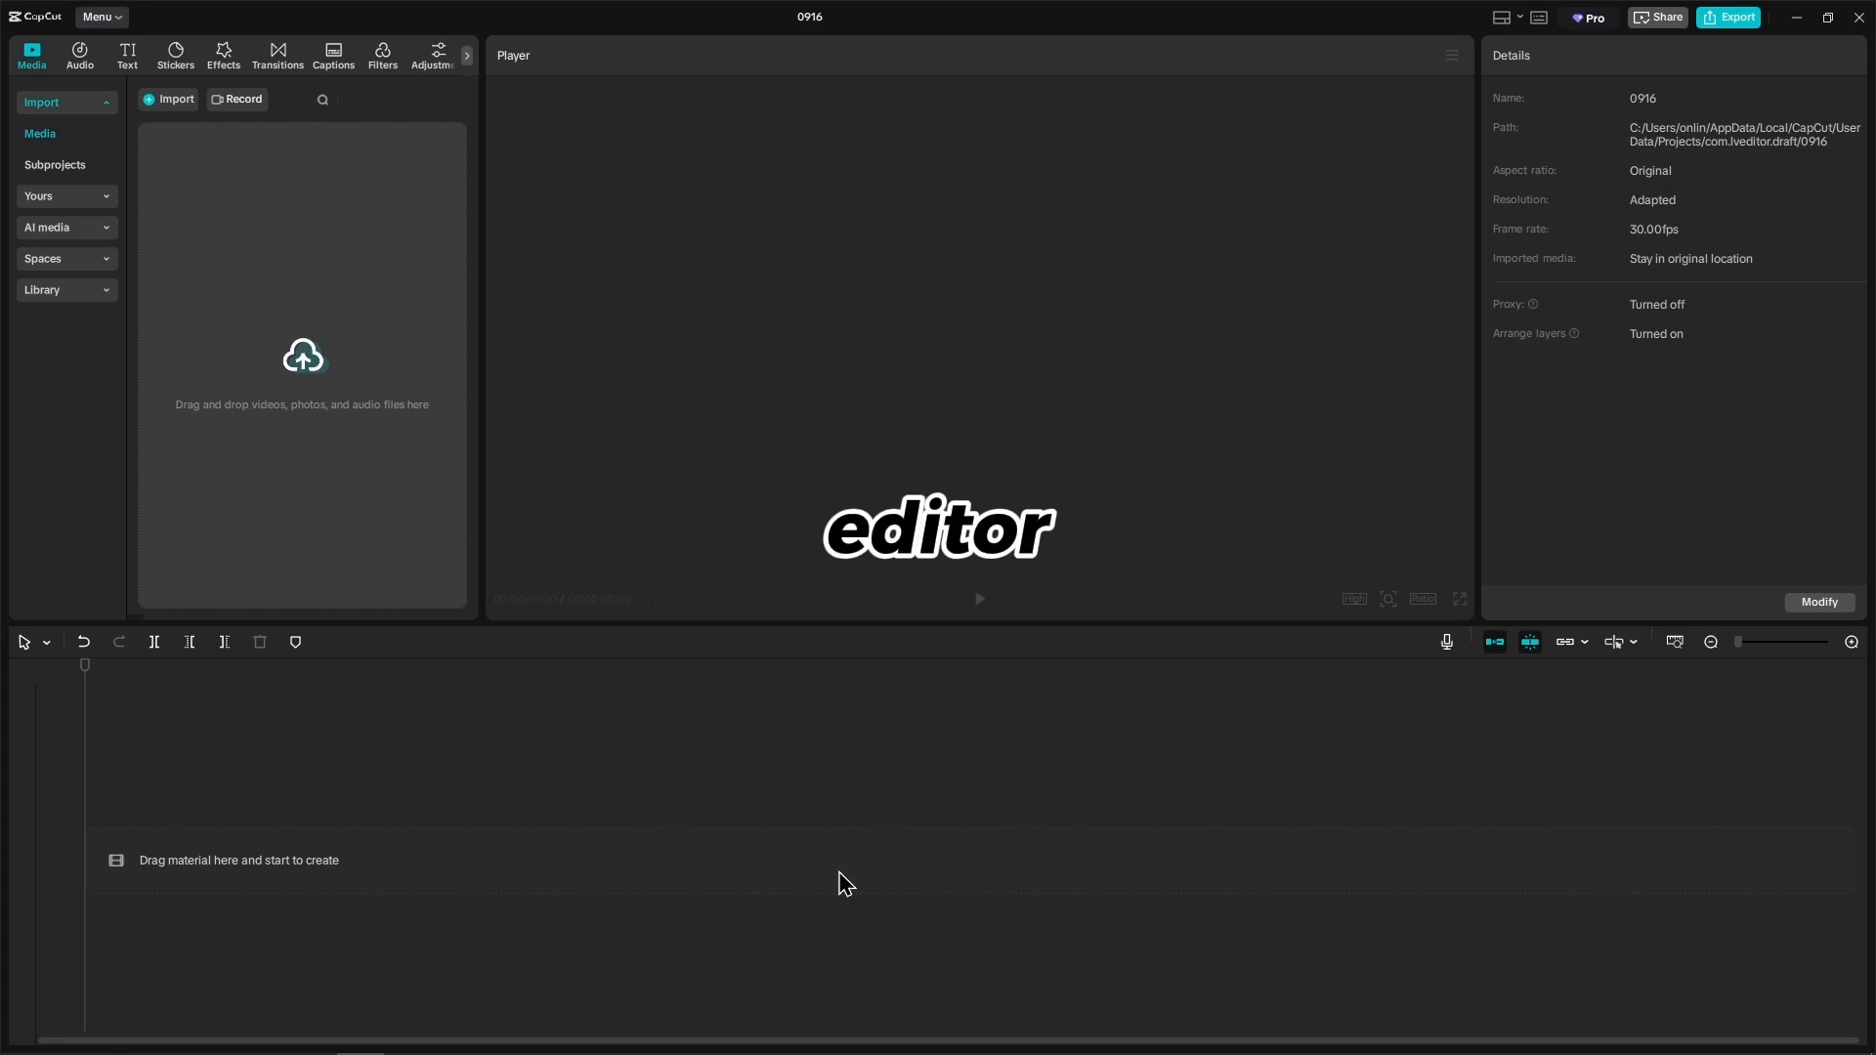
Step: In CapCut, import the story clips, narration and Untitled music from Downloads and sort the media by time created
{"action": "left_click", "coordinate": [73, 1038]}
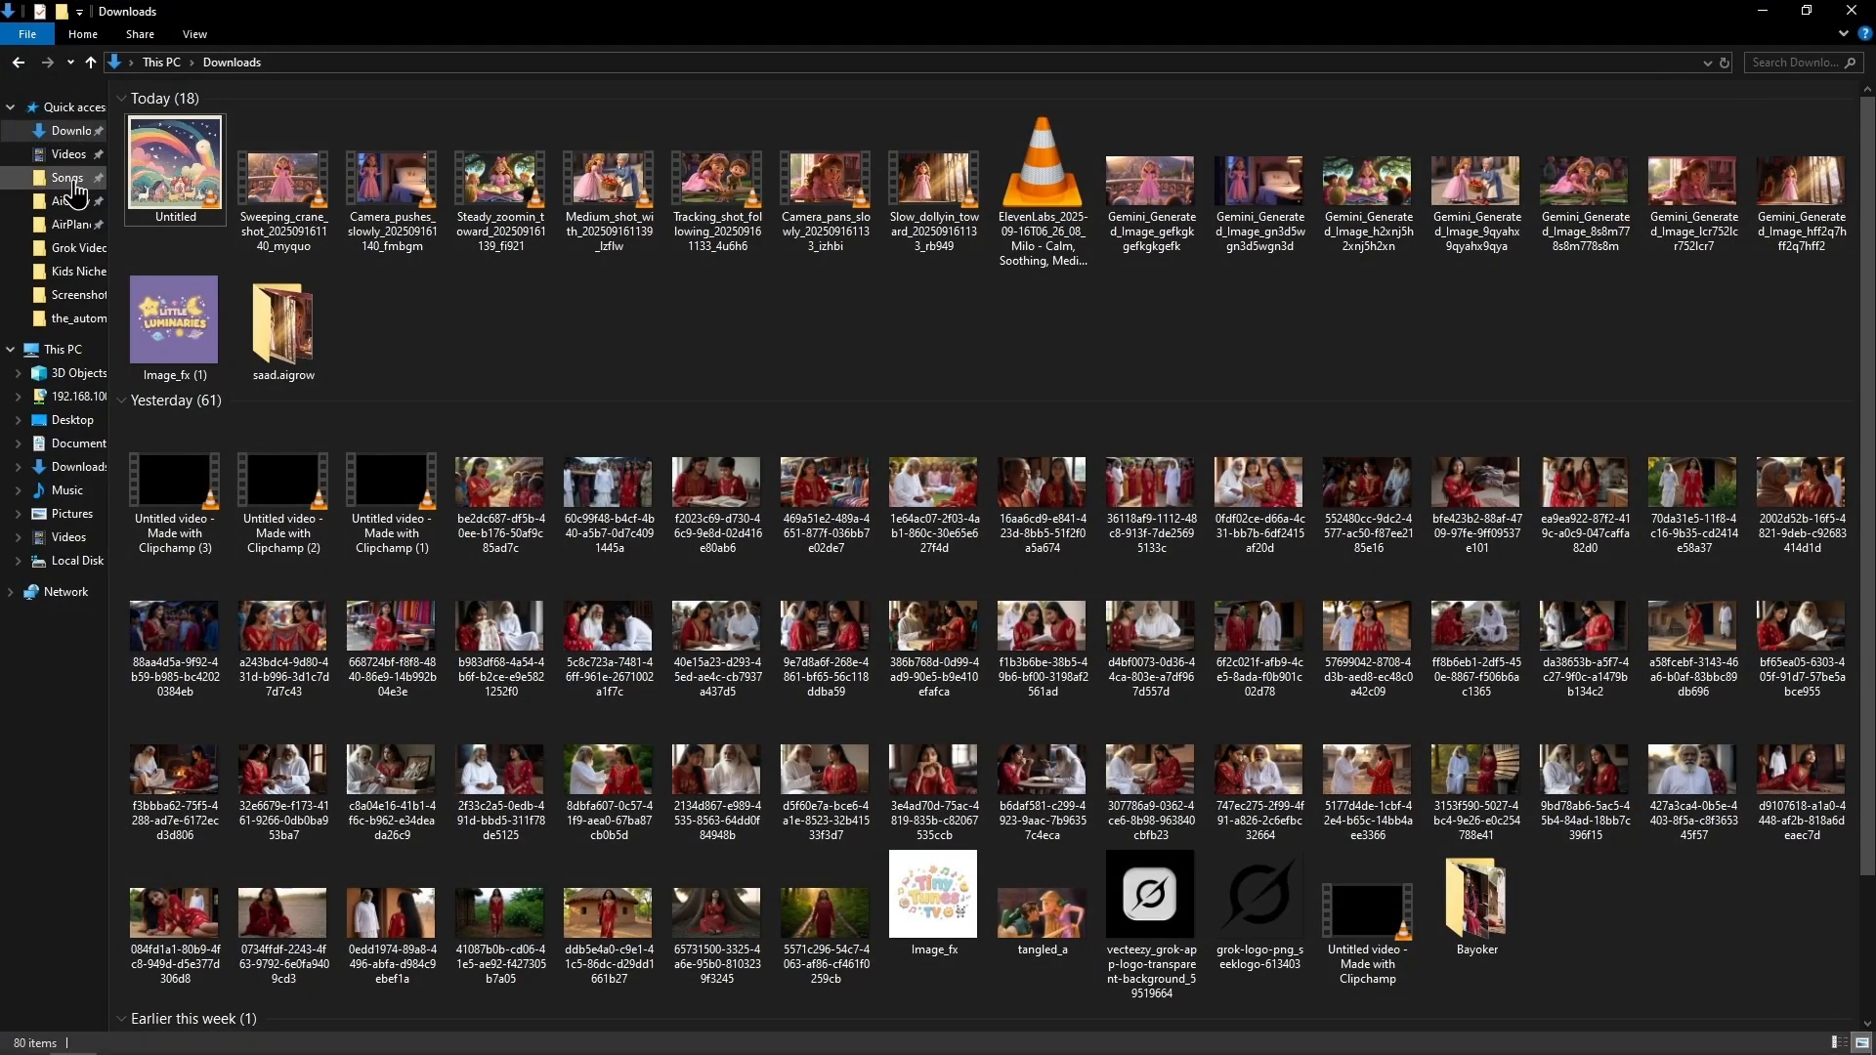
{"action": "left_click_drag", "start_coordinate": [110, 171], "coordinate": [293, 468]}
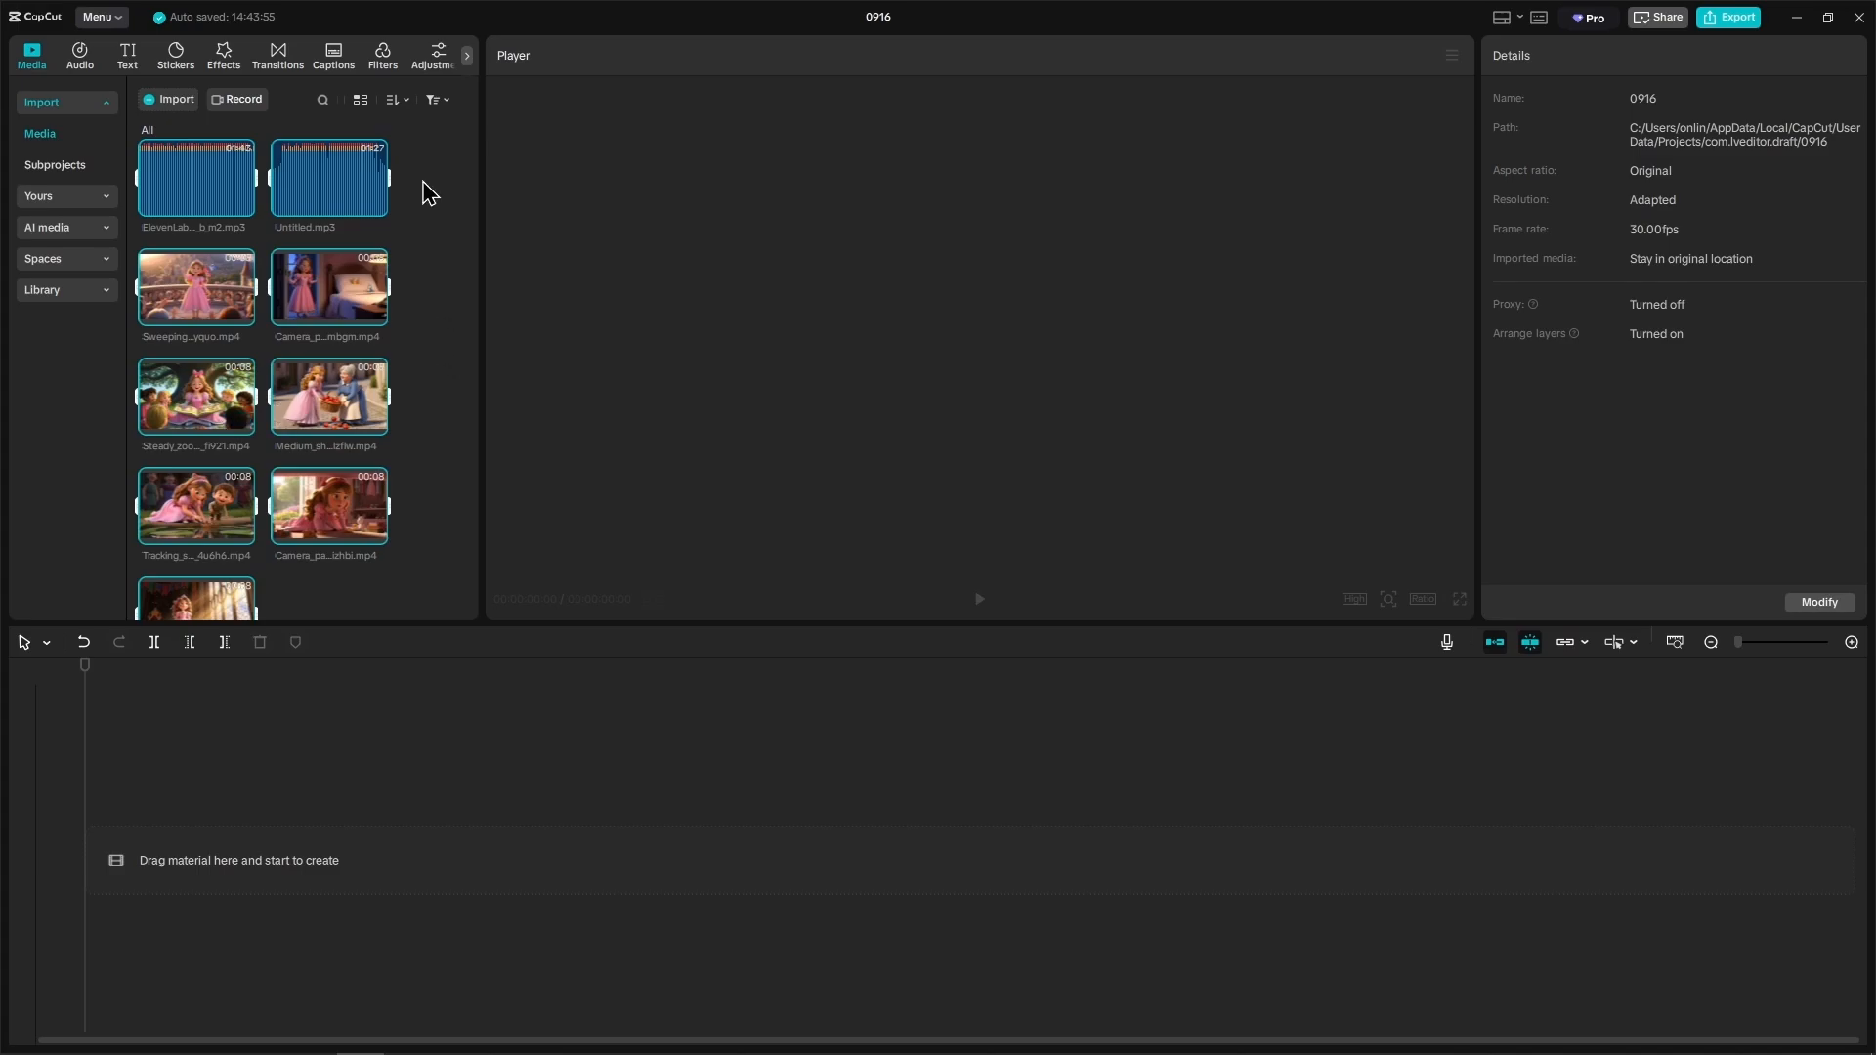
{"action": "left_click", "coordinate": [394, 99]}
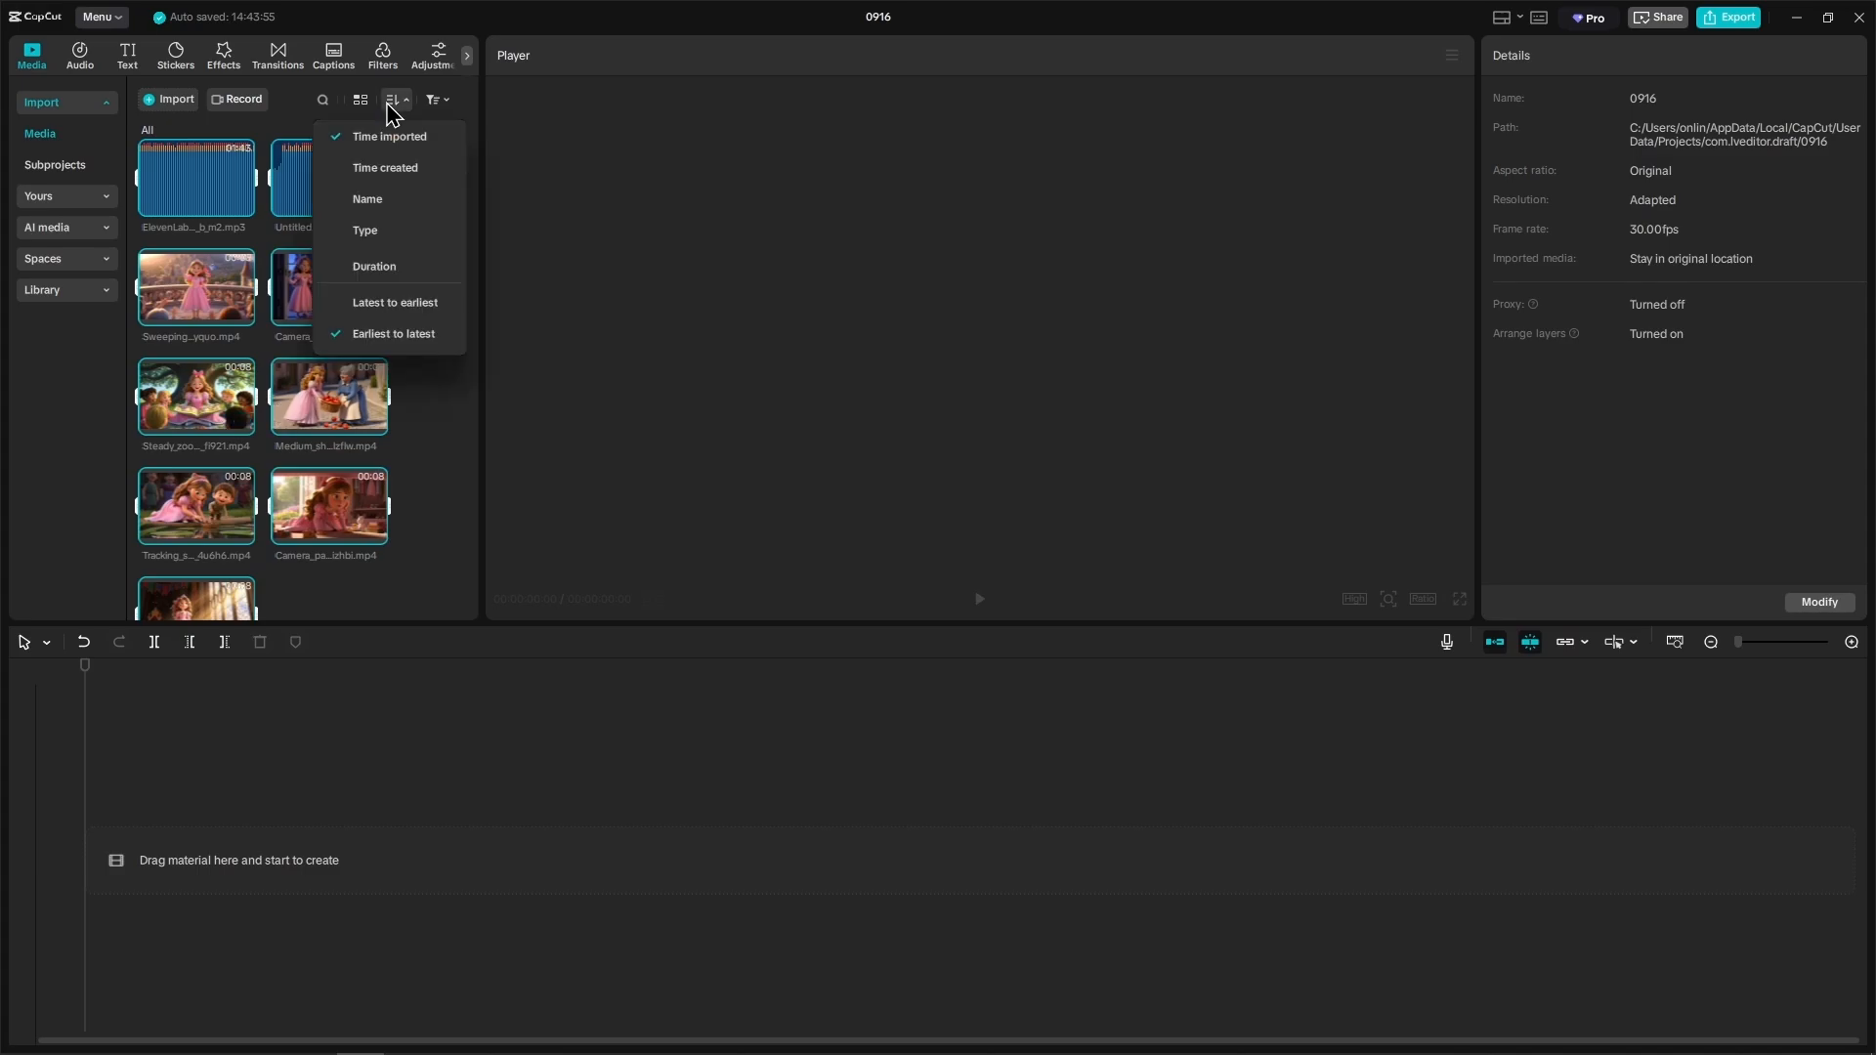
{"action": "left_click", "coordinate": [388, 170]}
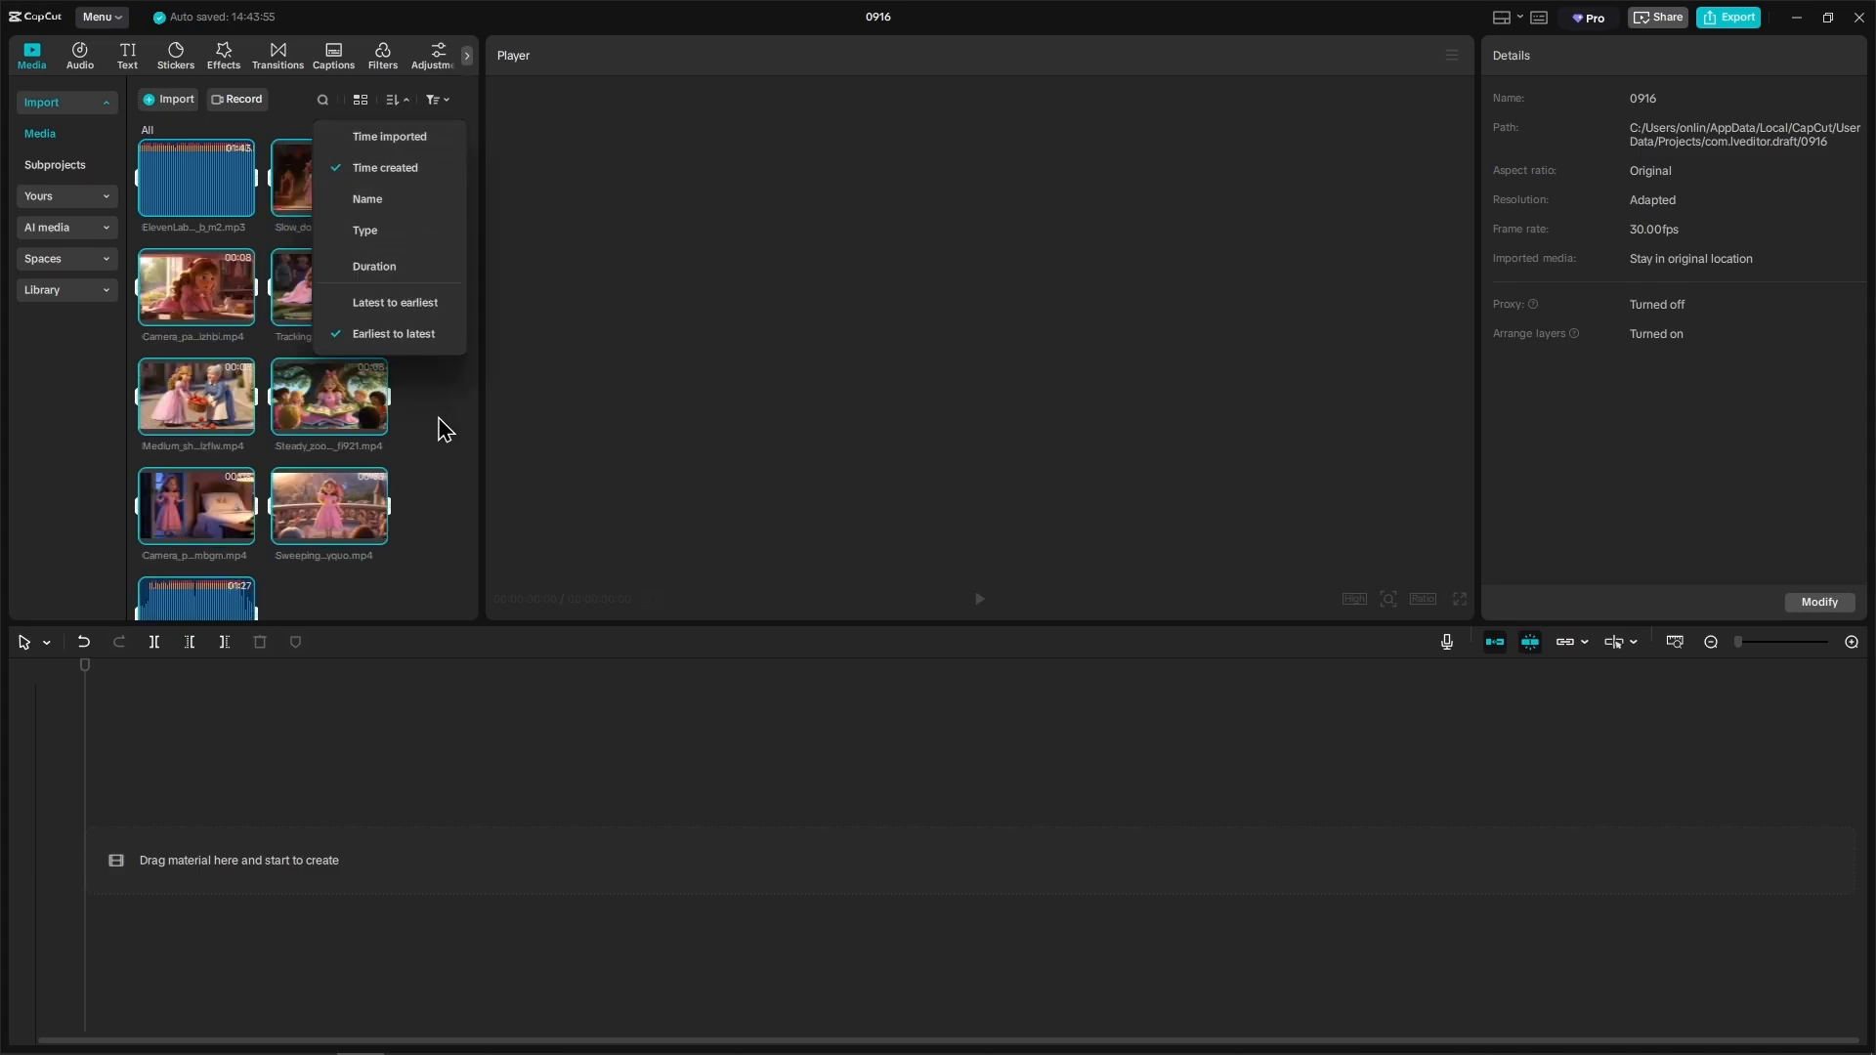
Step: Place all imported clips and audio on the timeline and play the sequence
{"action": "left_click_drag", "start_coordinate": [279, 192], "coordinate": [245, 821]}
{"action": "left_click", "coordinate": [197, 778]}
{"action": "left_click", "coordinate": [109, 778]}
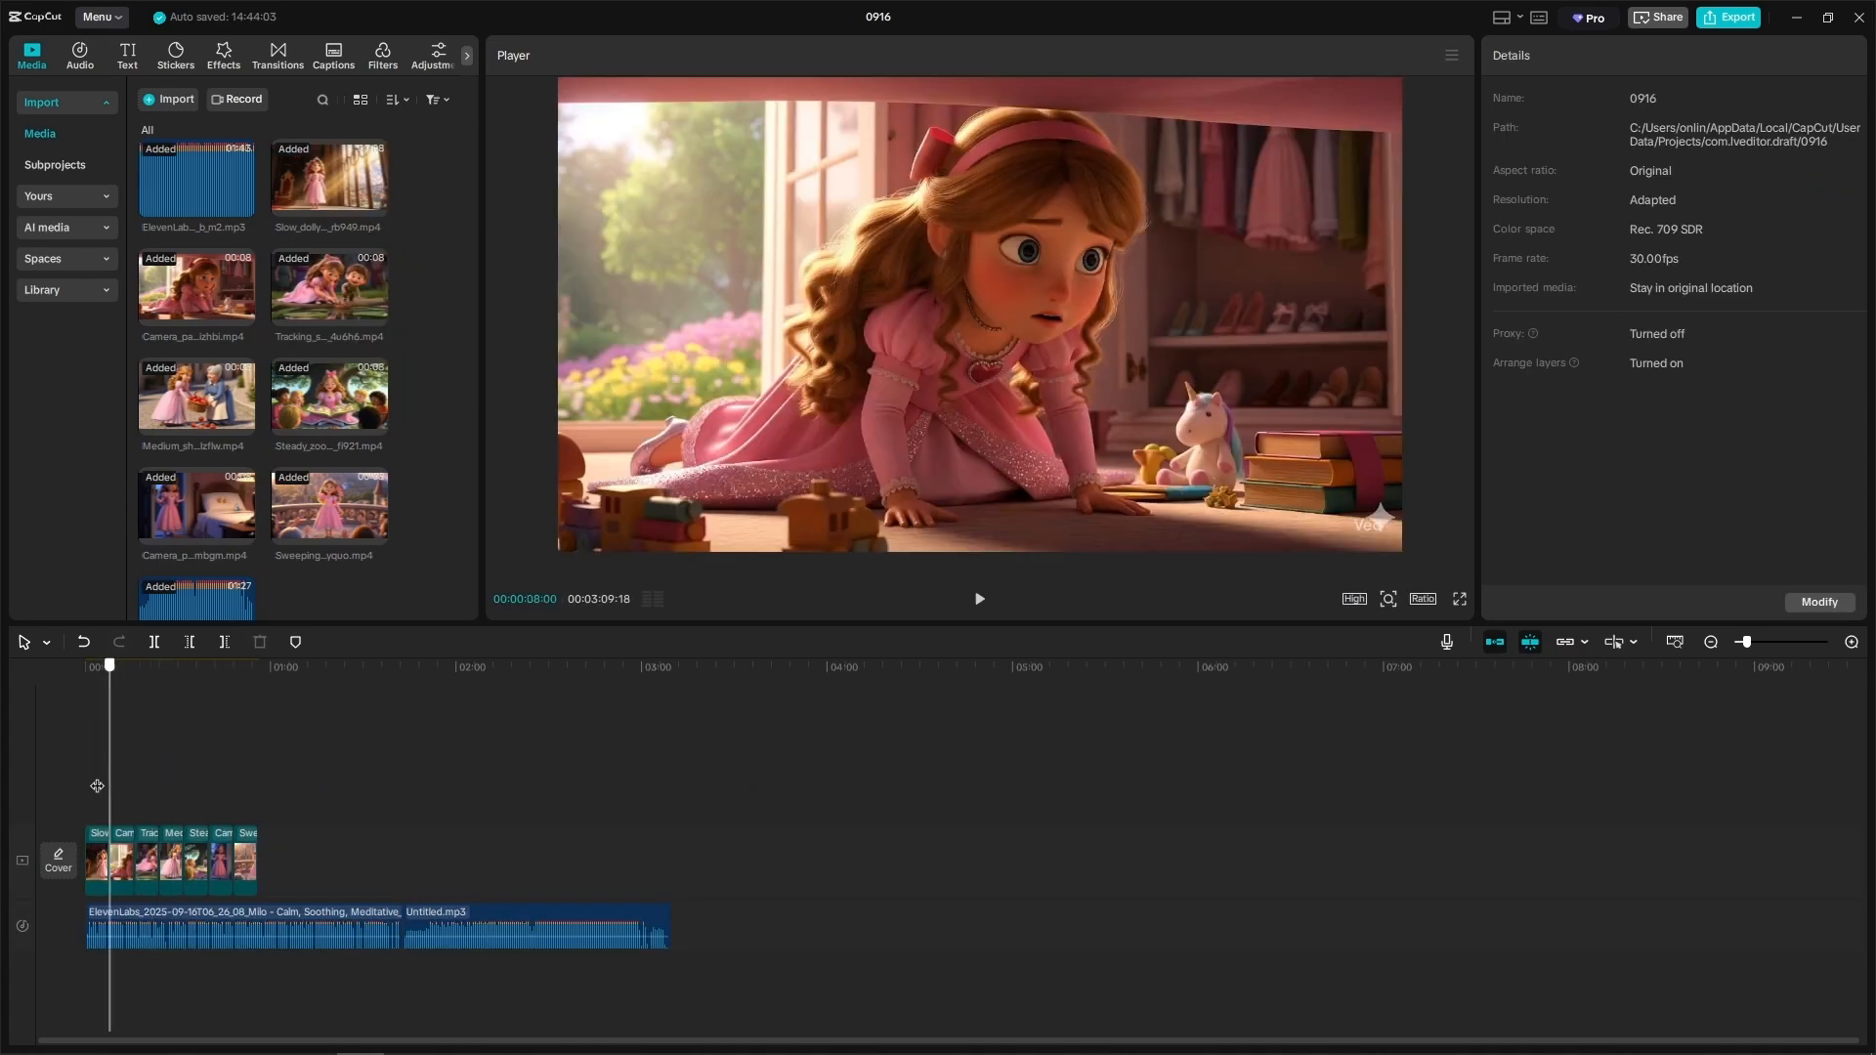
{"action": "key", "text": "space"}
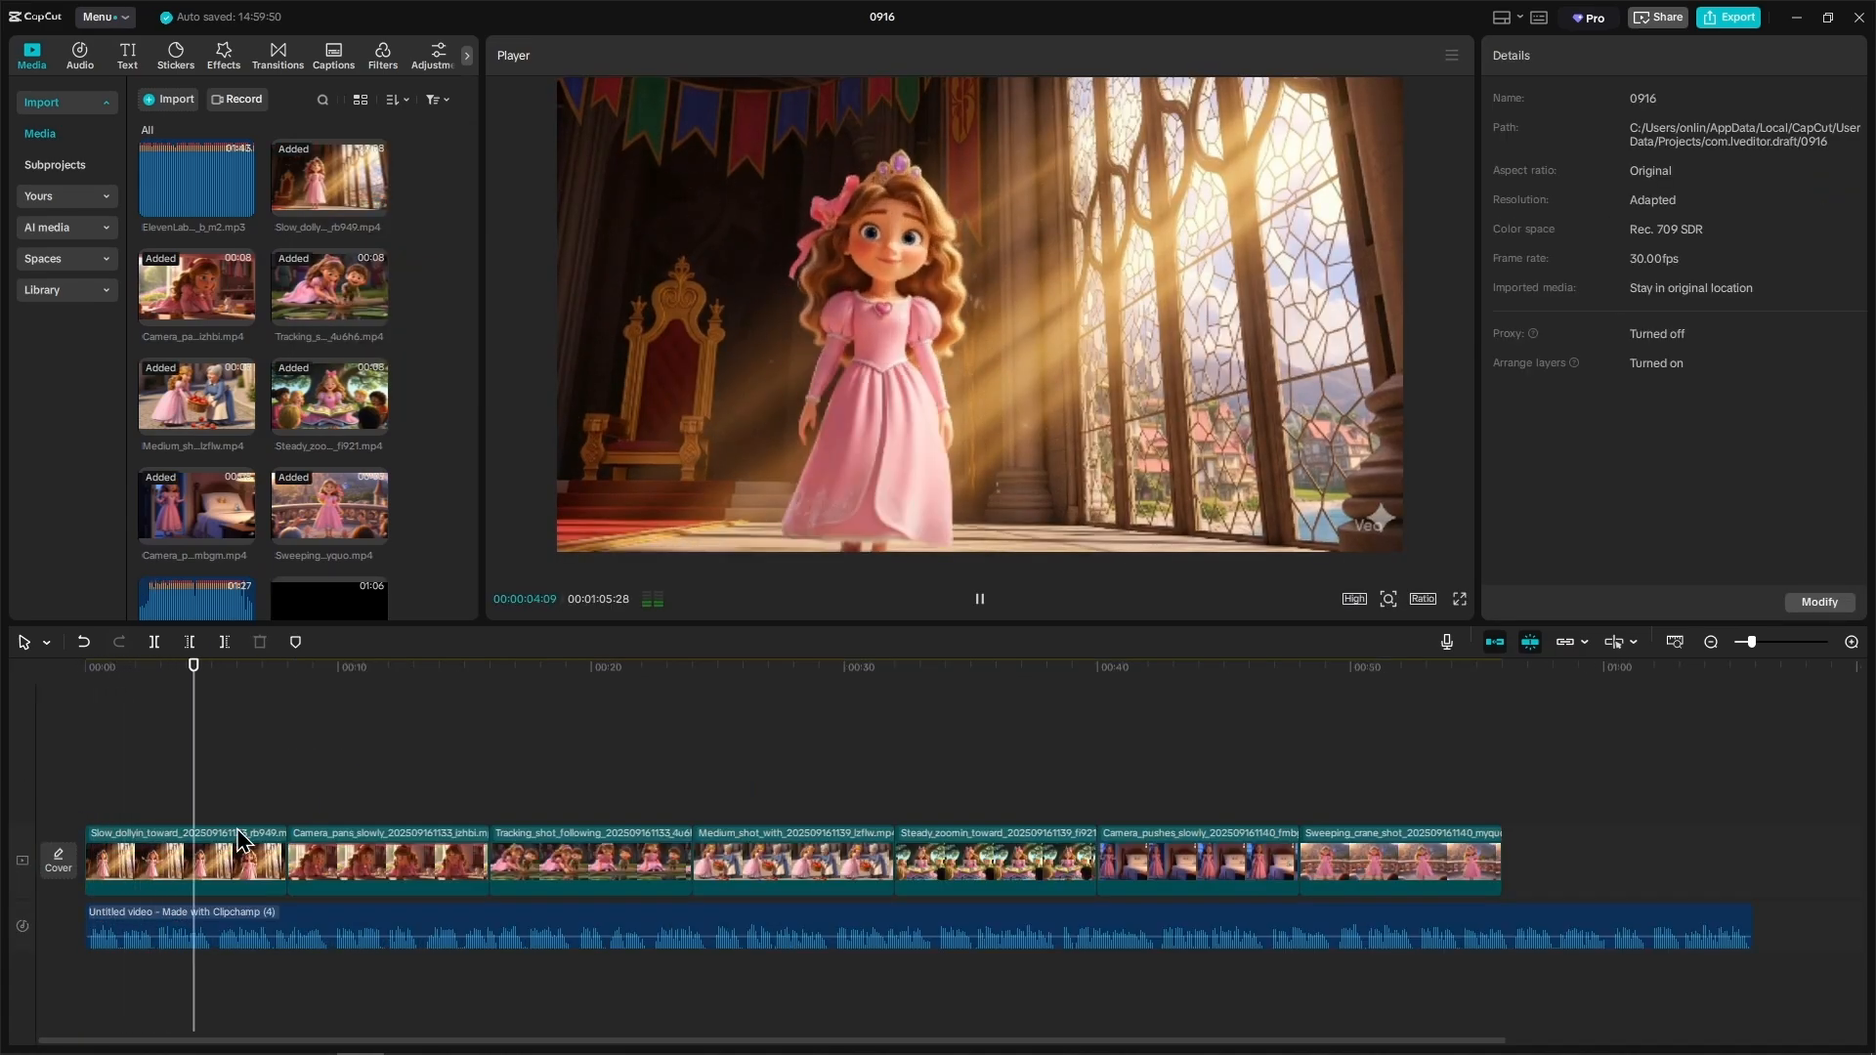
Step: Slow the repeated throne room clip after the first one to 0.3x speed
{"action": "scroll", "coordinate": [248, 830], "scroll_direction": "up", "scroll_amount": 1}
{"action": "left_click", "coordinate": [280, 810]}
{"action": "key", "text": "Right"}
{"action": "key", "text": "Right"}
{"action": "key", "text": "Right"}
{"action": "key", "text": "Right"}
{"action": "key", "text": "Right"}
{"action": "key", "text": "Right"}
{"action": "left_click", "coordinate": [1846, 184]}
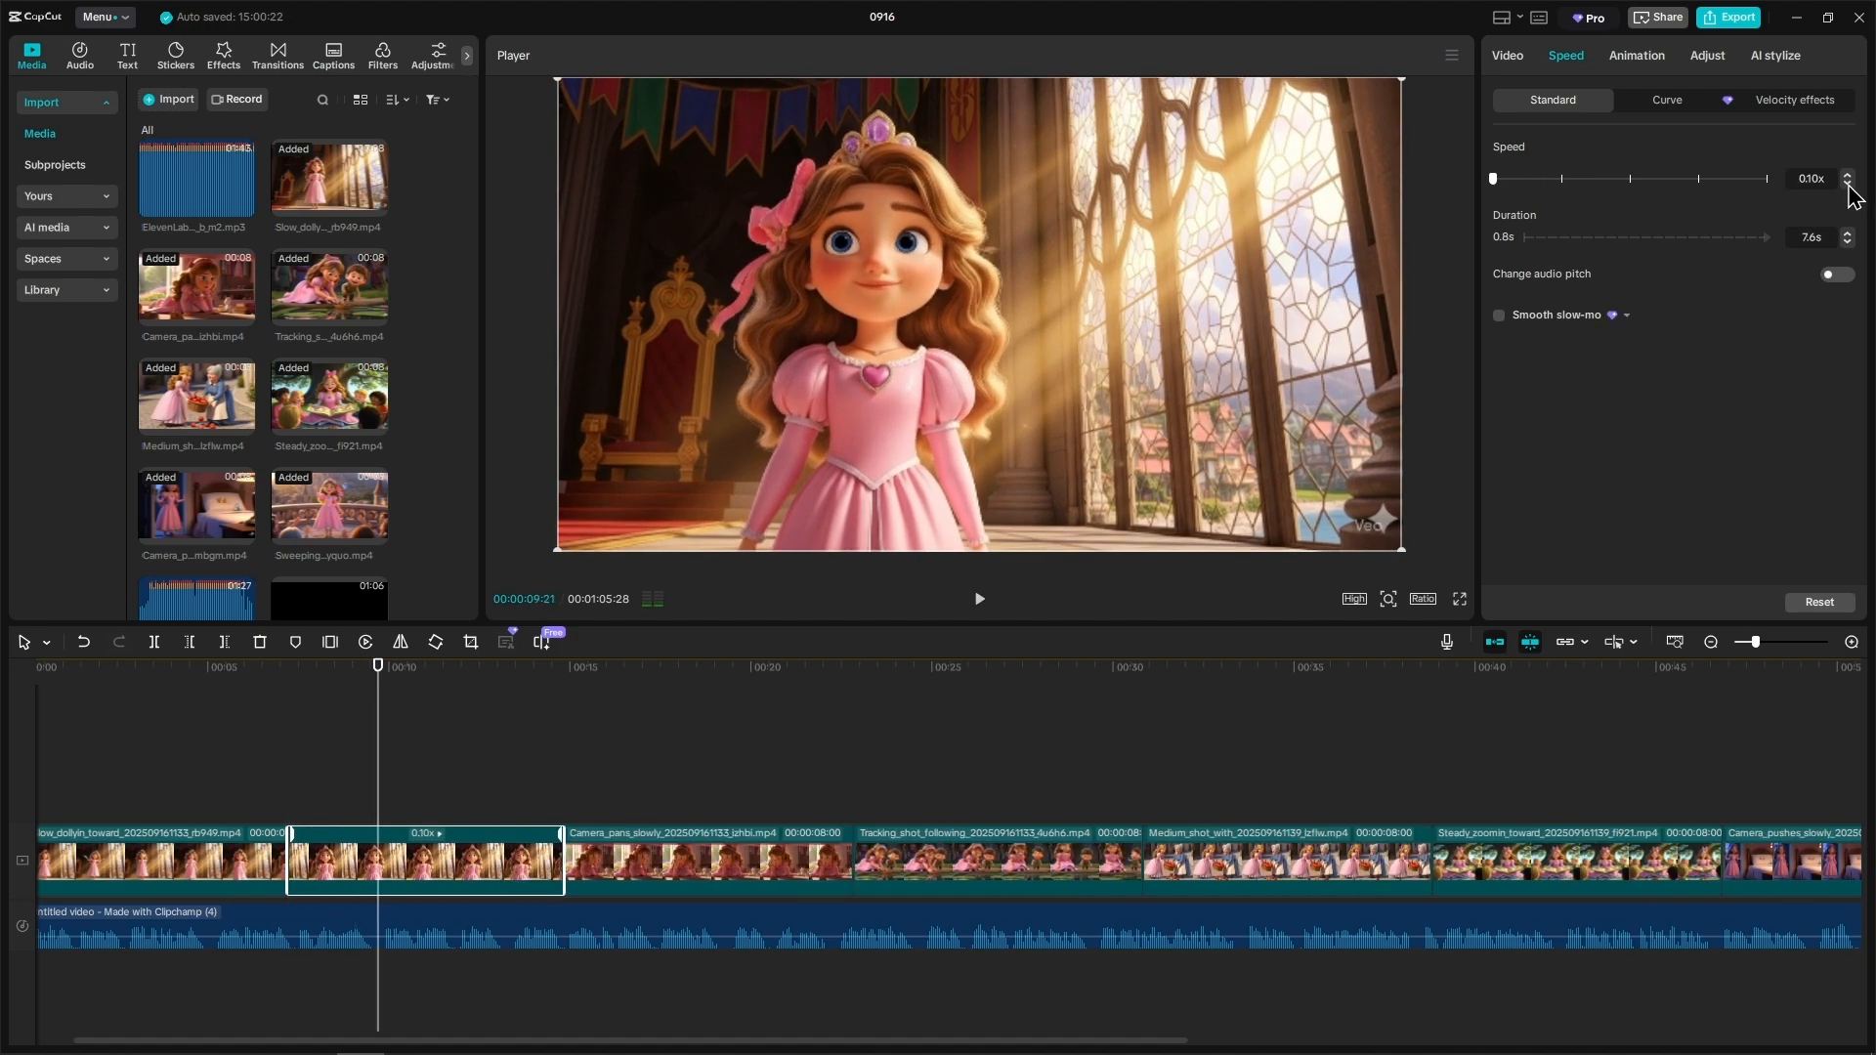
{"action": "left_click", "coordinate": [1846, 174]}
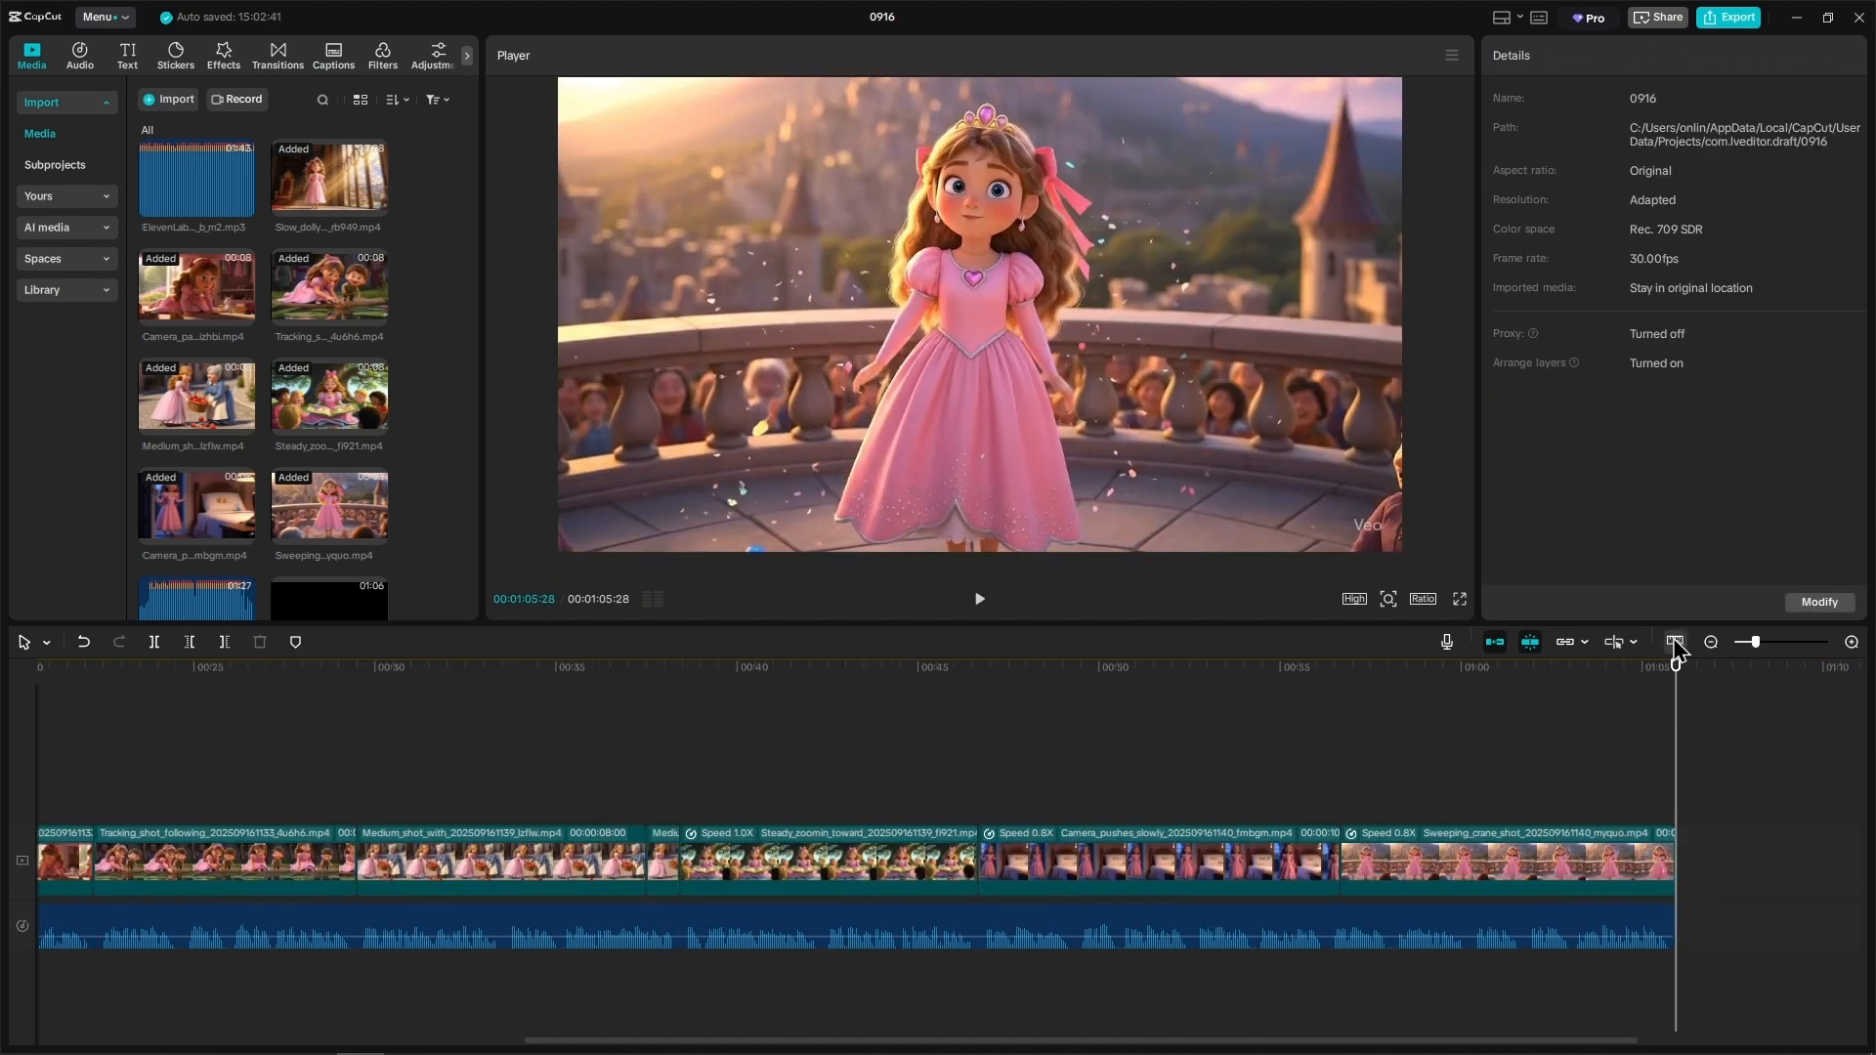
Step: Add the Untitled.mp3 music beneath the narration from the start of the timeline and play the mix
{"action": "left_click", "coordinate": [1674, 642]}
{"action": "key", "text": "Home"}
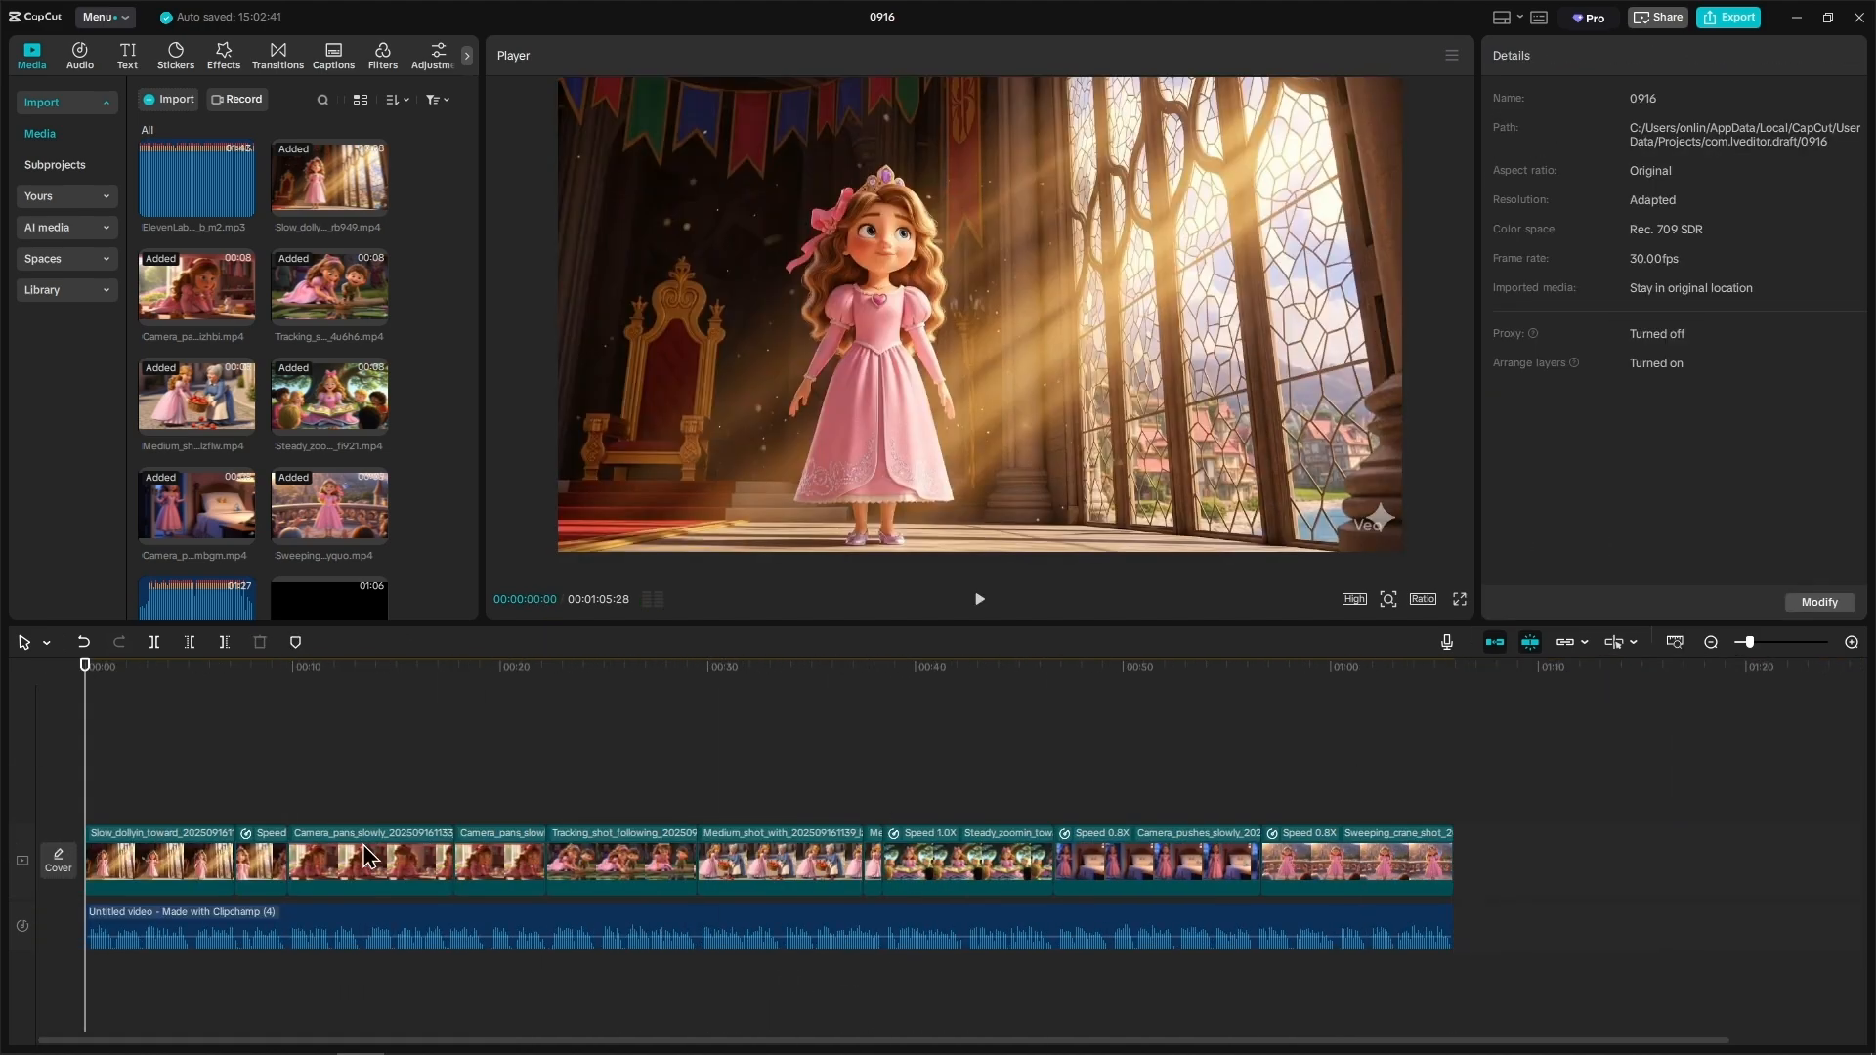
{"action": "scroll", "coordinate": [190, 570], "scroll_direction": "down", "scroll_amount": 1}
{"action": "left_click_drag", "start_coordinate": [194, 557], "coordinate": [102, 967]}
{"action": "left_click", "coordinate": [980, 599]}
{"action": "left_click", "coordinate": [242, 1008]}
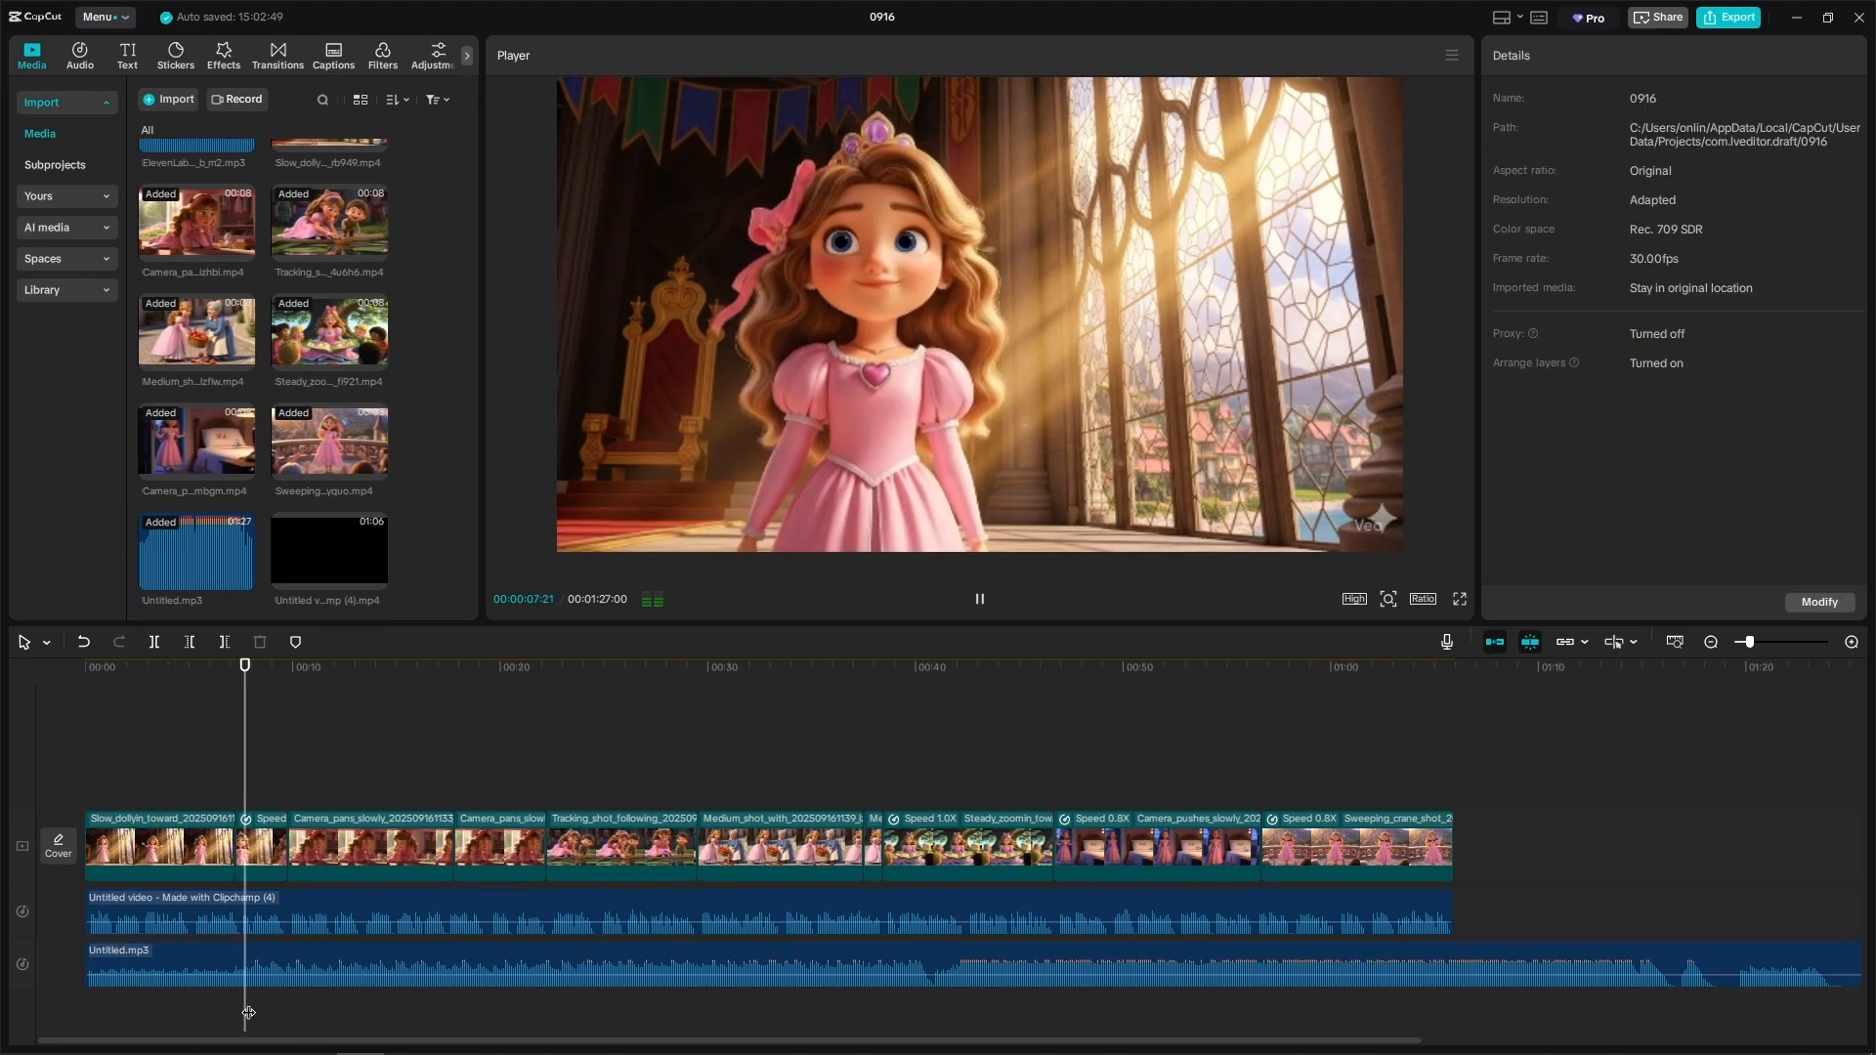
Step: Set the background music's volume to -10 dB and listen to the mix further along the timeline
{"action": "left_click", "coordinate": [532, 962]}
{"action": "left_click", "coordinate": [1789, 155]}
{"action": "type", "text": "-10"}
{"action": "key", "text": "Return"}
{"action": "key", "text": "XF86AudioRaiseVolume"}
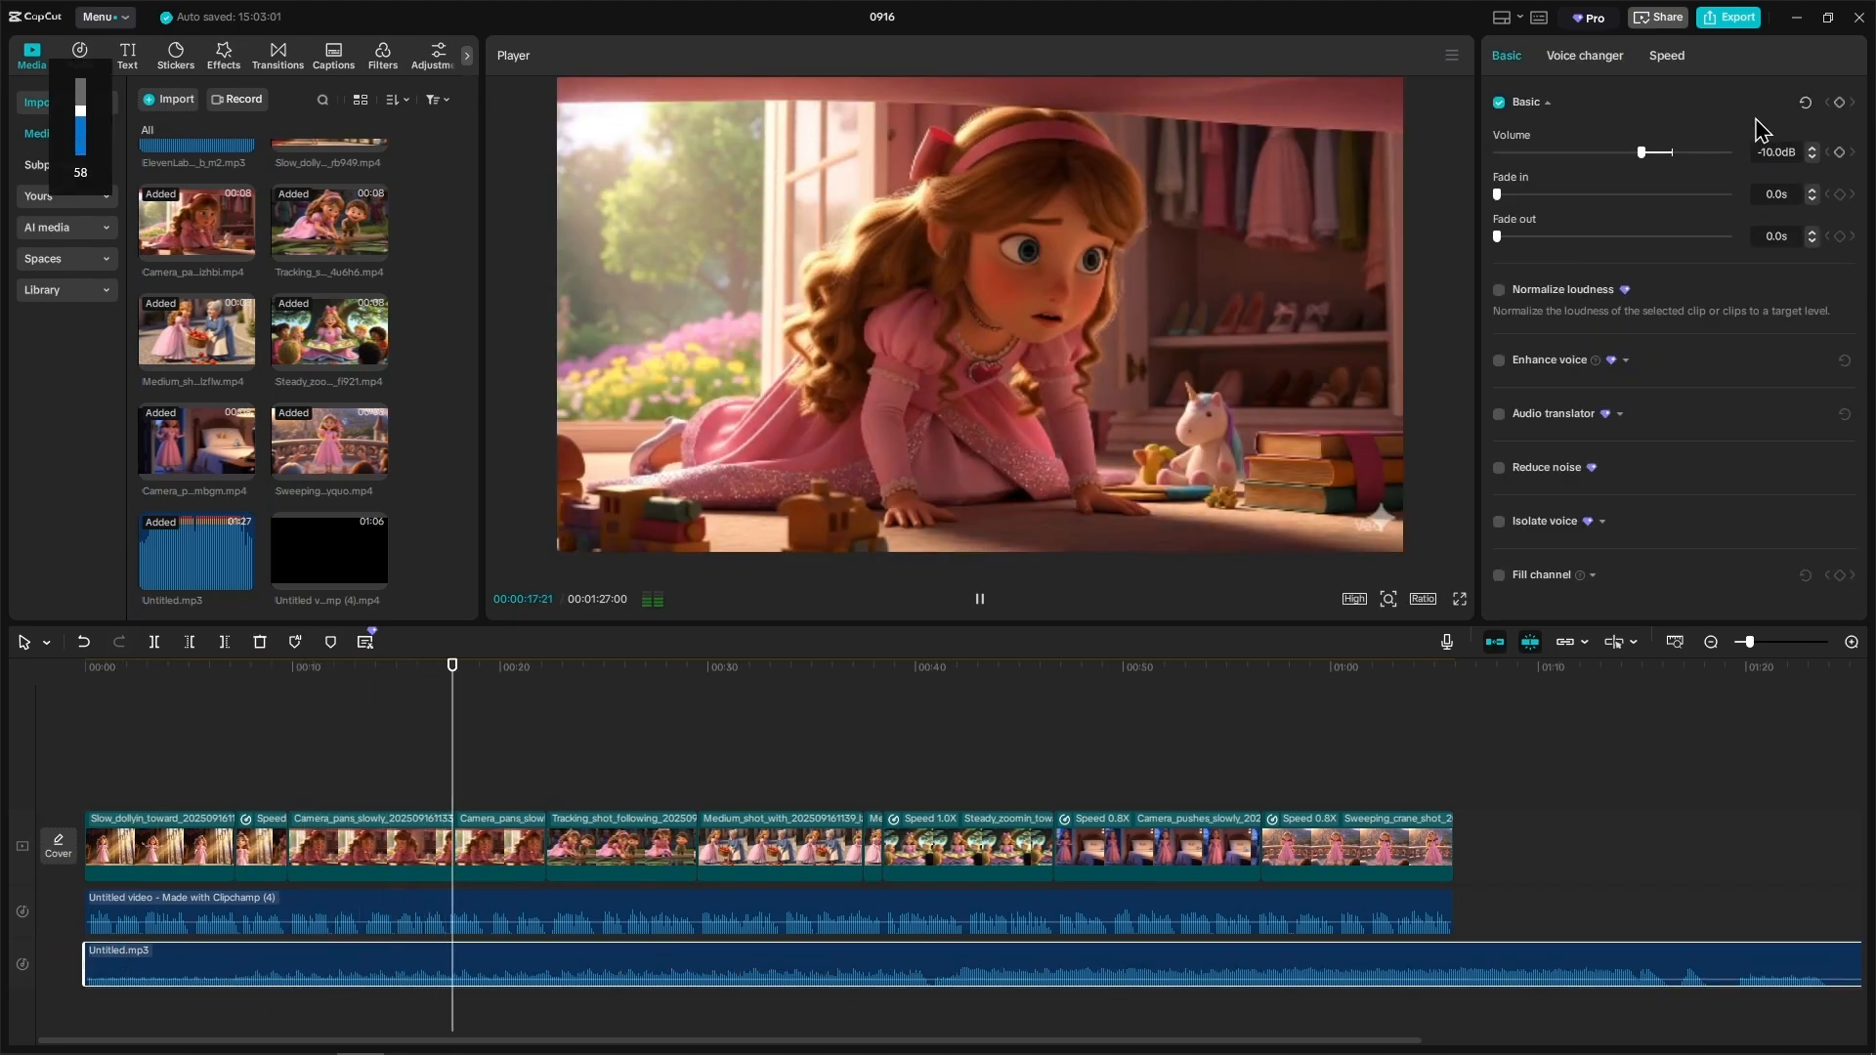
{"action": "left_click", "coordinate": [688, 760]}
Step: Lower the Untitled.mp3 background music's volume to -15 dB
{"action": "left_click", "coordinate": [852, 964]}
{"action": "left_click", "coordinate": [1773, 153]}
{"action": "type", "text": "-15"}
{"action": "left_click", "coordinate": [1681, 106]}
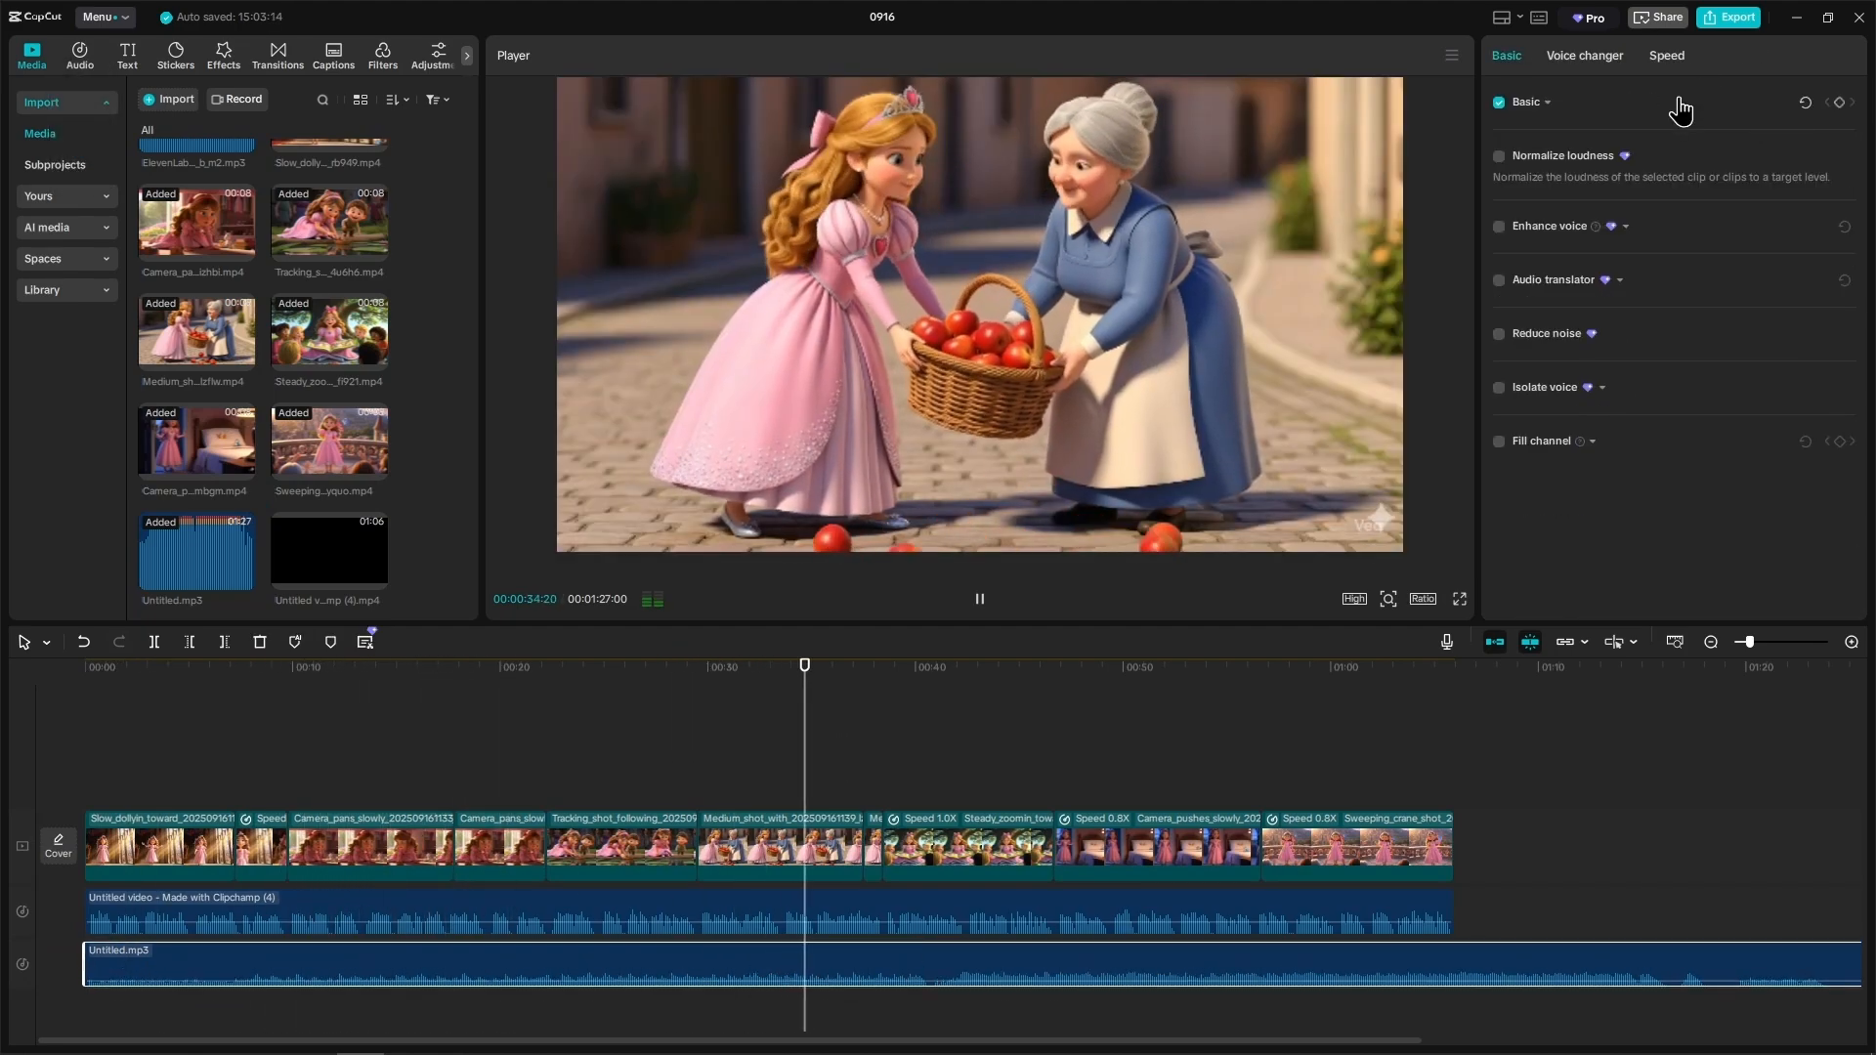
Step: Check the balance of music and narration by playing from several points along the rest of the timeline
{"action": "left_click", "coordinate": [972, 772]}
{"action": "left_click", "coordinate": [1156, 772]}
{"action": "left_click", "coordinate": [1288, 777]}
{"action": "left_click", "coordinate": [1436, 783]}
{"action": "scroll", "coordinate": [1444, 791], "scroll_direction": "down", "scroll_amount": 3}
{"action": "left_click", "coordinate": [506, 870]}
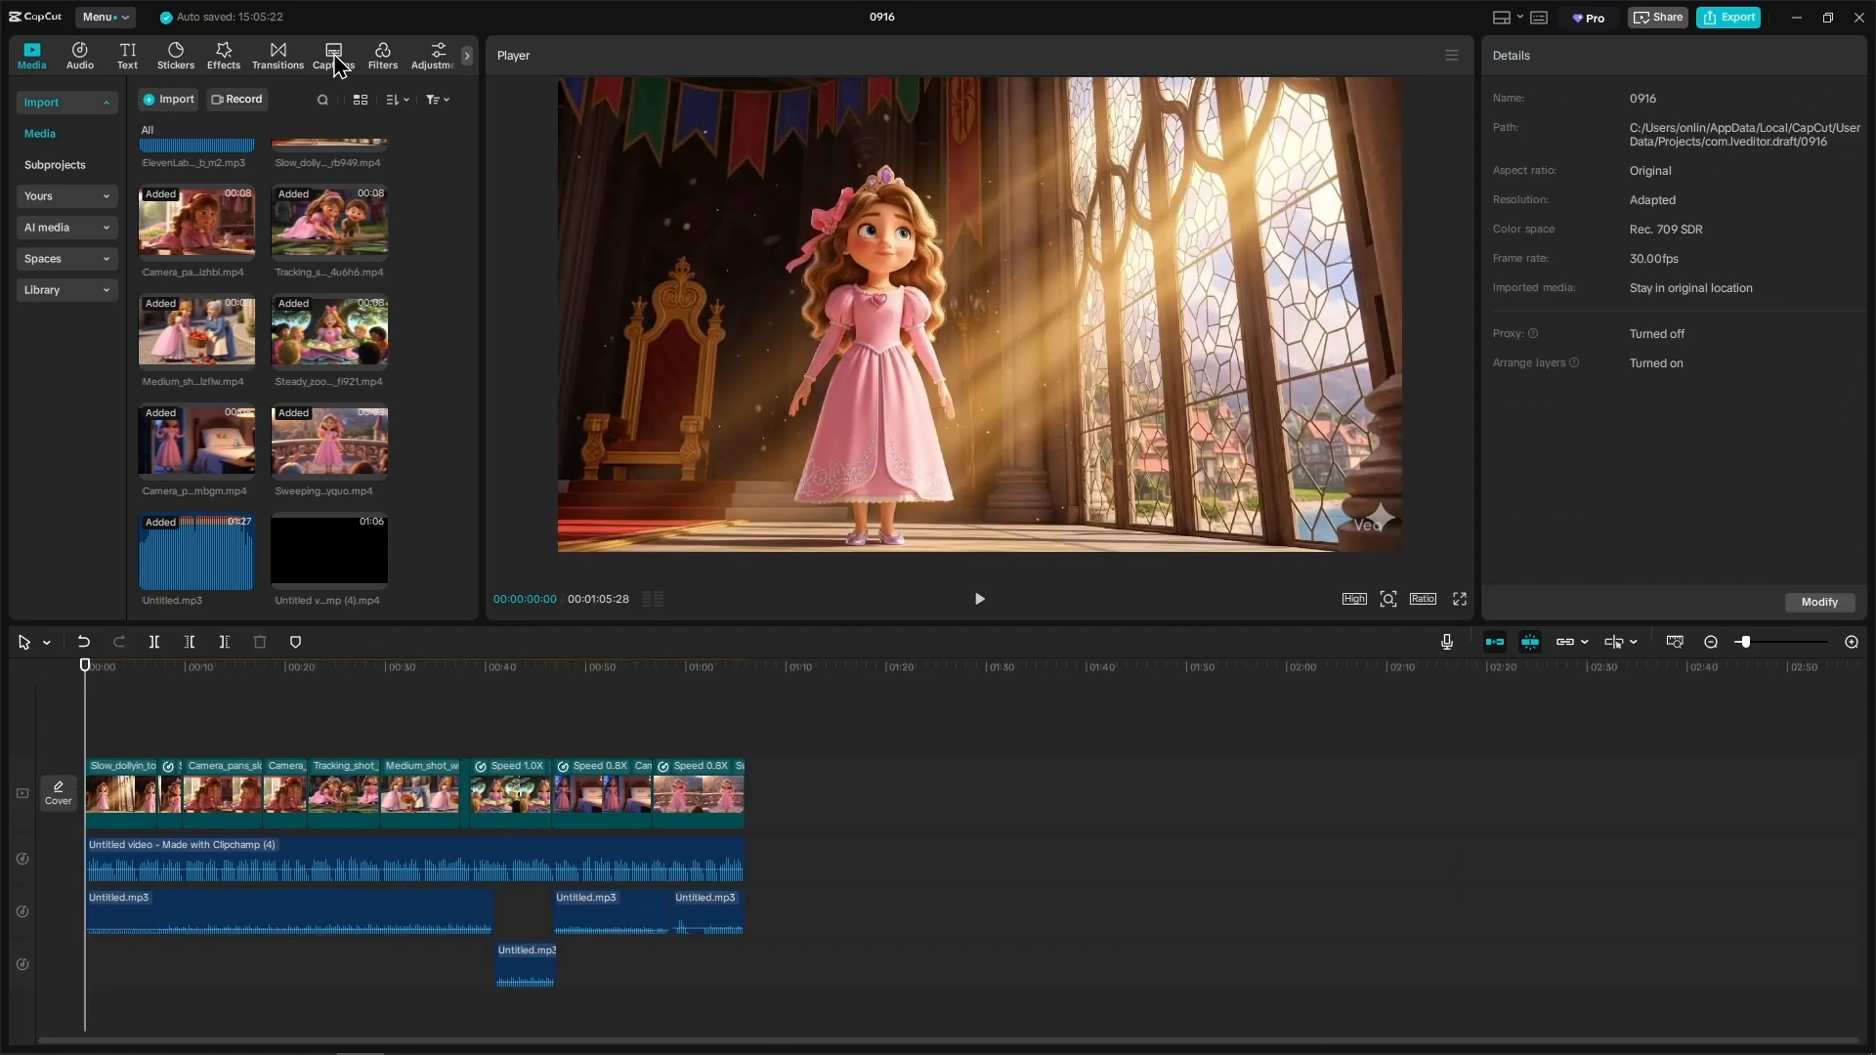
Step: Generate automatic captions with English as the spoken language and play the opening to preview them
{"action": "left_click", "coordinate": [333, 56]}
{"action": "left_click", "coordinate": [418, 603]}
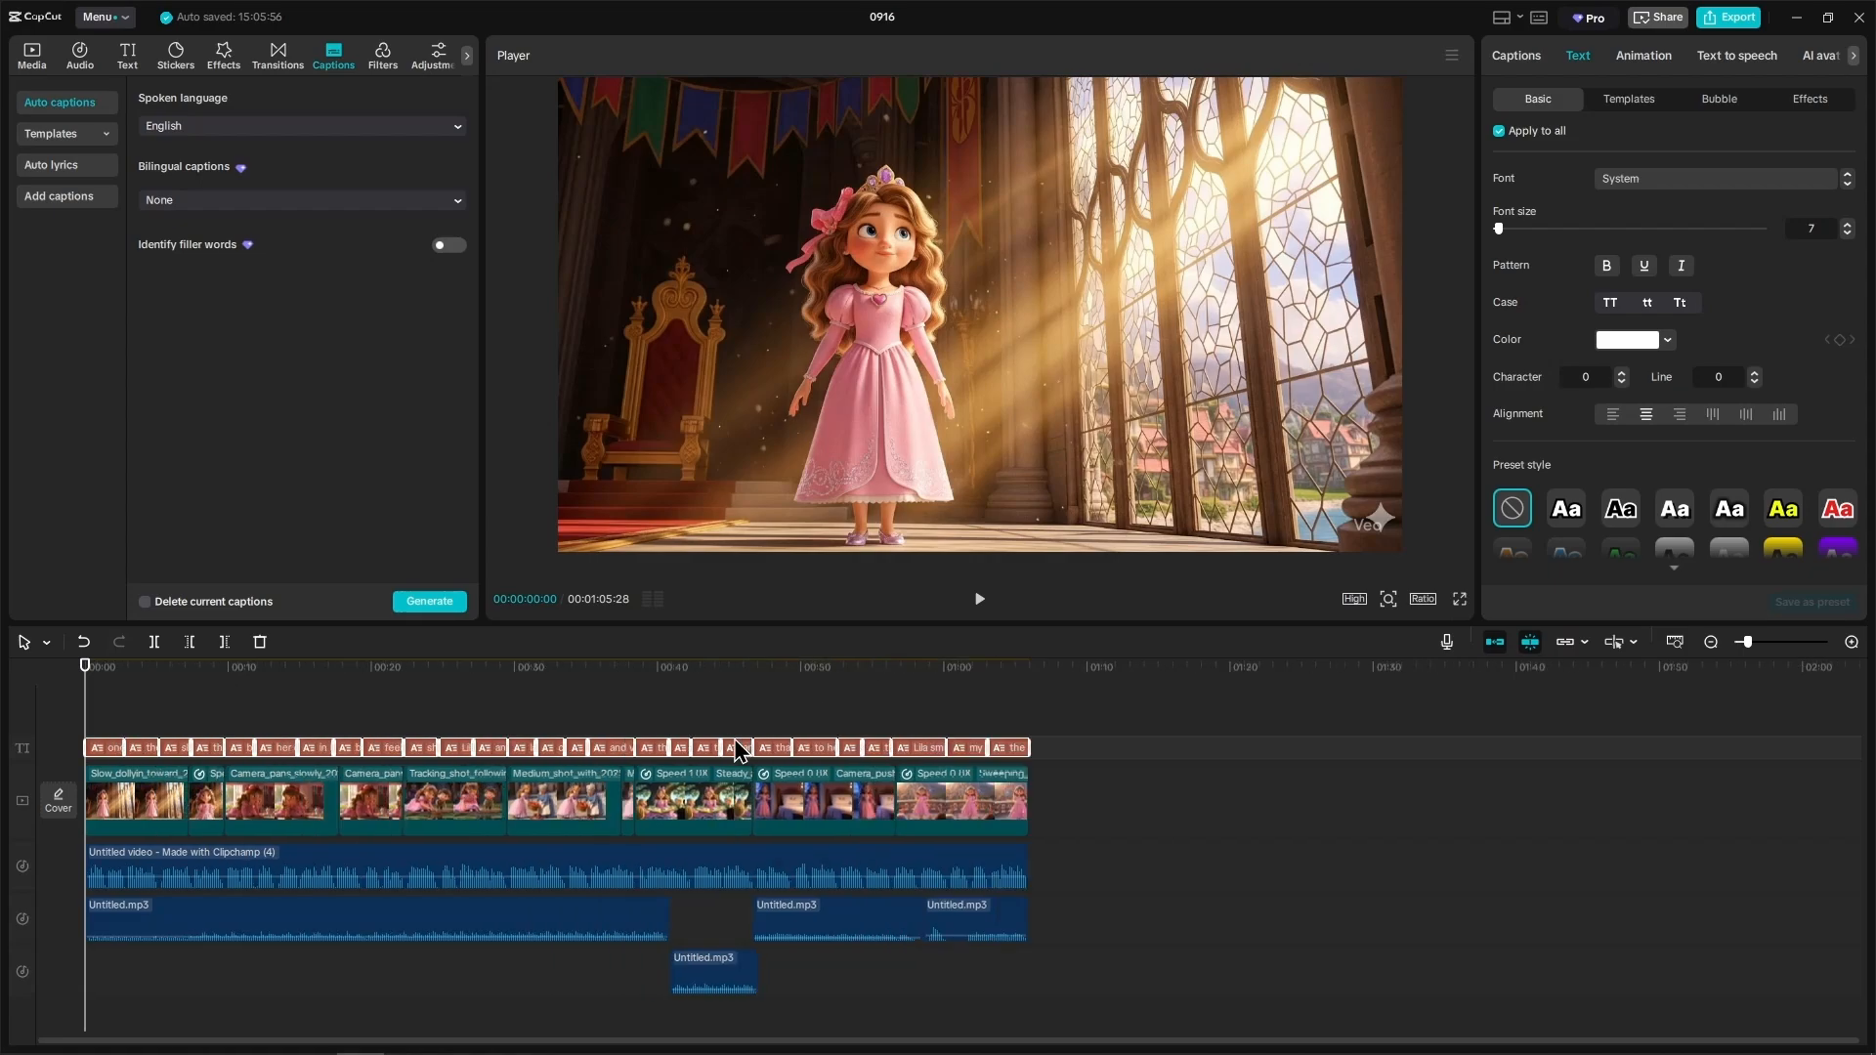
{"action": "left_click", "coordinate": [979, 600]}
{"action": "left_click", "coordinate": [978, 601]}
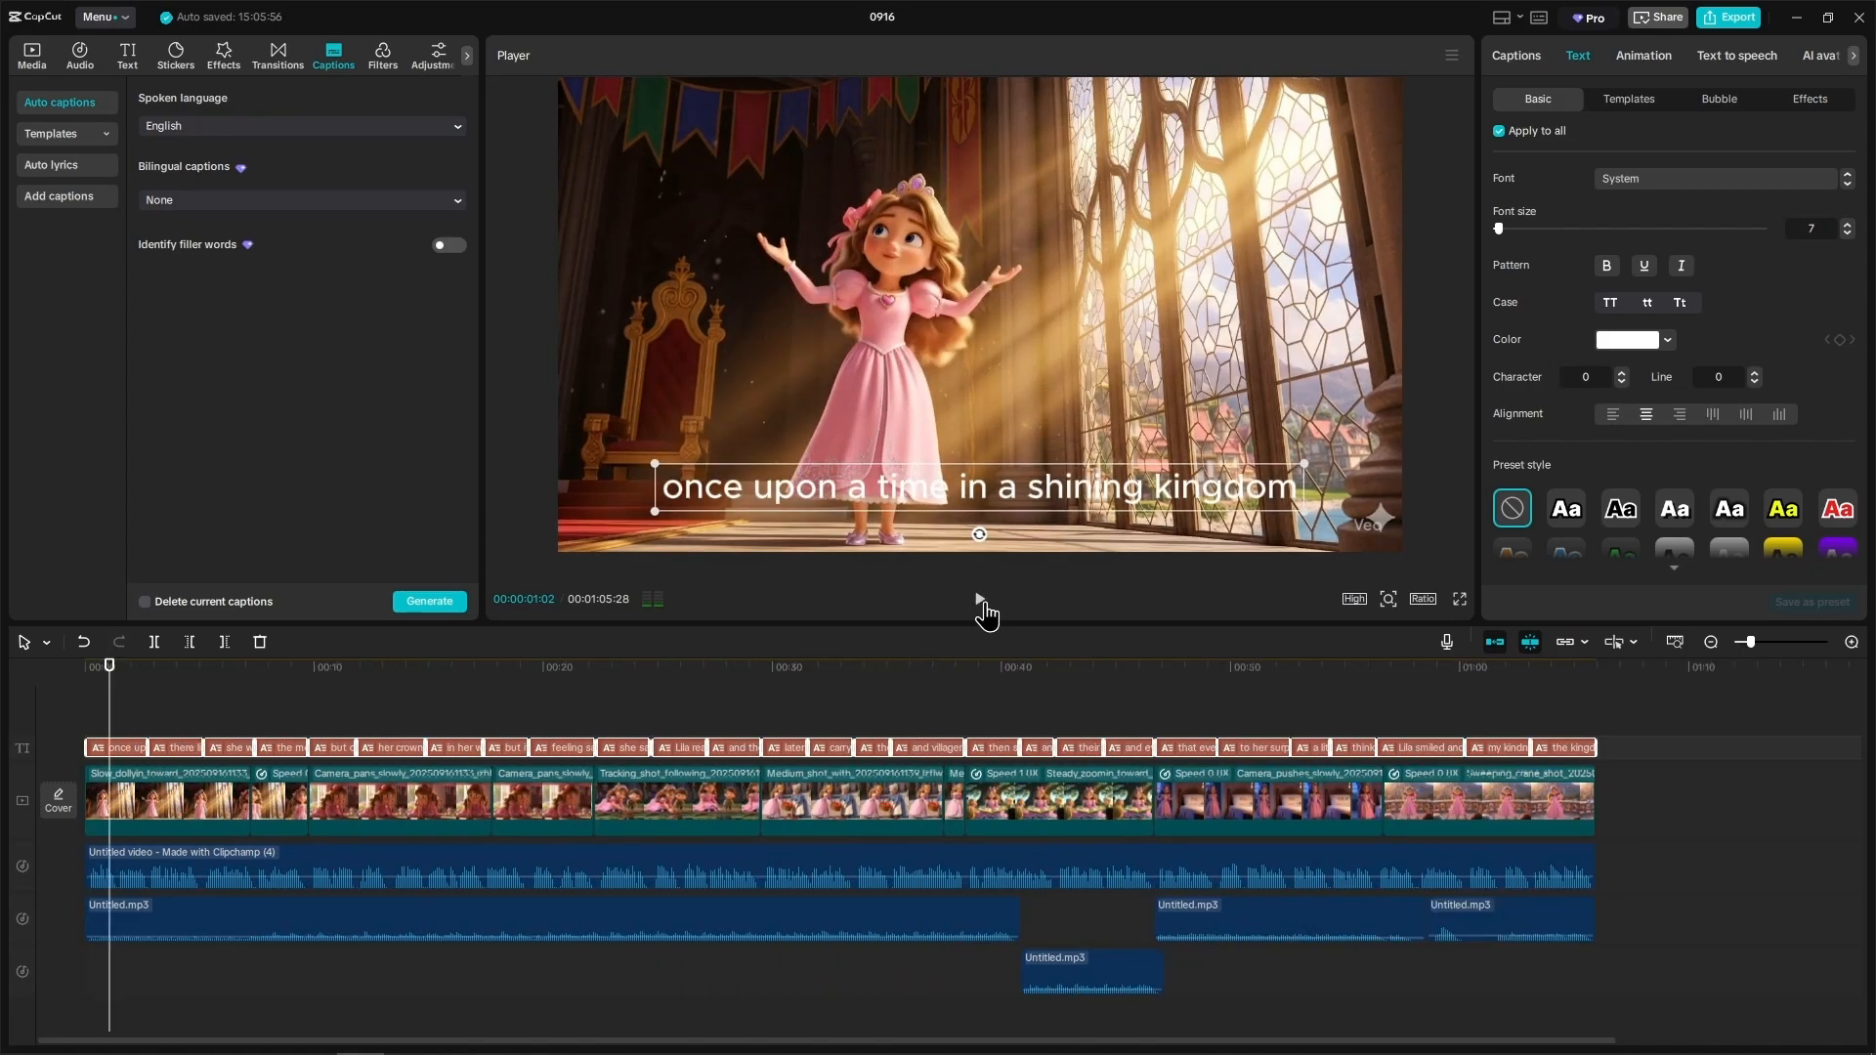
Step: Apply the bold italic yellow-and-white "THE QUICK" text template to all captions and preview it at the start of the video
{"action": "left_click", "coordinate": [1621, 109]}
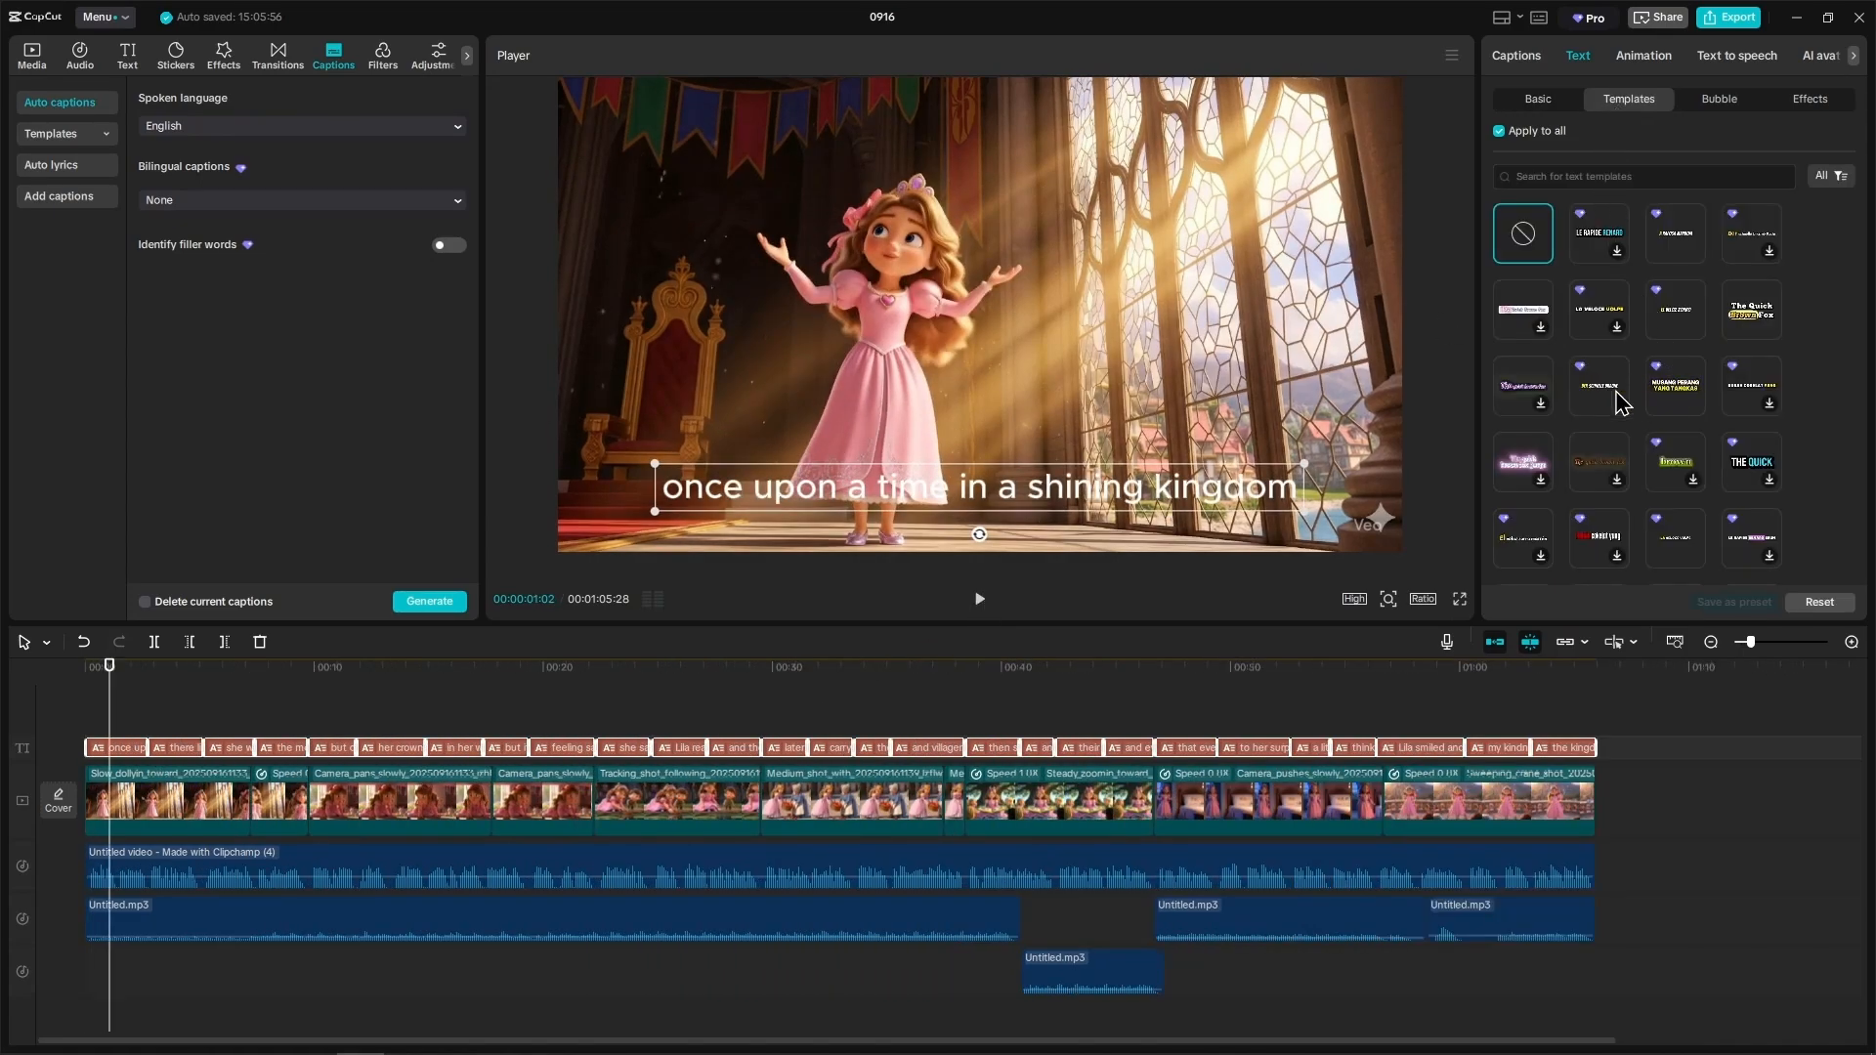
{"action": "left_click", "coordinate": [1602, 401]}
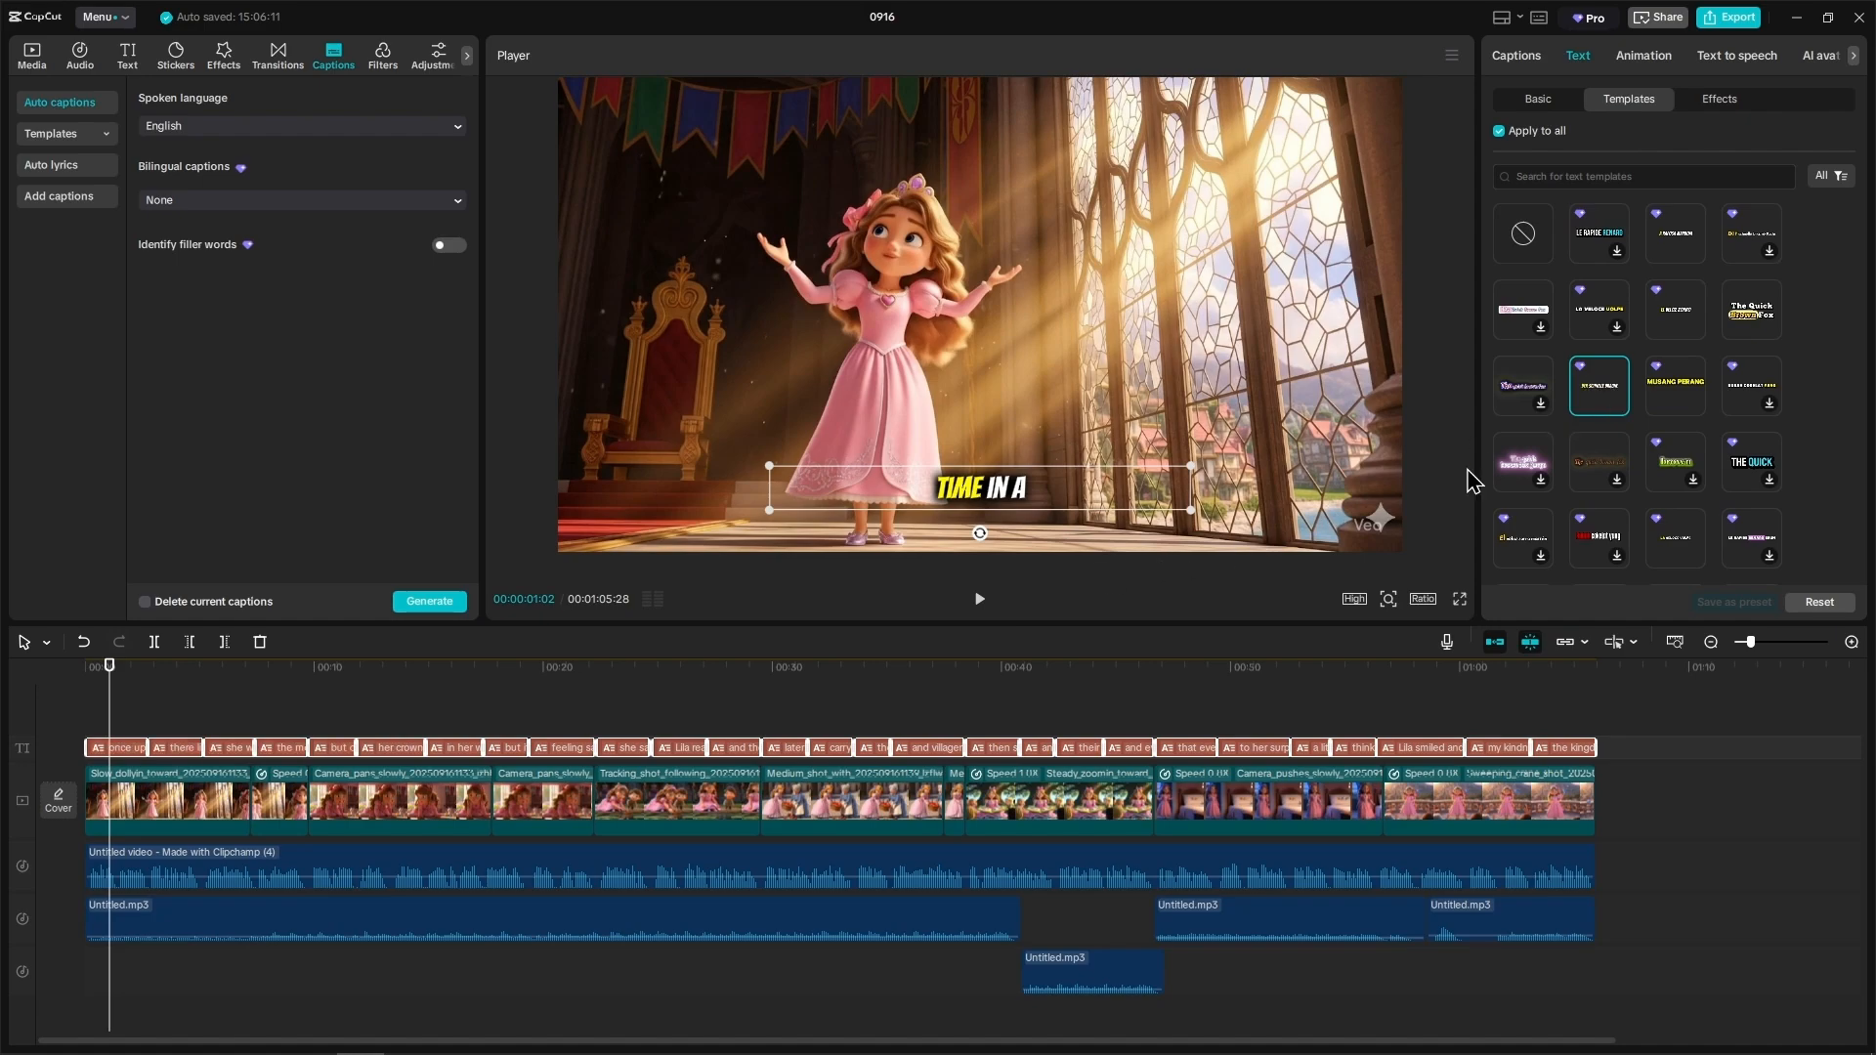
{"action": "scroll", "coordinate": [1603, 430], "scroll_direction": "down", "scroll_amount": 3}
{"action": "left_click", "coordinate": [1676, 439]}
{"action": "left_click", "coordinate": [981, 601]}
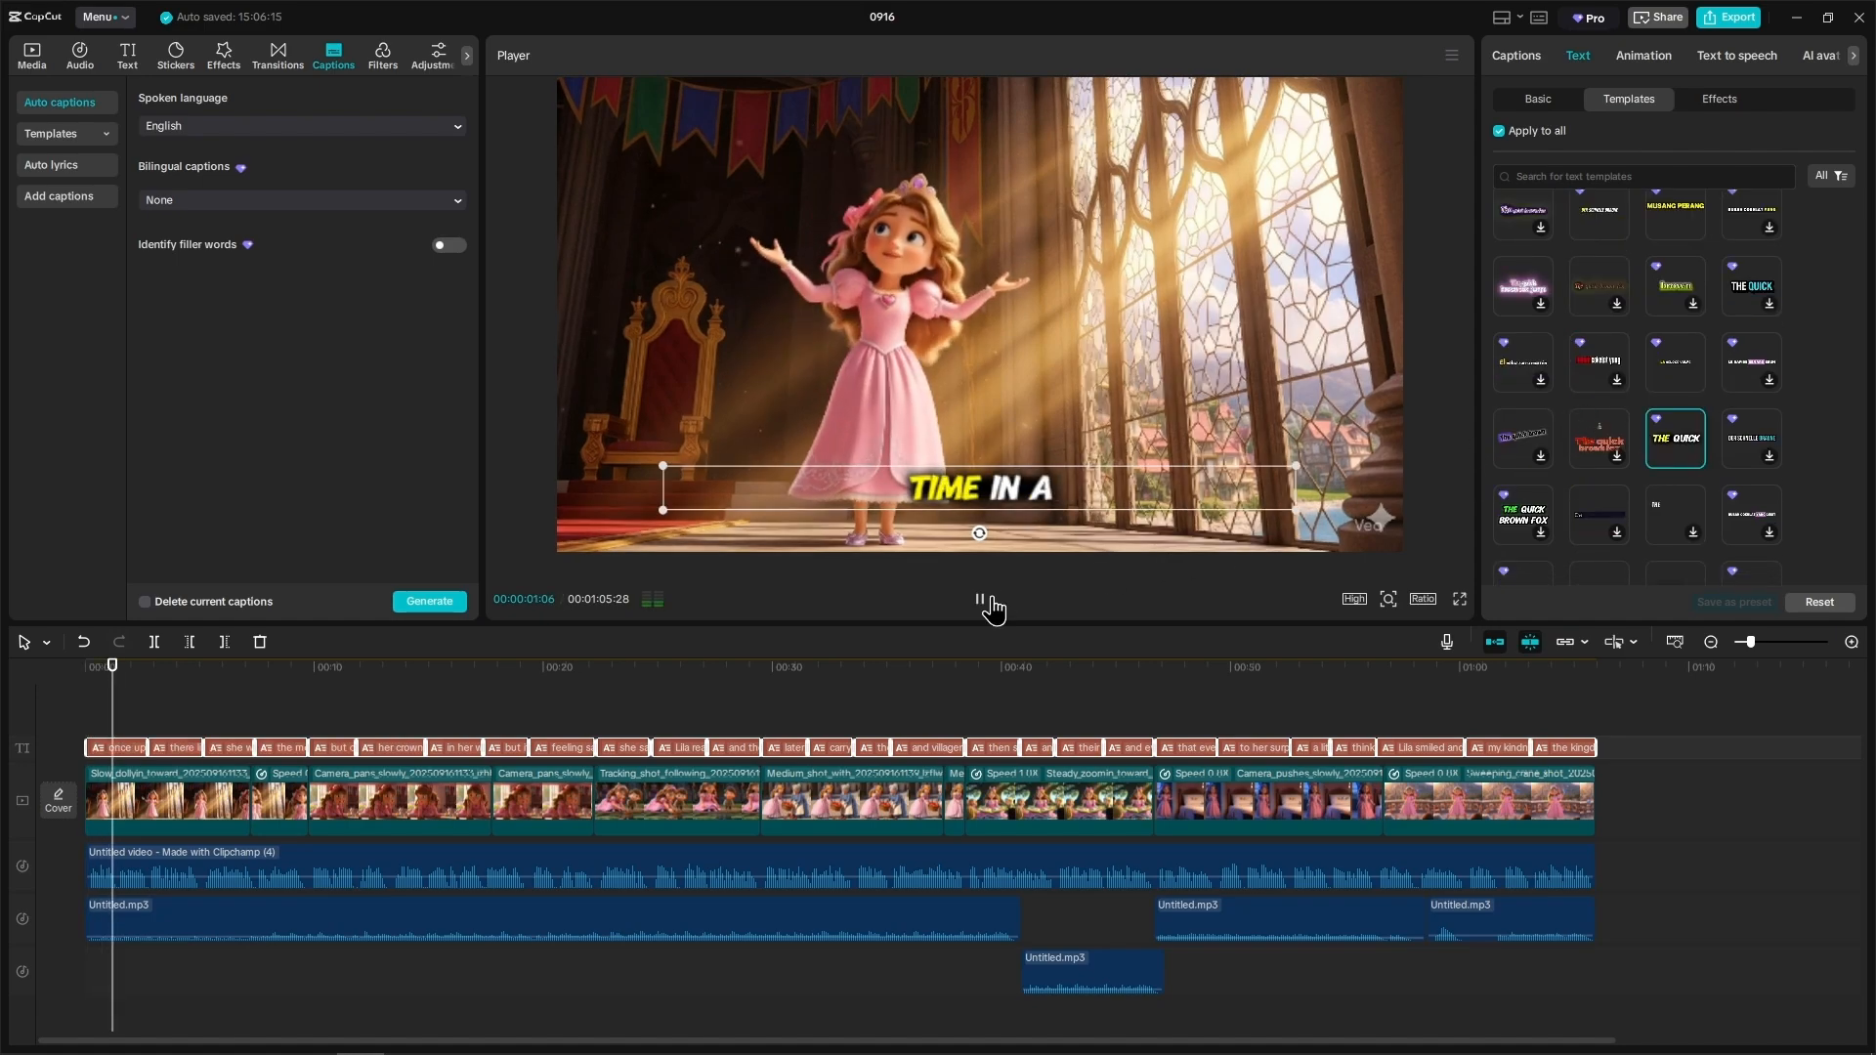
{"action": "scroll", "coordinate": [1584, 213], "scroll_direction": "up", "scroll_amount": 3}
{"action": "key", "text": "space"}
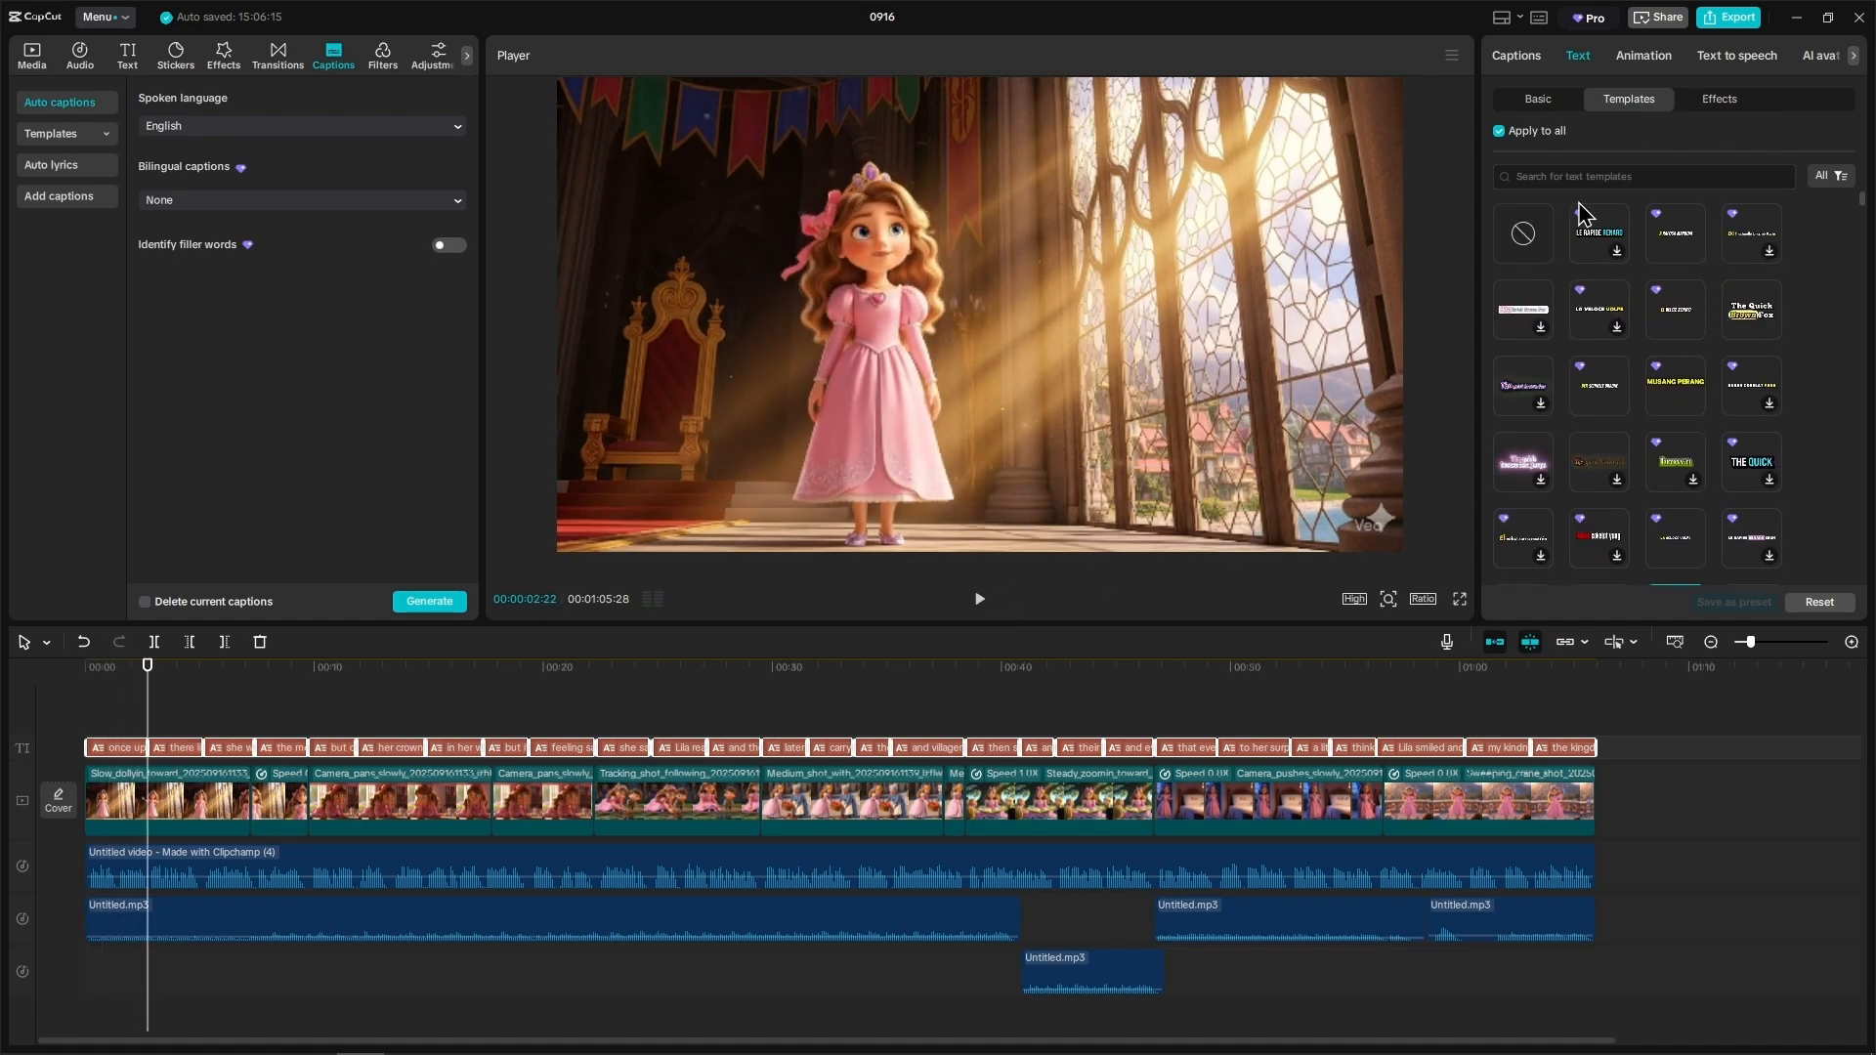
{"action": "left_click", "coordinate": [640, 723]}
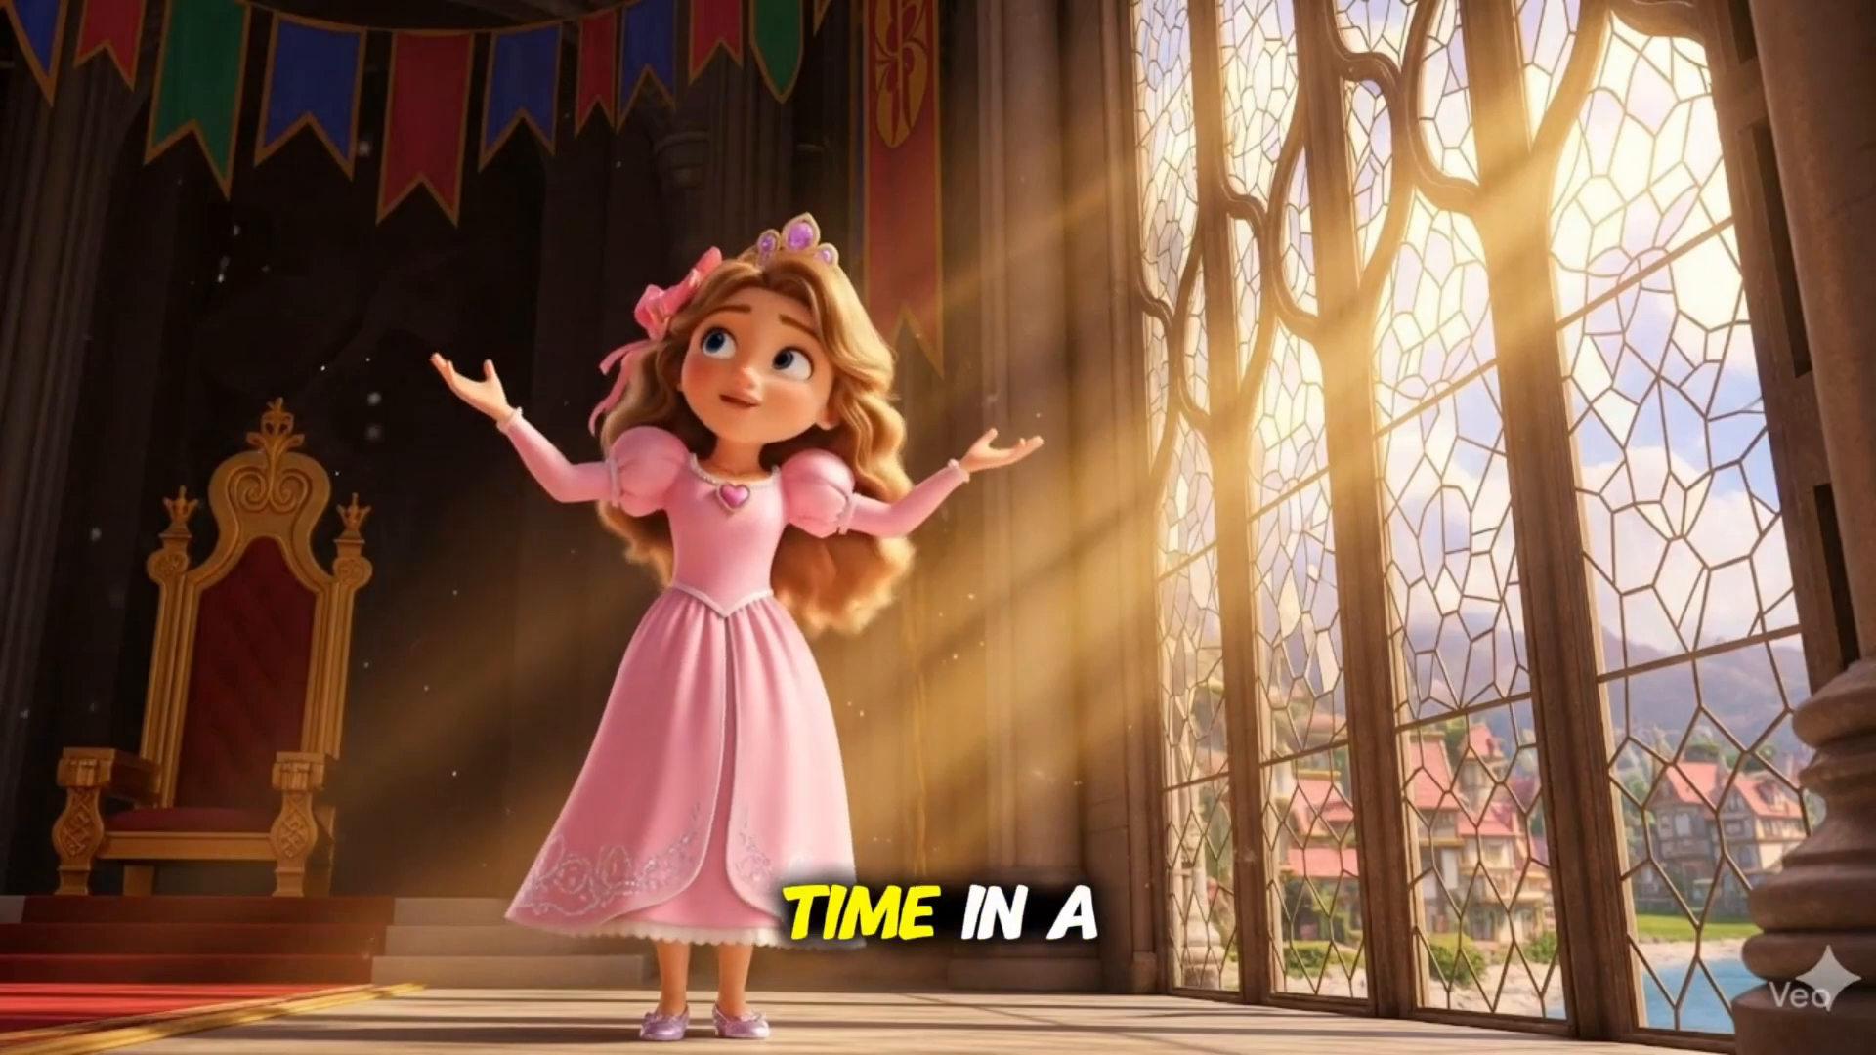